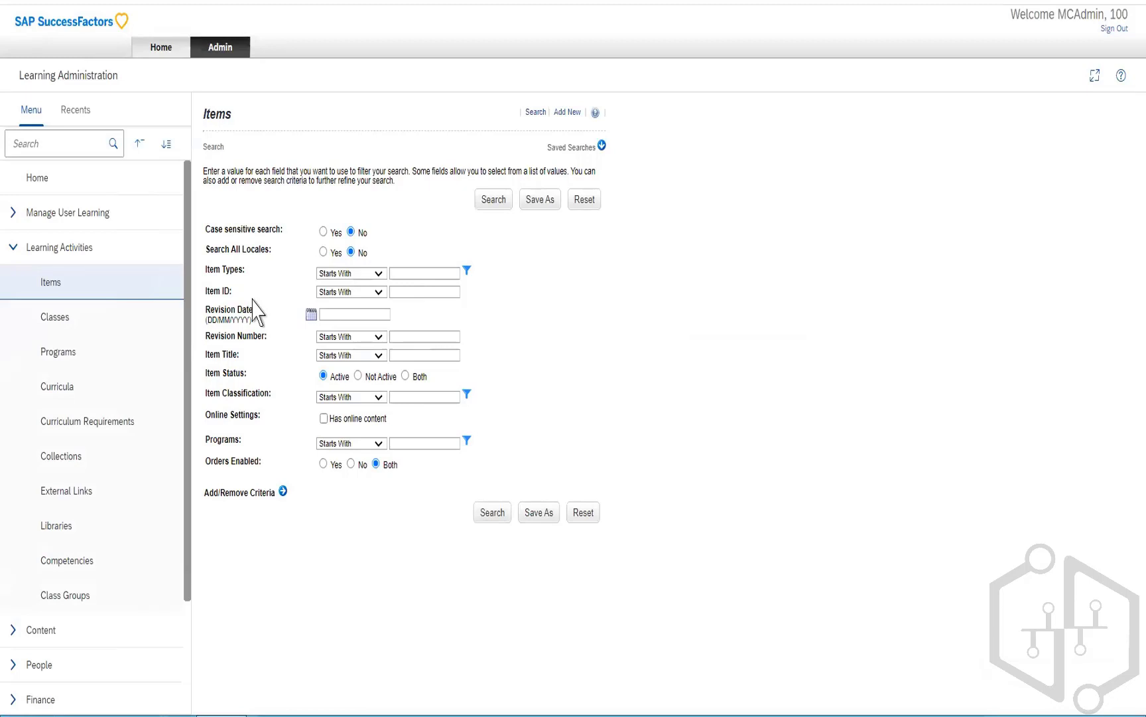
Run an item search with the default criteria and open the item Item_TEST_Survey (27014) from the results
{"action": "left_click", "coordinate": [572, 119]}
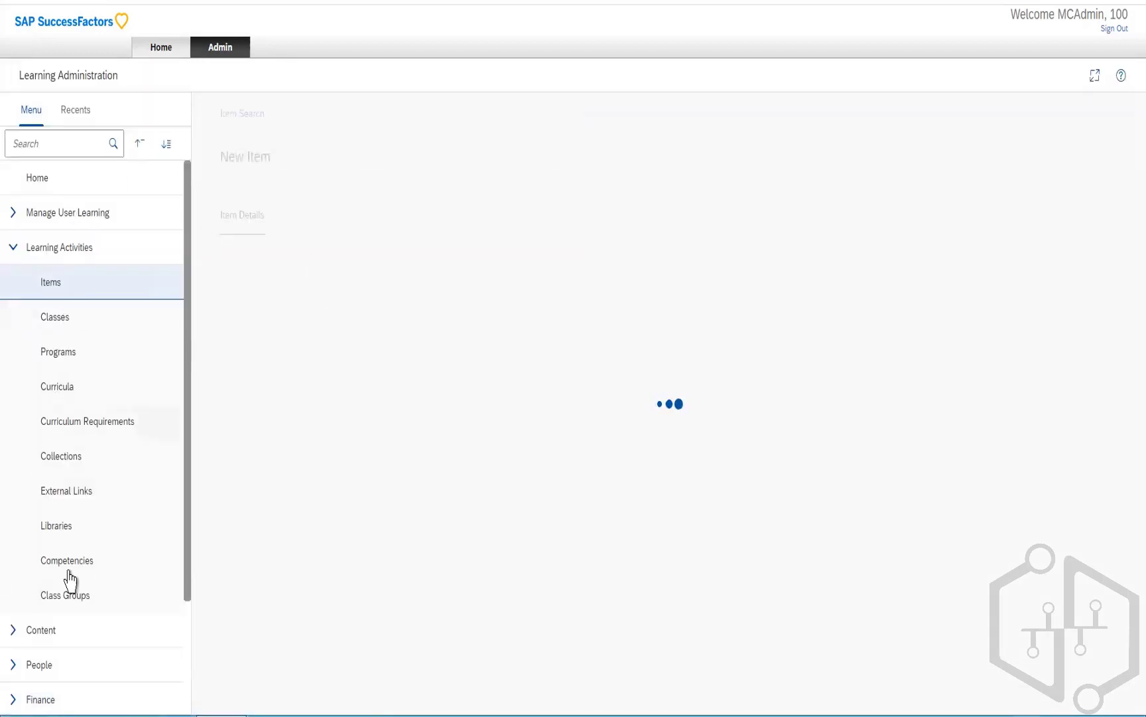
{"action": "left_click", "coordinate": [51, 284]}
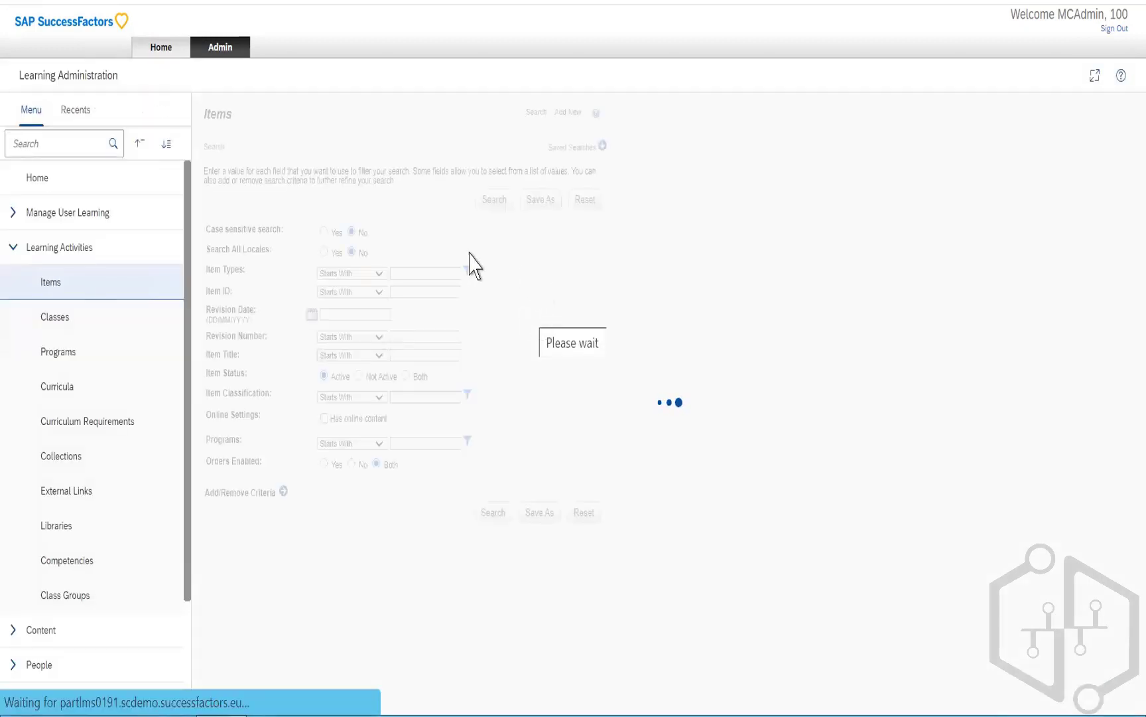
{"action": "left_click", "coordinate": [483, 511]}
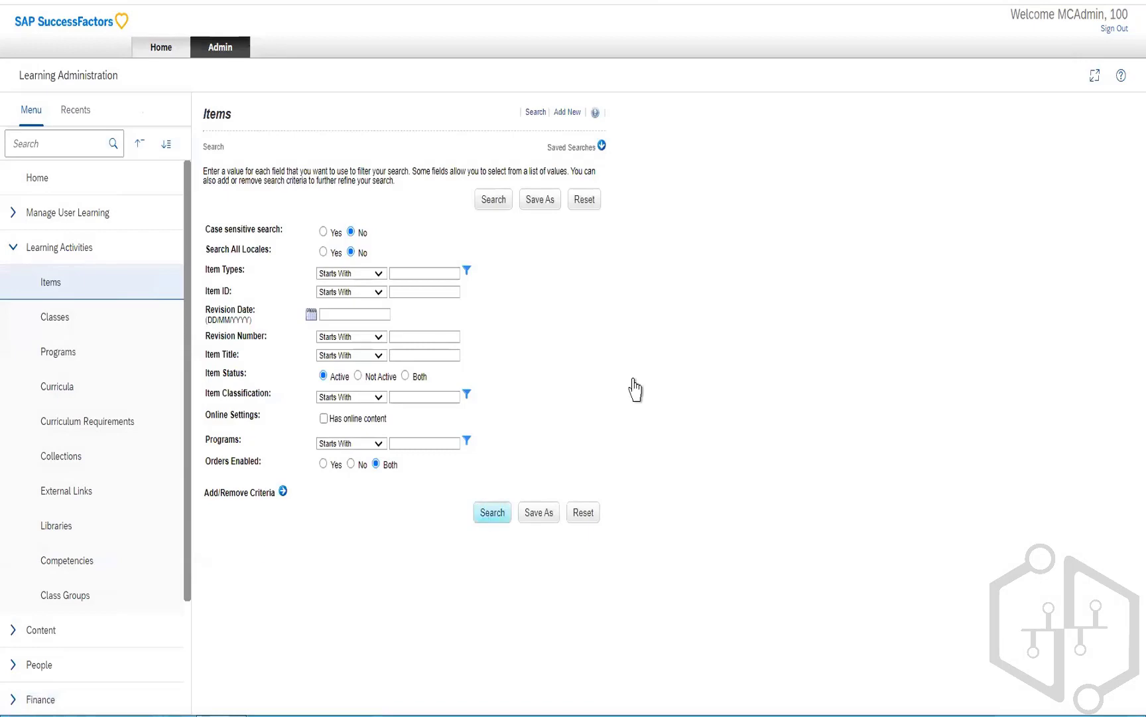
{"action": "scroll", "coordinate": [640, 392], "scroll_direction": "down", "scroll_amount": 3}
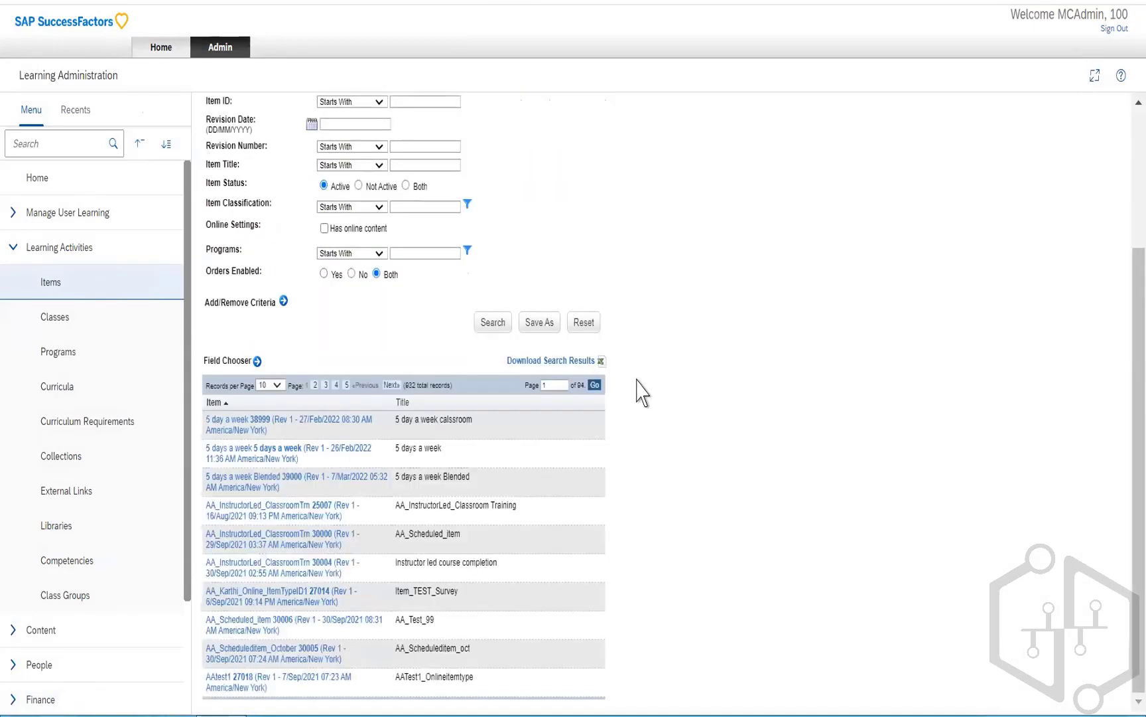
{"action": "scroll", "coordinate": [640, 391], "scroll_direction": "down", "scroll_amount": 1}
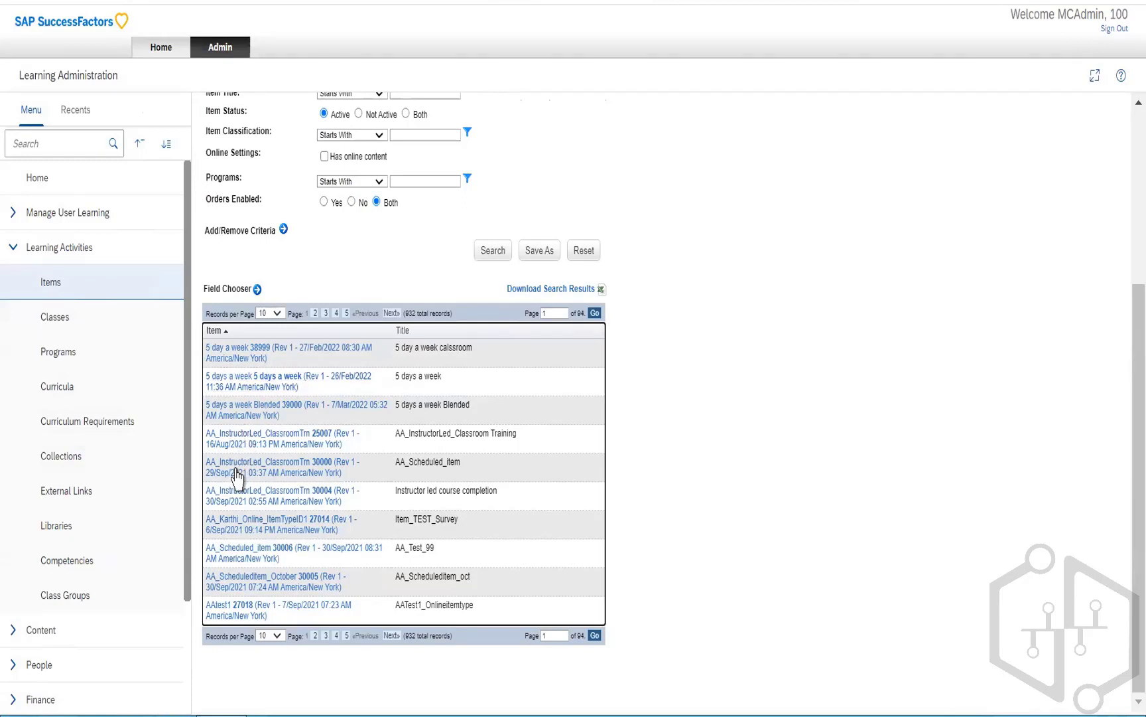
{"action": "left_click", "coordinate": [251, 529]}
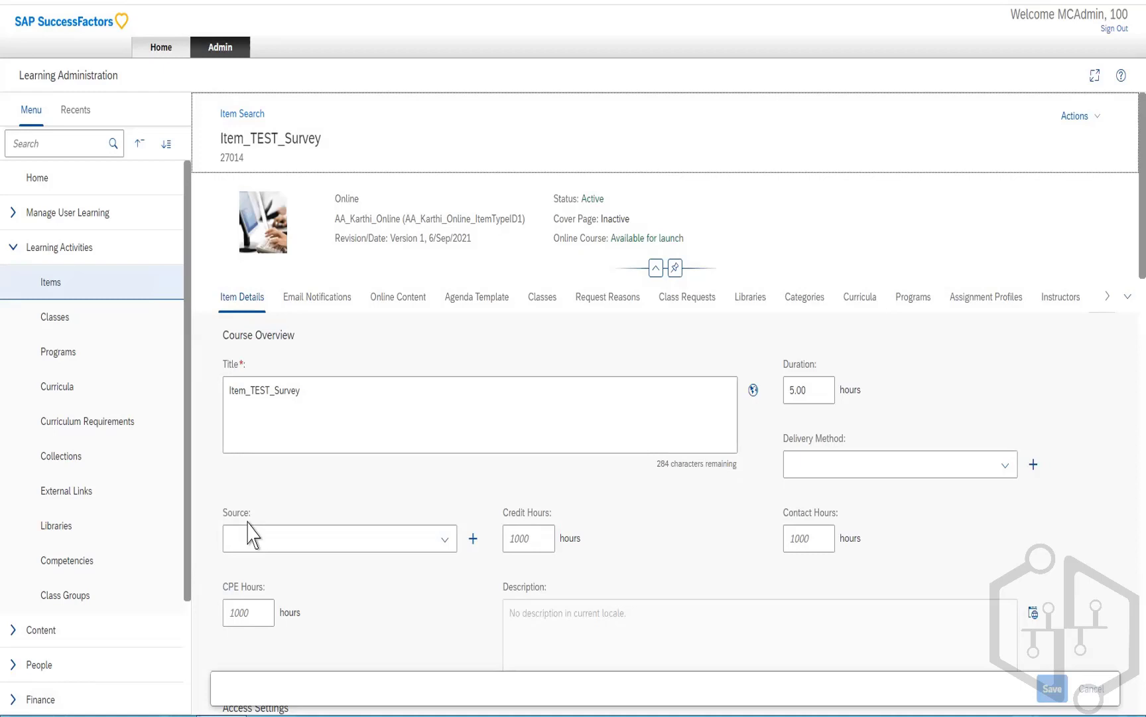
Look through the whole Item Details page of Item_TEST_Survey, from Course Overview to Administrative Use Only and back
{"action": "left_click", "coordinate": [241, 375]}
{"action": "left_click", "coordinate": [586, 394]}
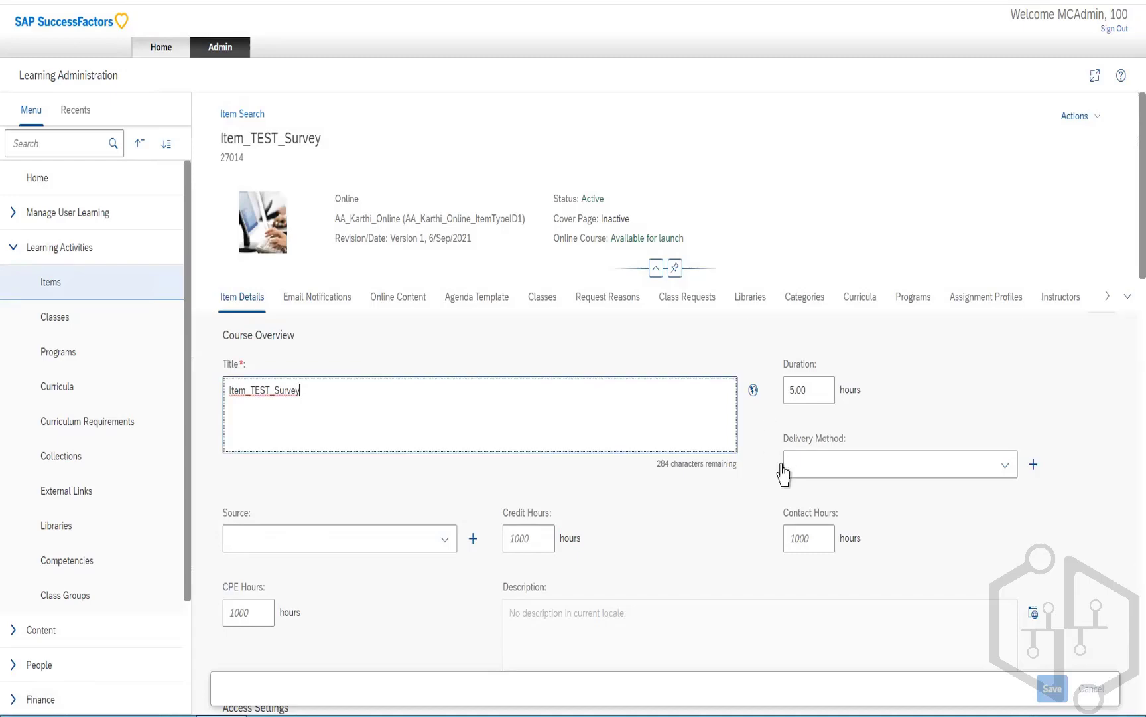
{"action": "scroll", "coordinate": [773, 487], "scroll_direction": "down", "scroll_amount": 1}
{"action": "scroll", "coordinate": [773, 487], "scroll_direction": "down", "scroll_amount": 5}
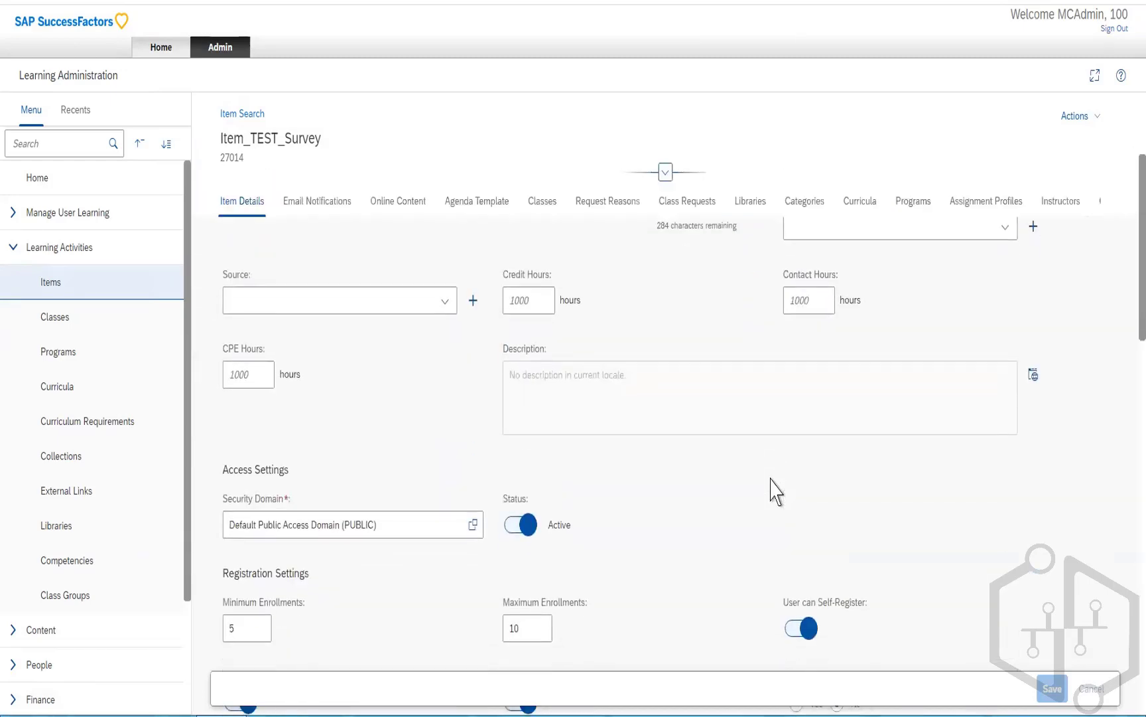
{"action": "scroll", "coordinate": [776, 491], "scroll_direction": "down", "scroll_amount": 15}
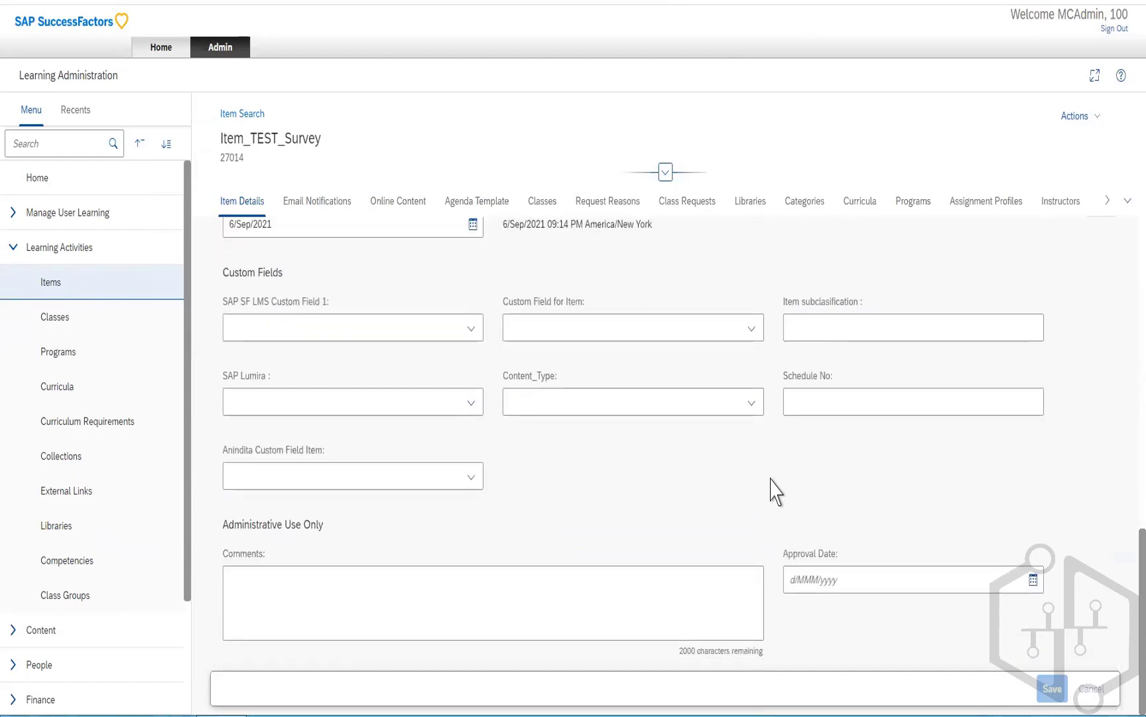
{"action": "scroll", "coordinate": [777, 491], "scroll_direction": "up", "scroll_amount": 15}
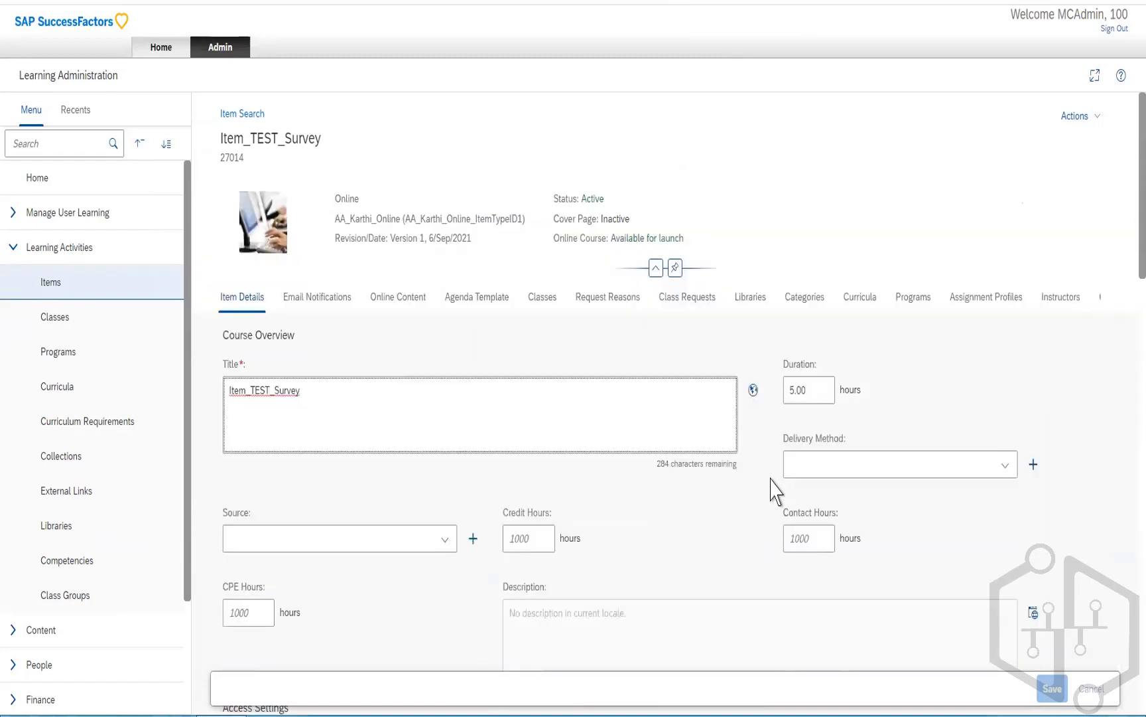
Examine the item's title and duration in Course Overview, and view the available delivery methods without choosing one
{"action": "left_click", "coordinate": [350, 413]}
{"action": "left_click_drag", "start_coordinate": [341, 407], "coordinate": [230, 400]}
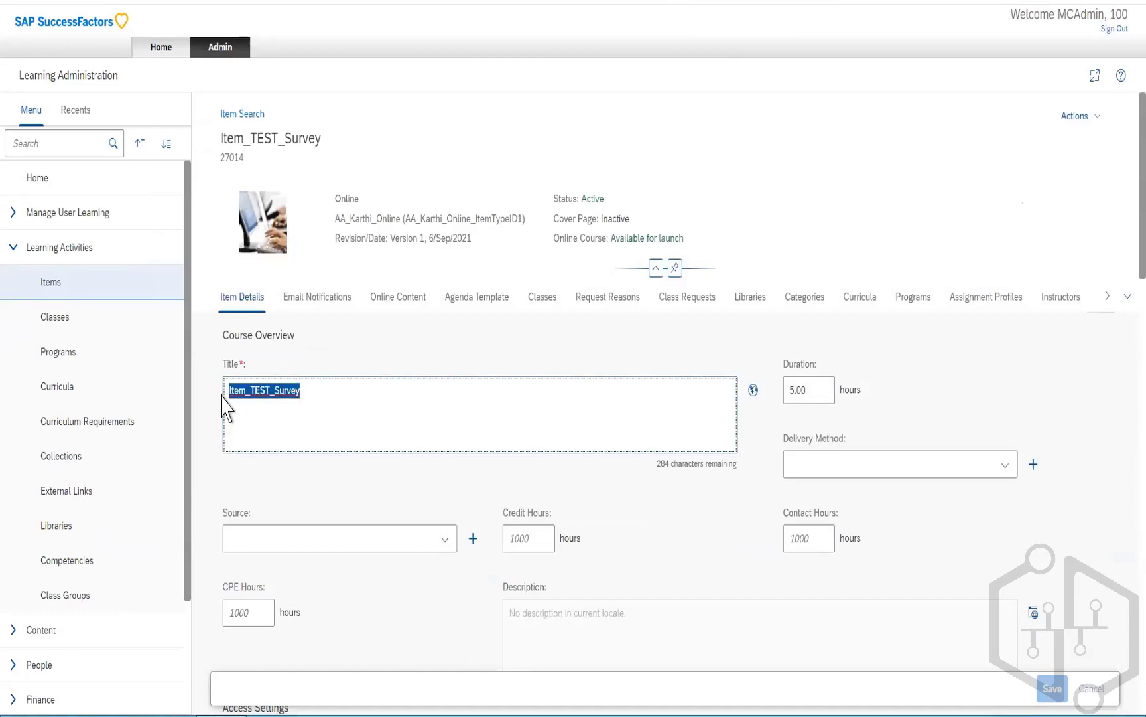
{"action": "double_click", "coordinate": [799, 390]}
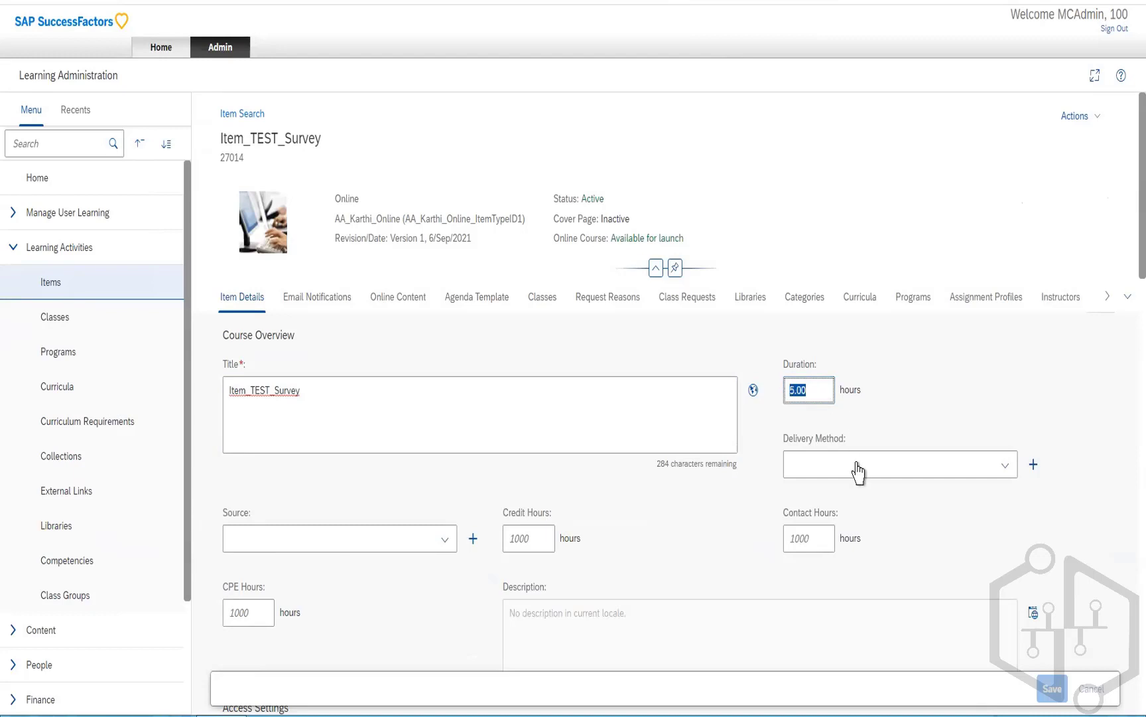
{"action": "scroll", "coordinate": [883, 530], "scroll_direction": "down", "scroll_amount": 2}
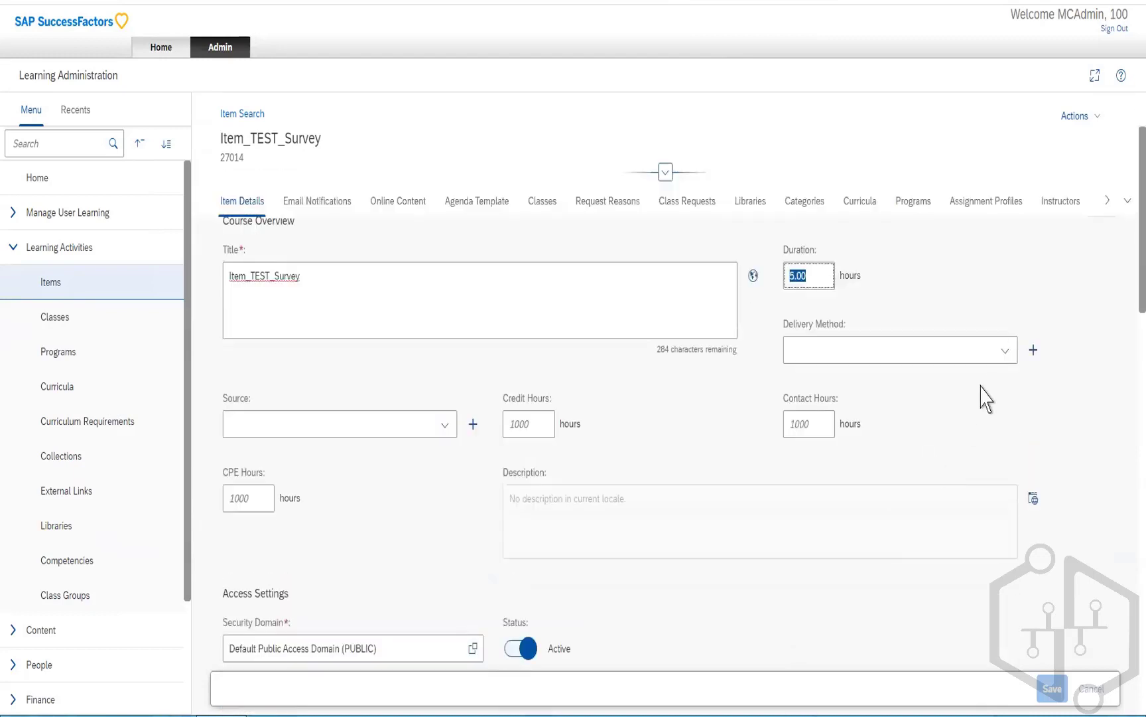
{"action": "left_click", "coordinate": [1005, 352]}
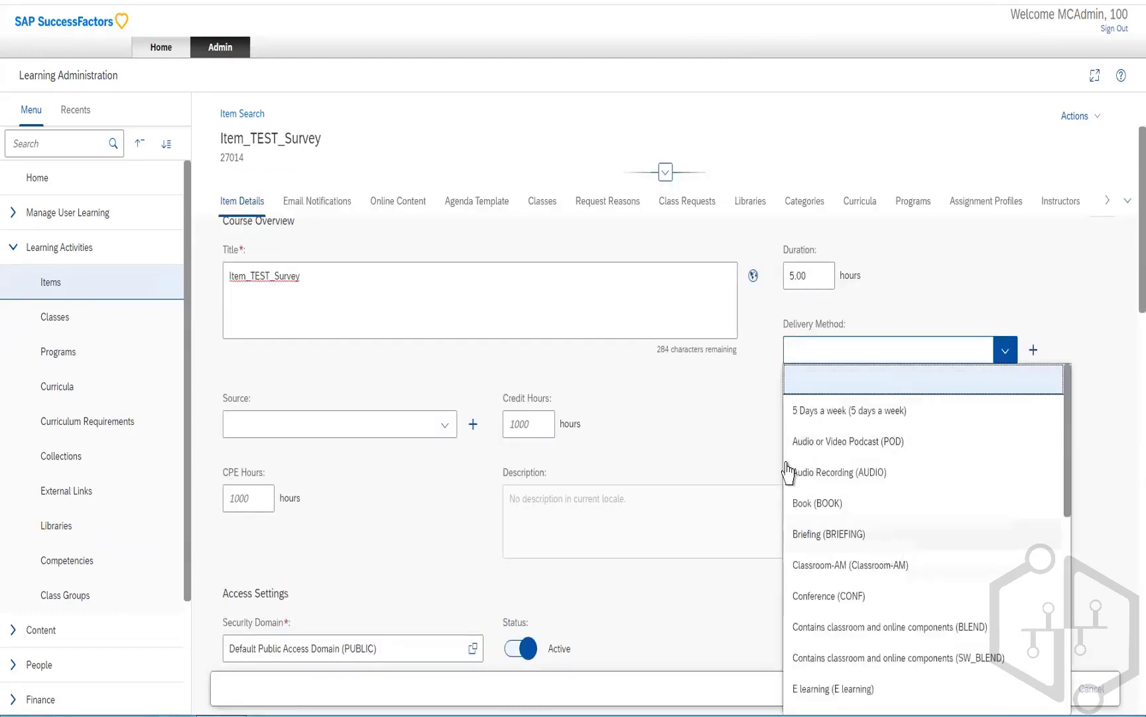
{"action": "left_click", "coordinate": [735, 426]}
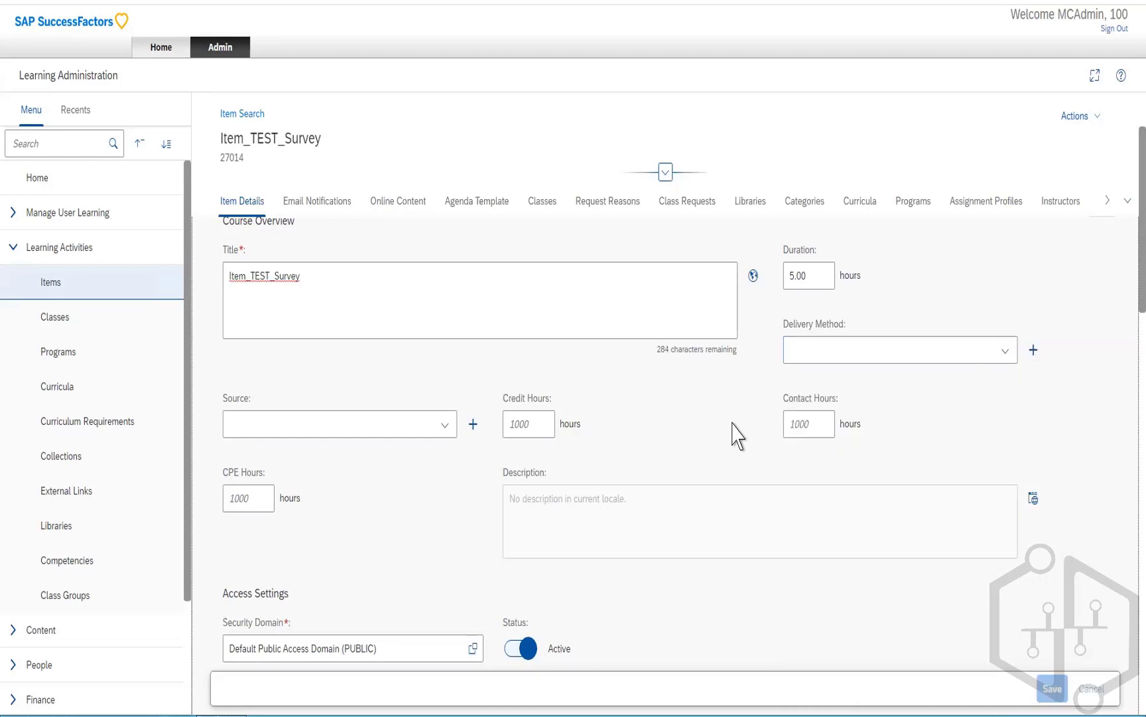
{"action": "left_click", "coordinate": [1006, 351]}
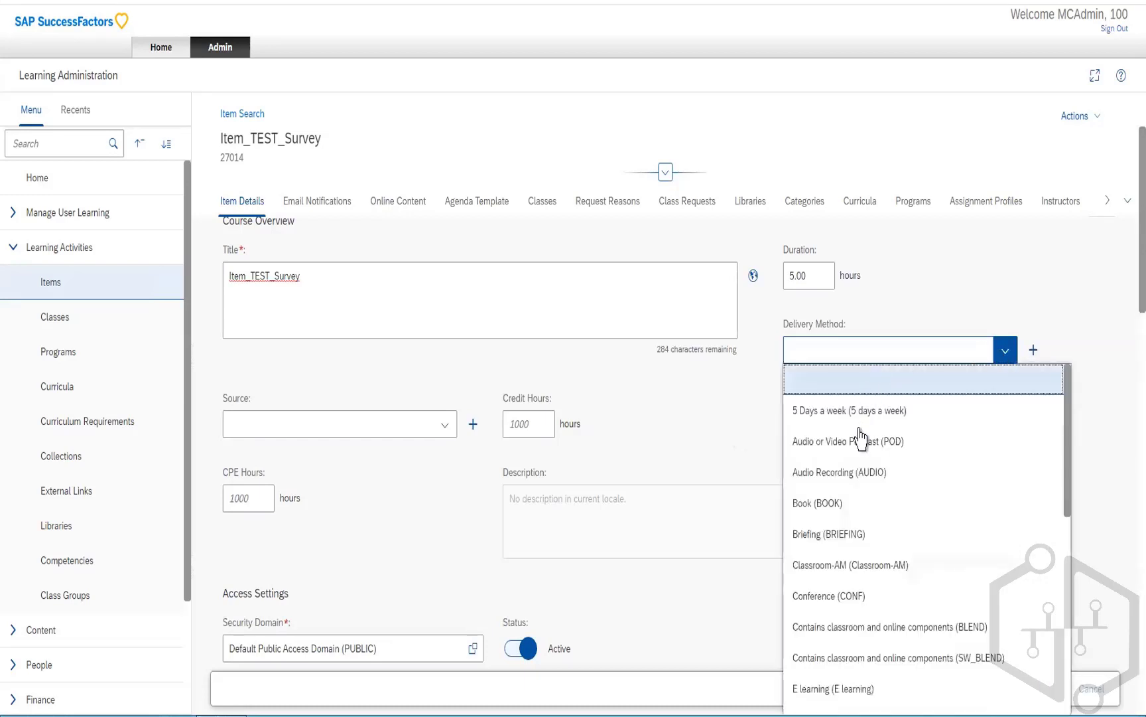
{"action": "left_click", "coordinate": [705, 431]}
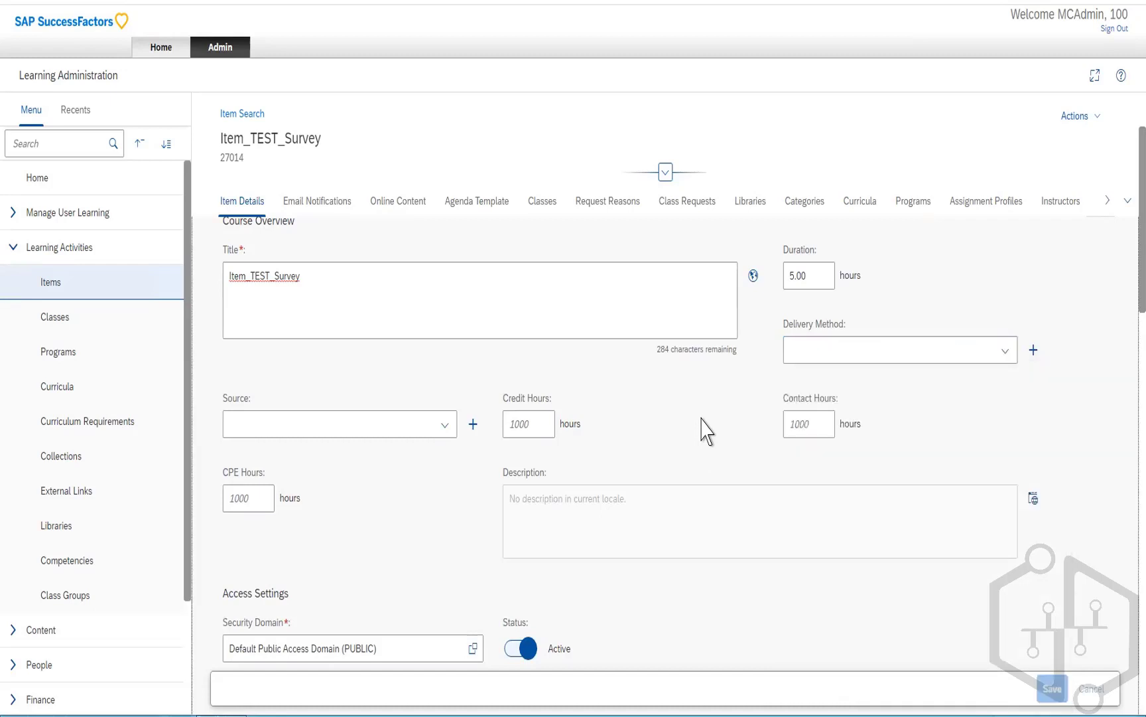
View the item's available sources without choosing one, and check the Credit Hours and Contact Hours fields
{"action": "left_click", "coordinate": [444, 424]}
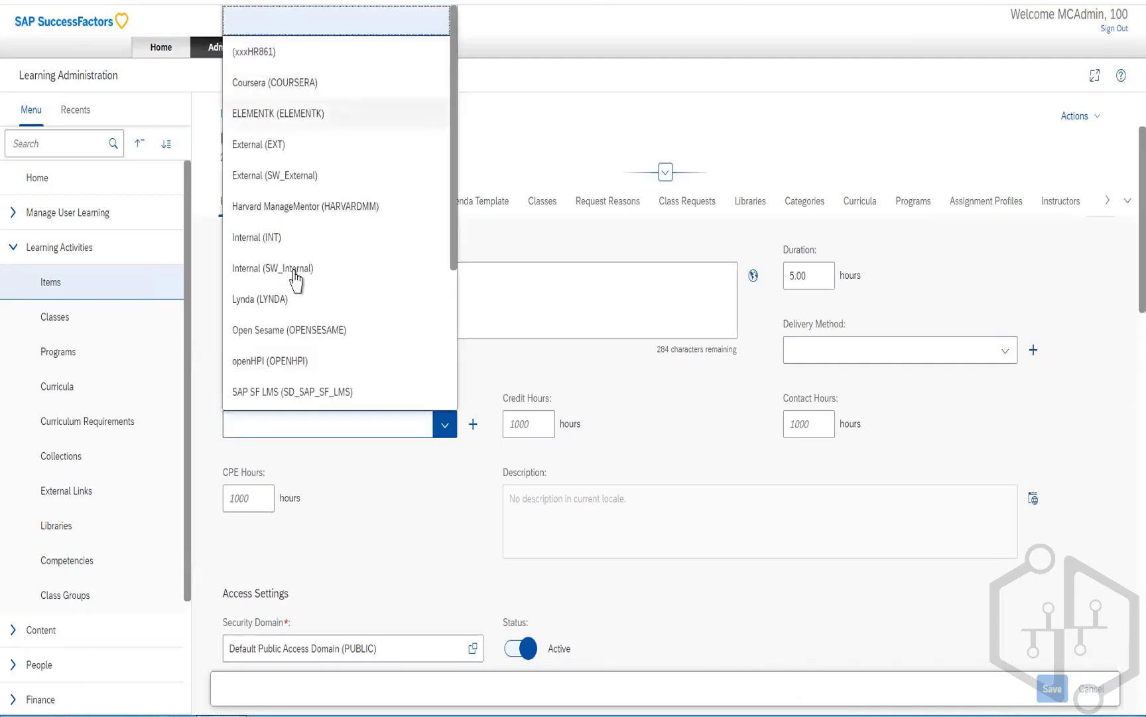
{"action": "left_click", "coordinate": [530, 431]}
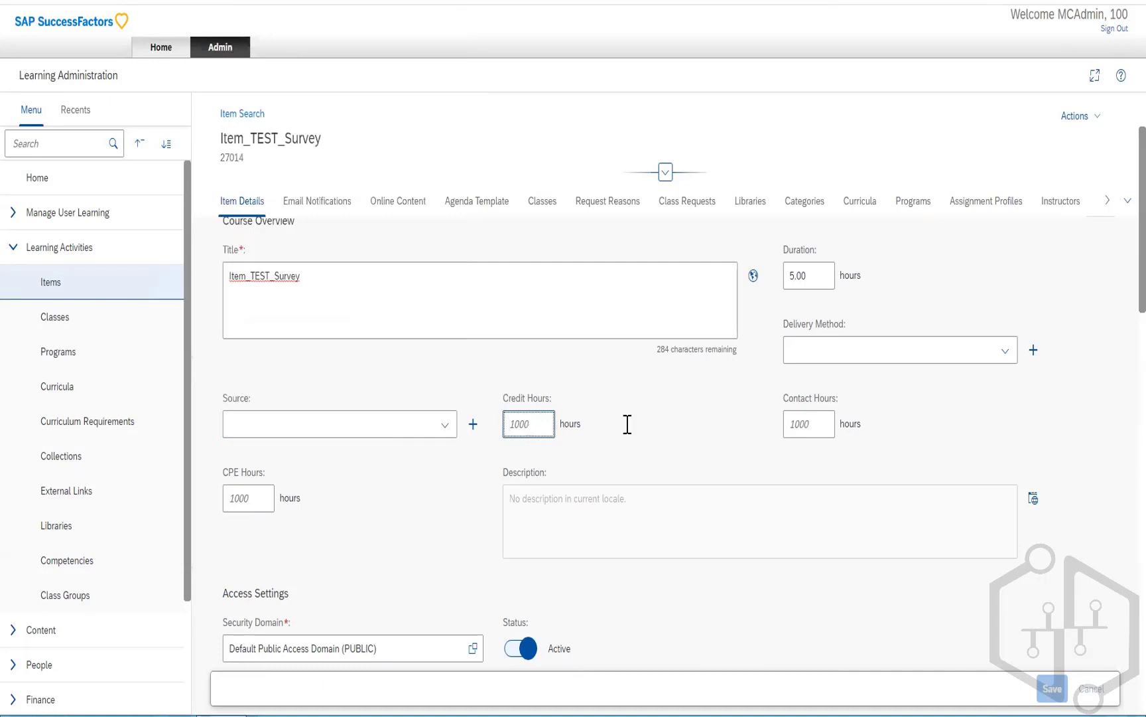
{"action": "left_click", "coordinate": [800, 423]}
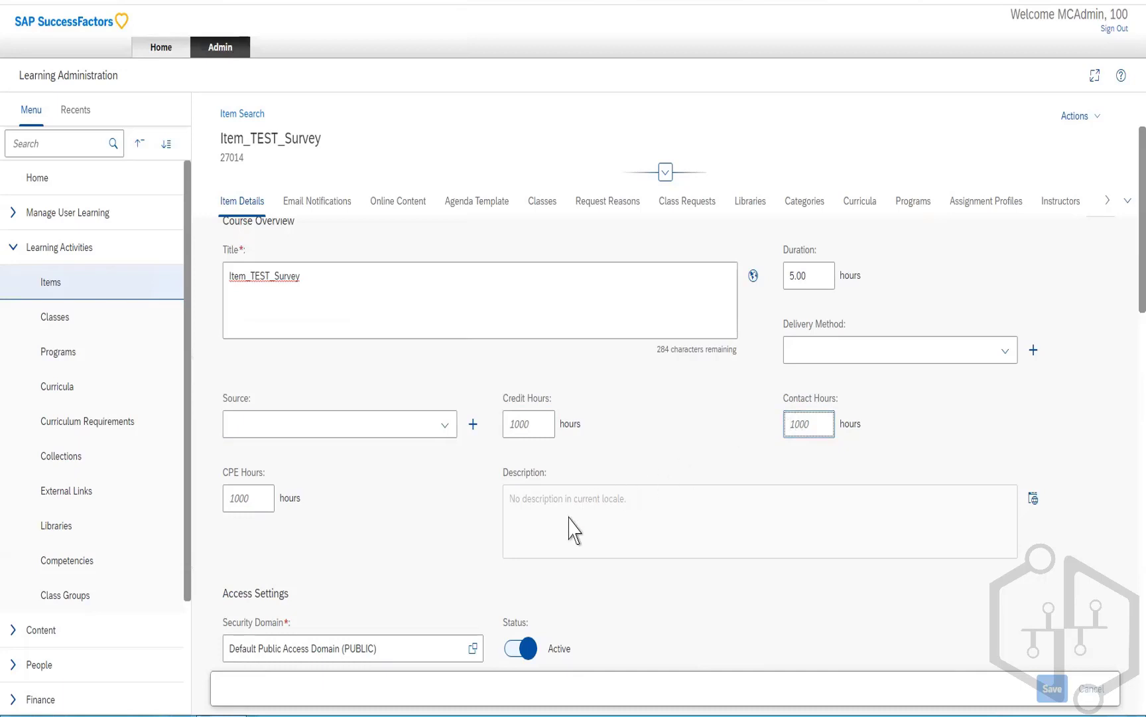
Review the item's access settings, registration settings, approval process, course ratings and assignment fields
{"action": "scroll", "coordinate": [569, 528], "scroll_direction": "down", "scroll_amount": 2}
{"action": "scroll", "coordinate": [570, 517], "scroll_direction": "down", "scroll_amount": 1}
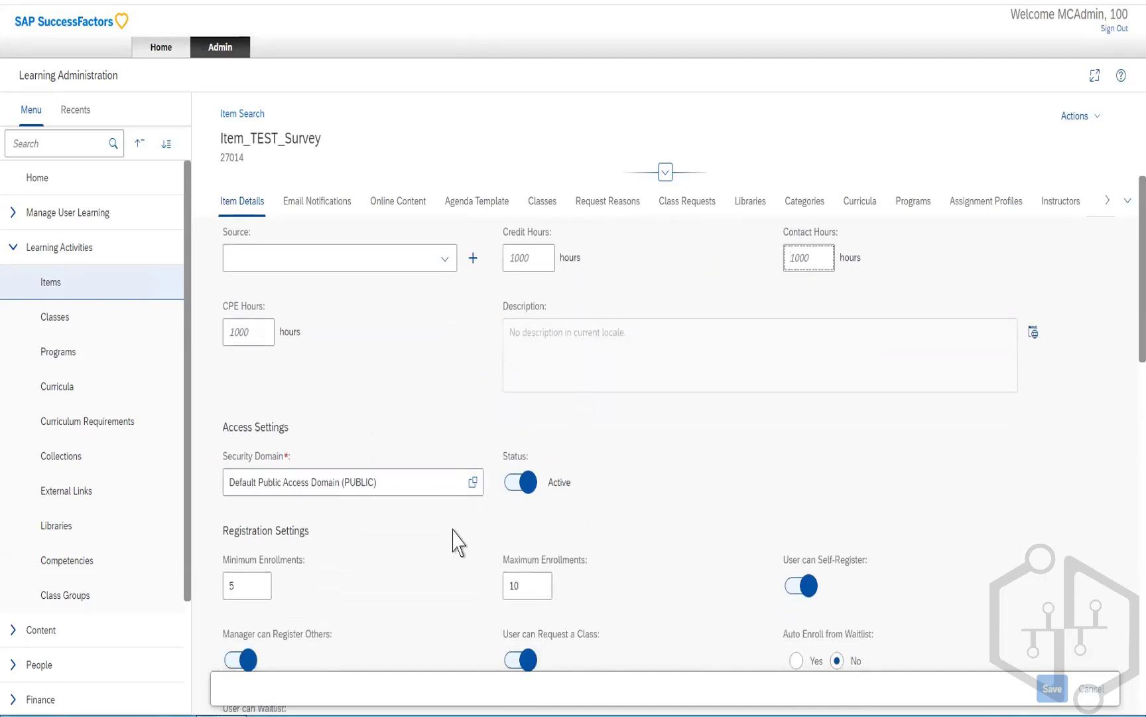
{"action": "scroll", "coordinate": [454, 539], "scroll_direction": "down", "scroll_amount": 4}
{"action": "scroll", "coordinate": [453, 530], "scroll_direction": "down", "scroll_amount": 4}
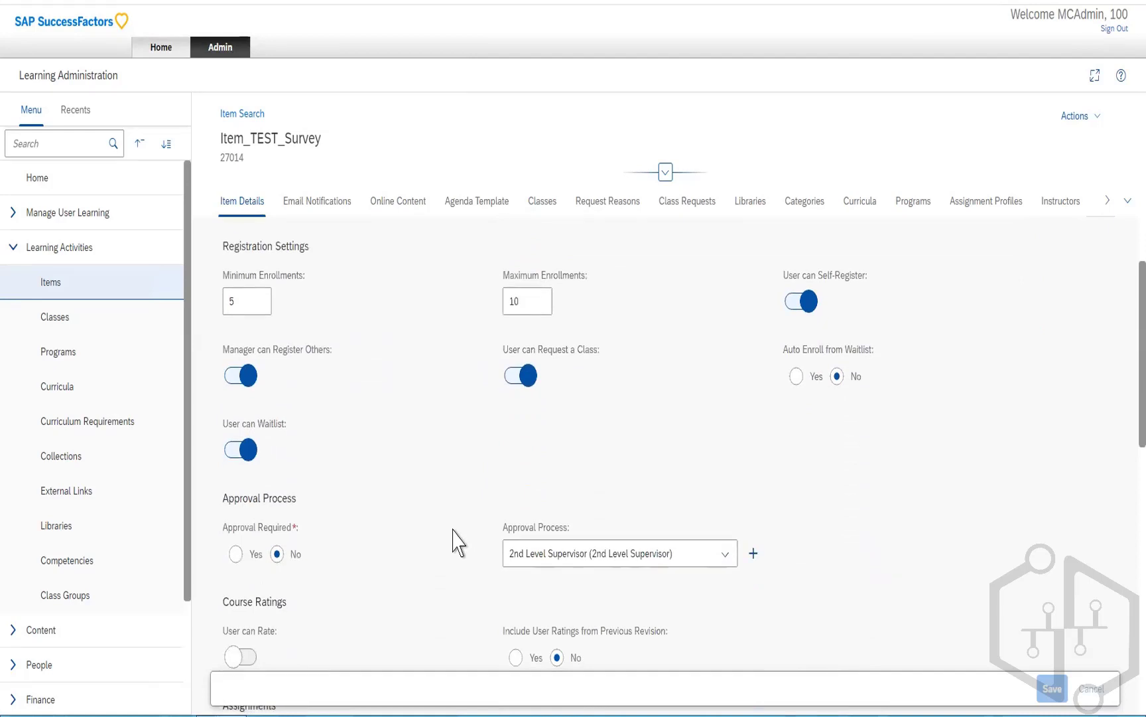
{"action": "scroll", "coordinate": [455, 541], "scroll_direction": "down", "scroll_amount": 5}
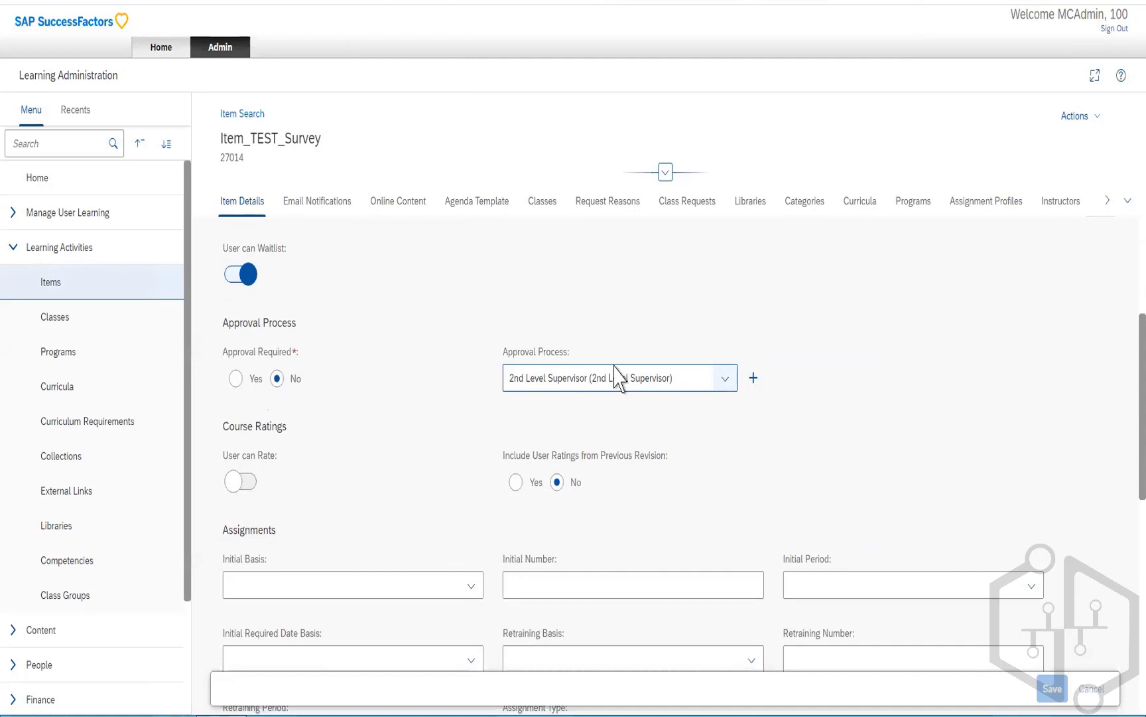
{"action": "scroll", "coordinate": [437, 494], "scroll_direction": "down", "scroll_amount": 3}
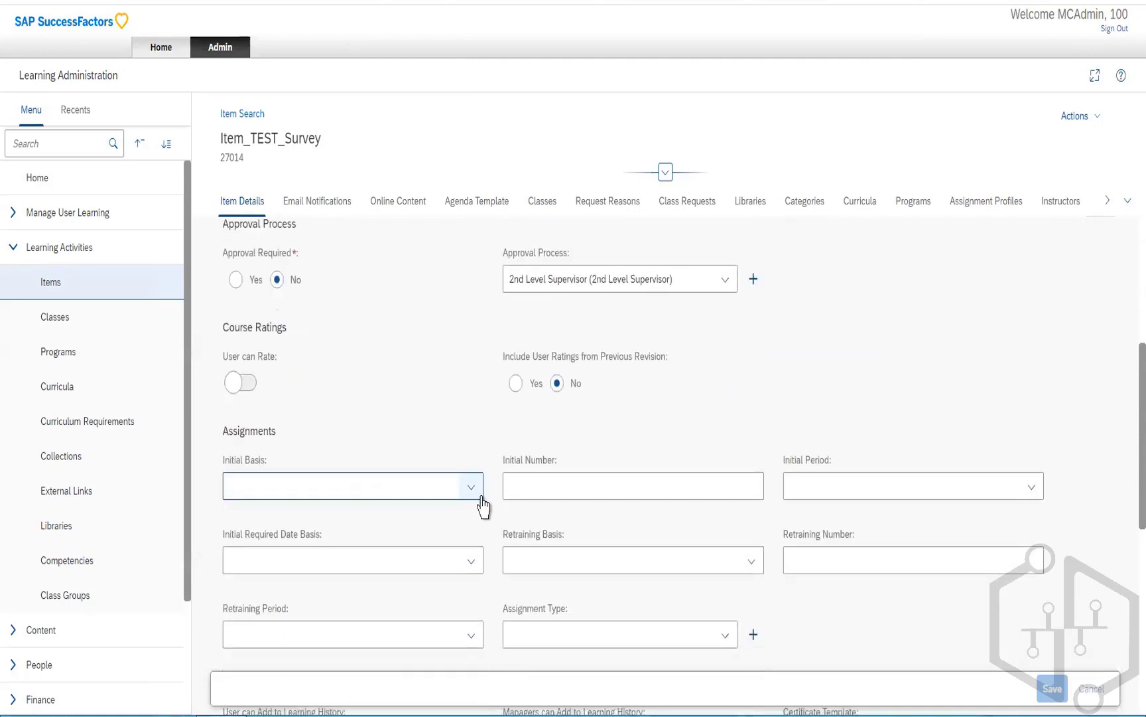
{"action": "scroll", "coordinate": [483, 507], "scroll_direction": "down", "scroll_amount": 10}
{"action": "scroll", "coordinate": [482, 508], "scroll_direction": "down", "scroll_amount": 7}
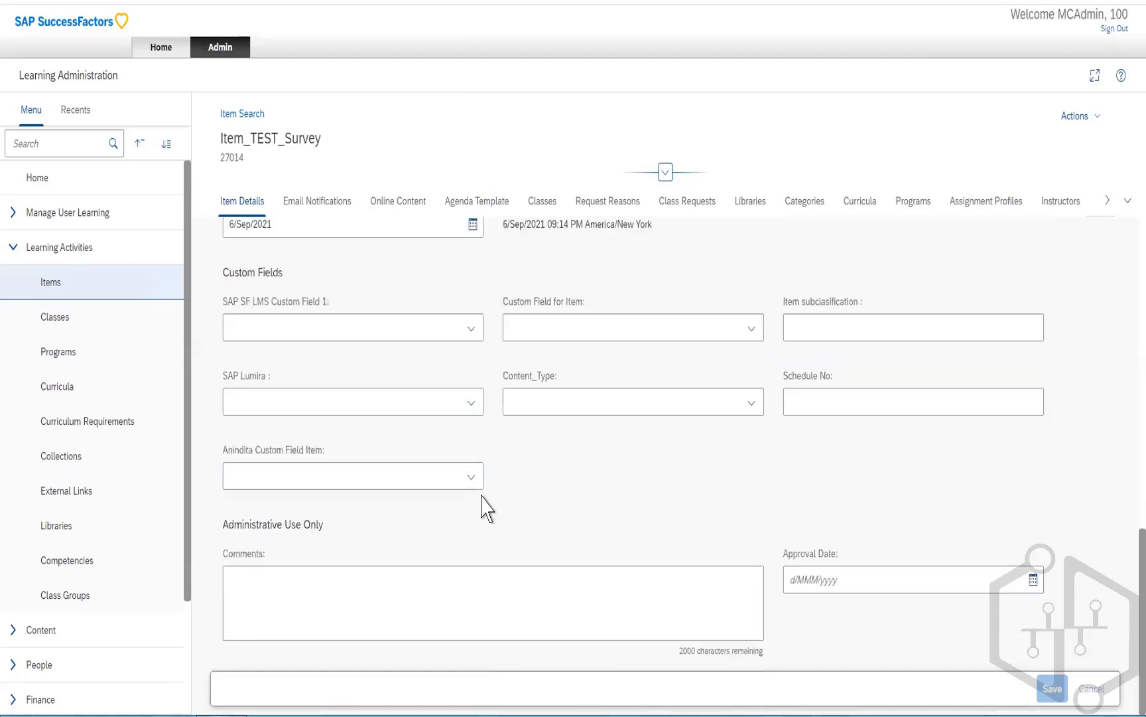
Examine the item's Completion settings for adding to learning history, then its Version Details, Custom Fields and Administrative Use Only sections
{"action": "scroll", "coordinate": [483, 506], "scroll_direction": "up", "scroll_amount": 6}
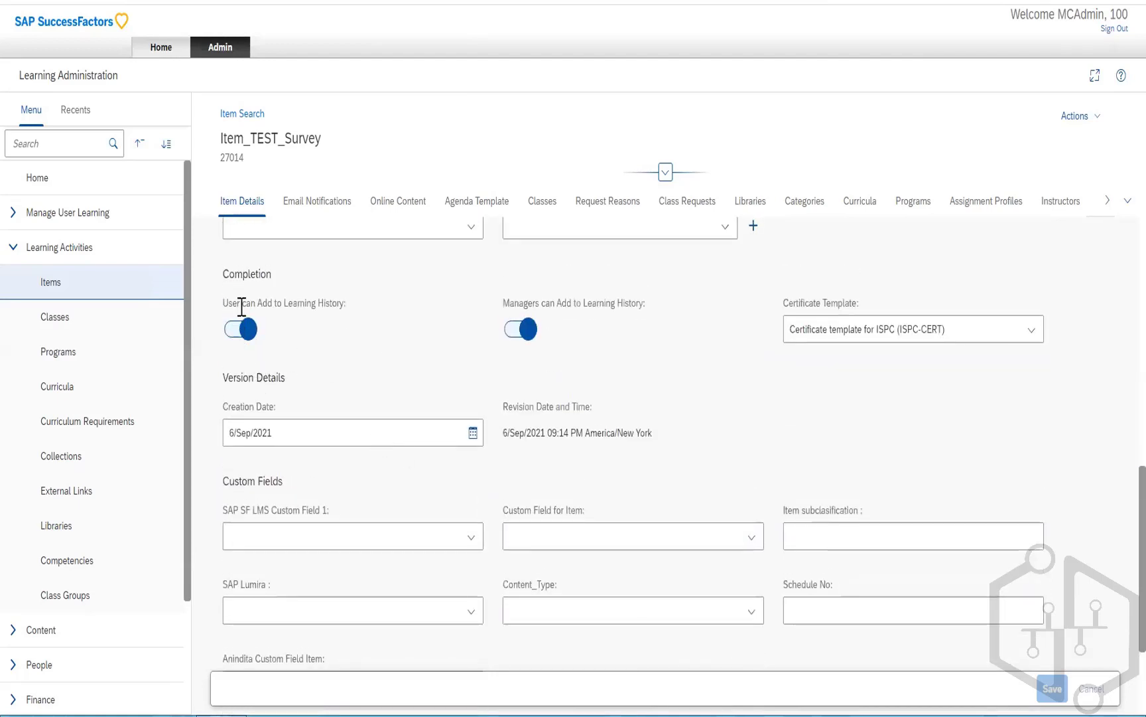
{"action": "left_click_drag", "start_coordinate": [250, 306], "coordinate": [347, 312]}
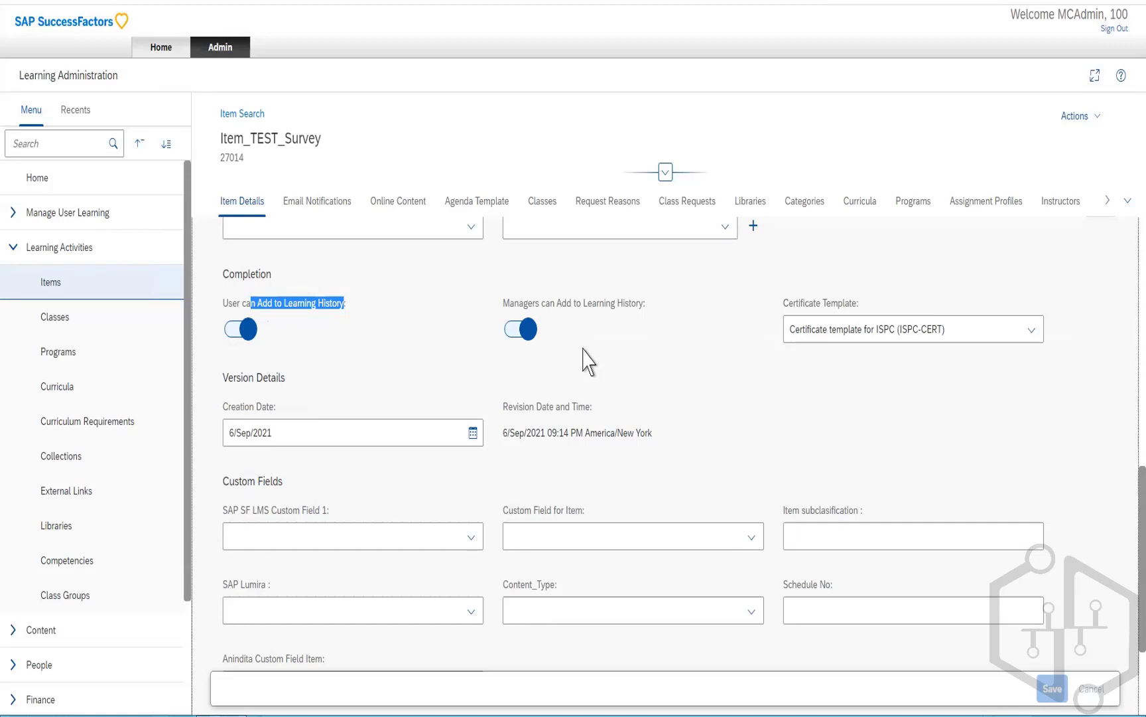
{"action": "left_click", "coordinate": [401, 369]}
{"action": "scroll", "coordinate": [401, 369], "scroll_direction": "down", "scroll_amount": 1}
{"action": "scroll", "coordinate": [401, 369], "scroll_direction": "down", "scroll_amount": 1}
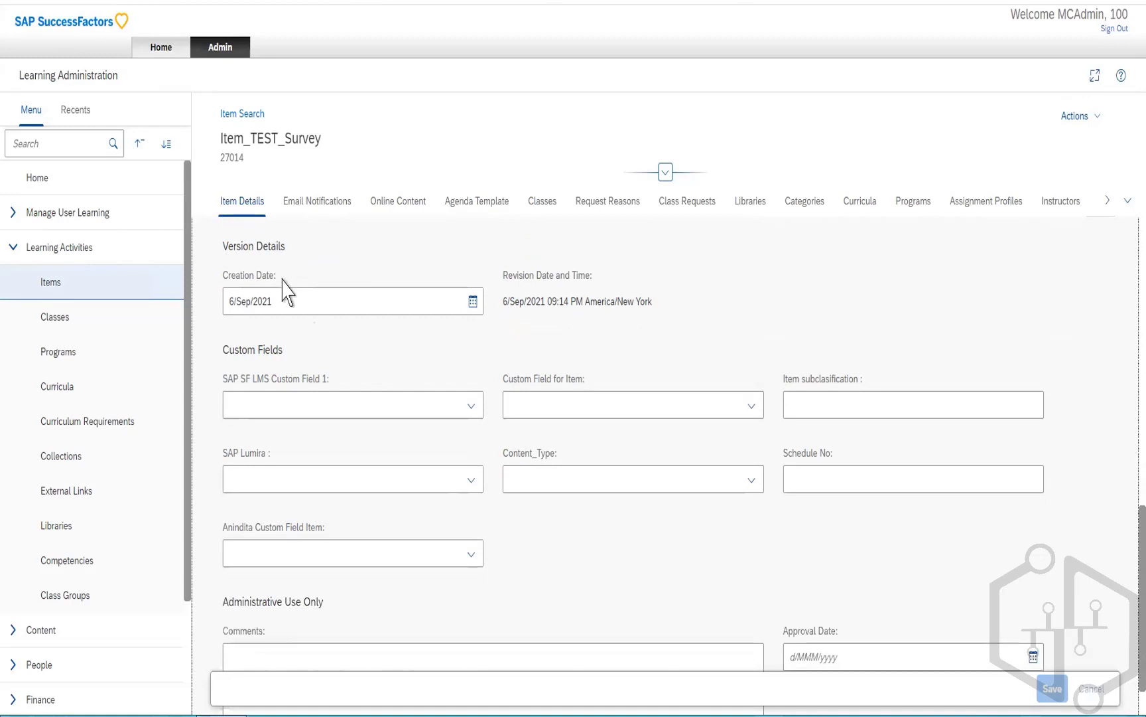
{"action": "scroll", "coordinate": [467, 486], "scroll_direction": "down", "scroll_amount": 1}
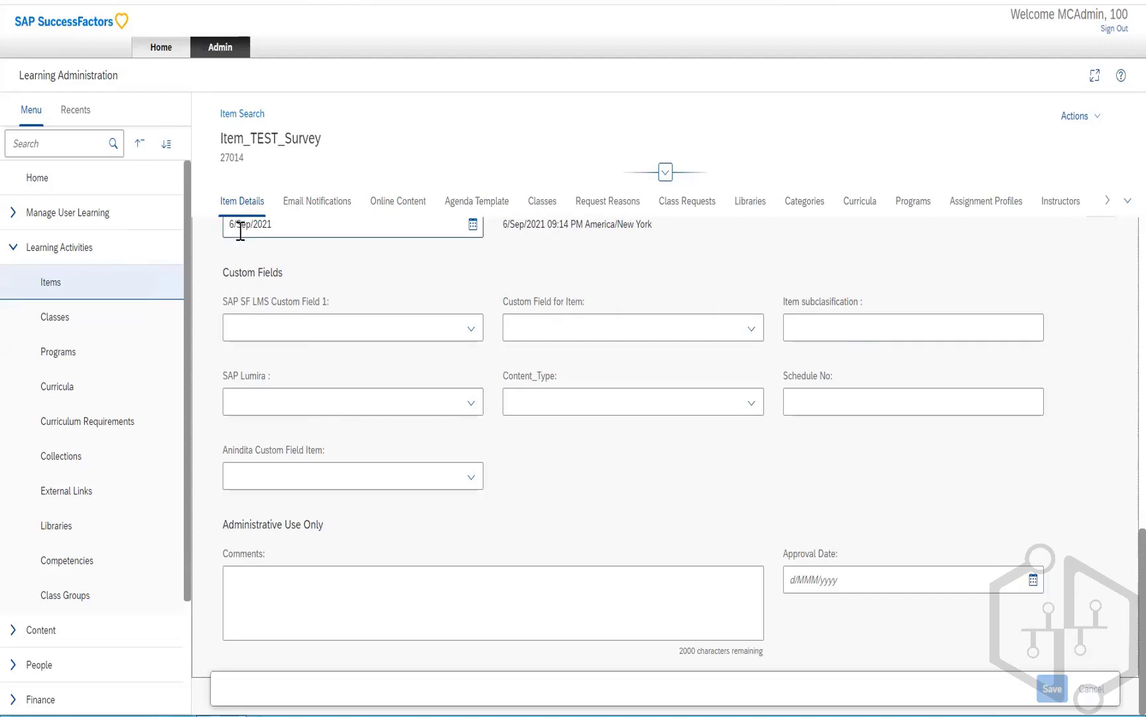
Open the item's email notification settings and look through the class cancellation and registration notification templates with their attachment sections
{"action": "left_click", "coordinate": [301, 208]}
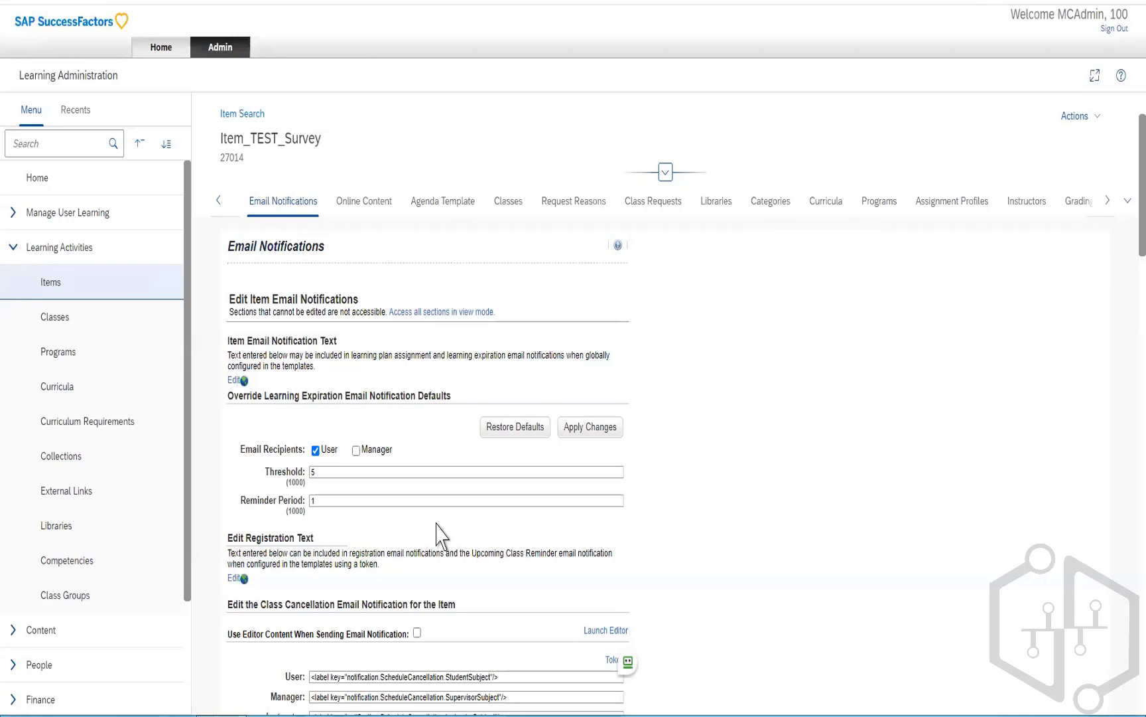
{"action": "scroll", "coordinate": [436, 534], "scroll_direction": "down", "scroll_amount": 3}
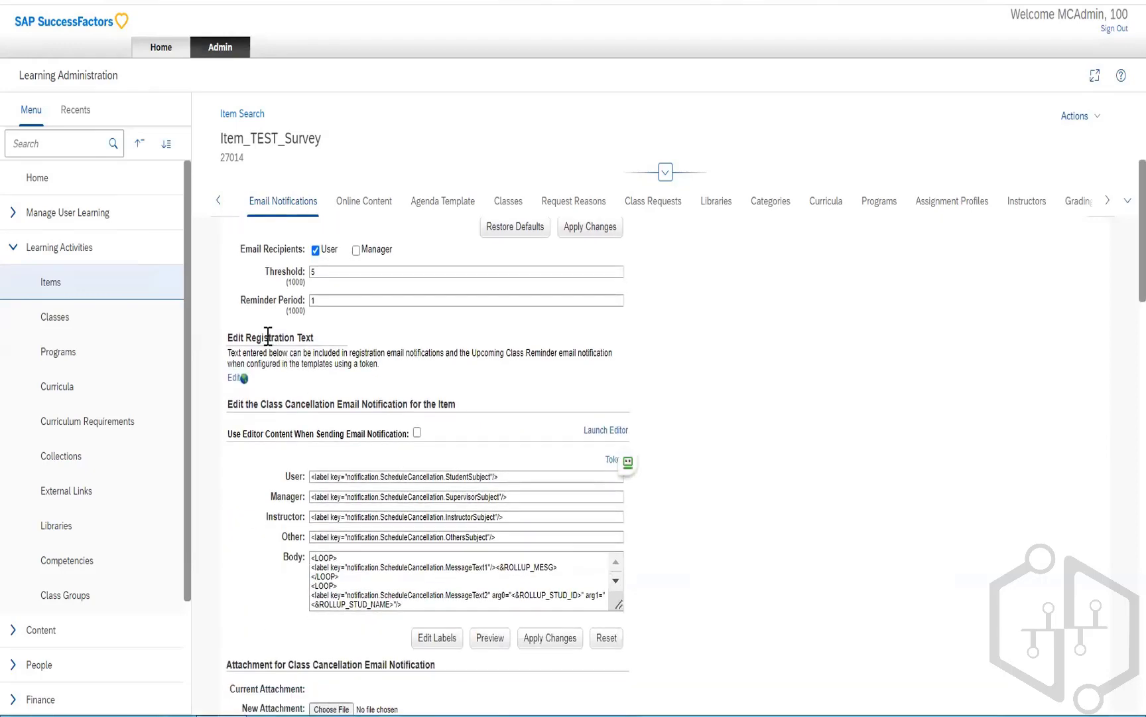
{"action": "scroll", "coordinate": [486, 504], "scroll_direction": "down", "scroll_amount": 6}
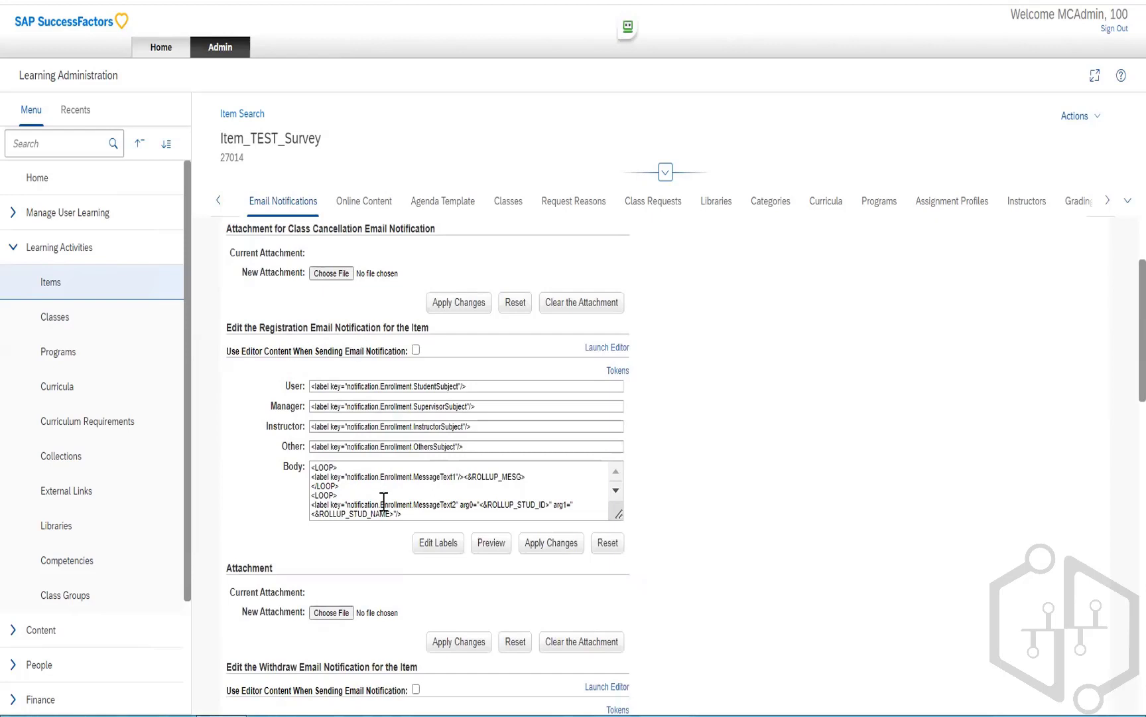
{"action": "scroll", "coordinate": [384, 499], "scroll_direction": "down", "scroll_amount": 2}
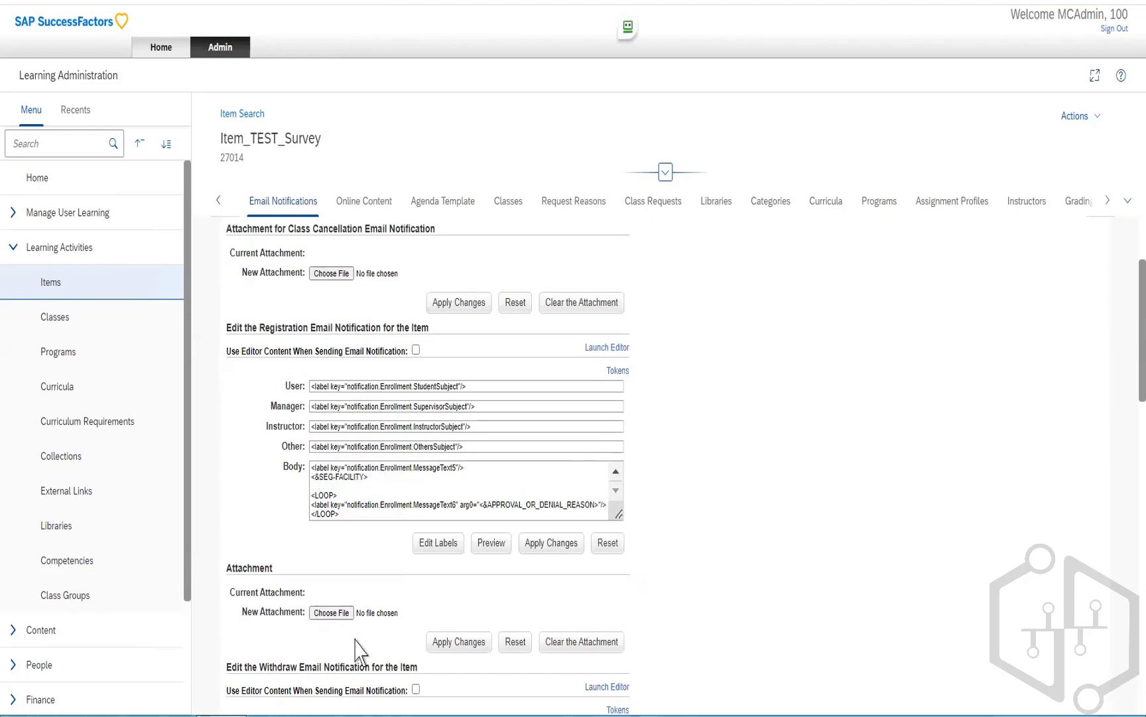
Look through the item's withdraw, waitlist, waitlist removal and pending email notification templates
{"action": "left_click_drag", "start_coordinate": [277, 664], "coordinate": [393, 654]}
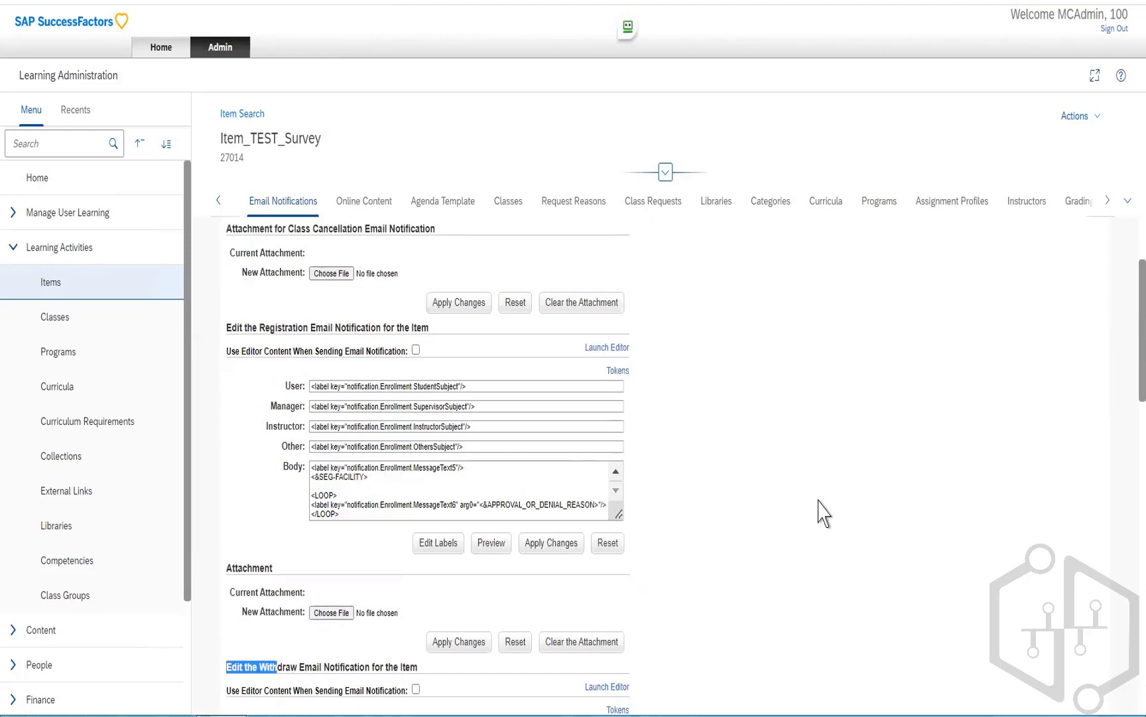
{"action": "scroll", "coordinate": [1126, 405], "scroll_direction": "down", "scroll_amount": 12}
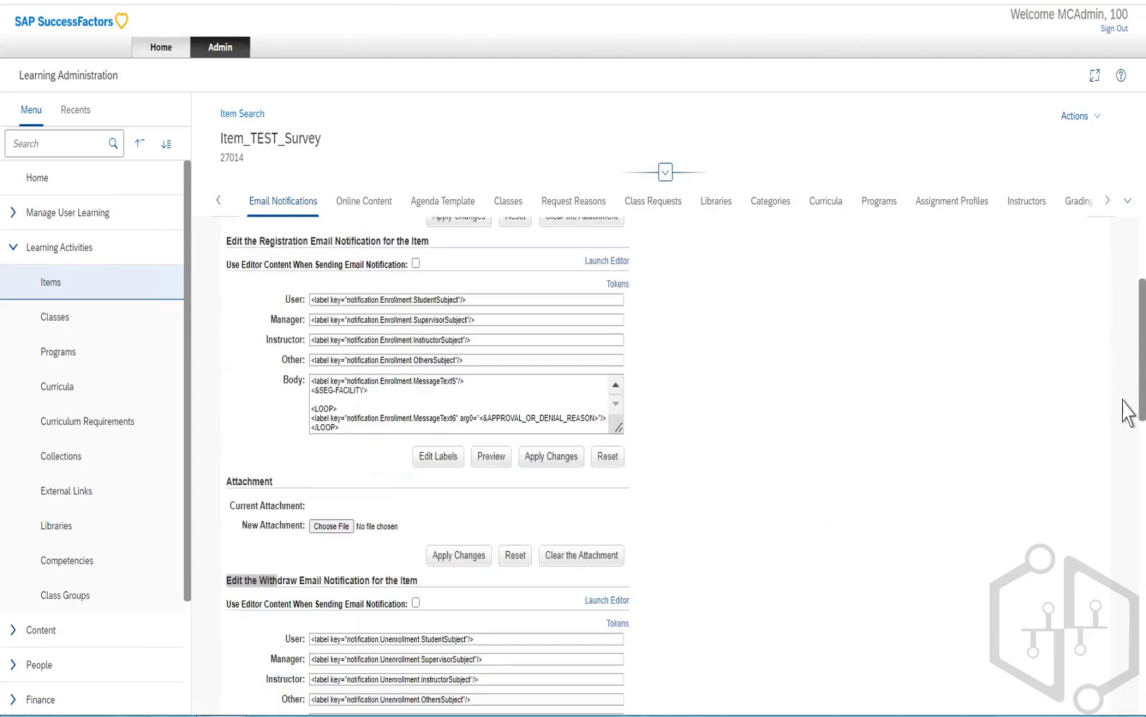
{"action": "scroll", "coordinate": [1128, 475], "scroll_direction": "down", "scroll_amount": 3}
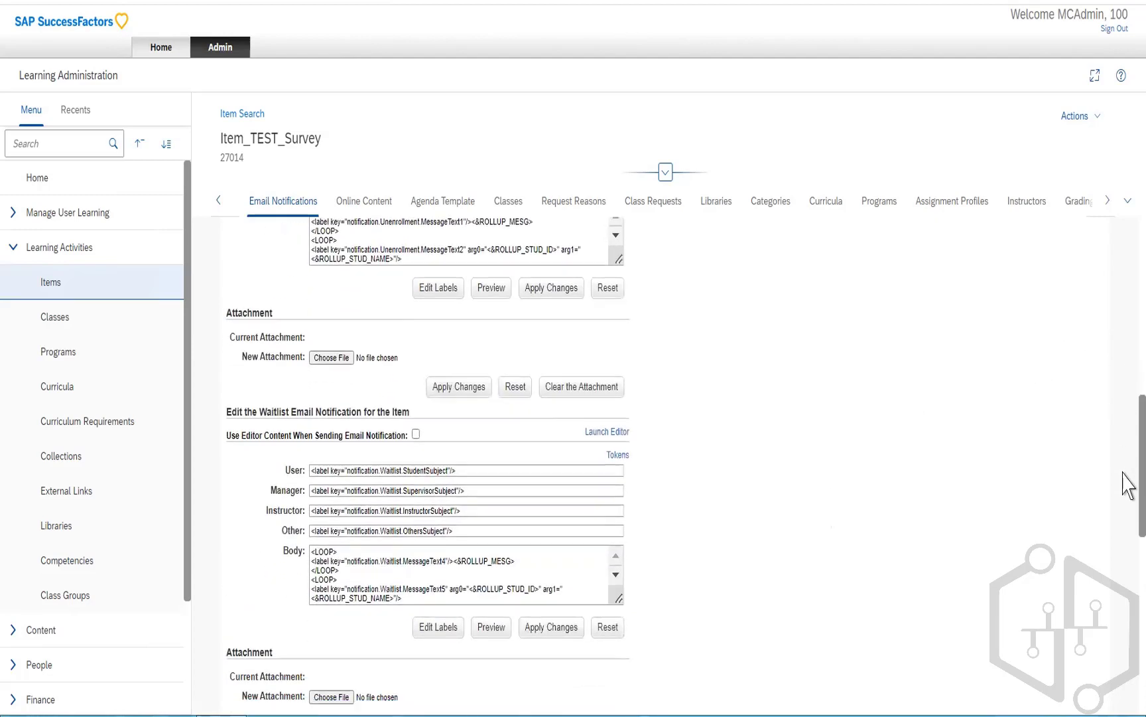
{"action": "scroll", "coordinate": [1127, 501], "scroll_direction": "down", "scroll_amount": 1}
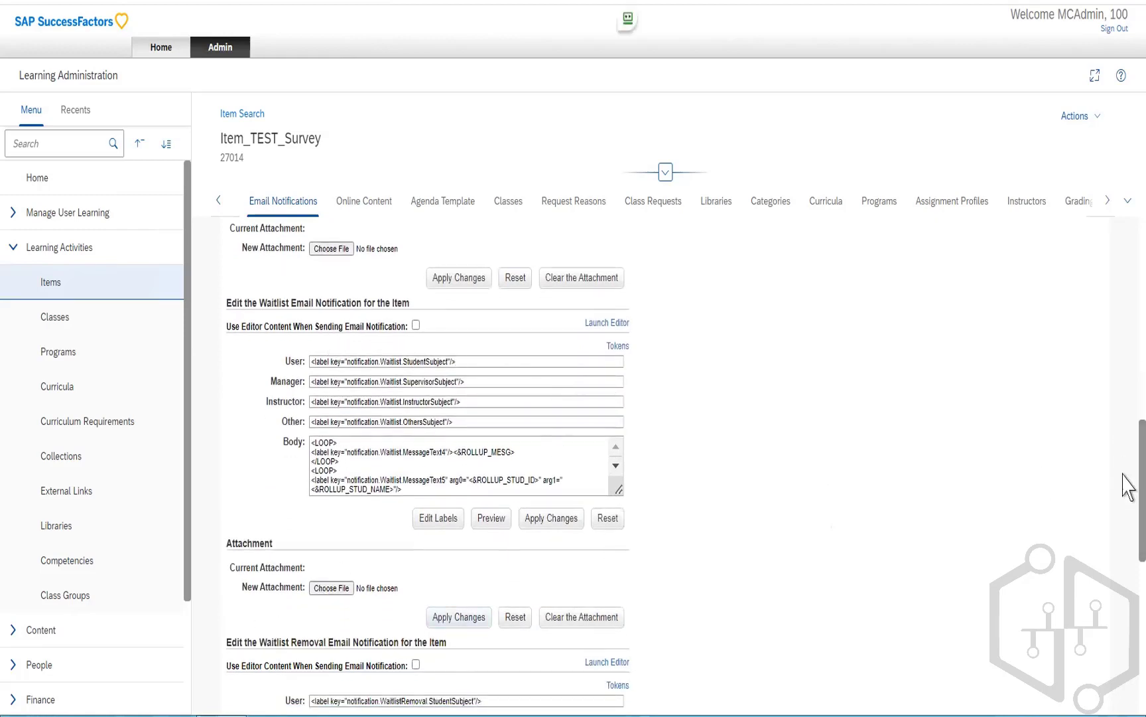
{"action": "scroll", "coordinate": [1128, 543], "scroll_direction": "down", "scroll_amount": 7}
{"action": "scroll", "coordinate": [1123, 568], "scroll_direction": "down", "scroll_amount": 6}
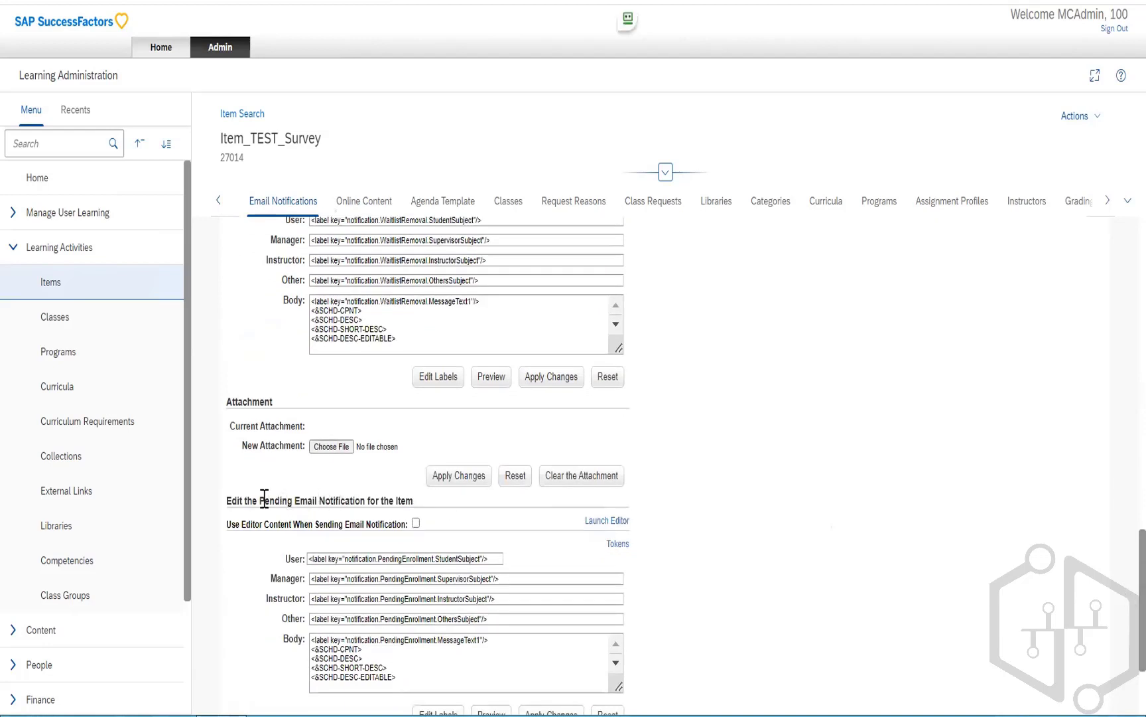
{"action": "left_click_drag", "start_coordinate": [265, 501], "coordinate": [396, 502]}
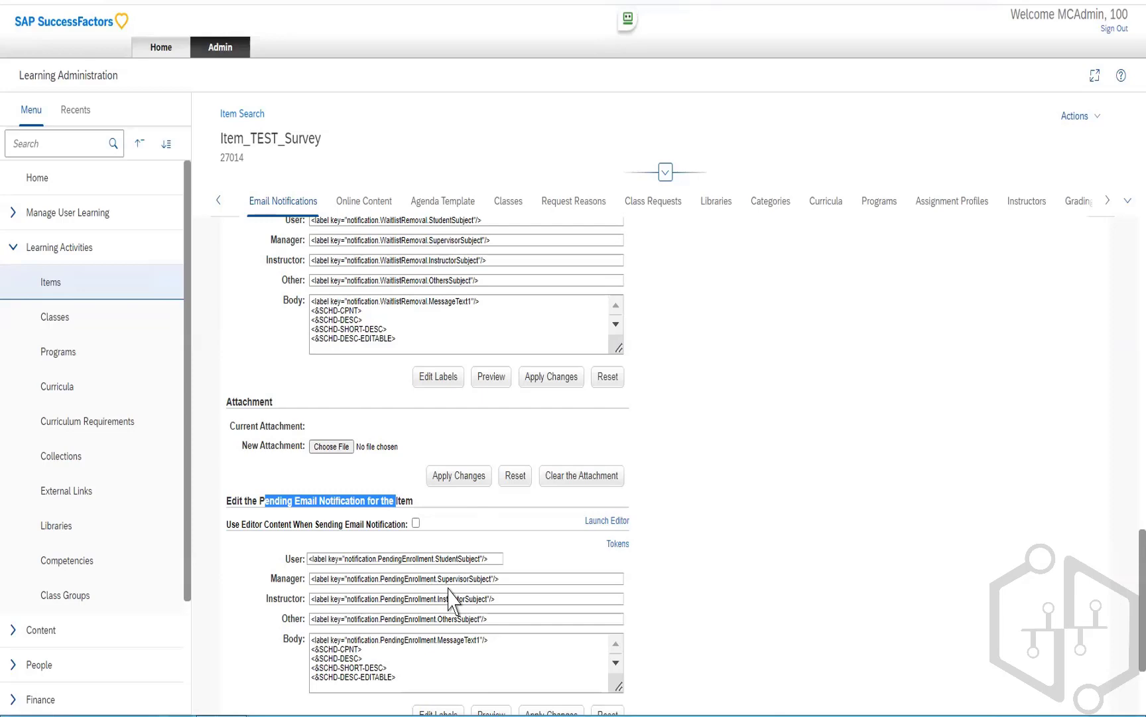
Return to Override Learning Expiration Email Notification Defaults and examine its Email Recipients options
{"action": "scroll", "coordinate": [1128, 286], "scroll_direction": "up", "scroll_amount": 5}
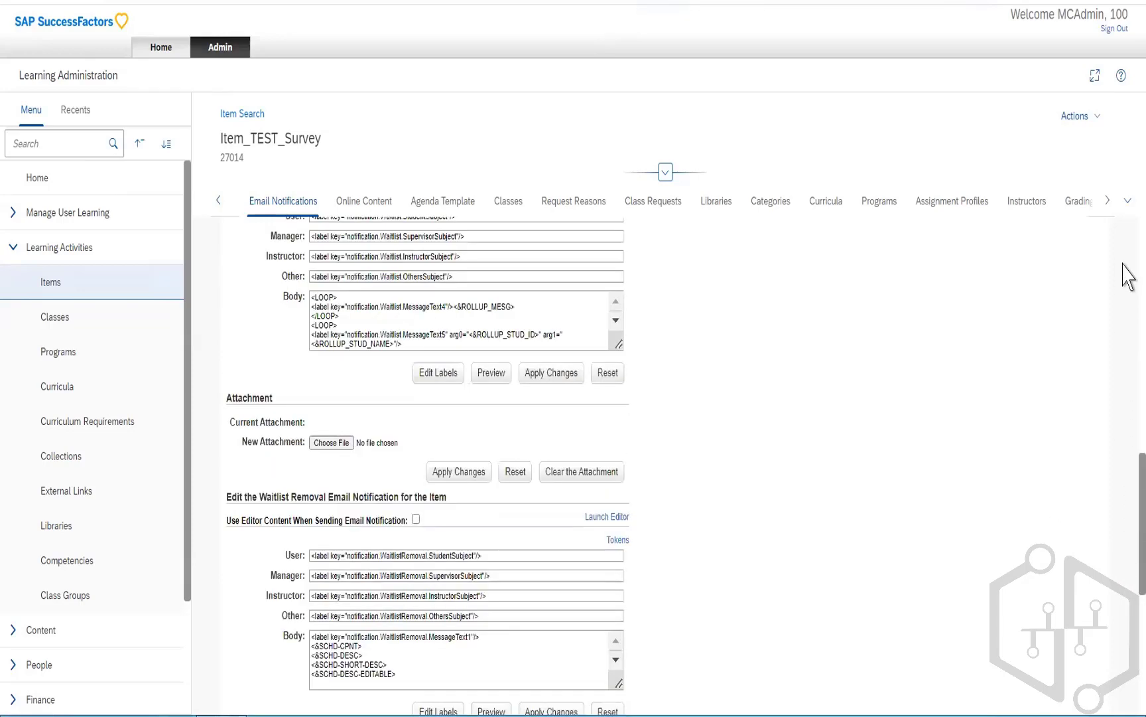
{"action": "scroll", "coordinate": [1128, 275], "scroll_direction": "up", "scroll_amount": 10}
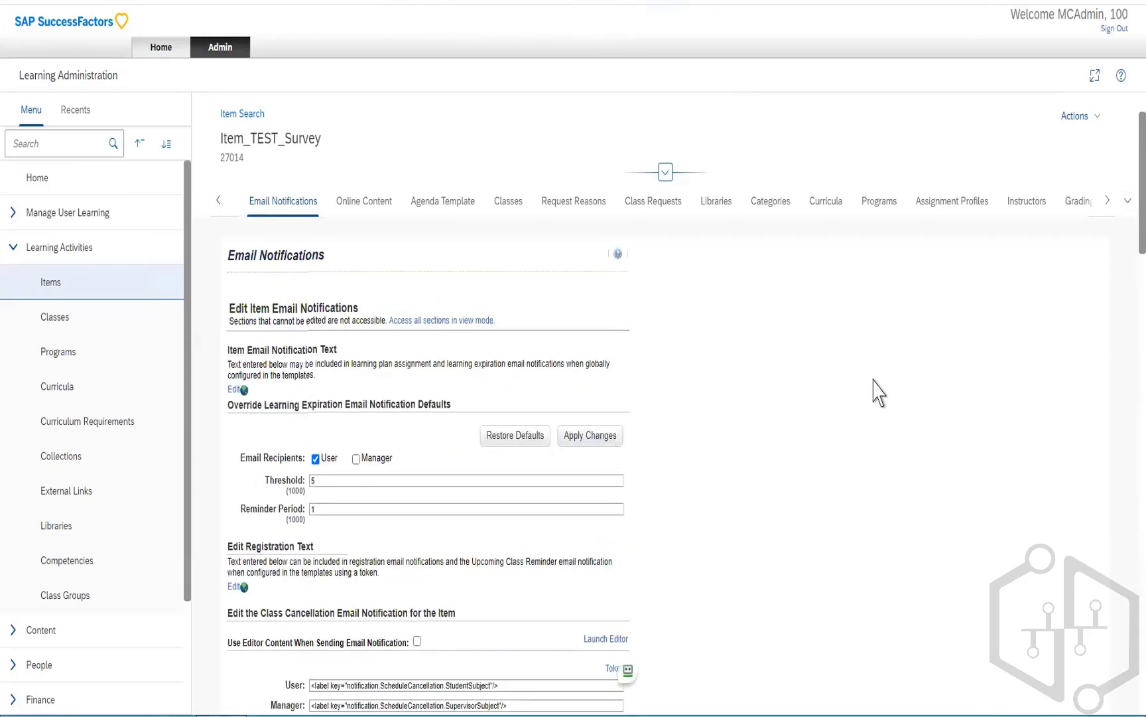
{"action": "scroll", "coordinate": [879, 391], "scroll_direction": "up", "scroll_amount": 2}
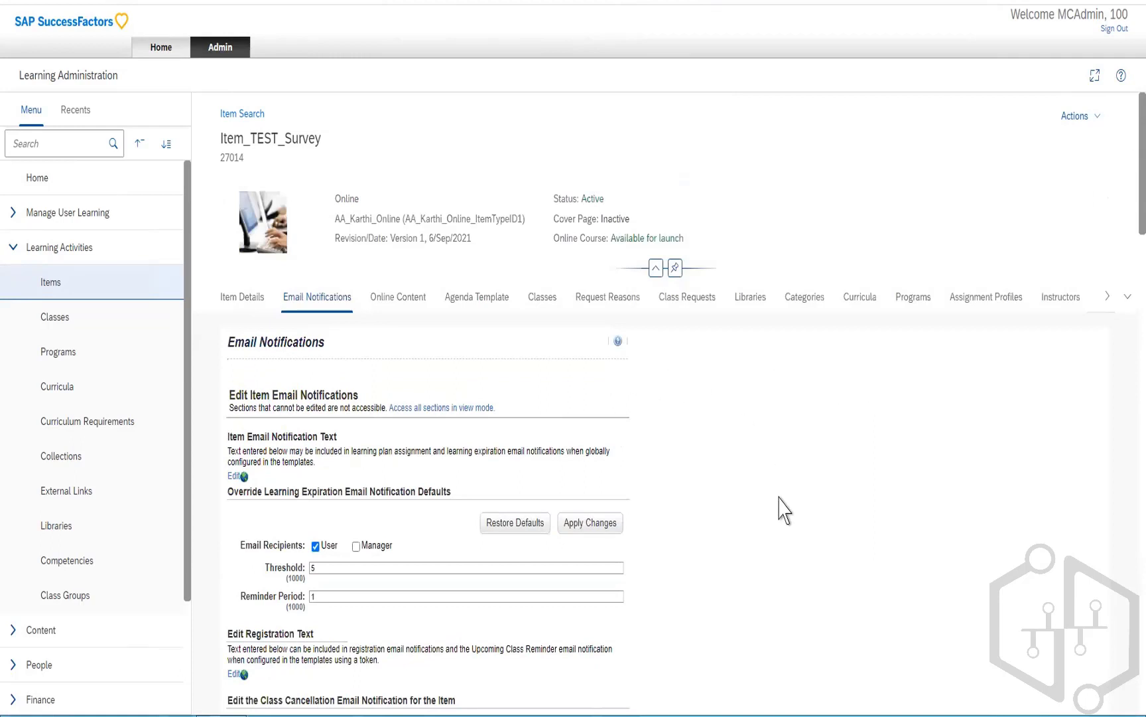
{"action": "scroll", "coordinate": [780, 500], "scroll_direction": "down", "scroll_amount": 3}
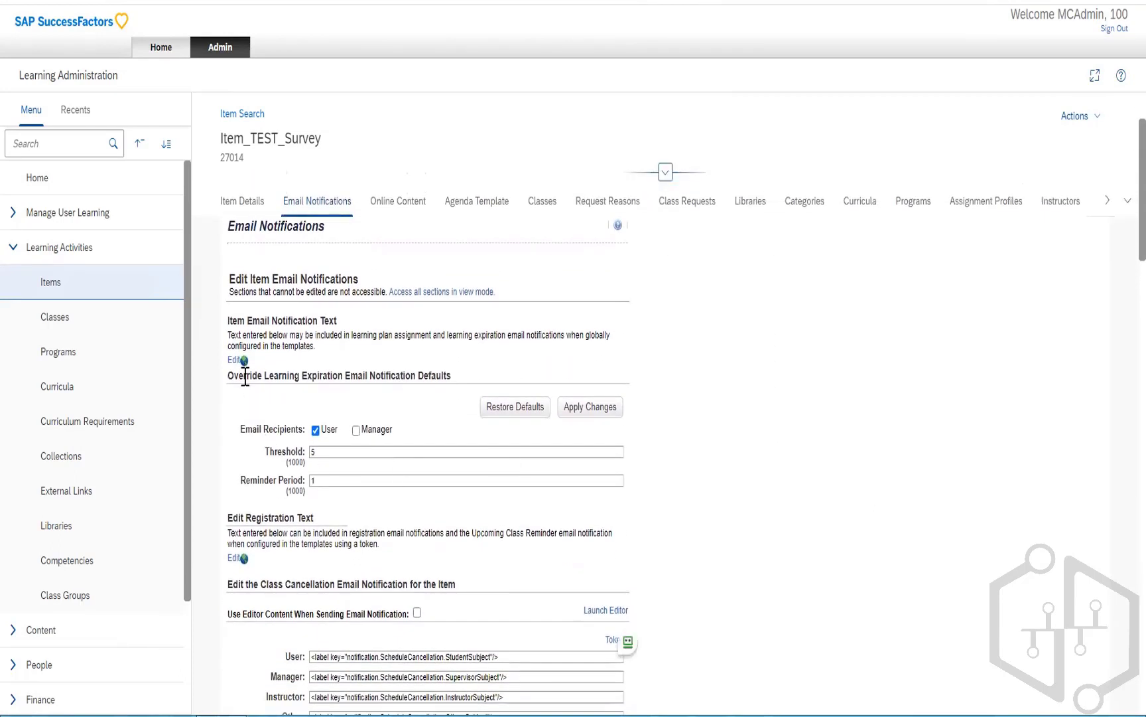
{"action": "left_click_drag", "start_coordinate": [245, 376], "coordinate": [452, 376]}
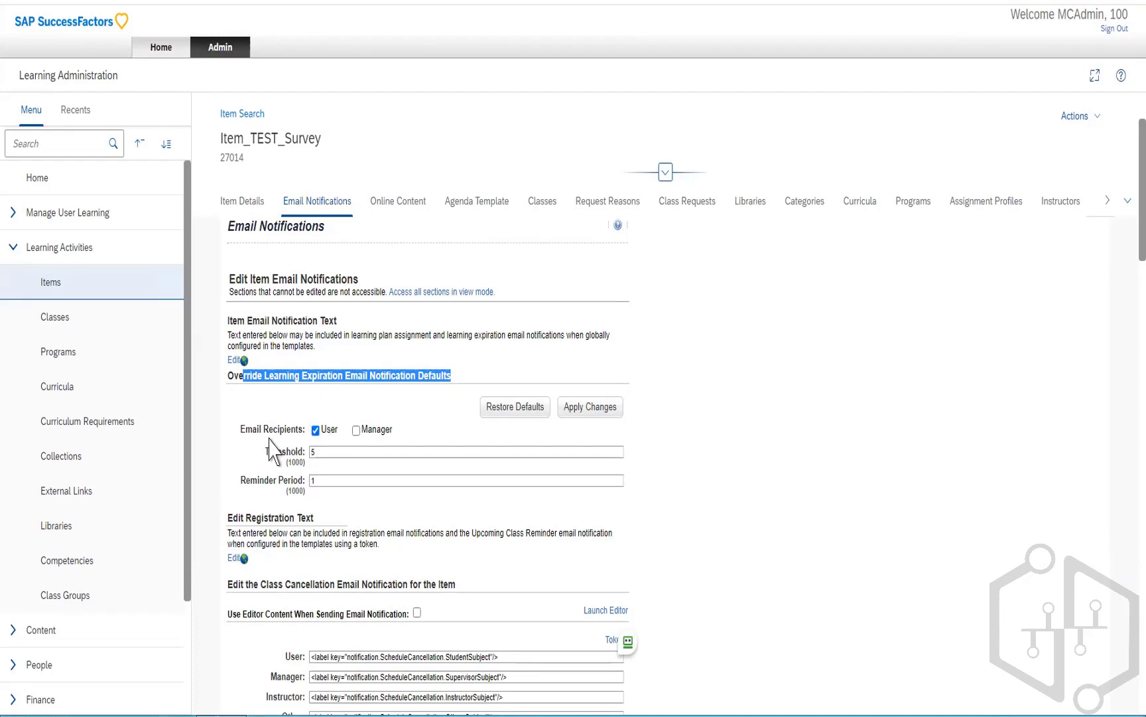
{"action": "left_click_drag", "start_coordinate": [242, 430], "coordinate": [290, 435]}
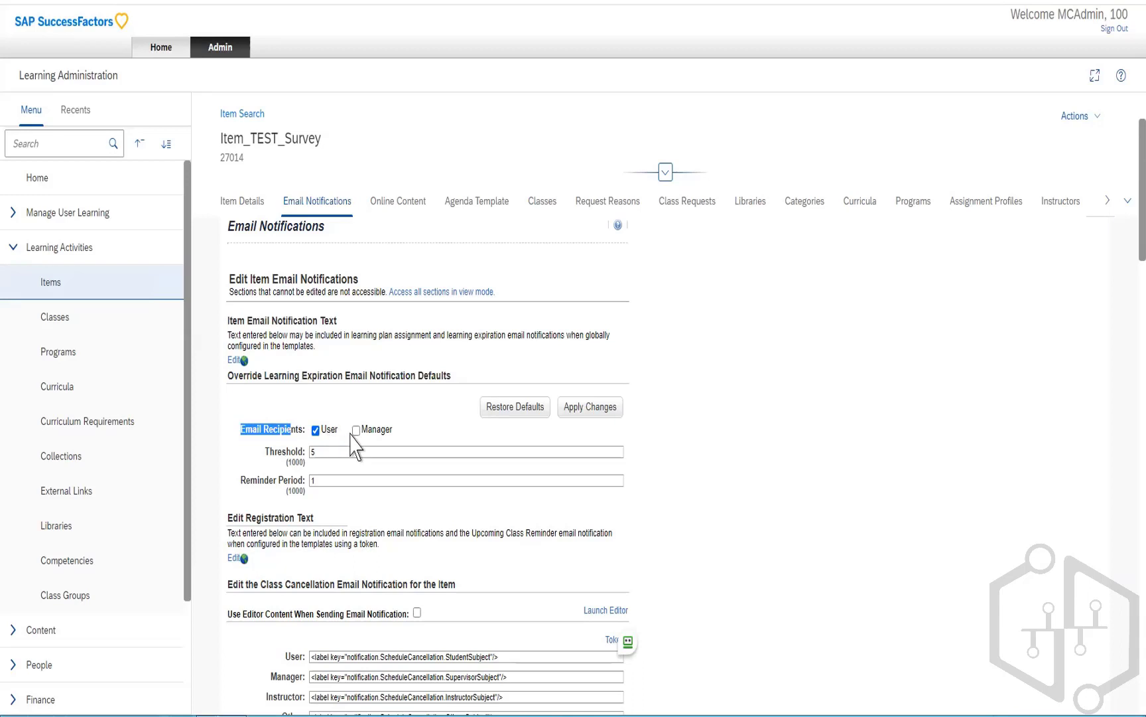
Check the Threshold and Reminder Period fields of the learning expiration notification without changing them
{"action": "left_click", "coordinate": [317, 452]}
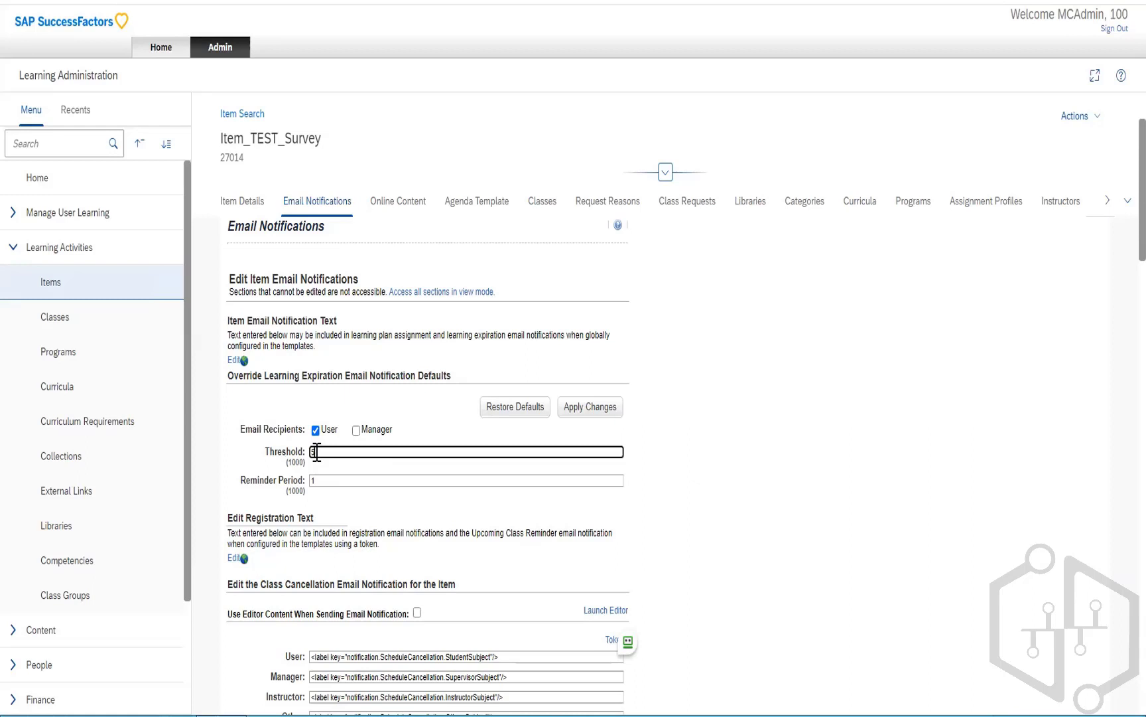
{"action": "left_click_drag", "start_coordinate": [258, 480], "coordinate": [287, 483]}
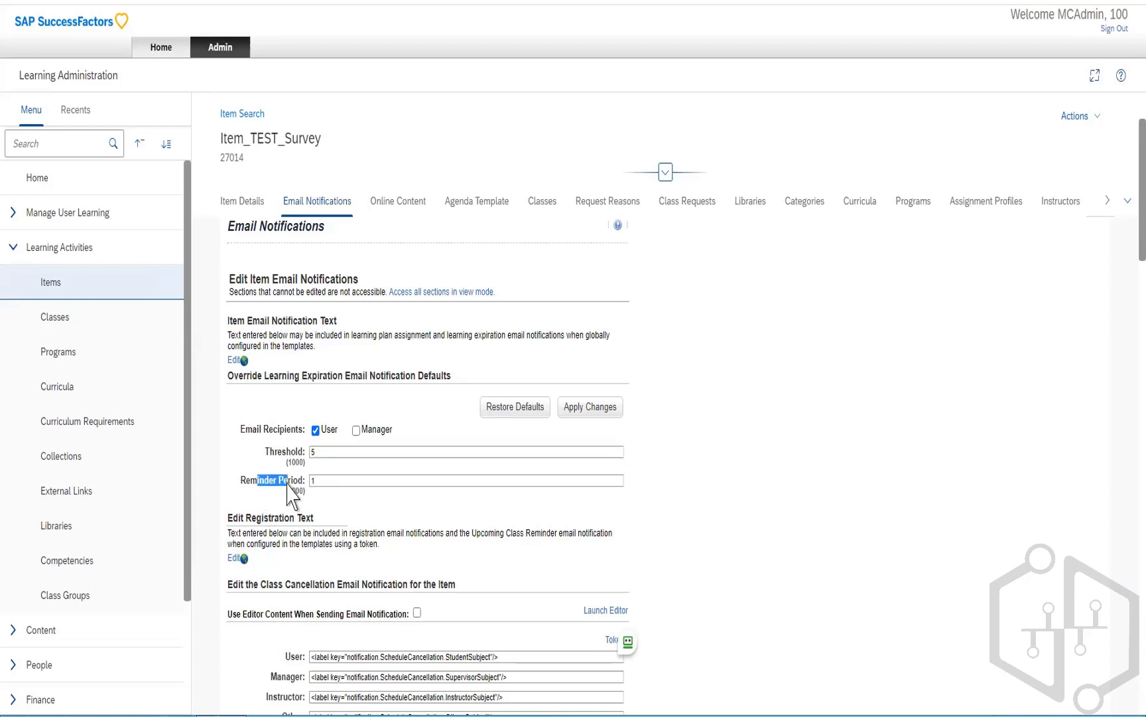
{"action": "left_click", "coordinate": [328, 483]}
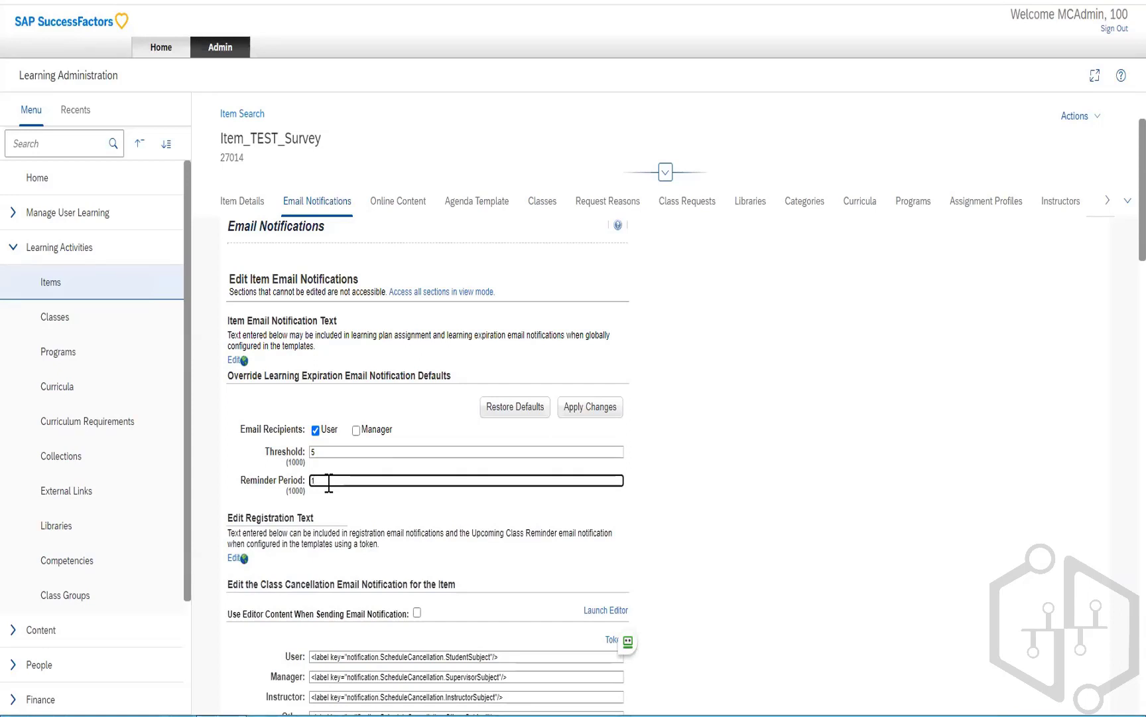
{"action": "left_click", "coordinate": [328, 452]}
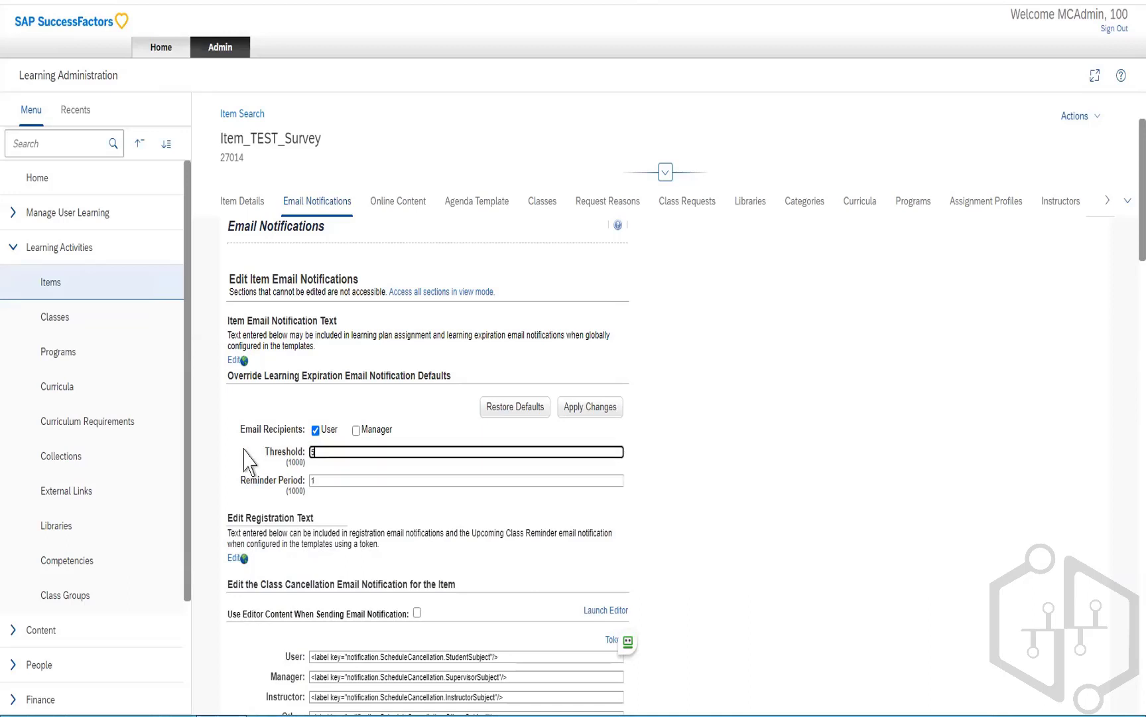
{"action": "left_click_drag", "start_coordinate": [327, 452], "coordinate": [243, 448]}
{"action": "left_click", "coordinate": [761, 482]}
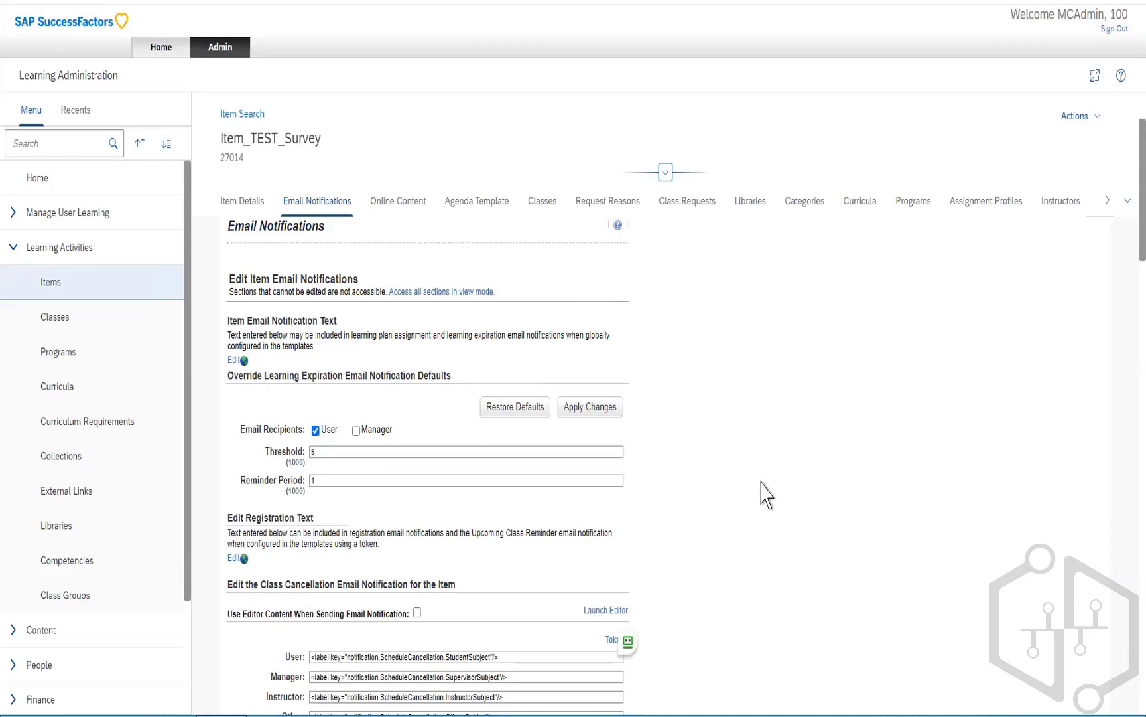
Review the Edit Registration Text section and the class cancellation email notification, reading its body to the end
{"action": "scroll", "coordinate": [761, 482], "scroll_direction": "down", "scroll_amount": 2}
{"action": "scroll", "coordinate": [763, 494], "scroll_direction": "down", "scroll_amount": 3}
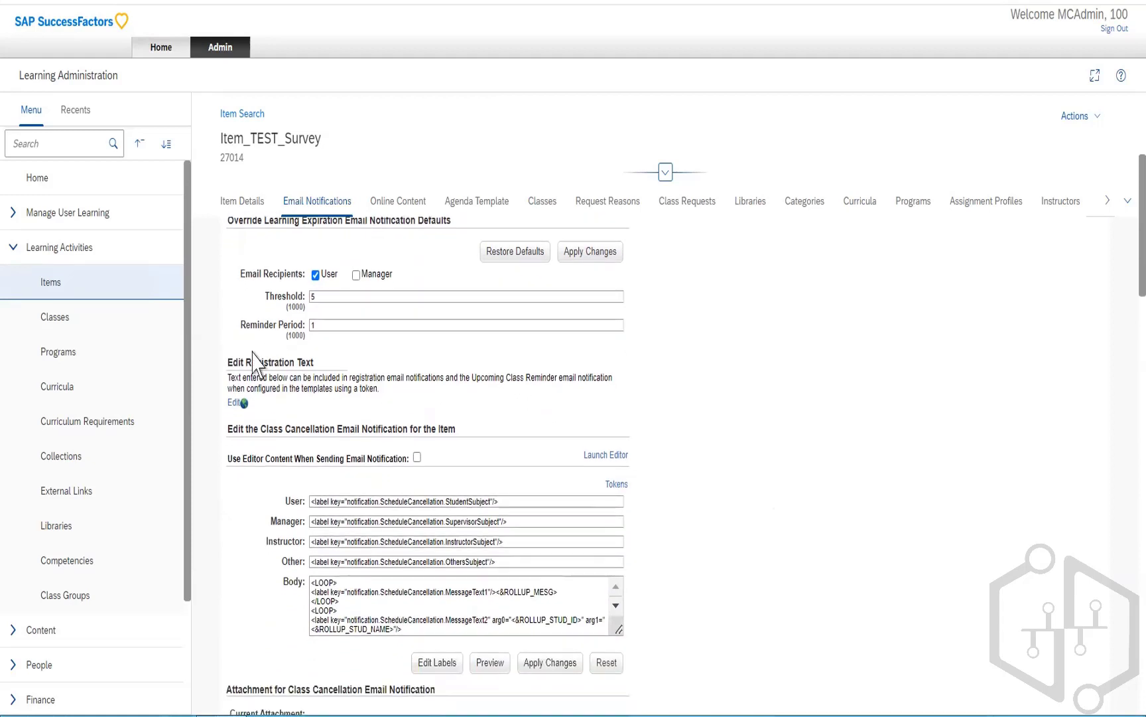
{"action": "left_click_drag", "start_coordinate": [238, 361], "coordinate": [294, 362]}
{"action": "scroll", "coordinate": [382, 433], "scroll_direction": "down", "scroll_amount": 1}
{"action": "scroll", "coordinate": [381, 433], "scroll_direction": "down", "scroll_amount": 2}
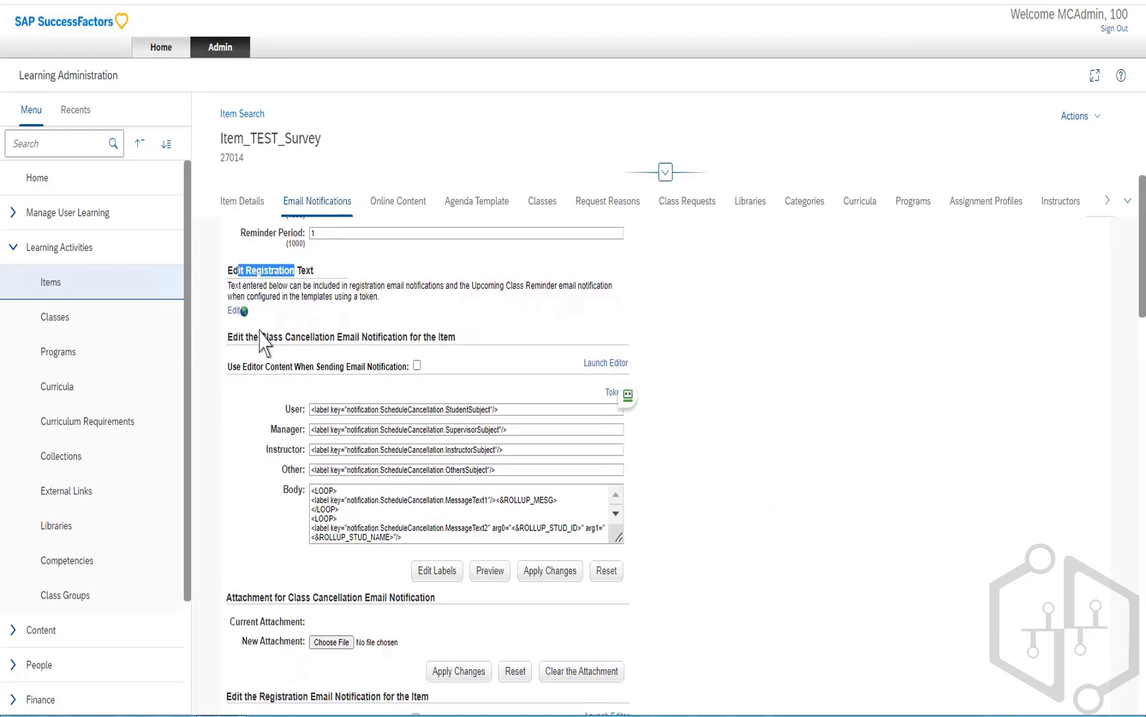
{"action": "left_click_drag", "start_coordinate": [259, 329], "coordinate": [457, 347]}
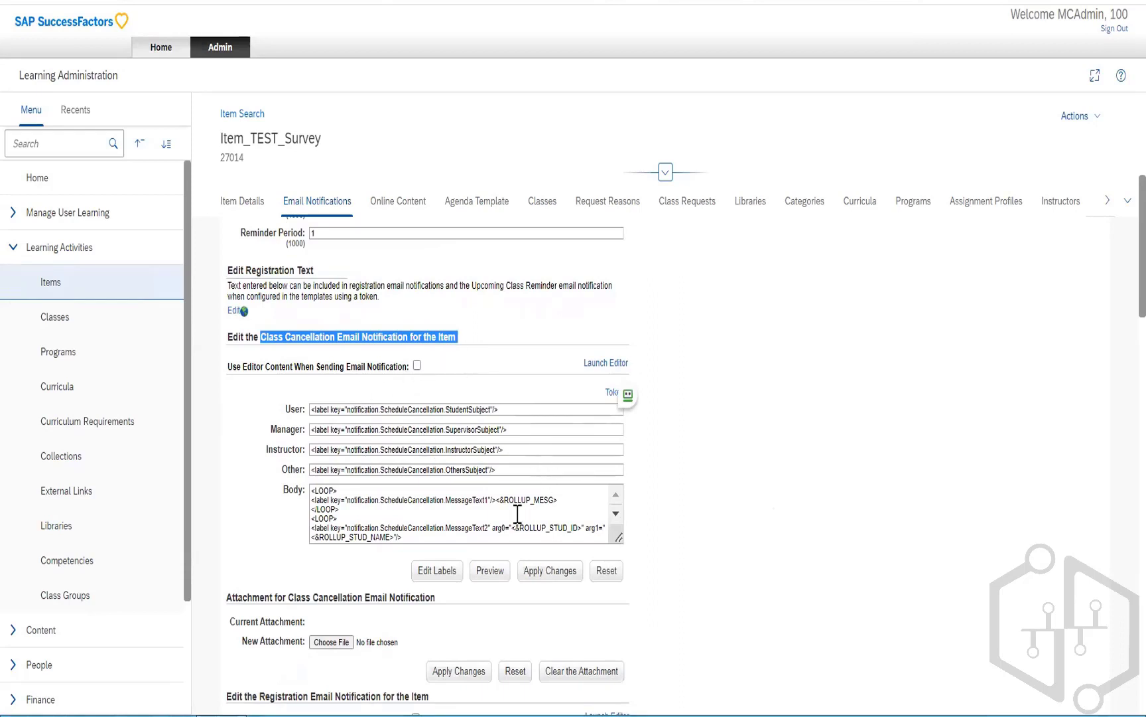
{"action": "scroll", "coordinate": [518, 513], "scroll_direction": "down", "scroll_amount": 5}
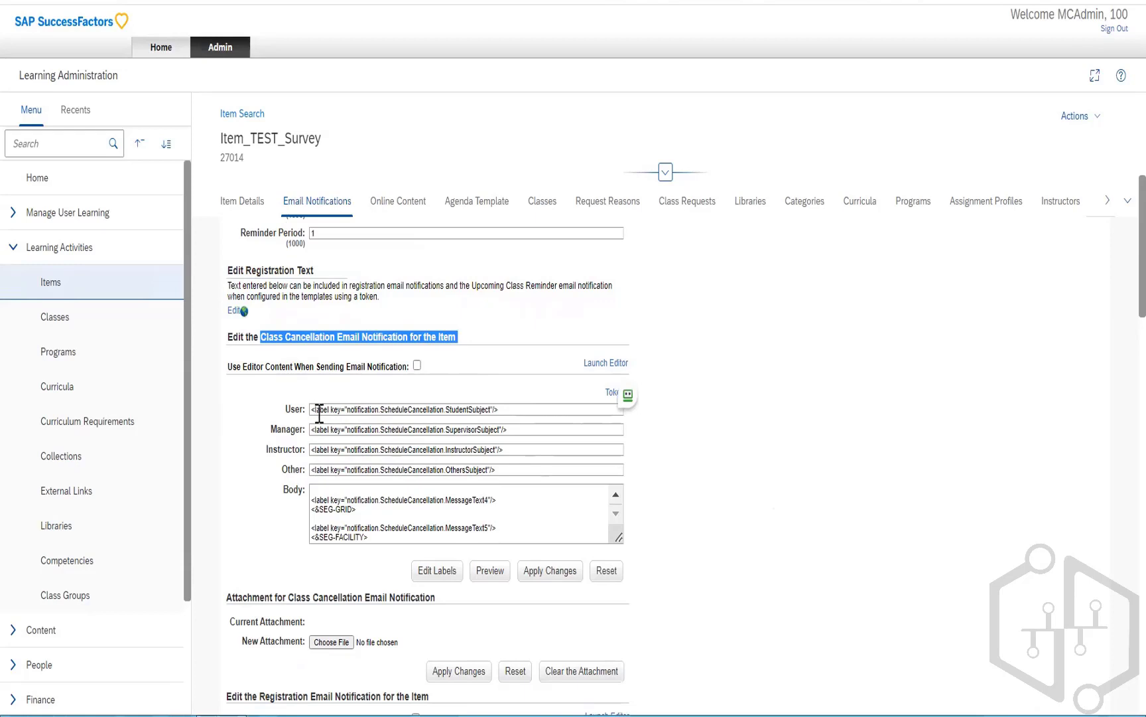
{"action": "left_click", "coordinate": [344, 339]}
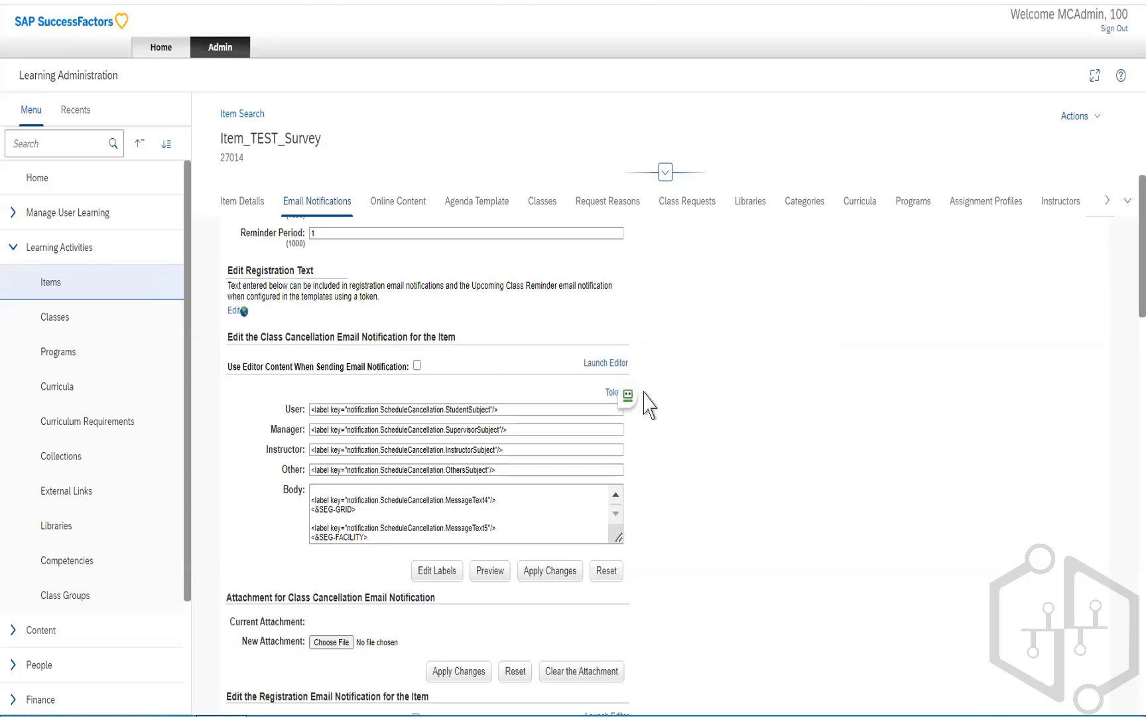
Examine the class cancellation notification's subject labels for User, Manager, Instructor and Other without editing them
{"action": "scroll", "coordinate": [645, 402], "scroll_direction": "down", "scroll_amount": 1}
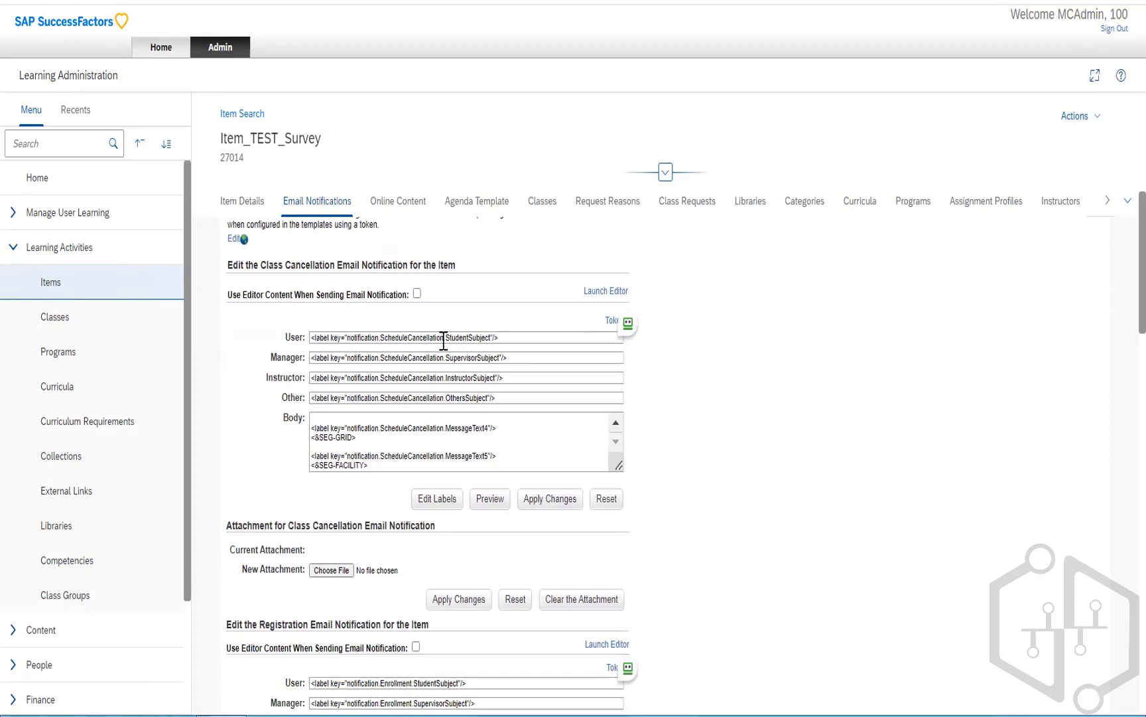
{"action": "left_click_drag", "start_coordinate": [445, 337], "coordinate": [491, 338]}
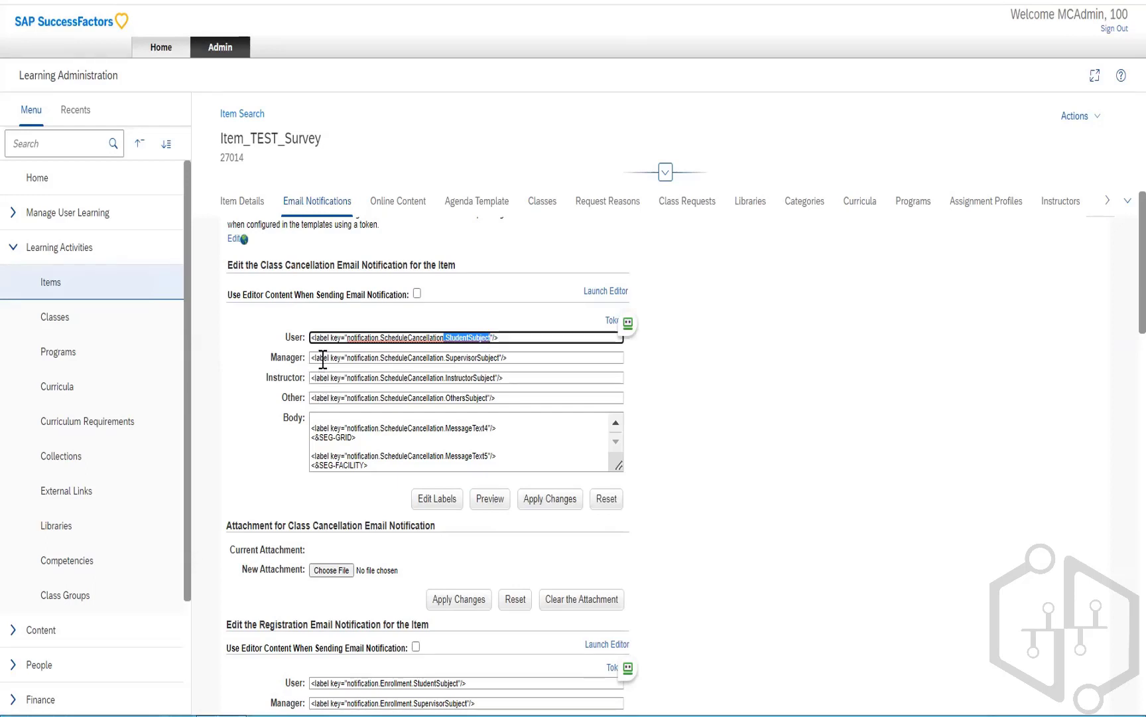
{"action": "left_click_drag", "start_coordinate": [322, 359], "coordinate": [502, 359]}
{"action": "left_click", "coordinate": [447, 359]}
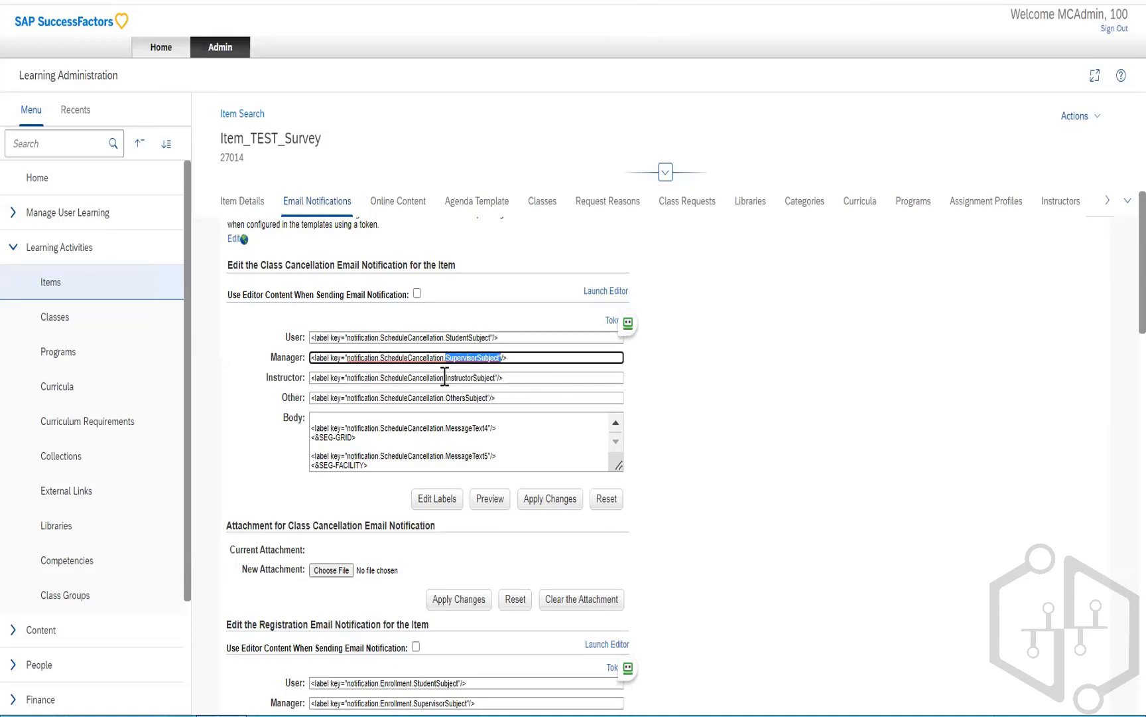
{"action": "left_click_drag", "start_coordinate": [445, 379], "coordinate": [496, 378]}
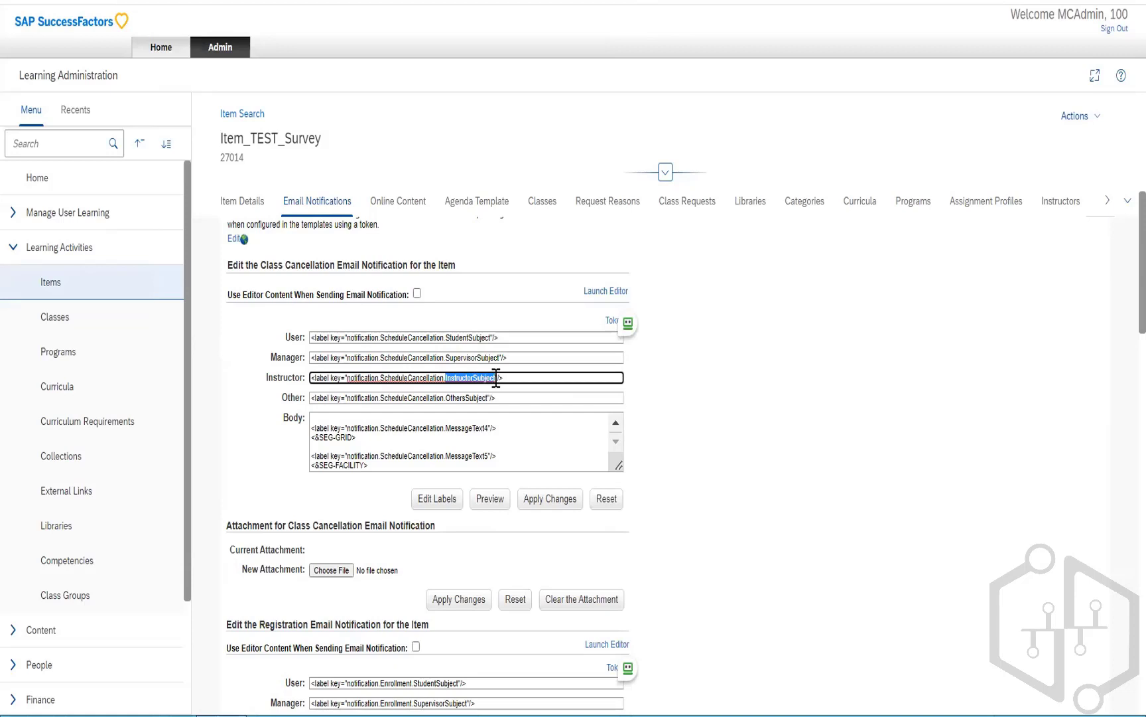
{"action": "left_click", "coordinate": [444, 398]}
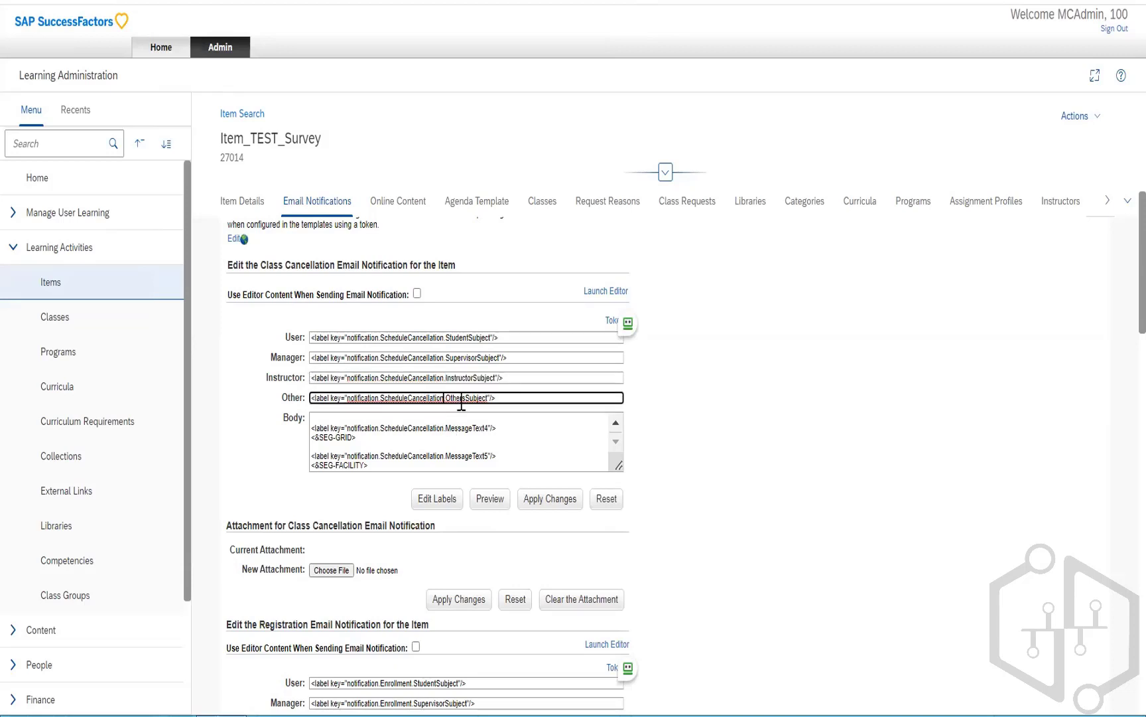
{"action": "left_click_drag", "start_coordinate": [444, 398], "coordinate": [475, 398]}
Read the class cancellation notification's body from its beginning and view its attachment section
{"action": "scroll", "coordinate": [521, 444], "scroll_direction": "up", "scroll_amount": 5}
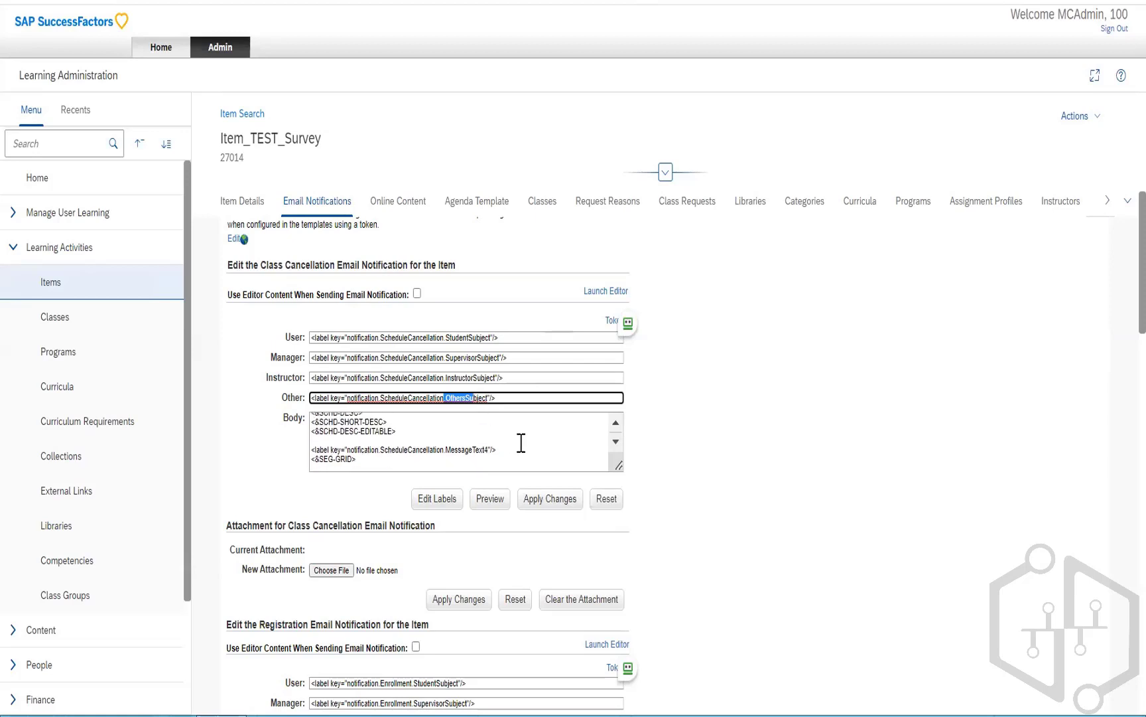
{"action": "scroll", "coordinate": [522, 443], "scroll_direction": "up", "scroll_amount": 3}
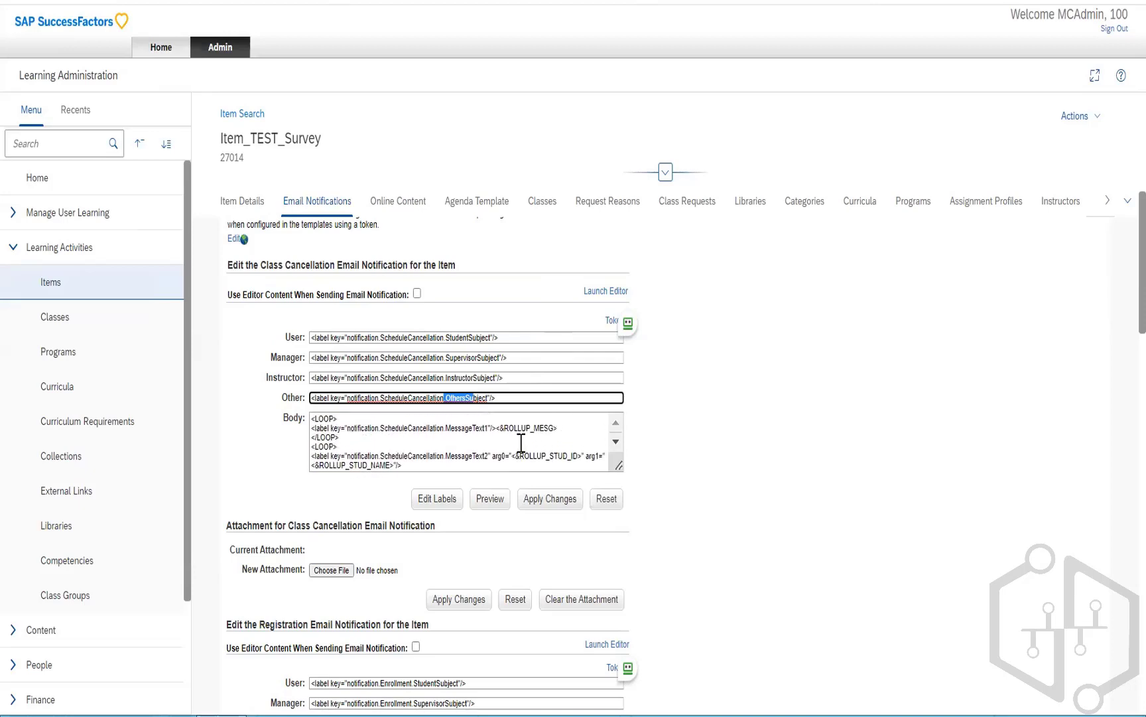
{"action": "scroll", "coordinate": [521, 443], "scroll_direction": "up", "scroll_amount": 2}
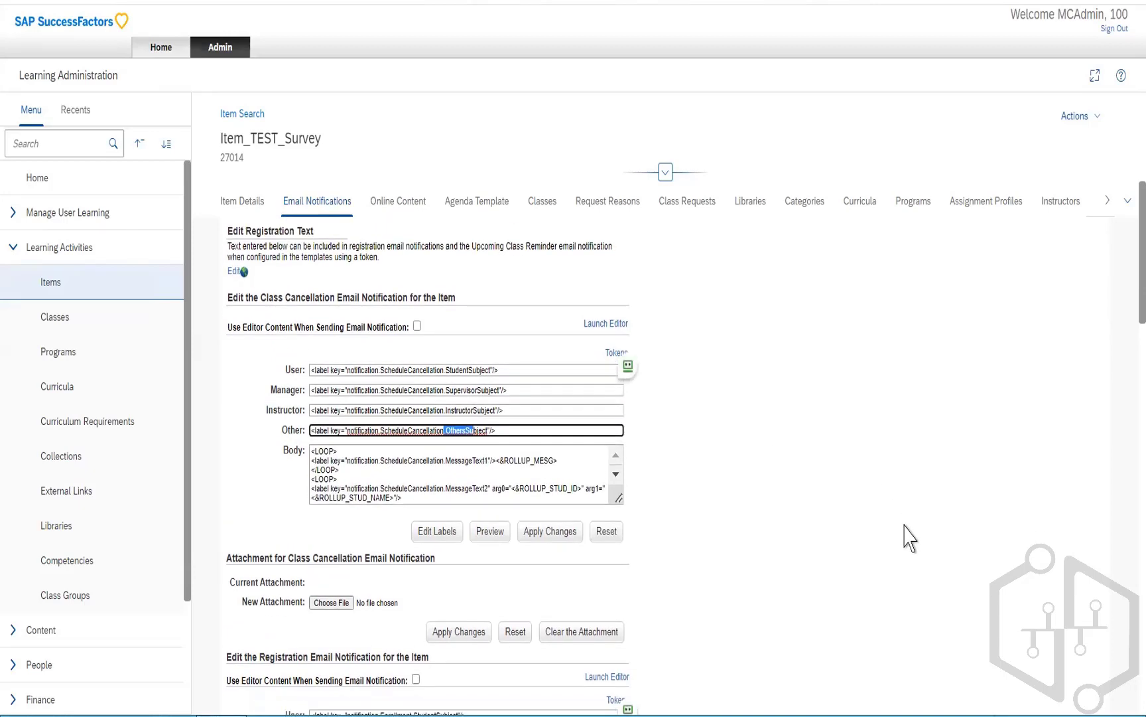
{"action": "scroll", "coordinate": [908, 537], "scroll_direction": "down", "scroll_amount": 3}
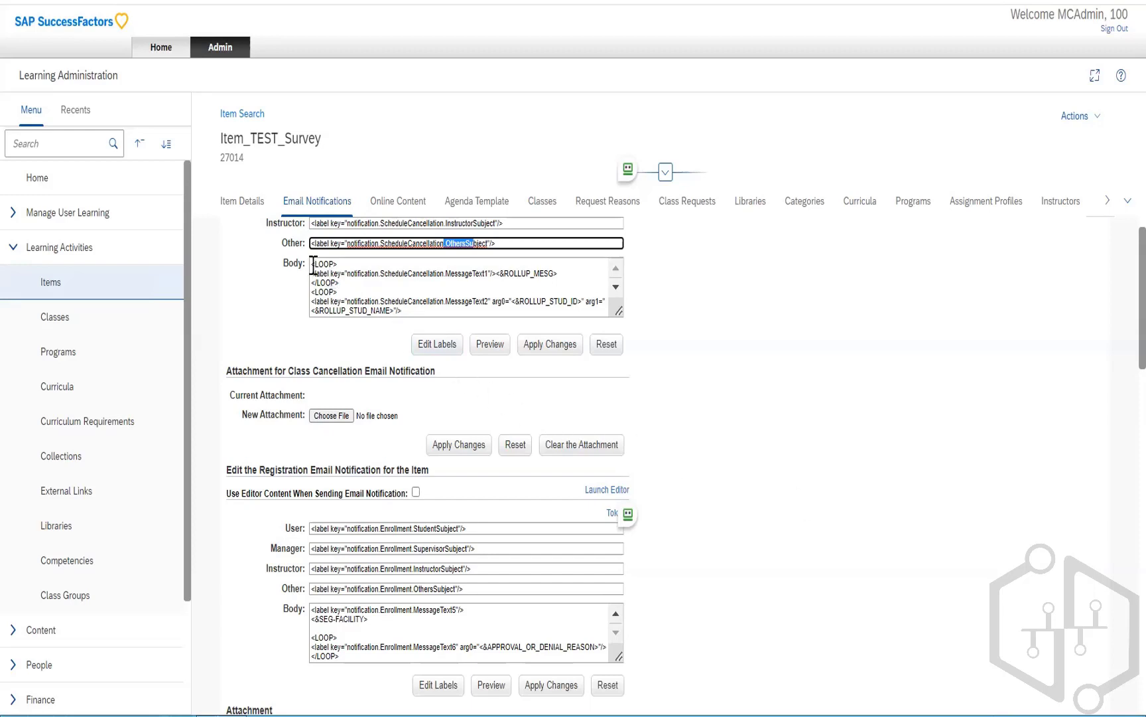
Examine the whole body of the class cancellation notification and check what System Administration contains
{"action": "left_click_drag", "start_coordinate": [313, 264], "coordinate": [608, 412]}
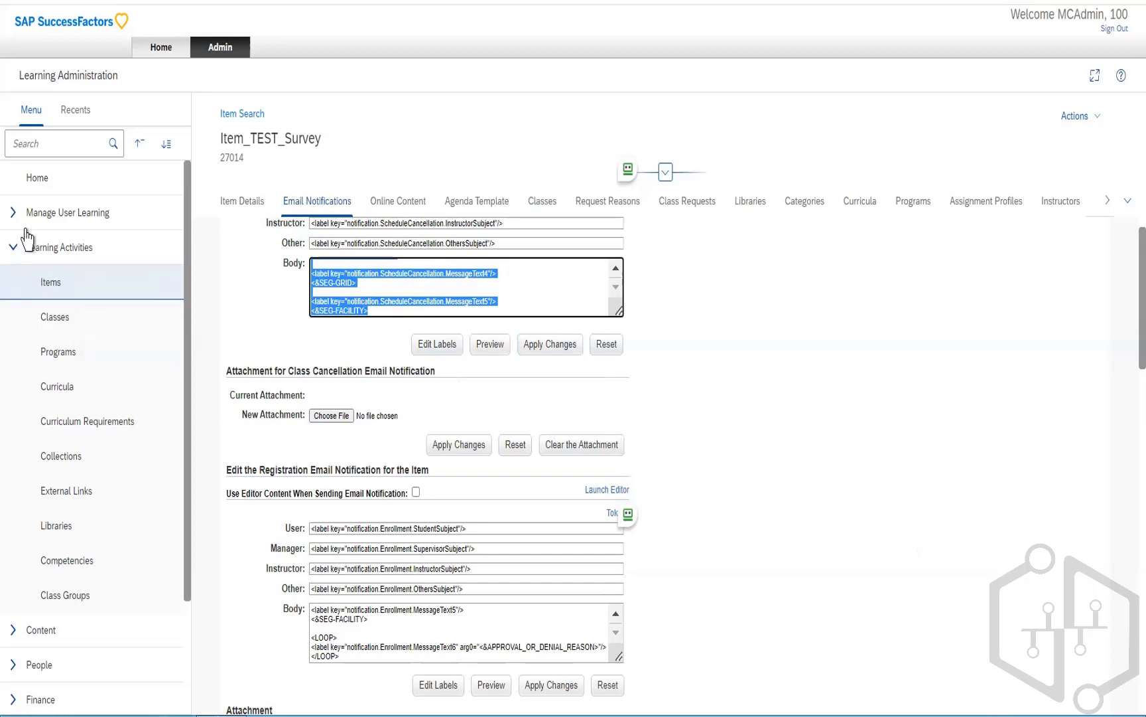
{"action": "scroll", "coordinate": [14, 634], "scroll_direction": "down", "scroll_amount": 2}
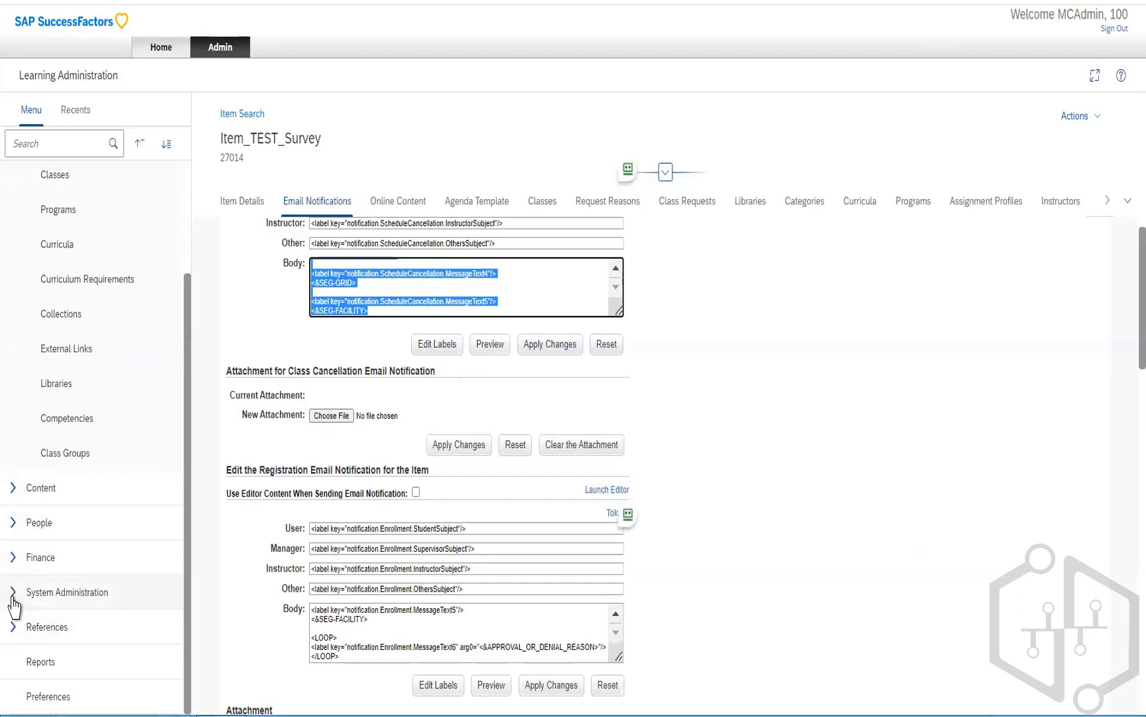
{"action": "left_click", "coordinate": [12, 599]}
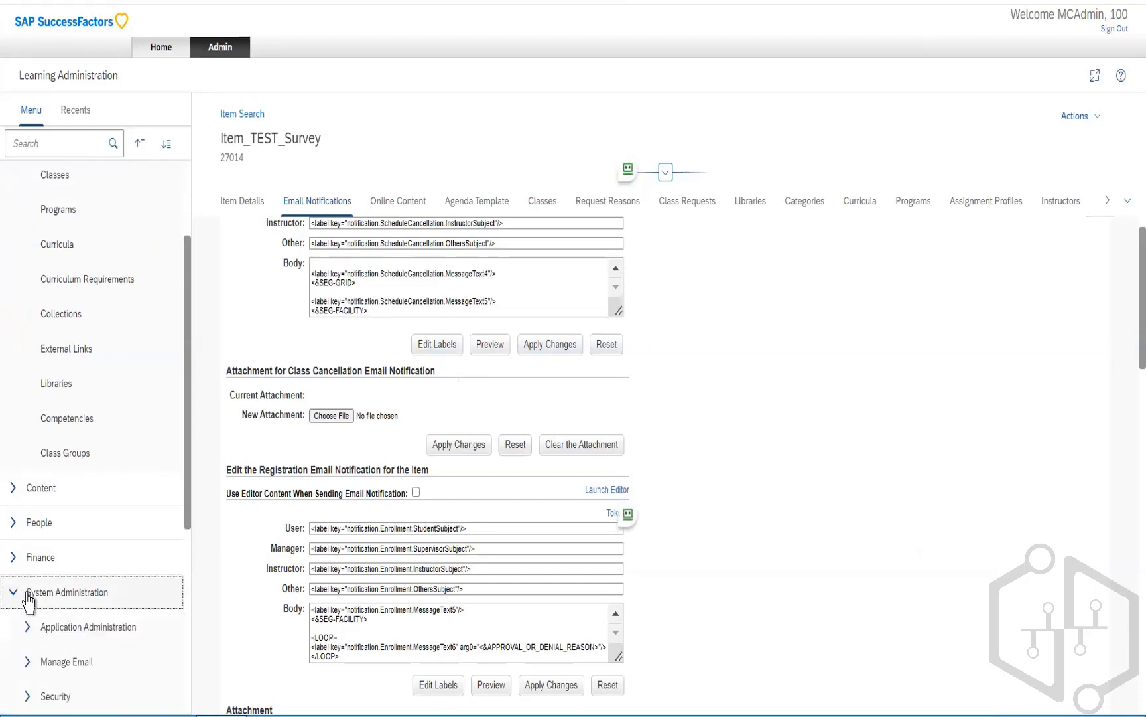
{"action": "left_click", "coordinate": [28, 601]}
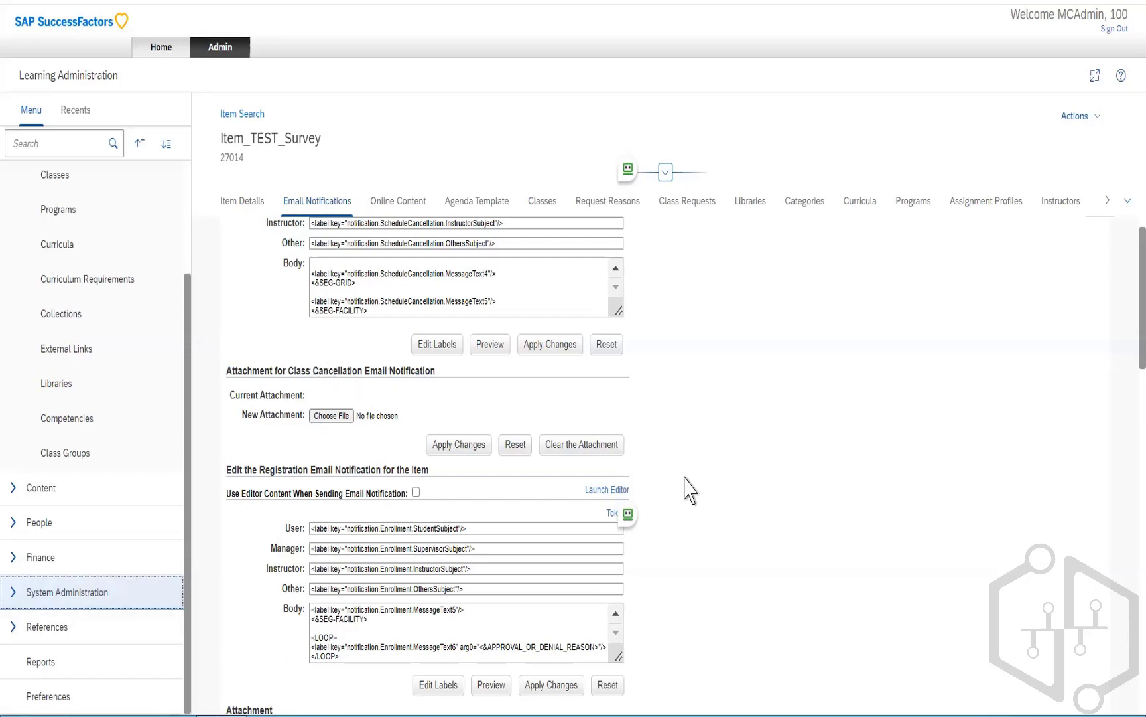
Review the item's registration email notification, focusing on the APPROVAL_OR_DENIAL_REASON token in its body
{"action": "scroll", "coordinate": [690, 490], "scroll_direction": "down", "scroll_amount": 4}
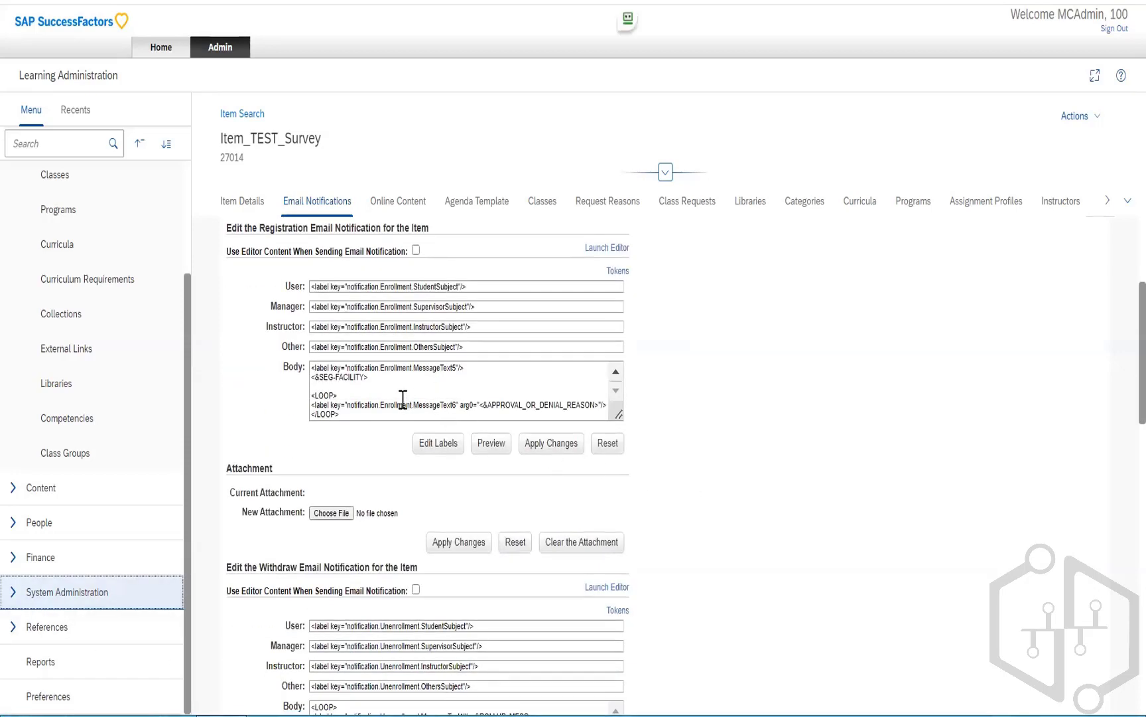
{"action": "left_click_drag", "start_coordinate": [375, 404], "coordinate": [574, 405]}
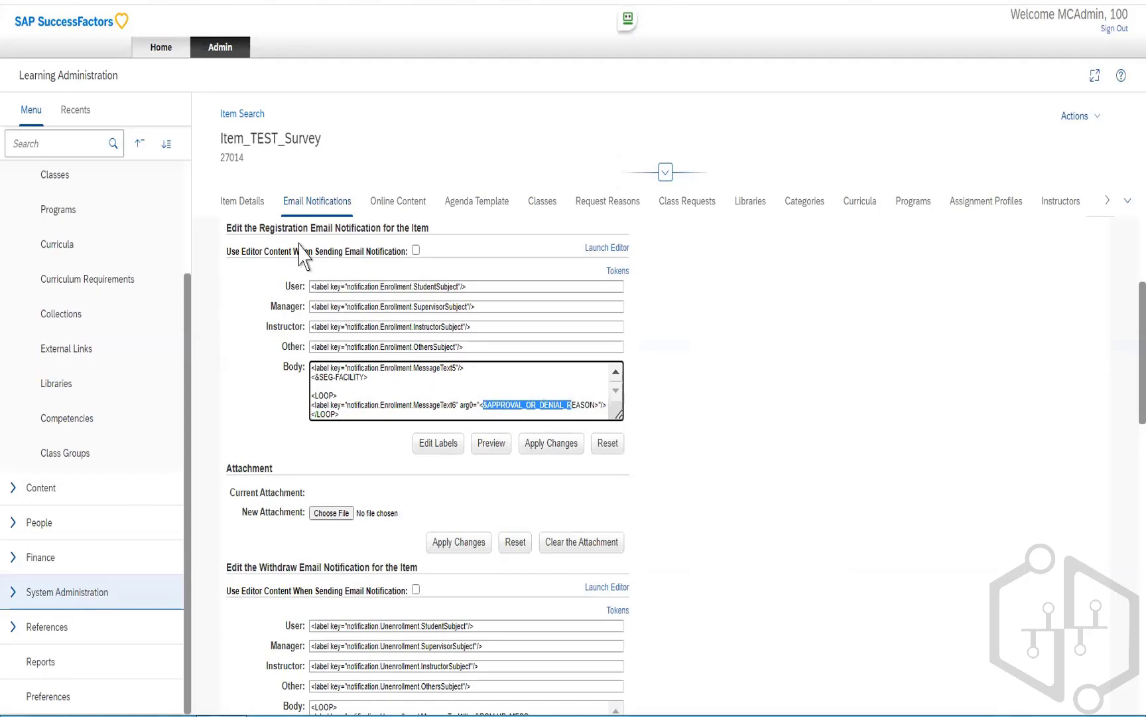
{"action": "left_click_drag", "start_coordinate": [271, 232], "coordinate": [298, 258]}
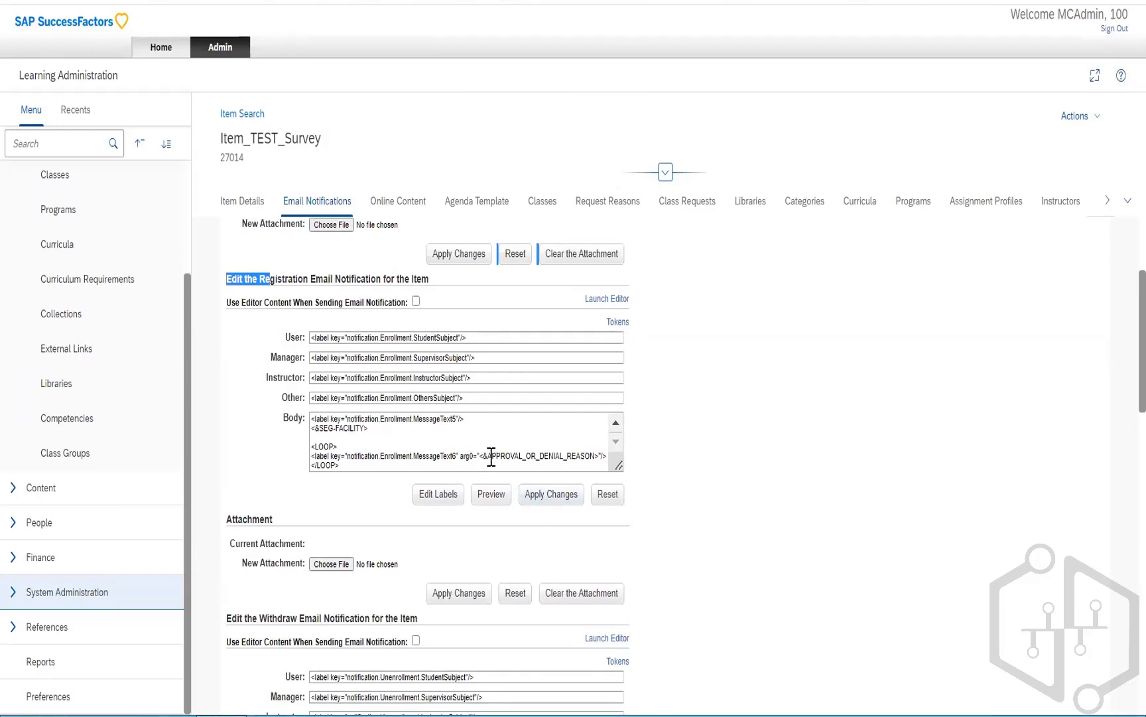
{"action": "left_click_drag", "start_coordinate": [490, 456], "coordinate": [596, 458]}
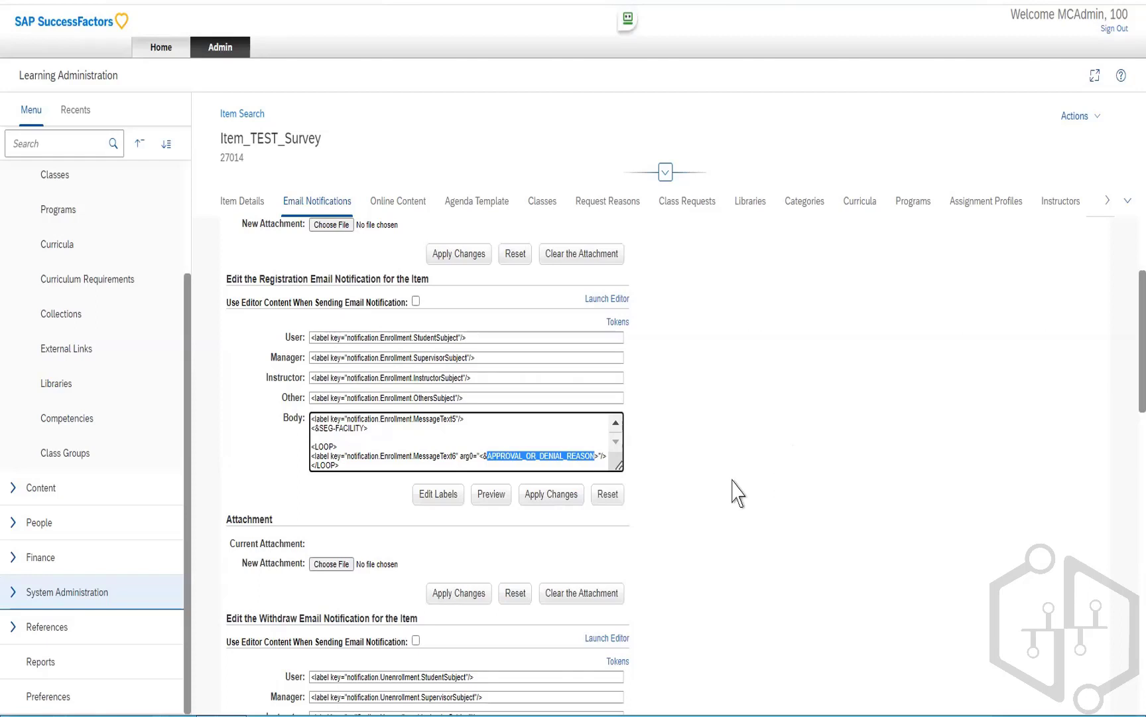
View the label value of notification.Enrollment.StudentSubject from the registration notification's labels without editing it
{"action": "left_click", "coordinate": [442, 504]}
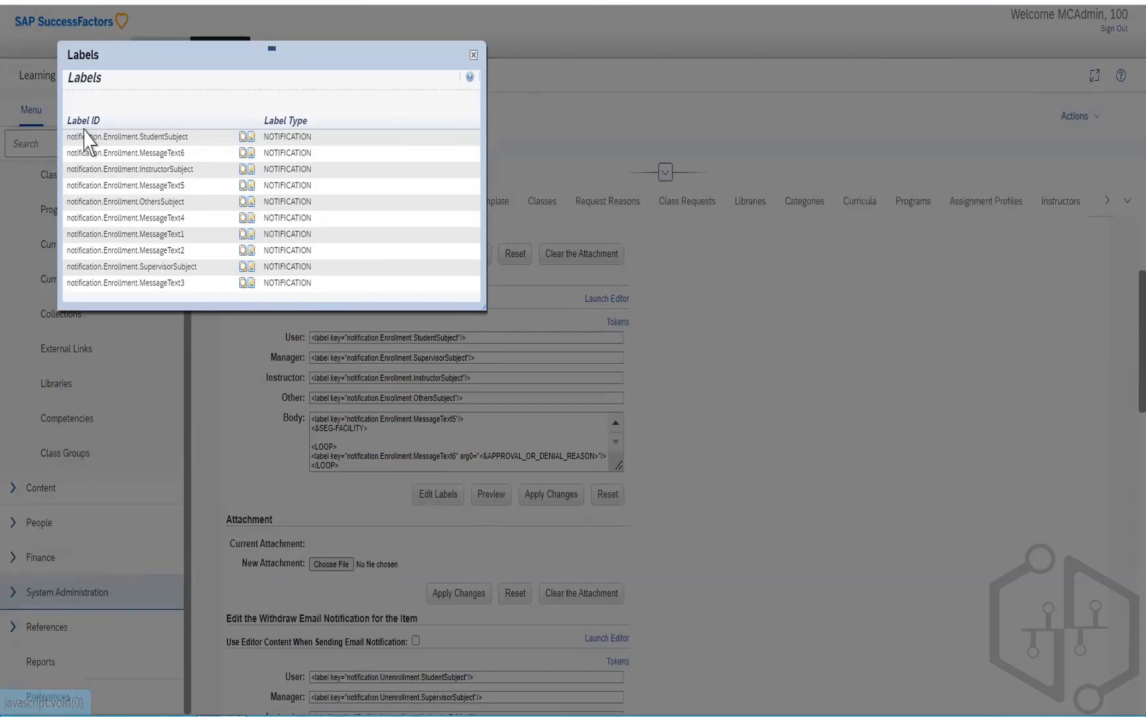
{"action": "left_click_drag", "start_coordinate": [86, 136], "coordinate": [188, 138]}
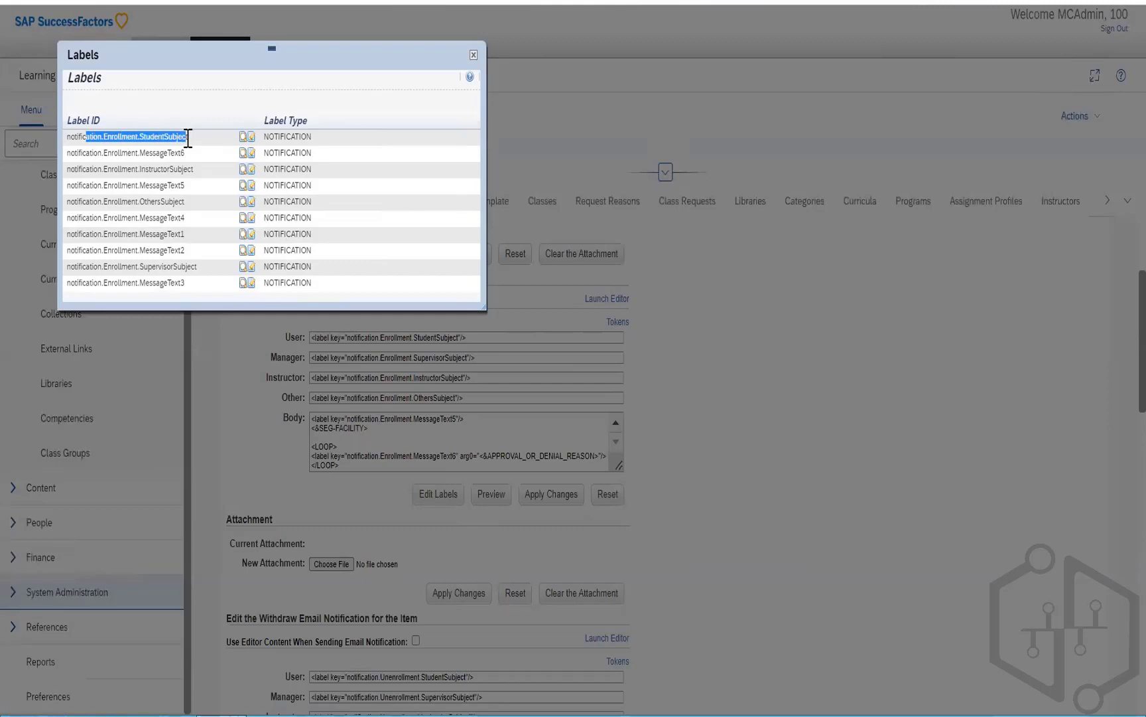
{"action": "left_click", "coordinate": [251, 138]}
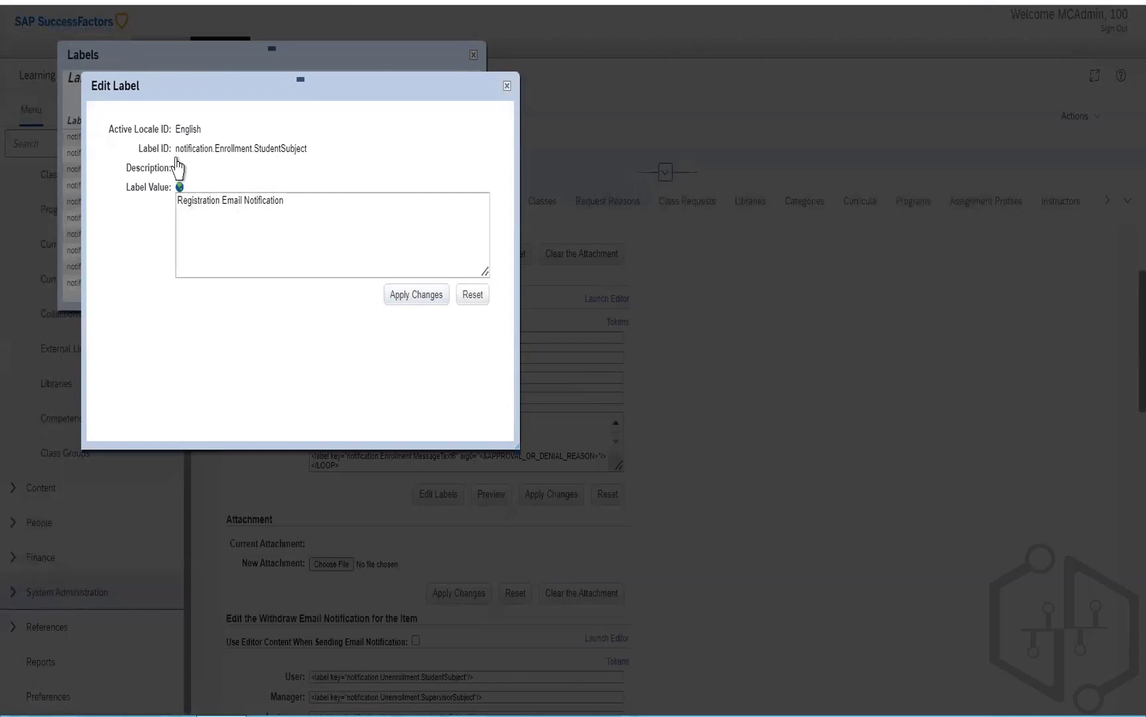
{"action": "left_click_drag", "start_coordinate": [181, 147], "coordinate": [282, 147]}
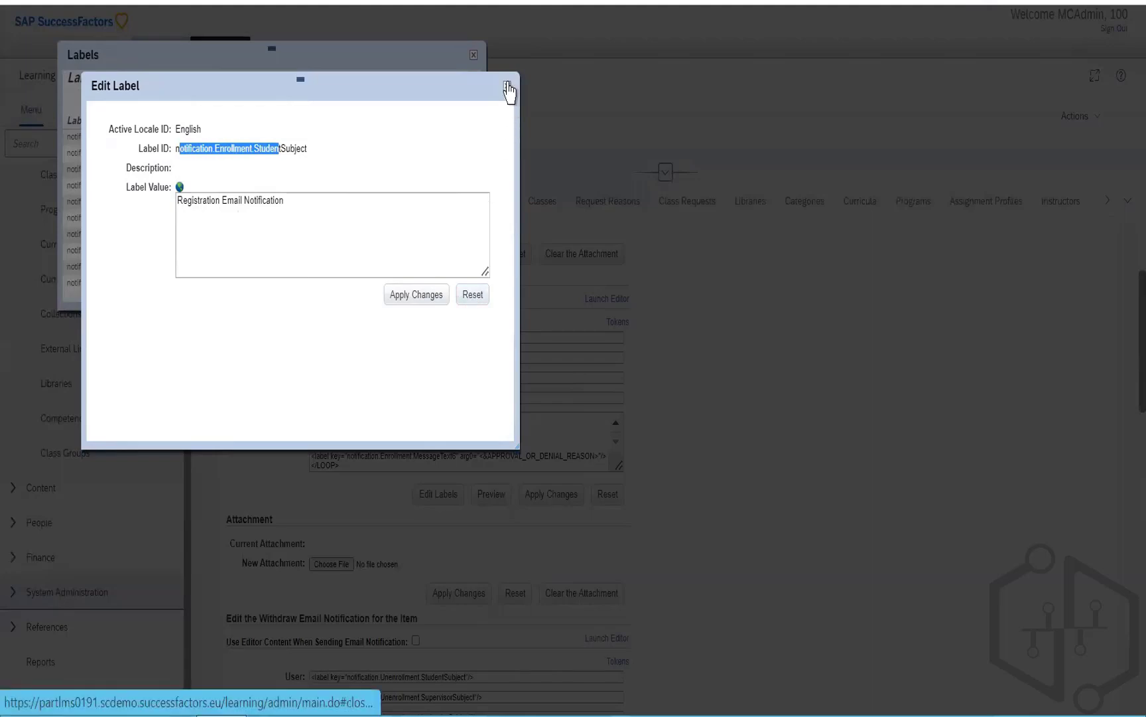
{"action": "left_click", "coordinate": [507, 86]}
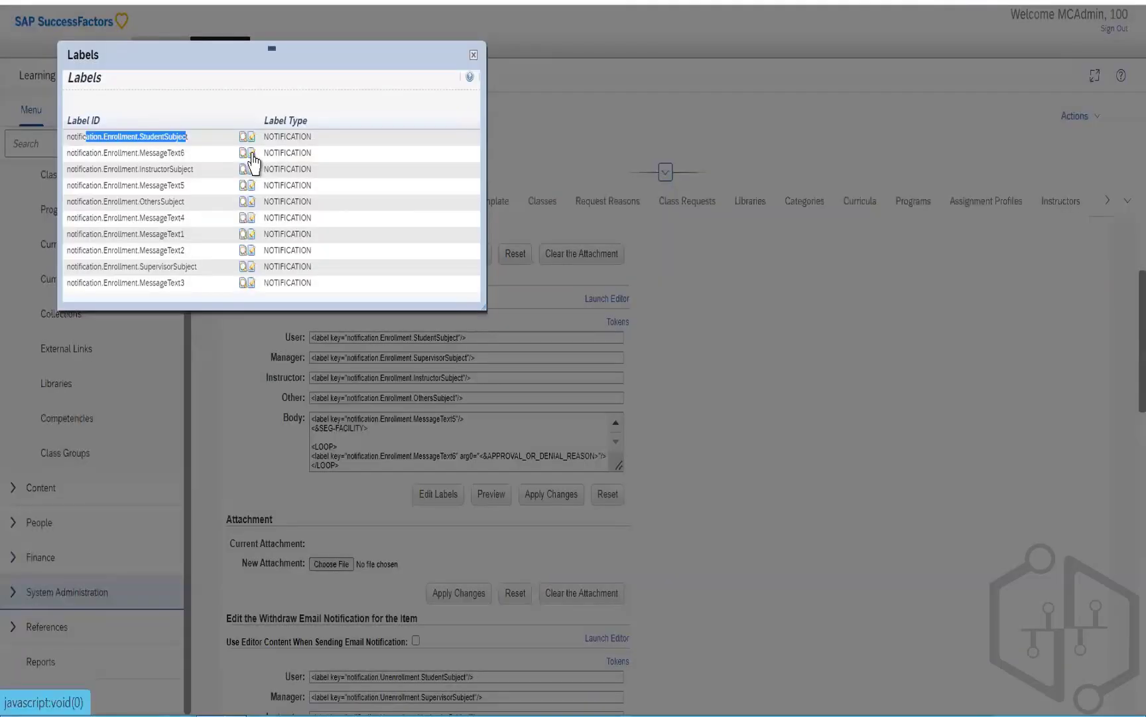
Inspect the label value of notification.Enrollment.MessageText6 and close the registration notification's labels without changes
{"action": "left_click", "coordinate": [252, 153]}
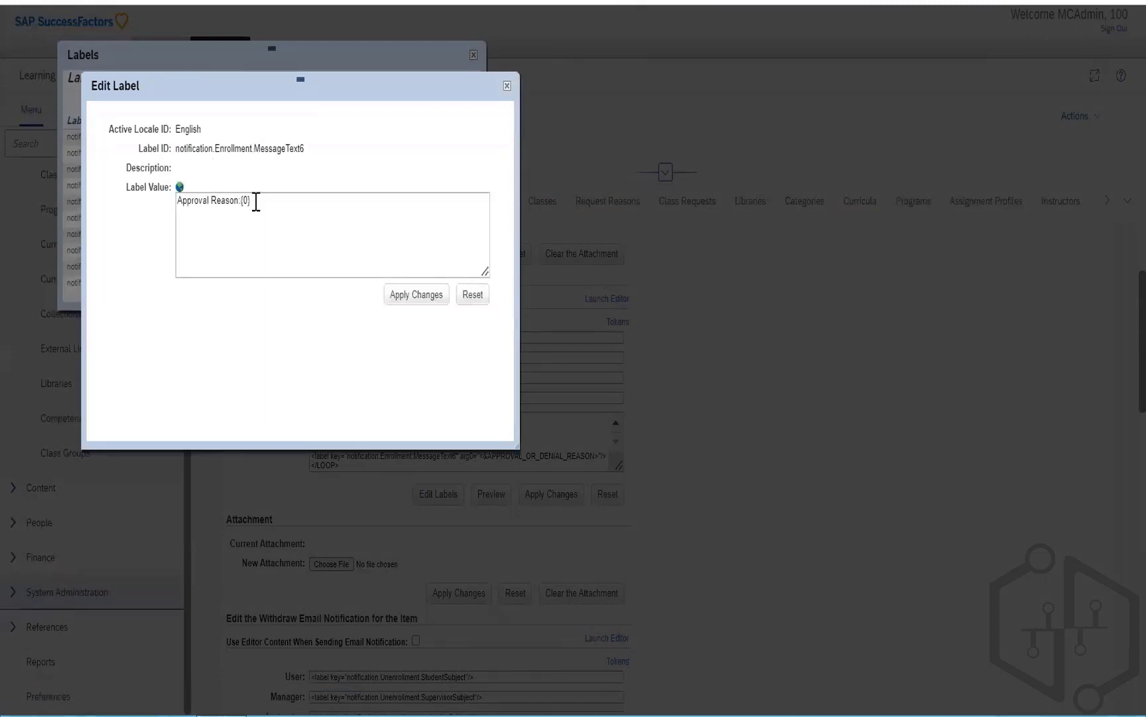
{"action": "left_click", "coordinate": [256, 200]}
{"action": "key", "text": "ctrl+a"}
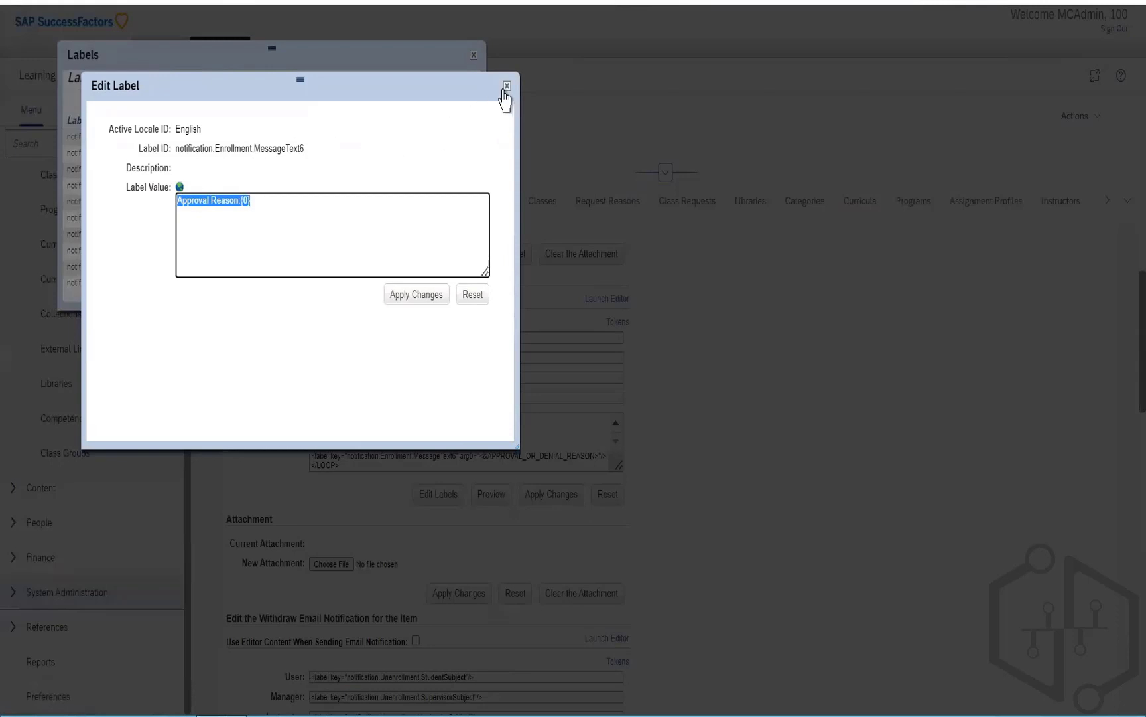
{"action": "left_click", "coordinate": [506, 87]}
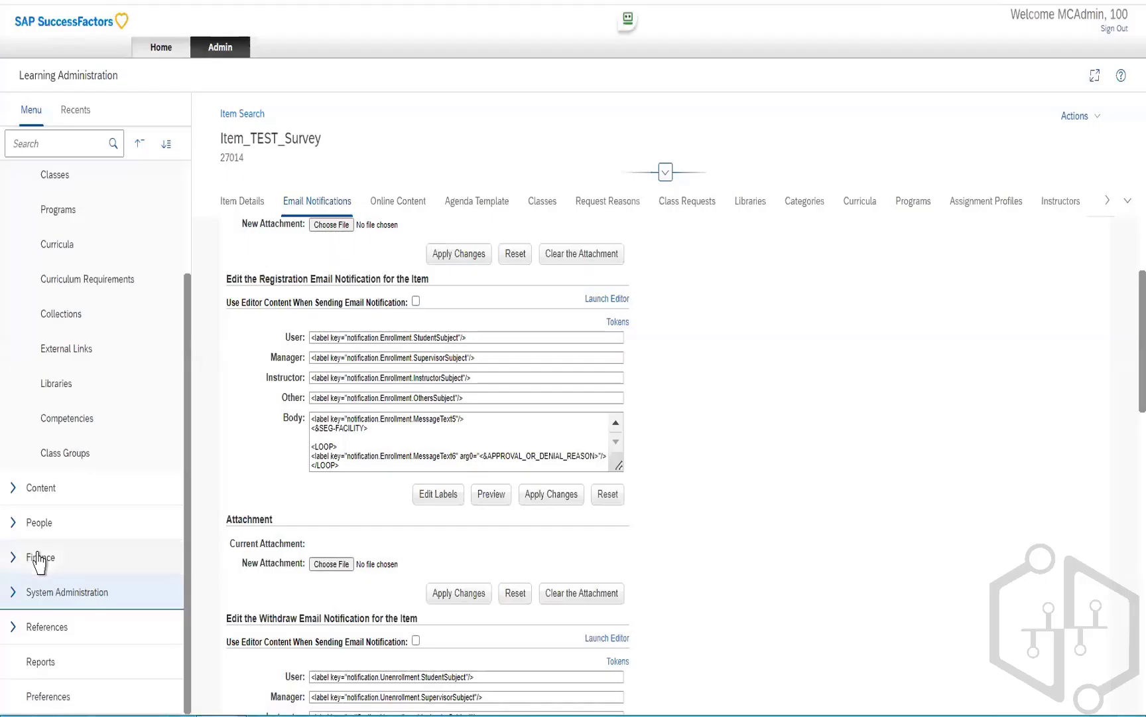
Browse the References area through Learning Activities and Online Content, and expand Manage Labels to show its label options
{"action": "left_click", "coordinate": [13, 626]}
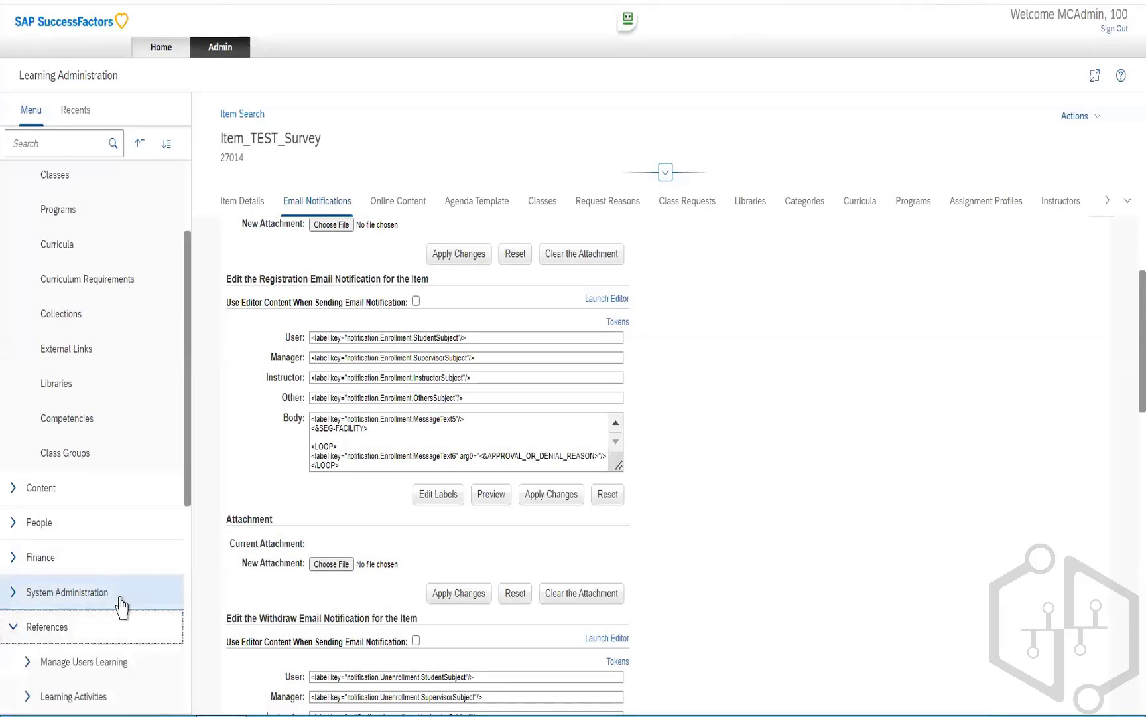
{"action": "scroll", "coordinate": [121, 602], "scroll_direction": "down", "scroll_amount": 4}
{"action": "scroll", "coordinate": [121, 606], "scroll_direction": "down", "scroll_amount": 1}
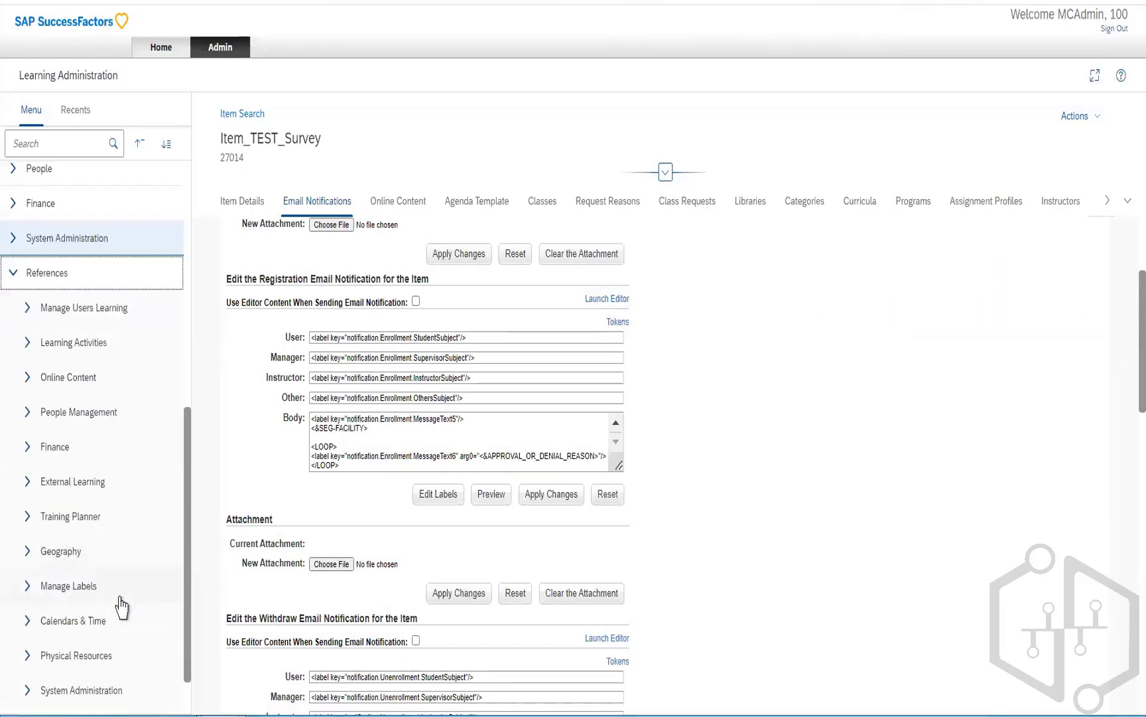
{"action": "left_click", "coordinate": [30, 343]}
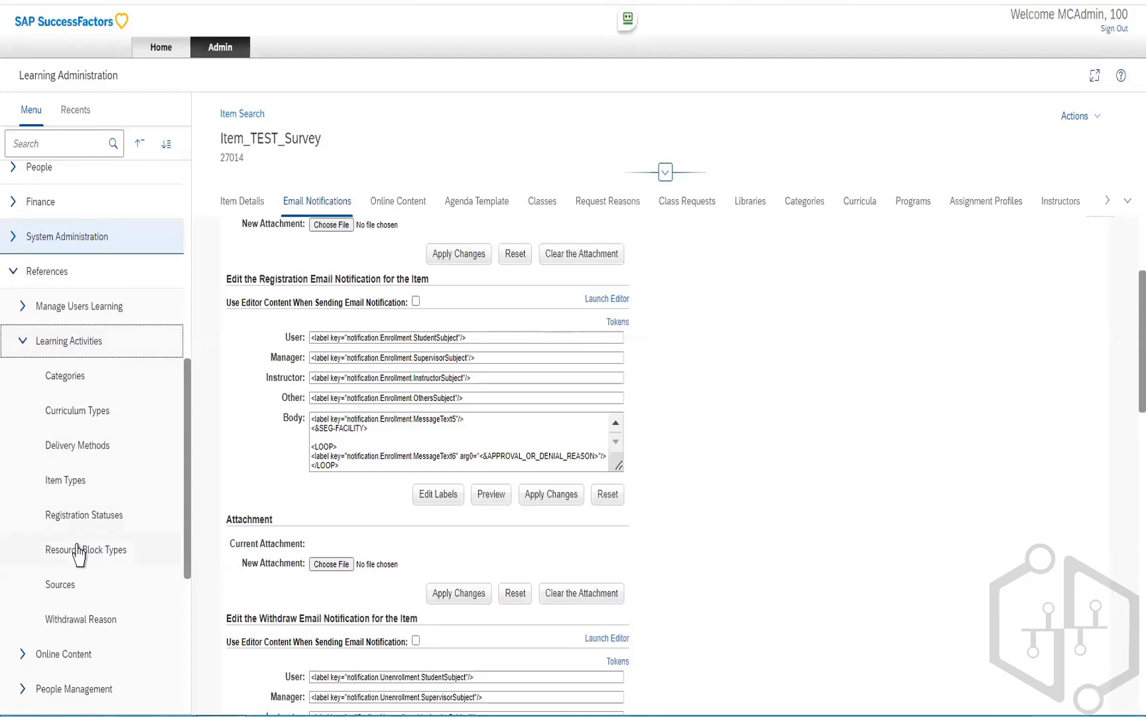
{"action": "scroll", "coordinate": [74, 551], "scroll_direction": "down", "scroll_amount": 2}
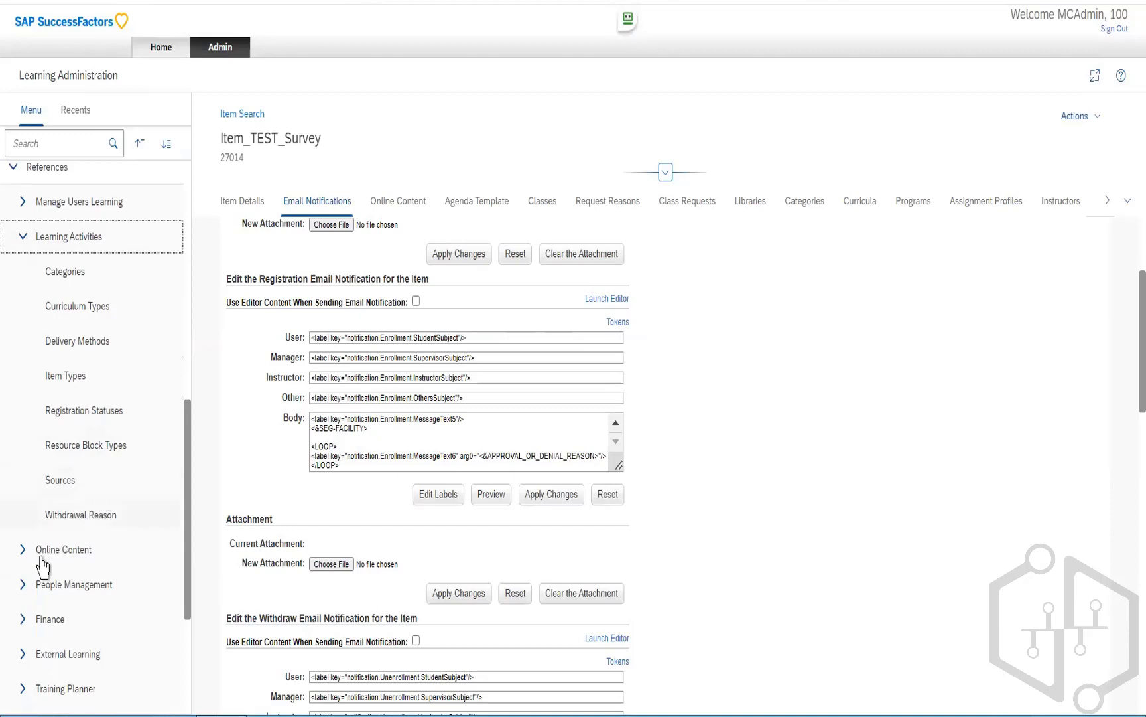
{"action": "left_click", "coordinate": [24, 554]}
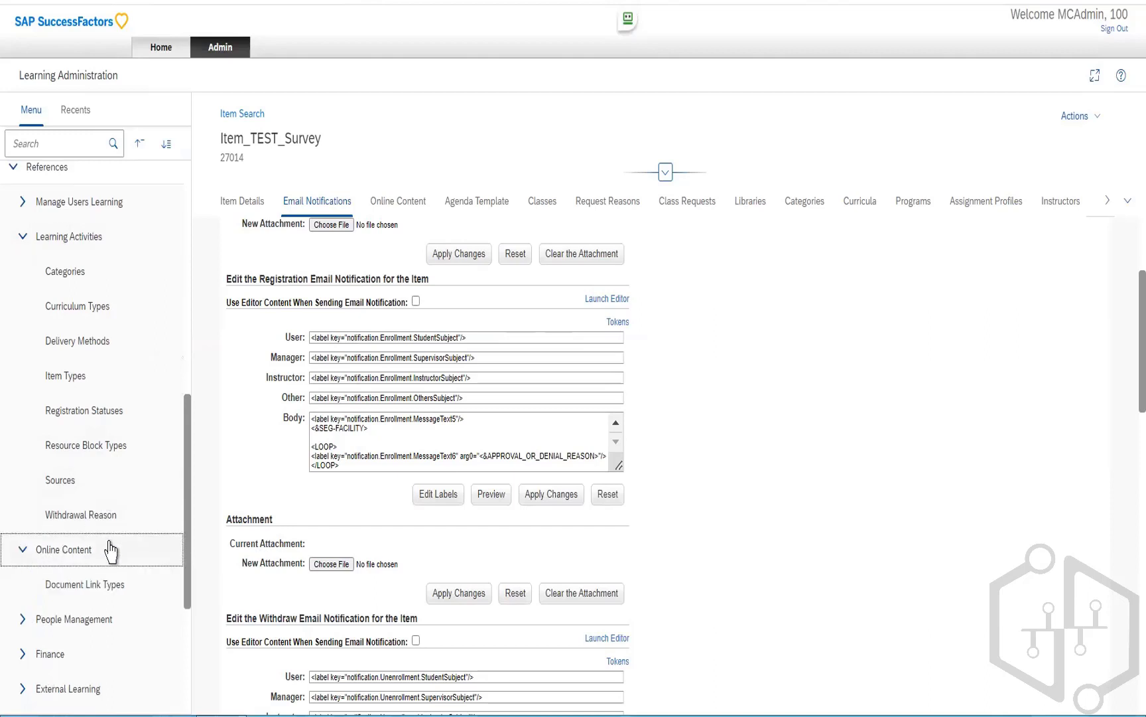
{"action": "scroll", "coordinate": [110, 550], "scroll_direction": "down", "scroll_amount": 3}
{"action": "scroll", "coordinate": [110, 551], "scroll_direction": "down", "scroll_amount": 2}
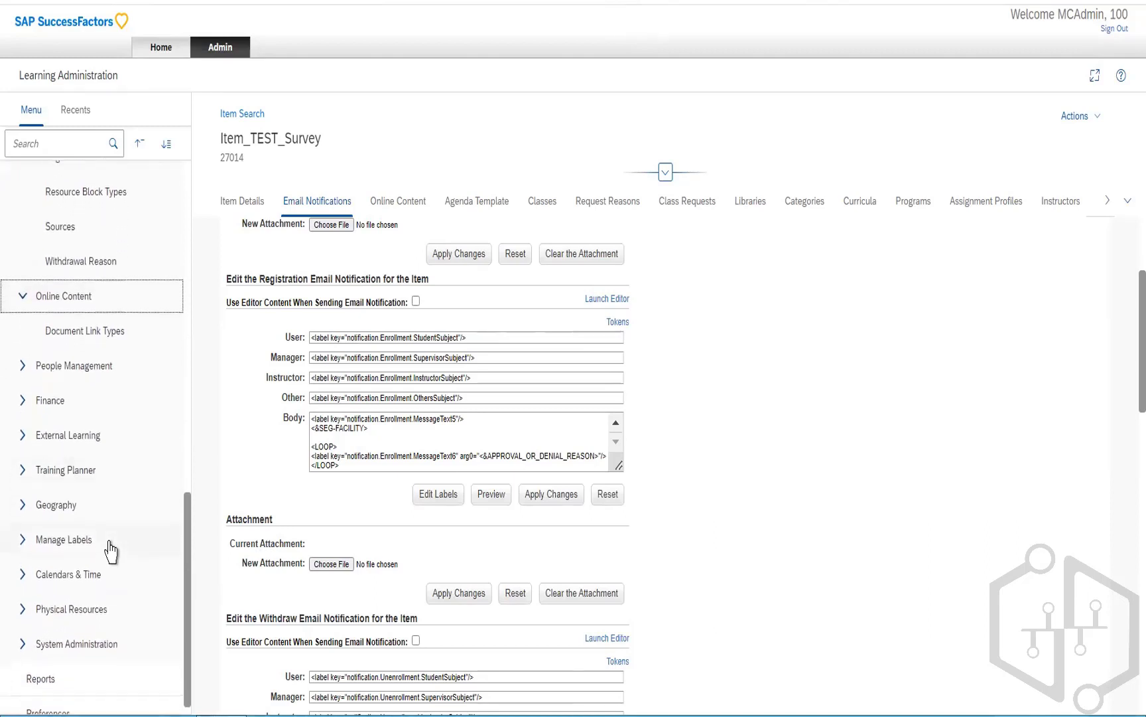
{"action": "left_click", "coordinate": [23, 546]}
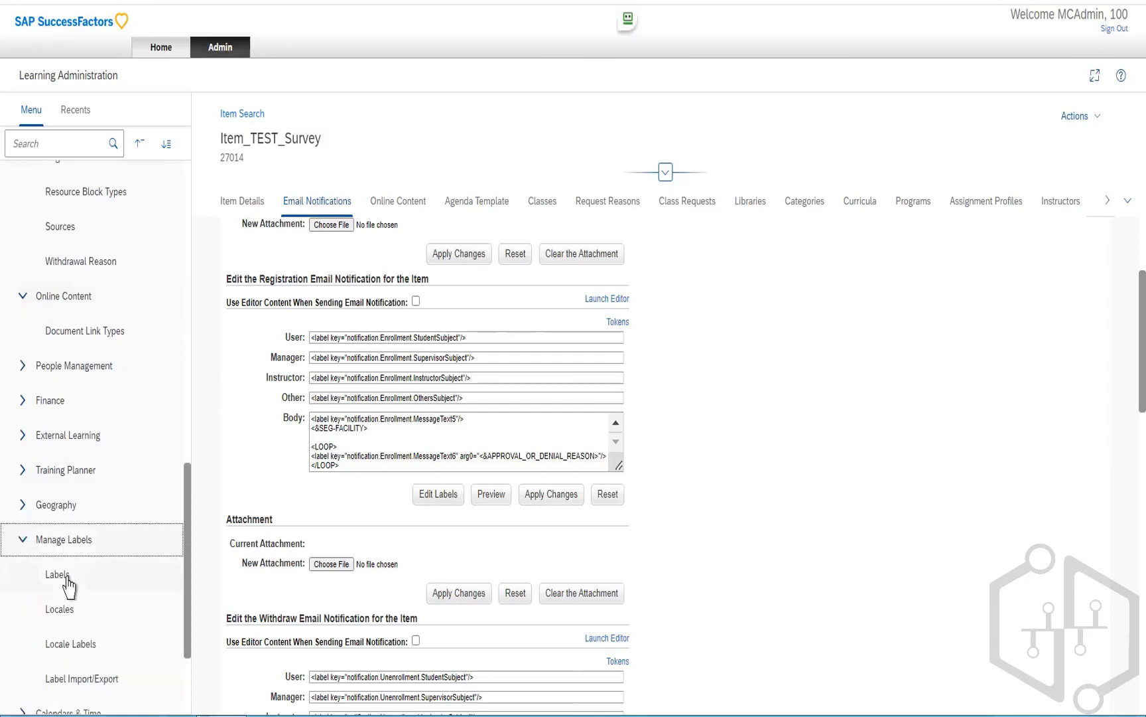
Review the item's withdraw, waitlist and waitlist removal email notification templates
{"action": "left_click", "coordinate": [702, 475]}
{"action": "scroll", "coordinate": [702, 476], "scroll_direction": "down", "scroll_amount": 5}
{"action": "scroll", "coordinate": [704, 488], "scroll_direction": "down", "scroll_amount": 1}
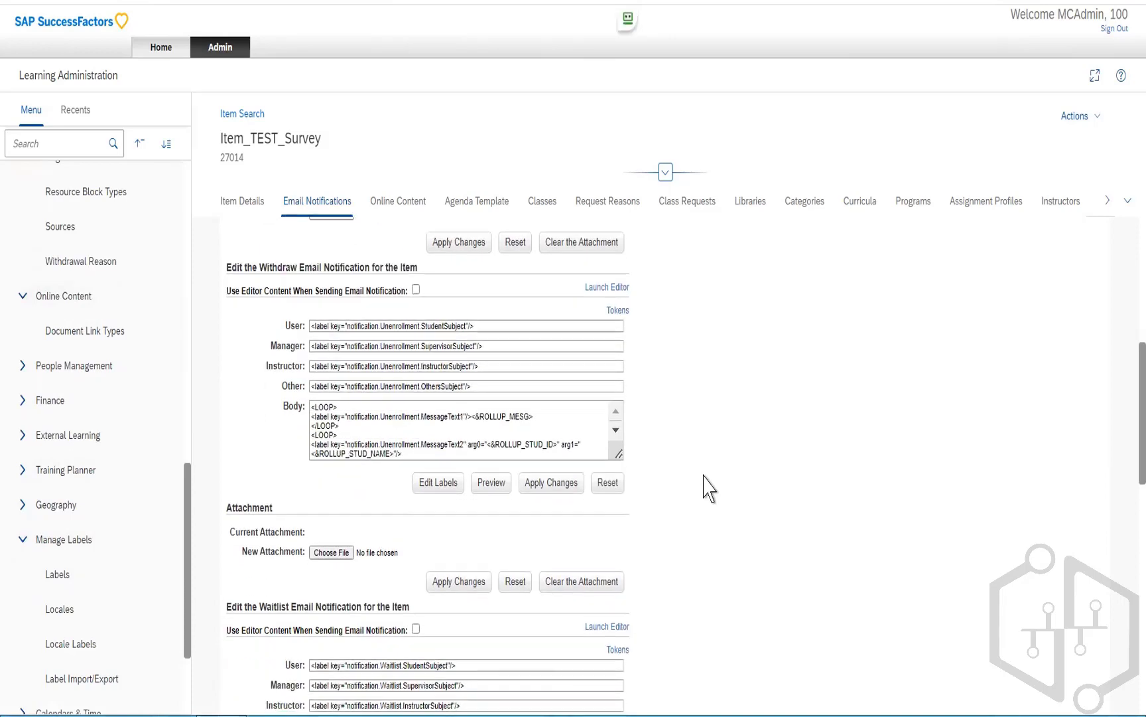
{"action": "scroll", "coordinate": [708, 488], "scroll_direction": "down", "scroll_amount": 3}
{"action": "scroll", "coordinate": [708, 487], "scroll_direction": "down", "scroll_amount": 2}
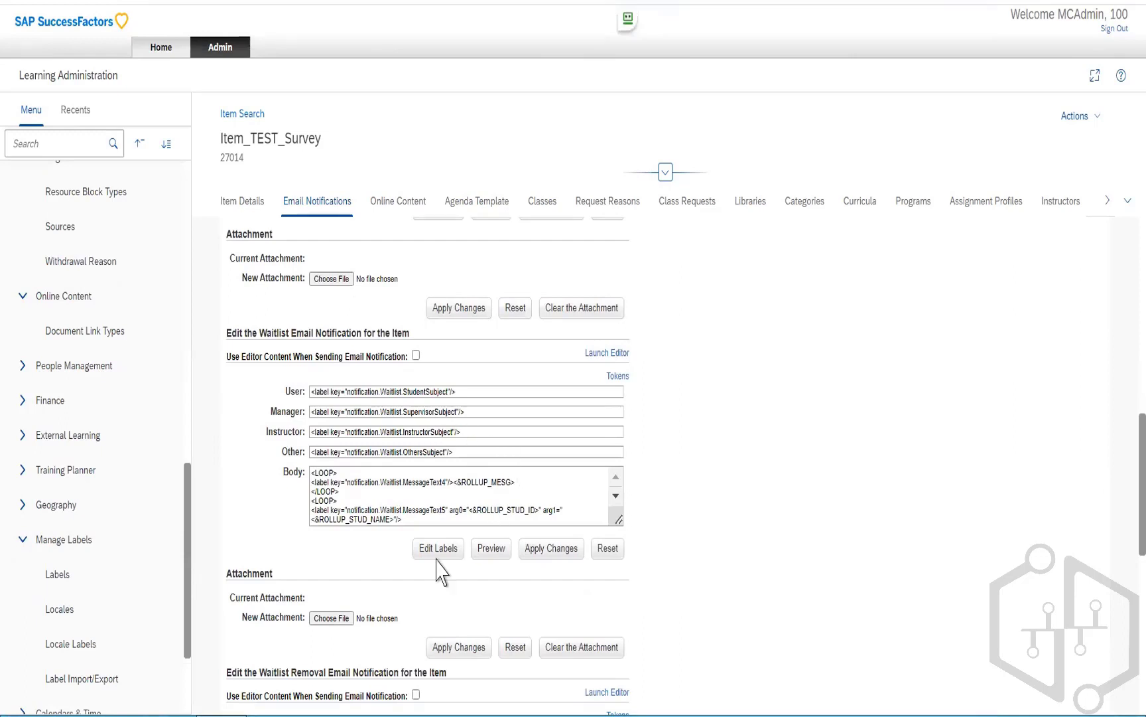
{"action": "scroll", "coordinate": [790, 433], "scroll_direction": "down", "scroll_amount": 5}
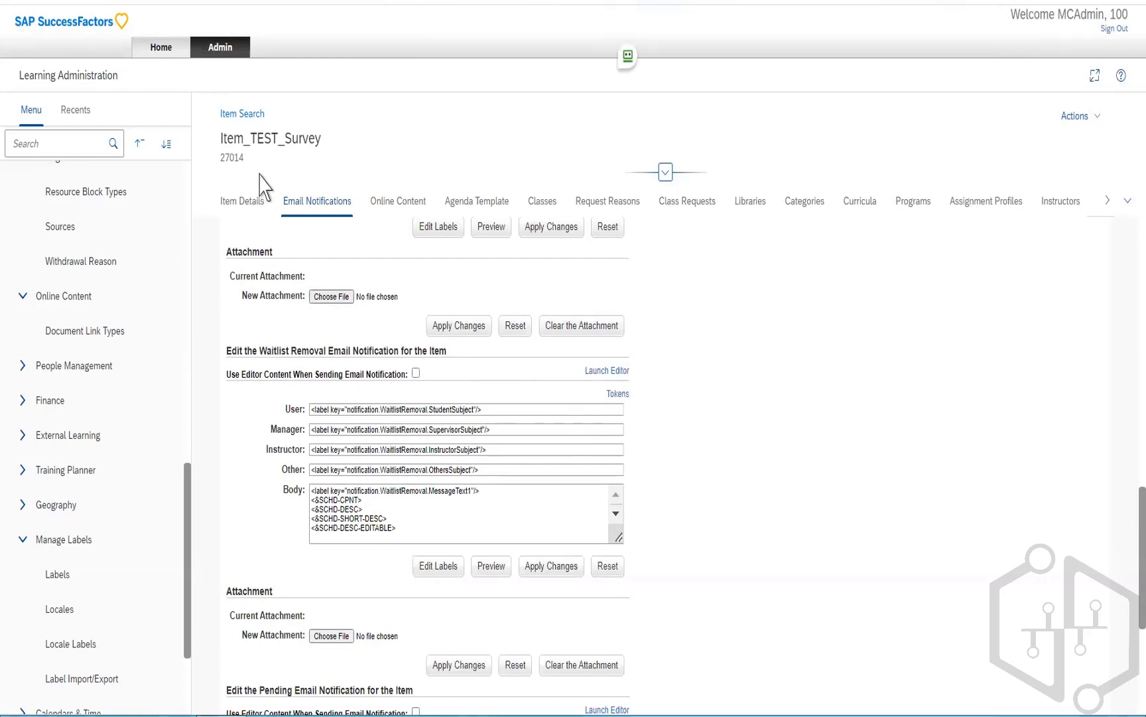
{"action": "left_click_drag", "start_coordinate": [235, 141], "coordinate": [328, 144]}
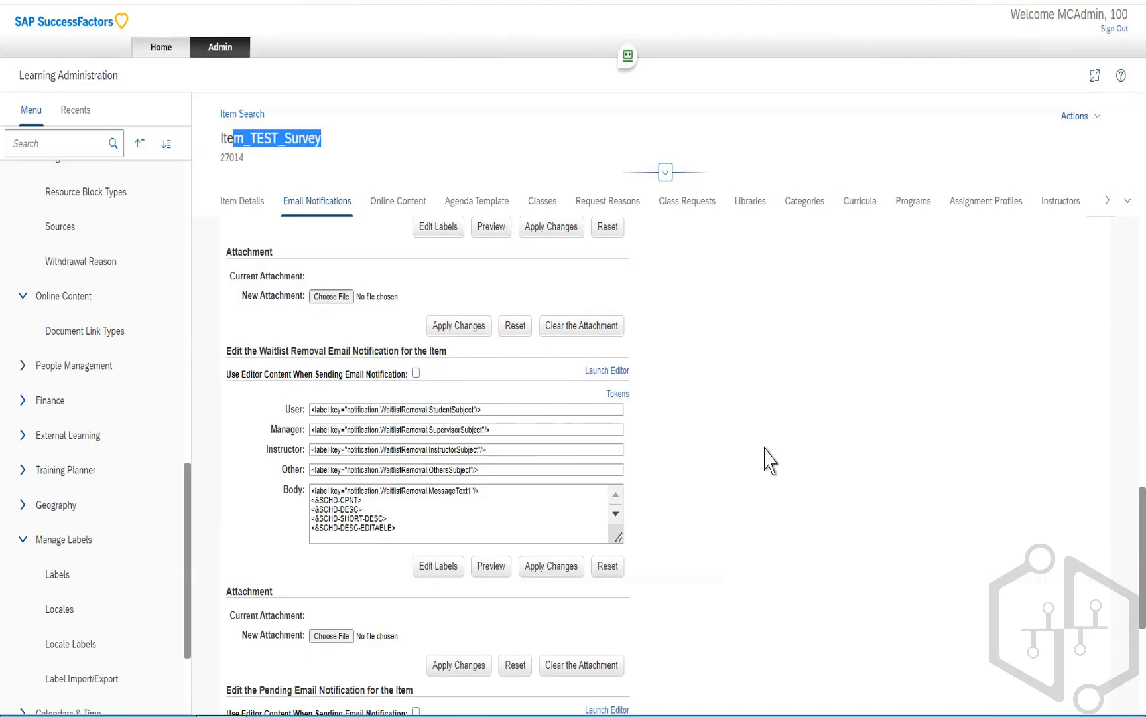
{"action": "scroll", "coordinate": [766, 459], "scroll_direction": "up", "scroll_amount": 8}
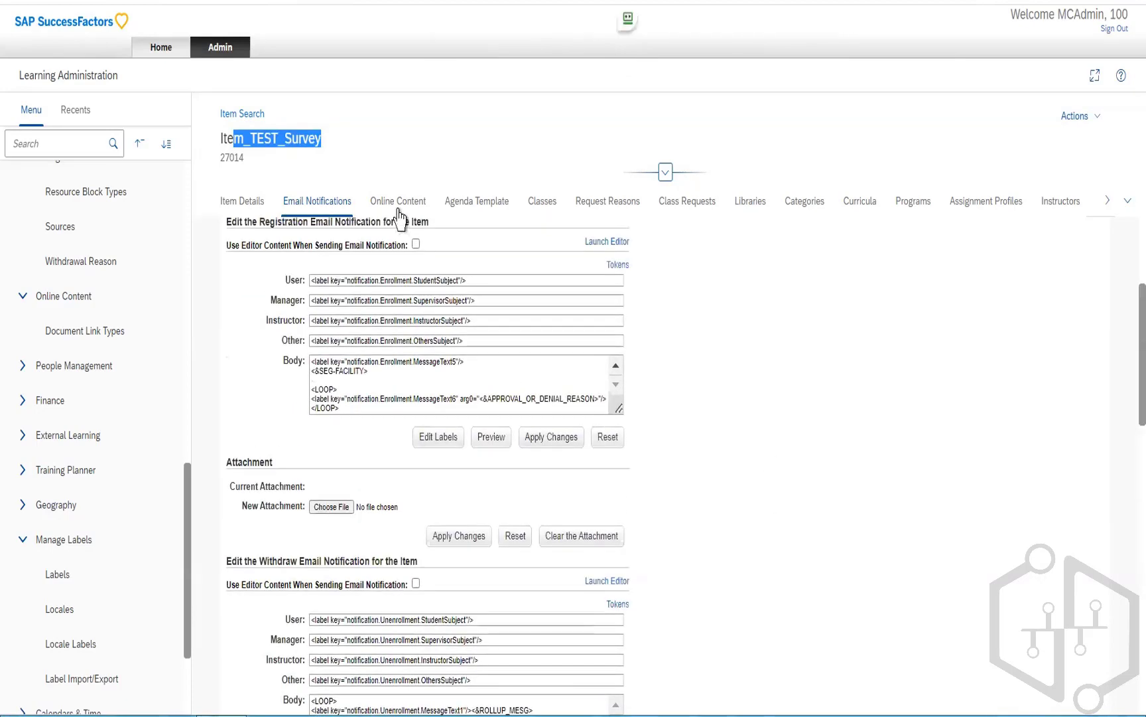
Add the content object A Sample PDF to the item's online content with the object title Test
{"action": "left_click", "coordinate": [398, 208]}
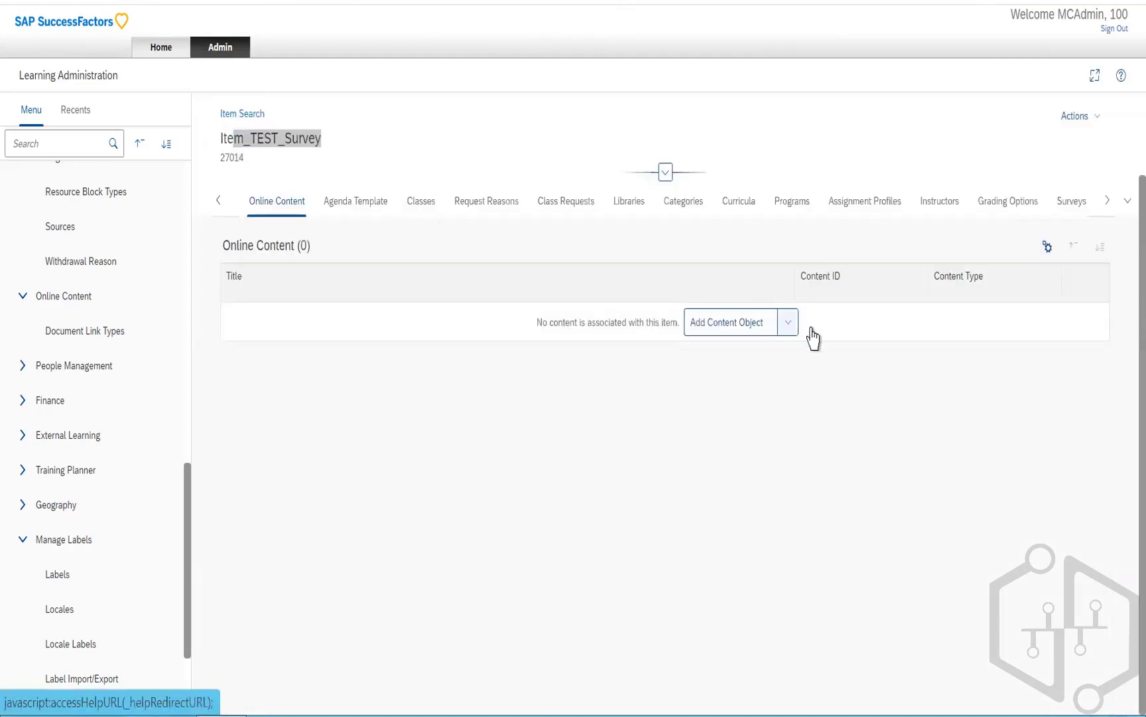
{"action": "left_click", "coordinate": [789, 325]}
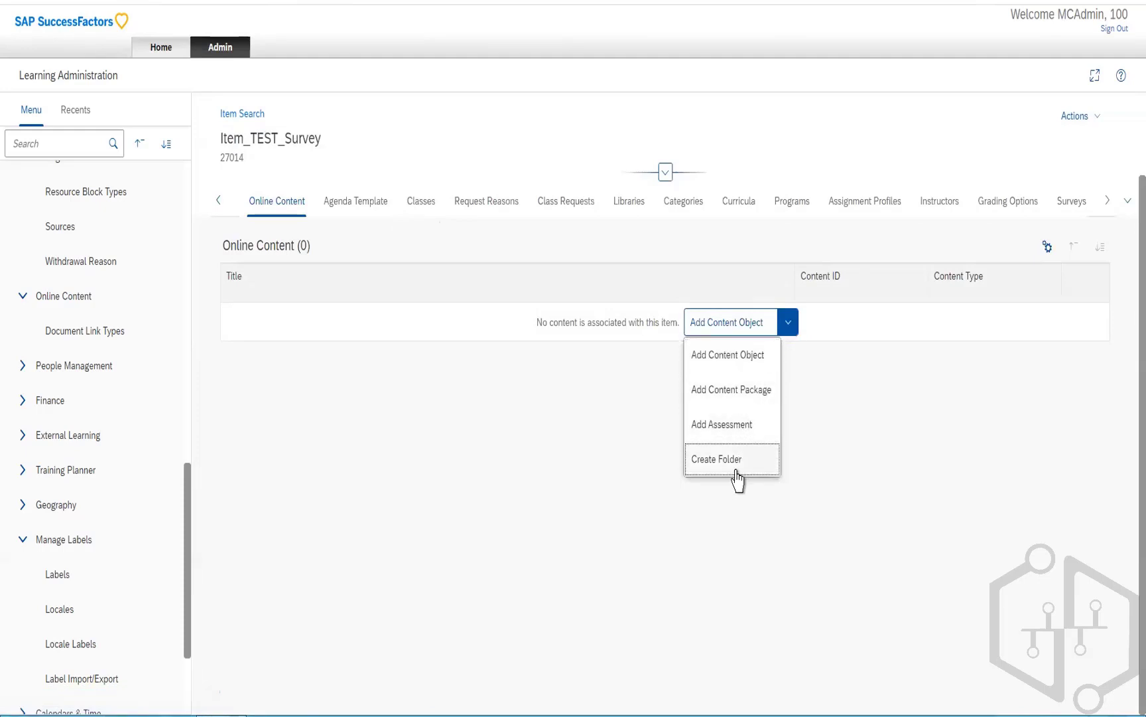
{"action": "left_click", "coordinate": [738, 358]}
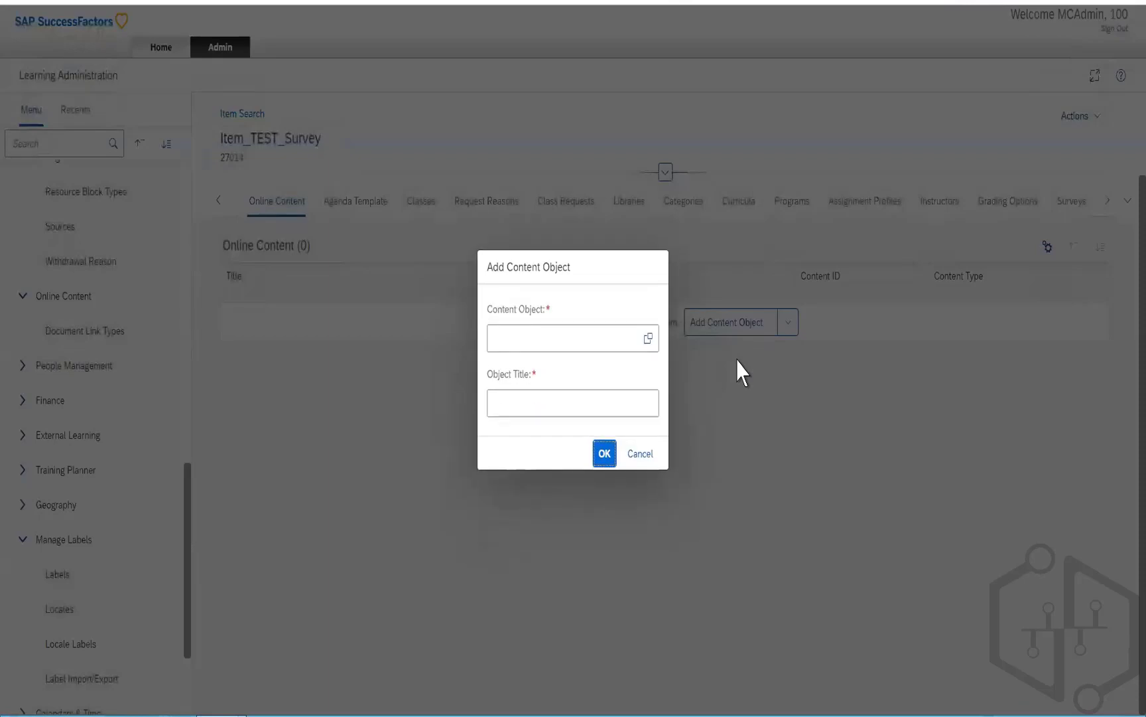
{"action": "left_click", "coordinate": [648, 338]}
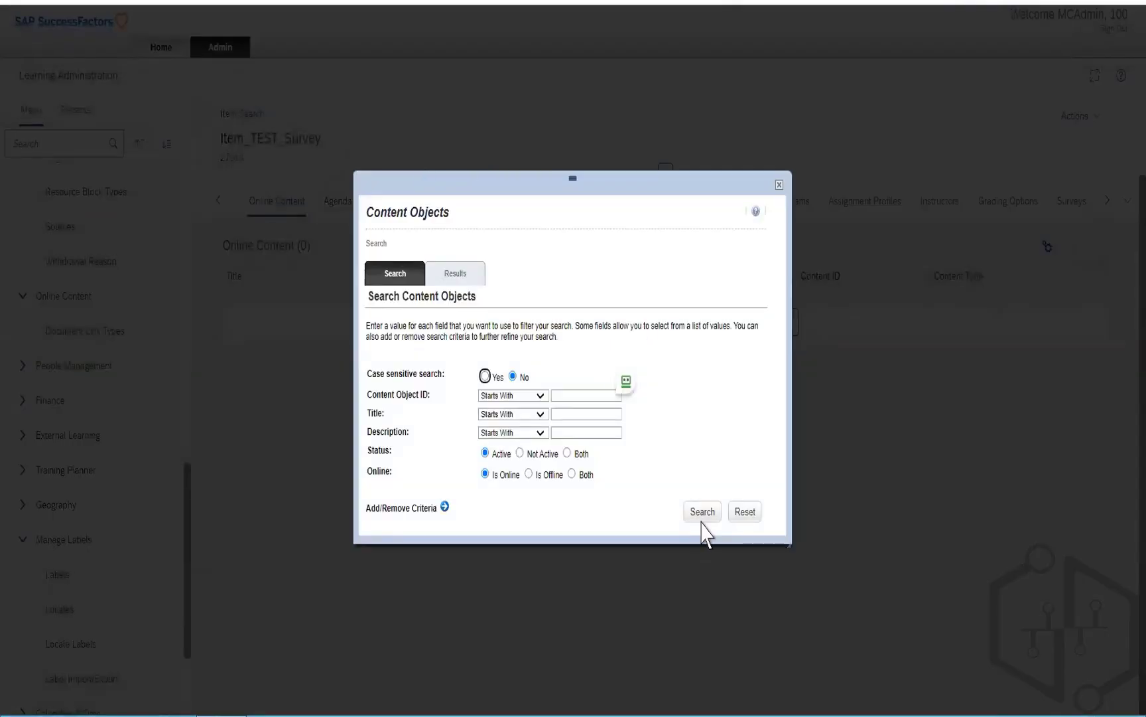
{"action": "left_click", "coordinate": [699, 512]}
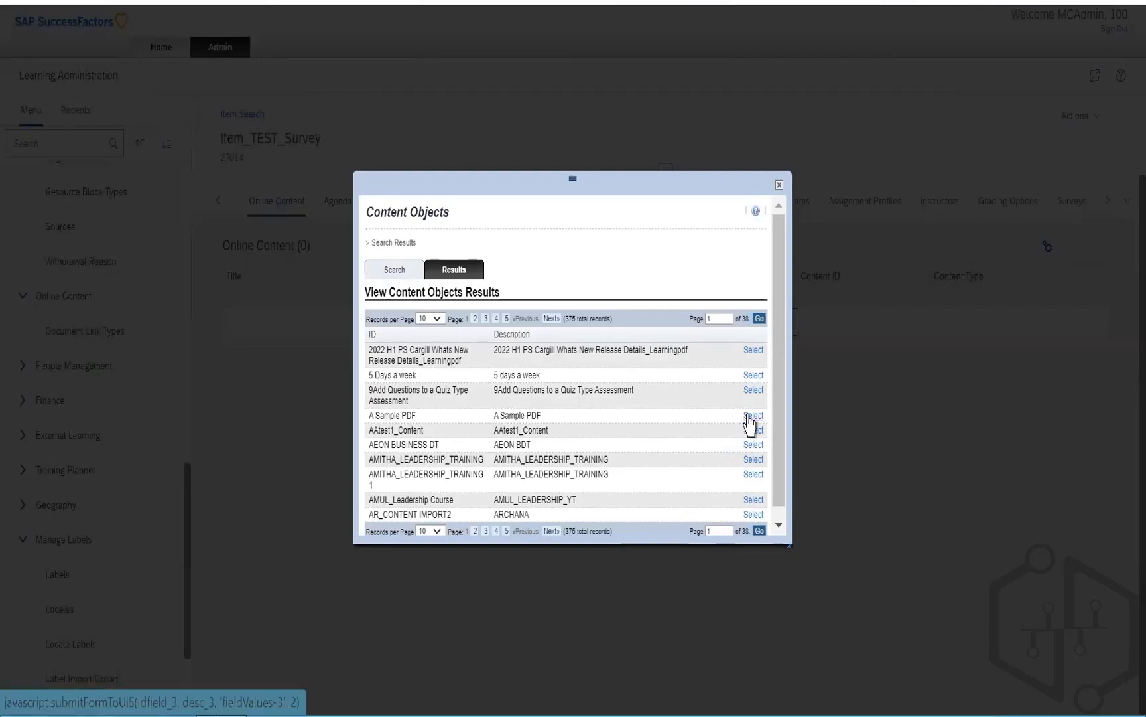
{"action": "left_click", "coordinate": [478, 411]}
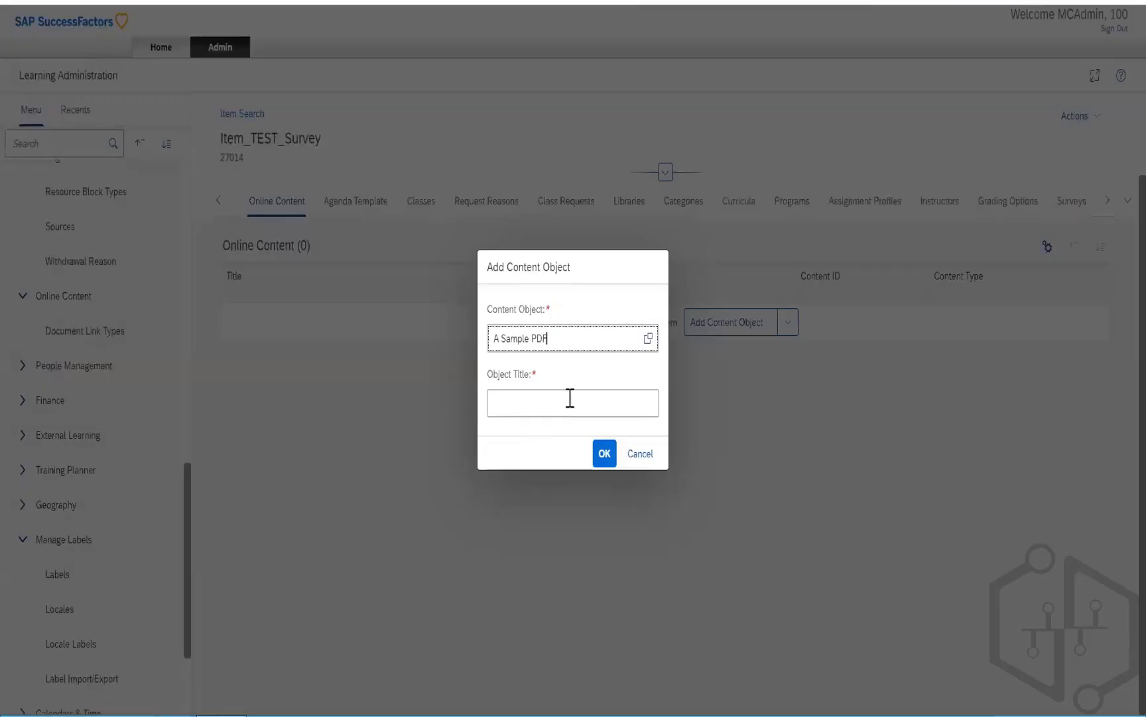
{"action": "left_click", "coordinate": [589, 399]}
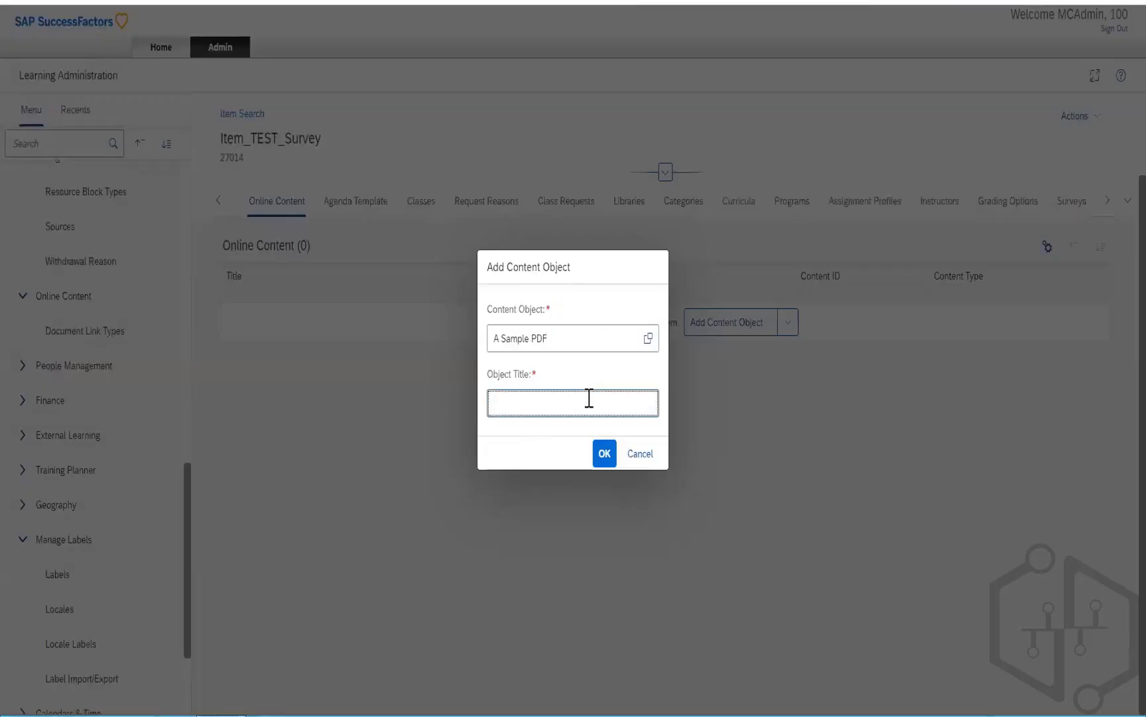
{"action": "left_click", "coordinate": [605, 453]}
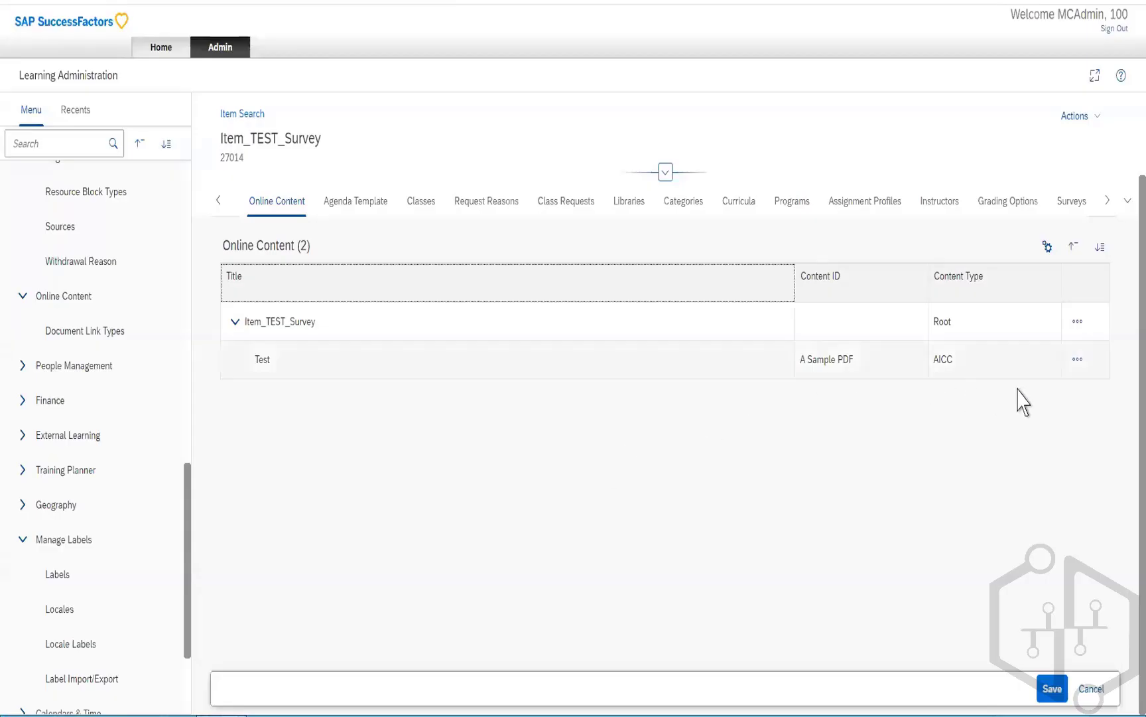
Check the actions available for the Test content object and save the item's online content without discarding the changes
{"action": "left_click", "coordinate": [1079, 362]}
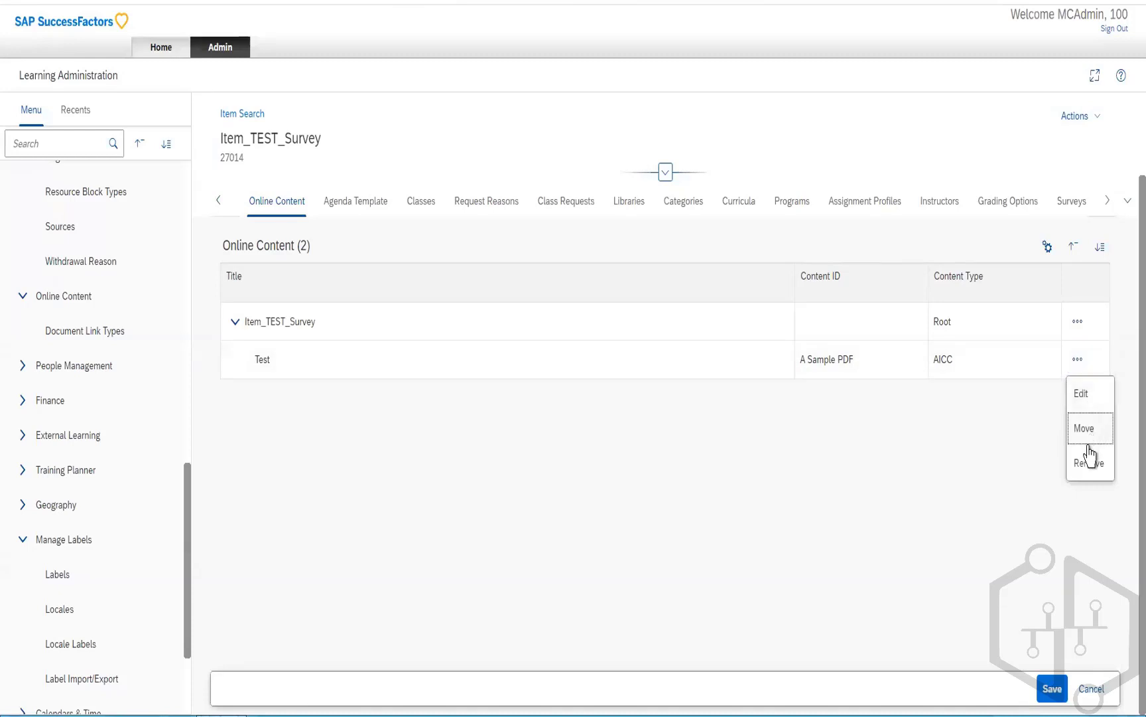
{"action": "left_click", "coordinate": [869, 438]}
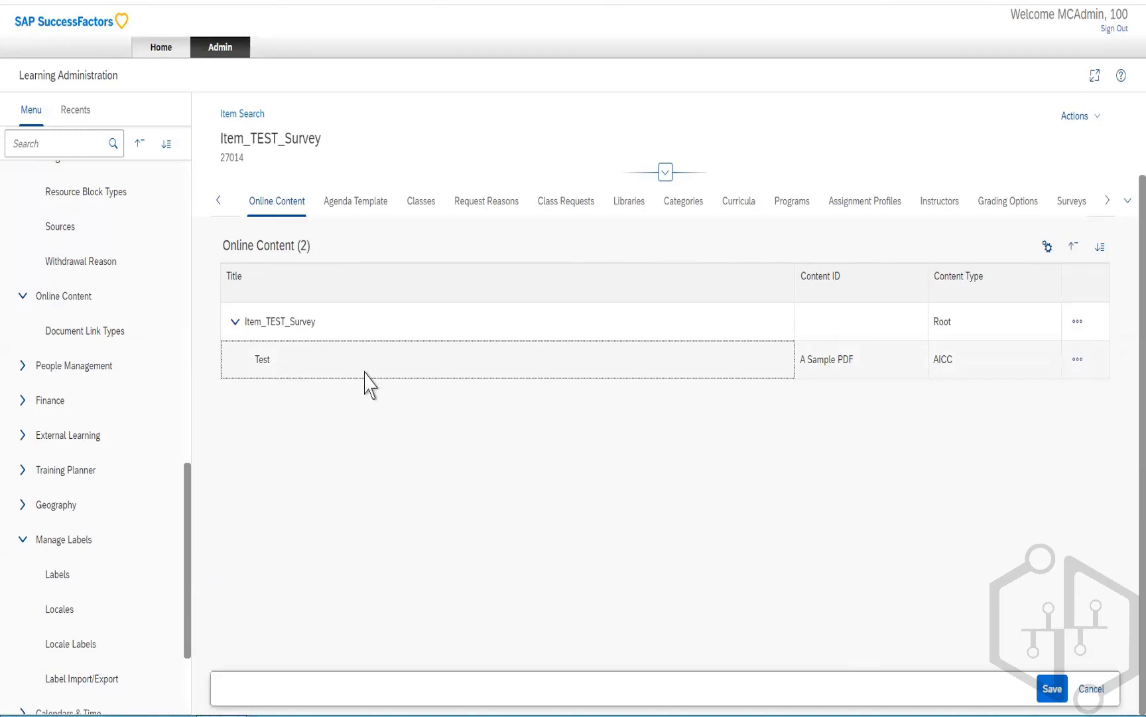
{"action": "left_click", "coordinate": [347, 203]}
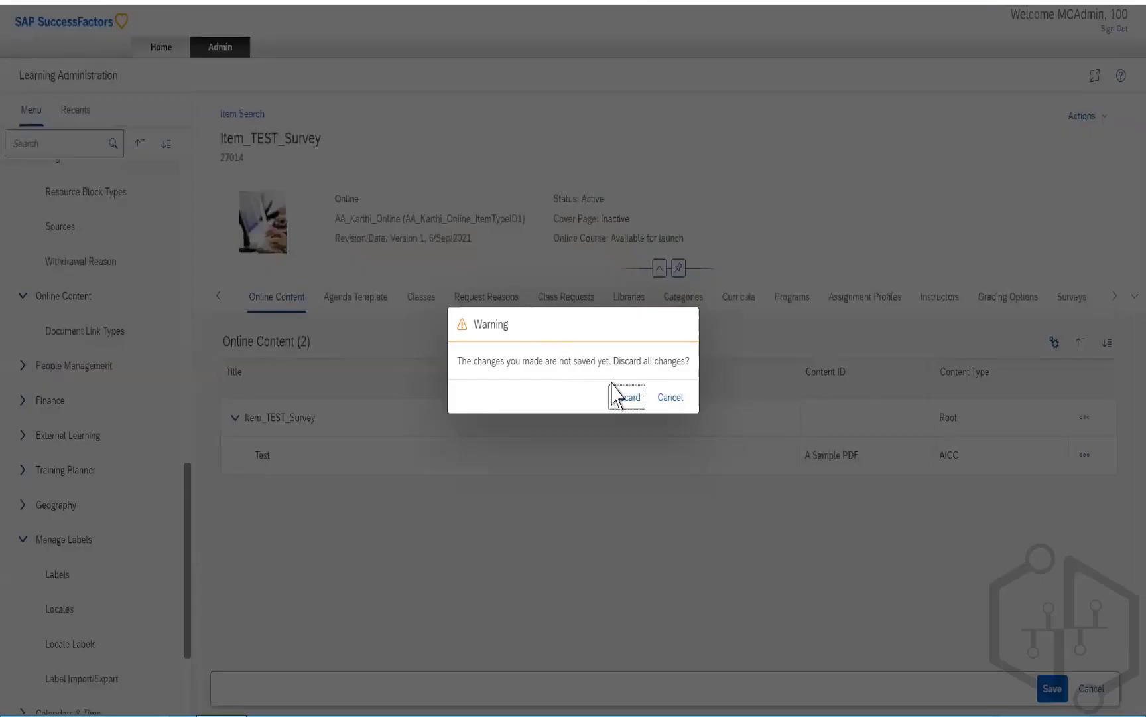
{"action": "left_click", "coordinate": [667, 398]}
{"action": "left_click", "coordinate": [1055, 690]}
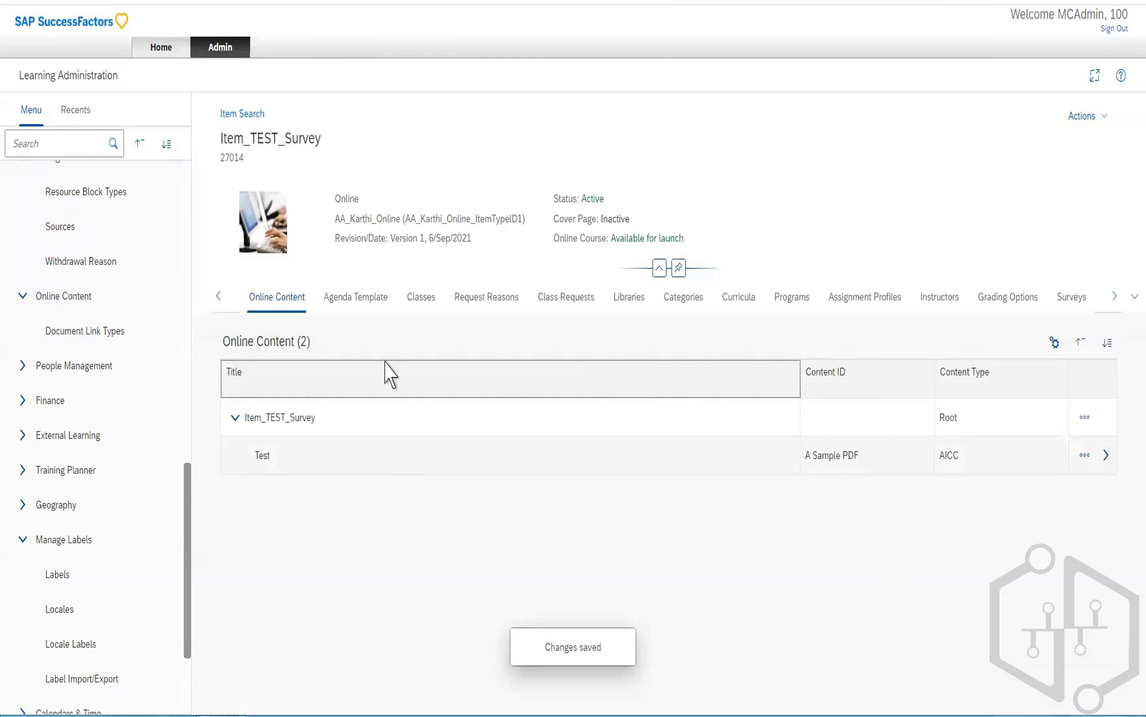
Add a Day 1 time slot to the agenda template: Introduction, 3 hours duration, 0.5 hours delay start, location type Classroom (SW_Classroom)
{"action": "left_click", "coordinate": [364, 302]}
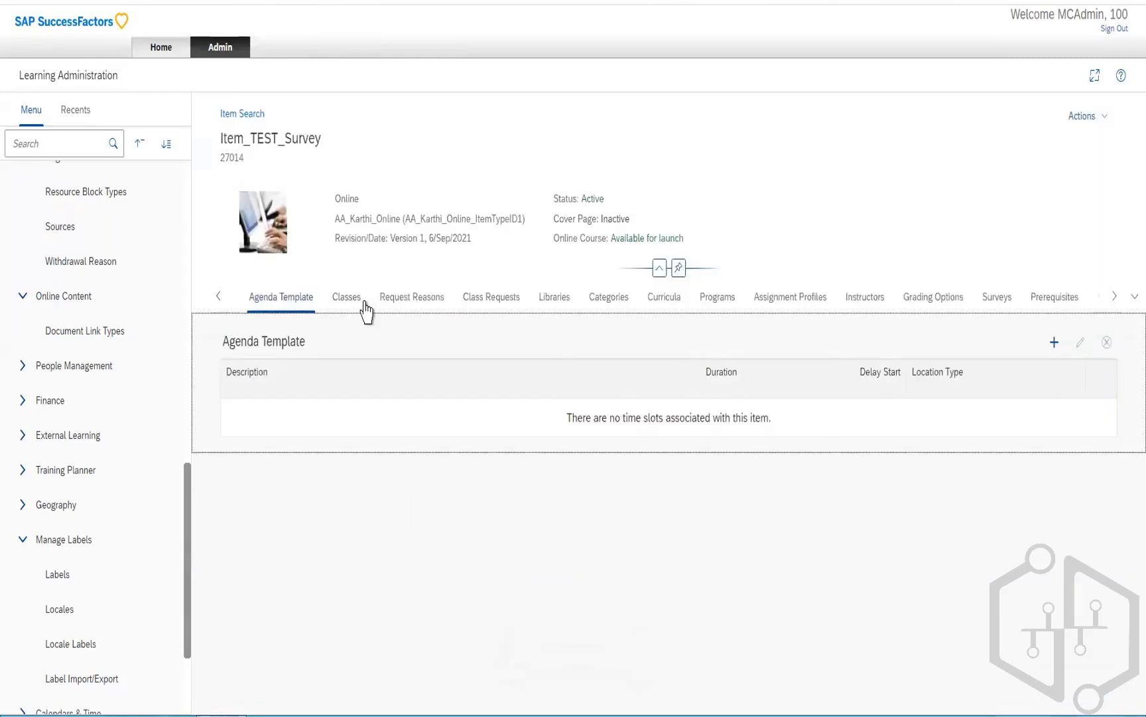
{"action": "left_click", "coordinate": [1053, 347]}
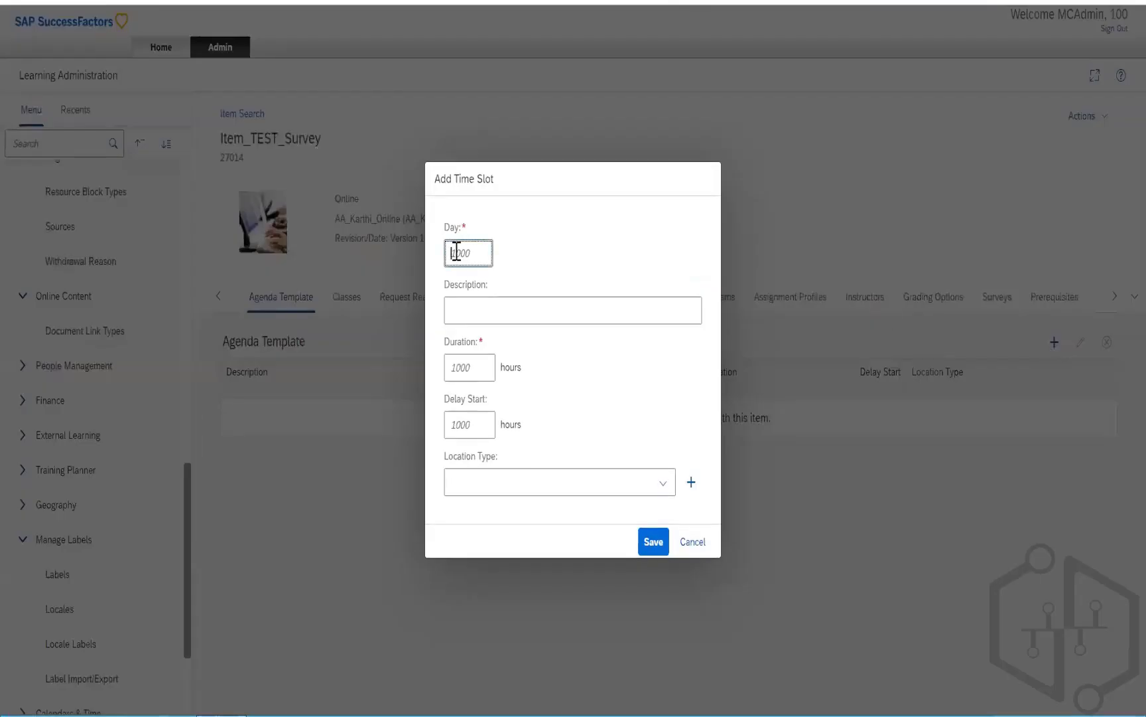
{"action": "type", "text": "1"}
{"action": "left_click", "coordinate": [469, 303]}
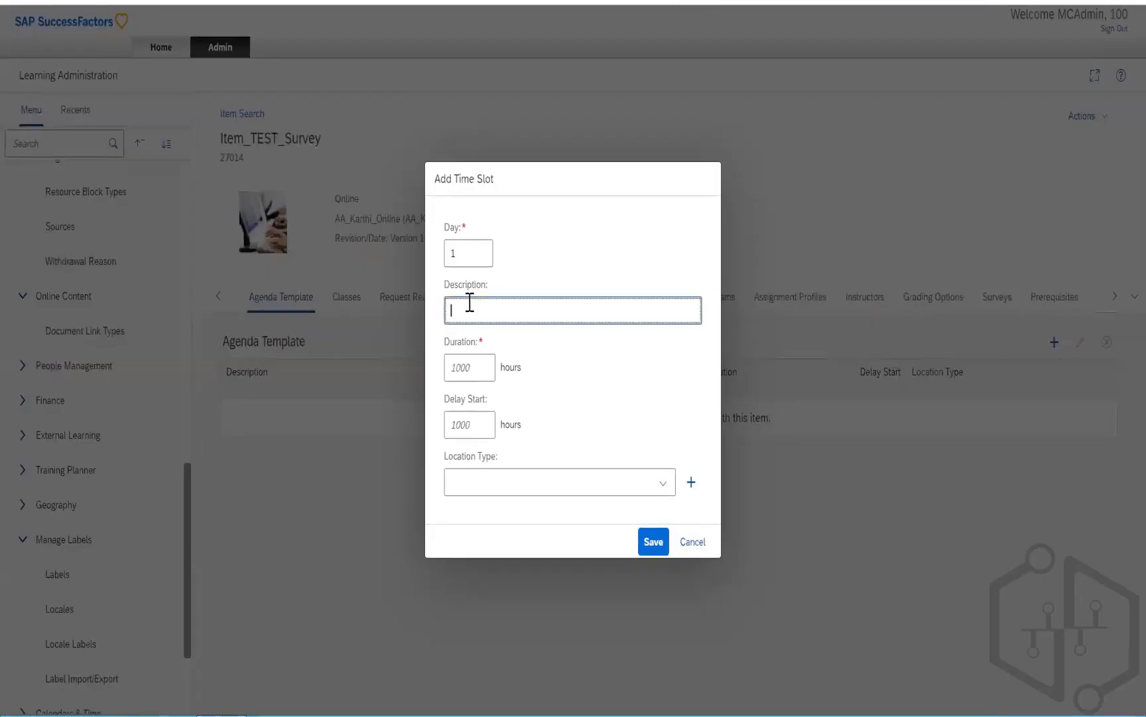
{"action": "type", "text": "Introduction"}
{"action": "left_click", "coordinate": [471, 369]}
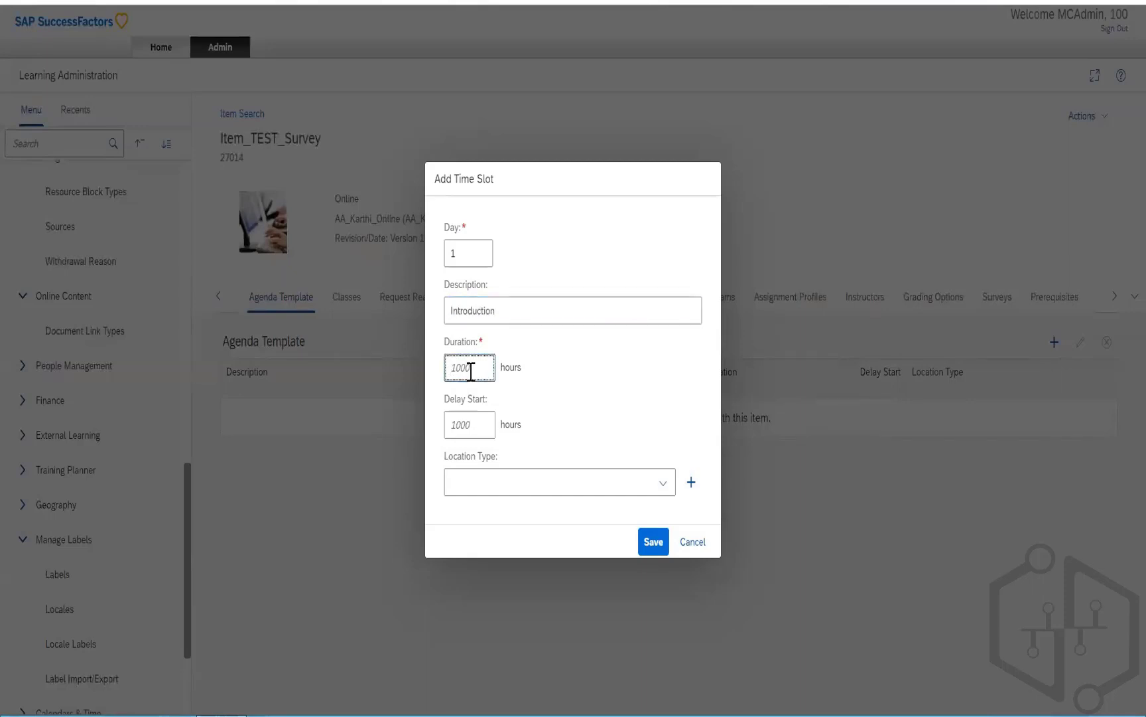
{"action": "type", "text": "3"}
{"action": "left_click", "coordinate": [478, 423]}
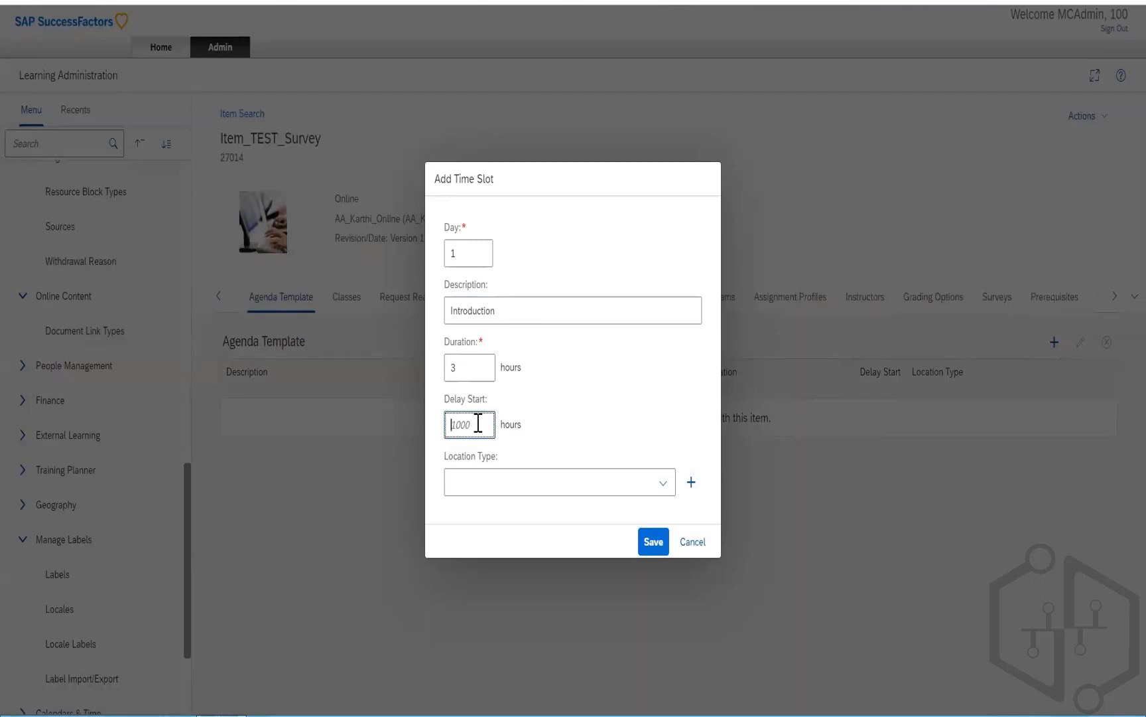
{"action": "type", "text": "0"}
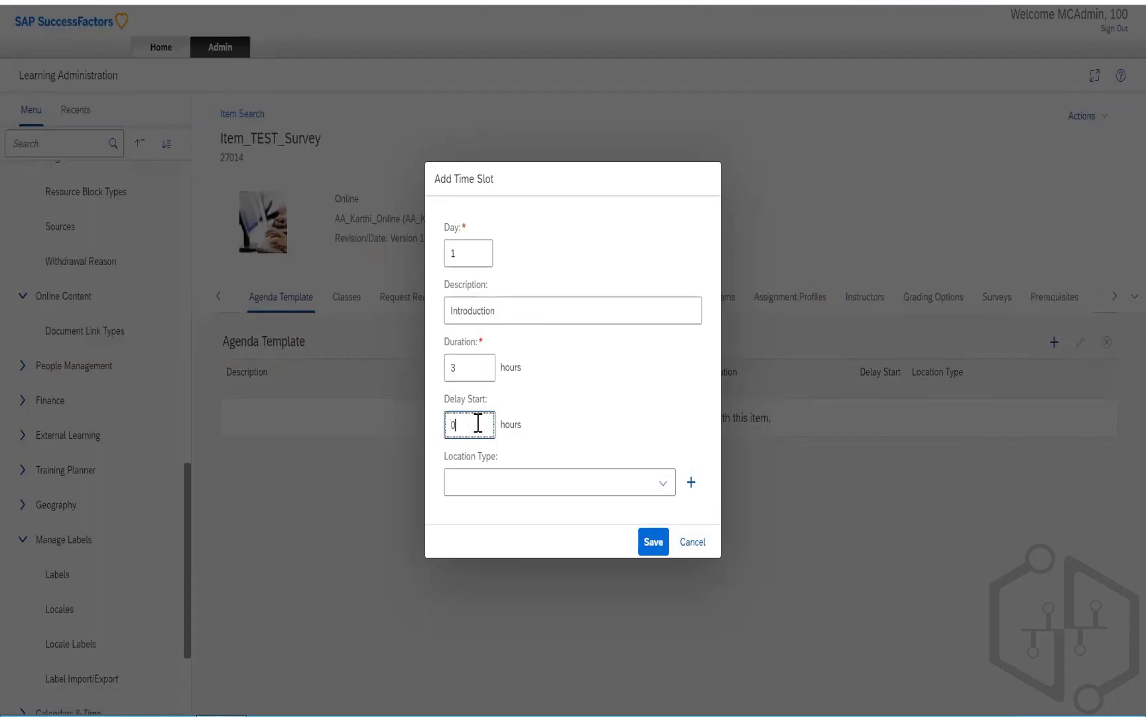
{"action": "type", "text": ".5"}
{"action": "left_click", "coordinate": [664, 483]}
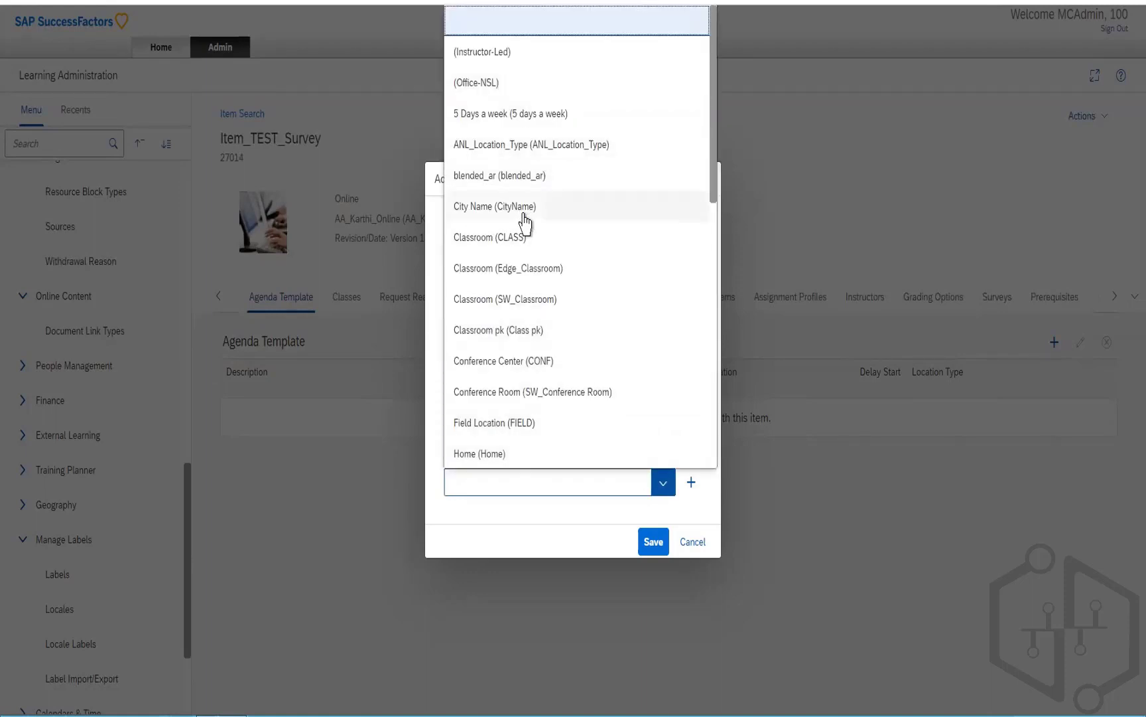
{"action": "left_click", "coordinate": [522, 302]}
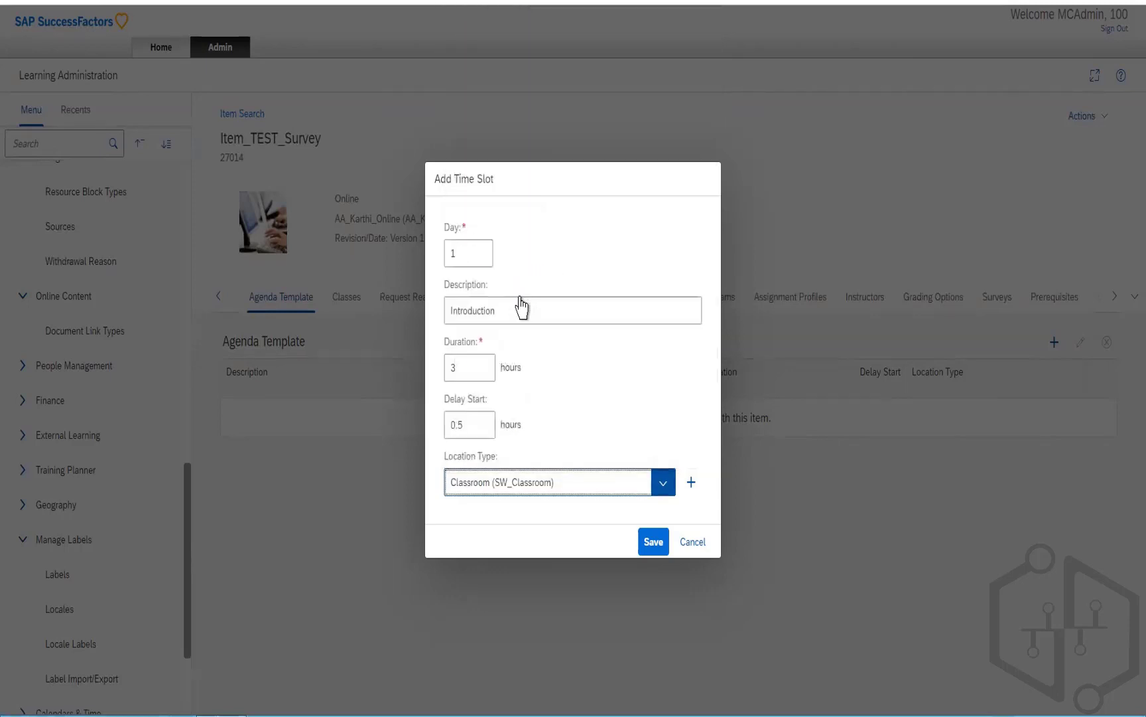
{"action": "left_click", "coordinate": [653, 542]}
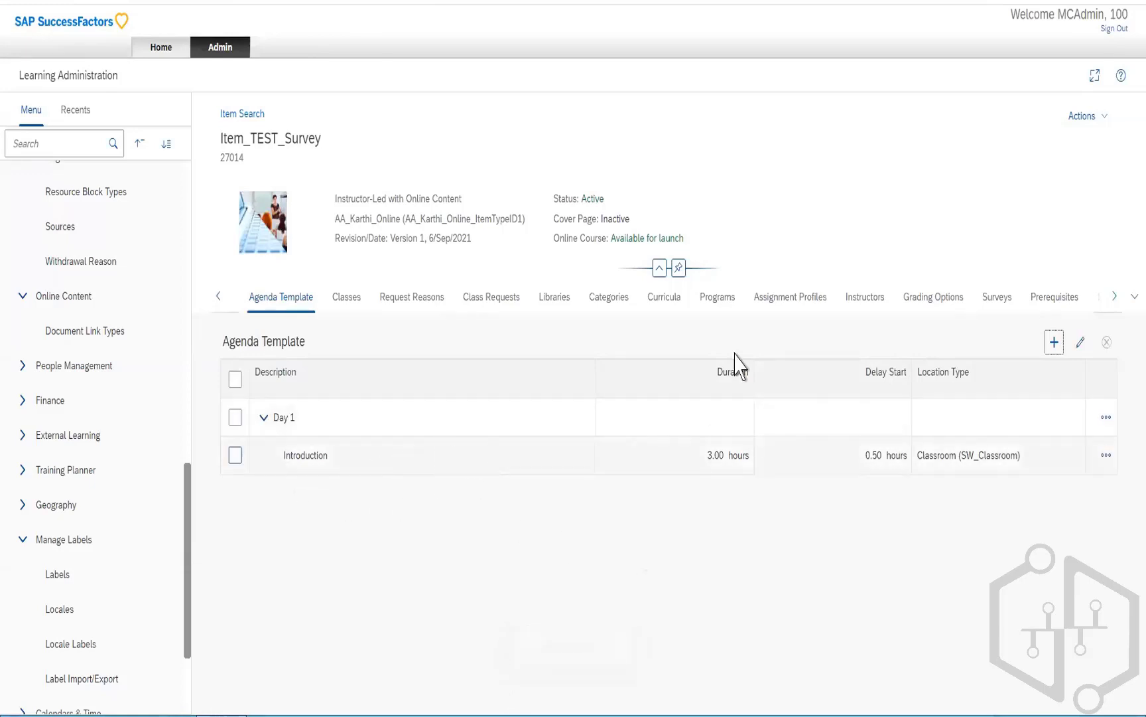
Add a Day 2 agenda time slot: description Basic, duration 3 hours, delay start .5 hours, location type Classroom (SW_Classroom)
{"action": "left_click", "coordinate": [1053, 350]}
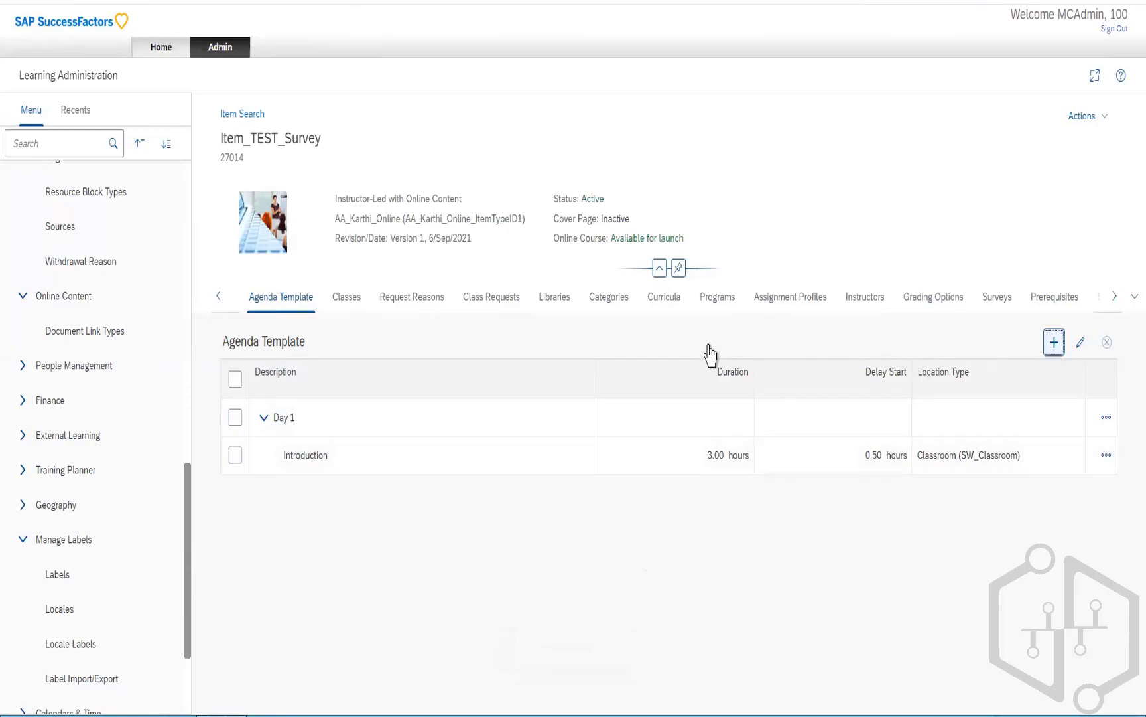
{"action": "type", "text": "2"}
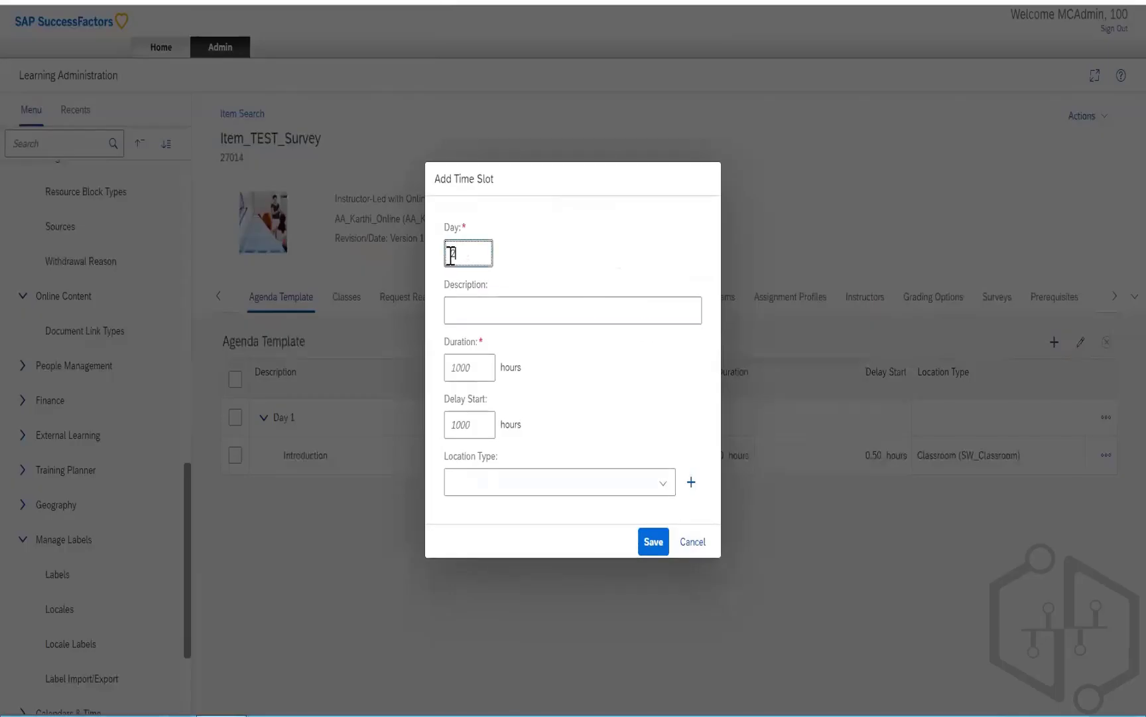
{"action": "key", "text": "Tab"}
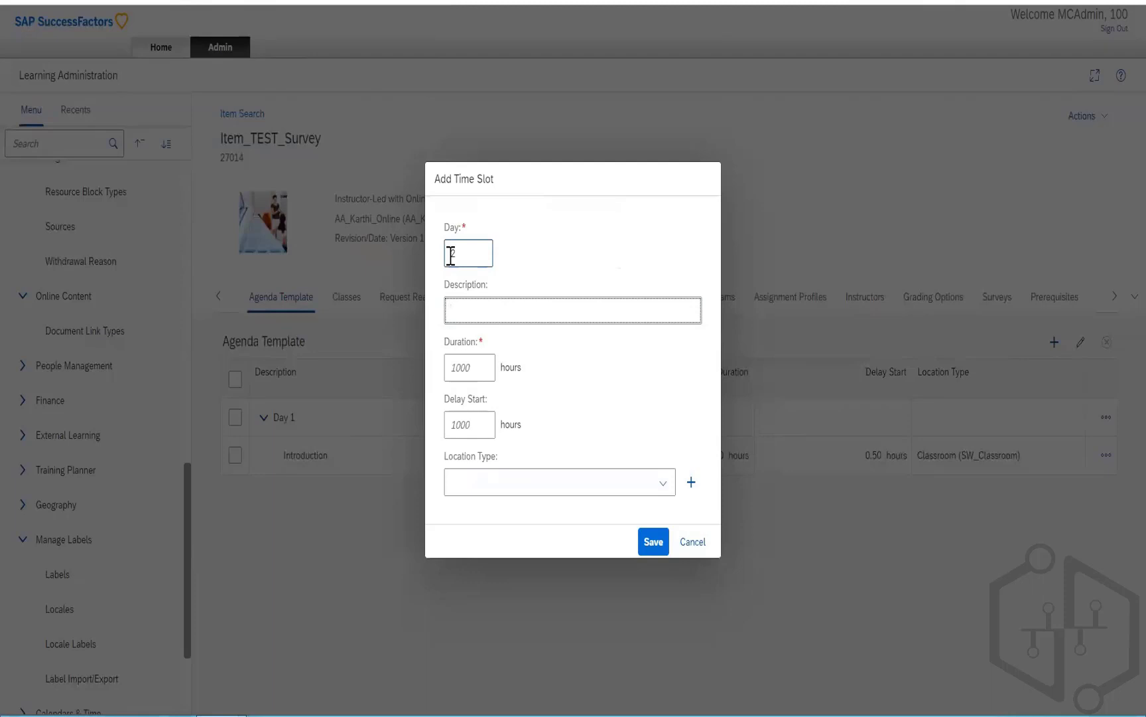
{"action": "type", "text": "Basic"}
{"action": "left_click", "coordinate": [468, 364]}
{"action": "type", "text": "3"}
{"action": "left_click", "coordinate": [469, 423]}
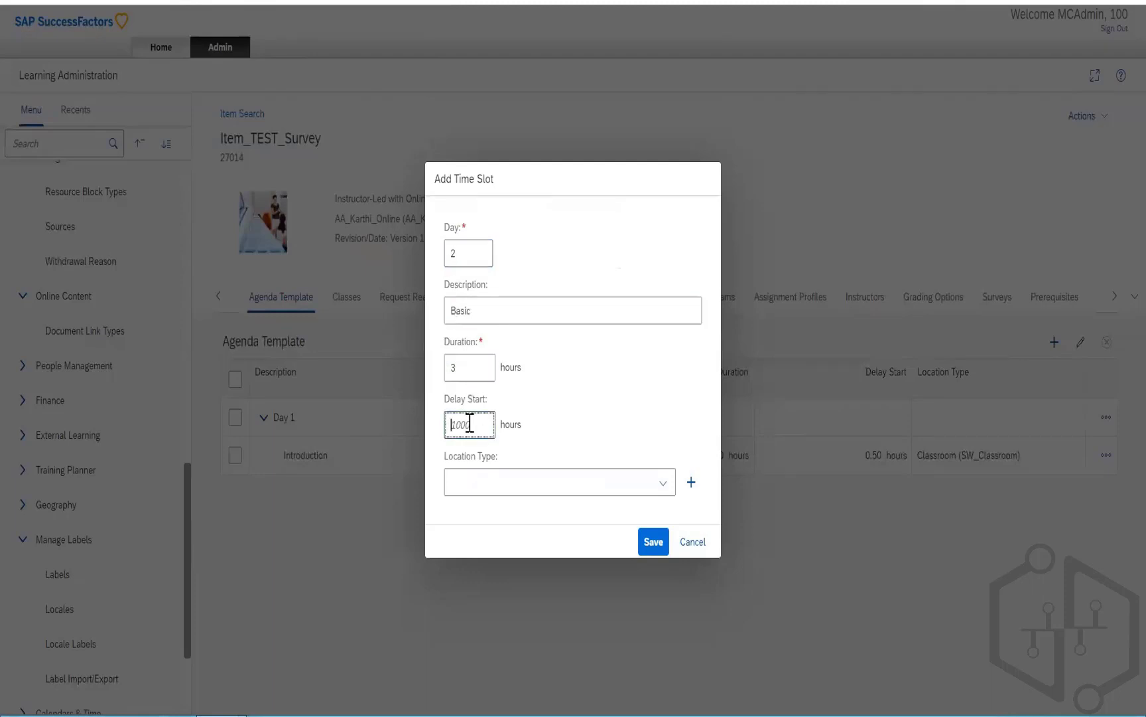
{"action": "type", "text": ".5"}
{"action": "left_click", "coordinate": [664, 482]}
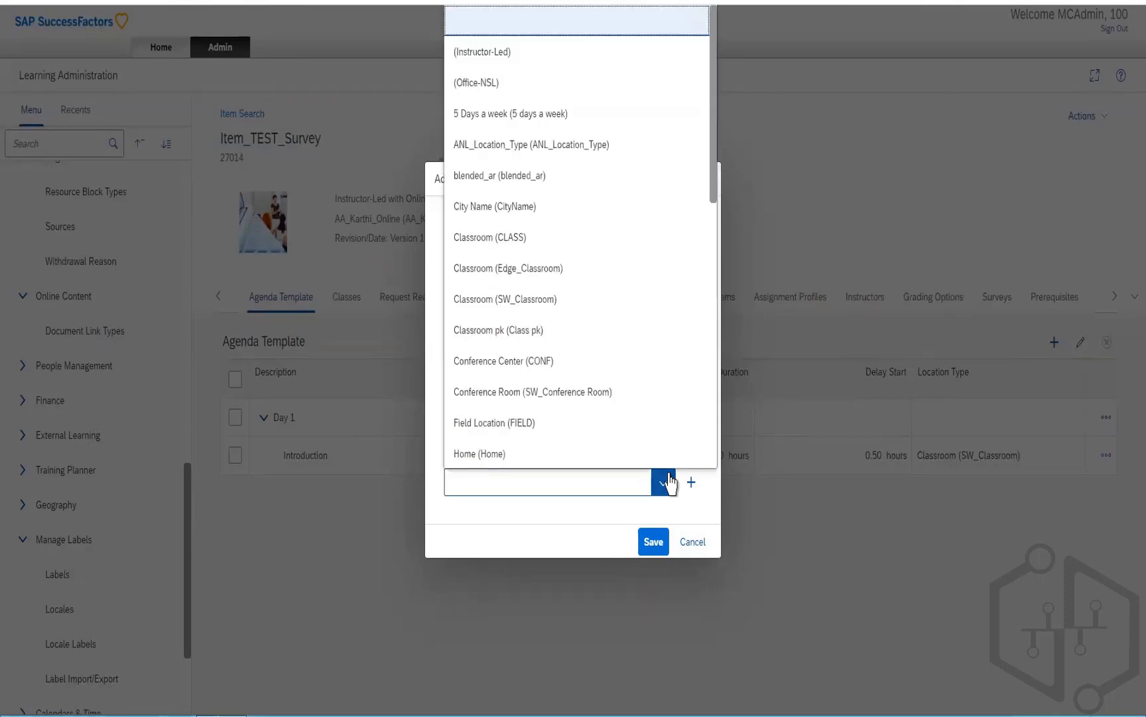
{"action": "left_click", "coordinate": [504, 299]}
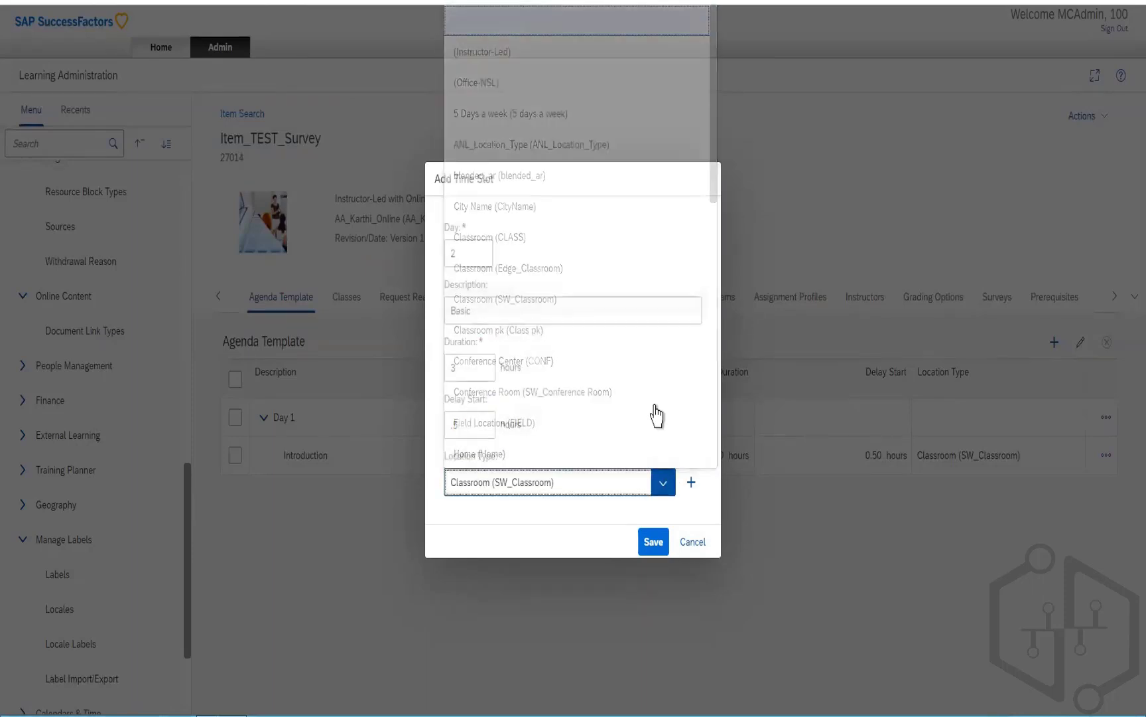
{"action": "left_click", "coordinate": [652, 543]}
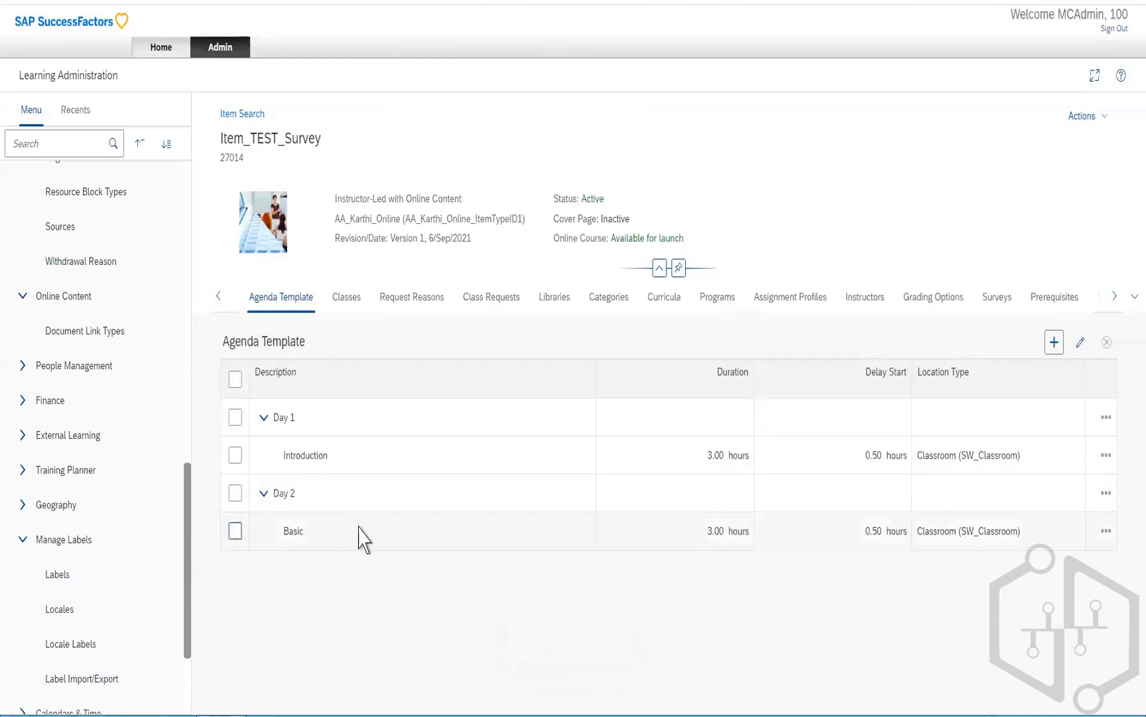
Edit the agenda template and bring up the list of equipment types for the Day 1 Introduction time slot
{"action": "left_click", "coordinate": [1075, 350]}
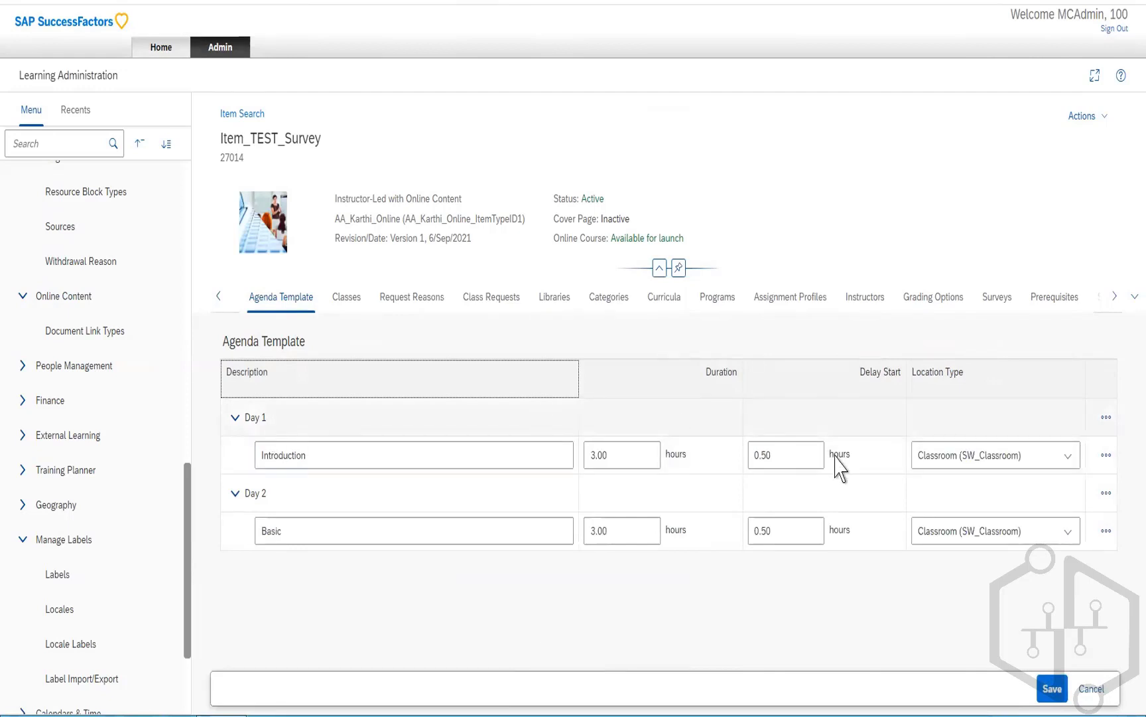
{"action": "left_click", "coordinate": [1106, 456]}
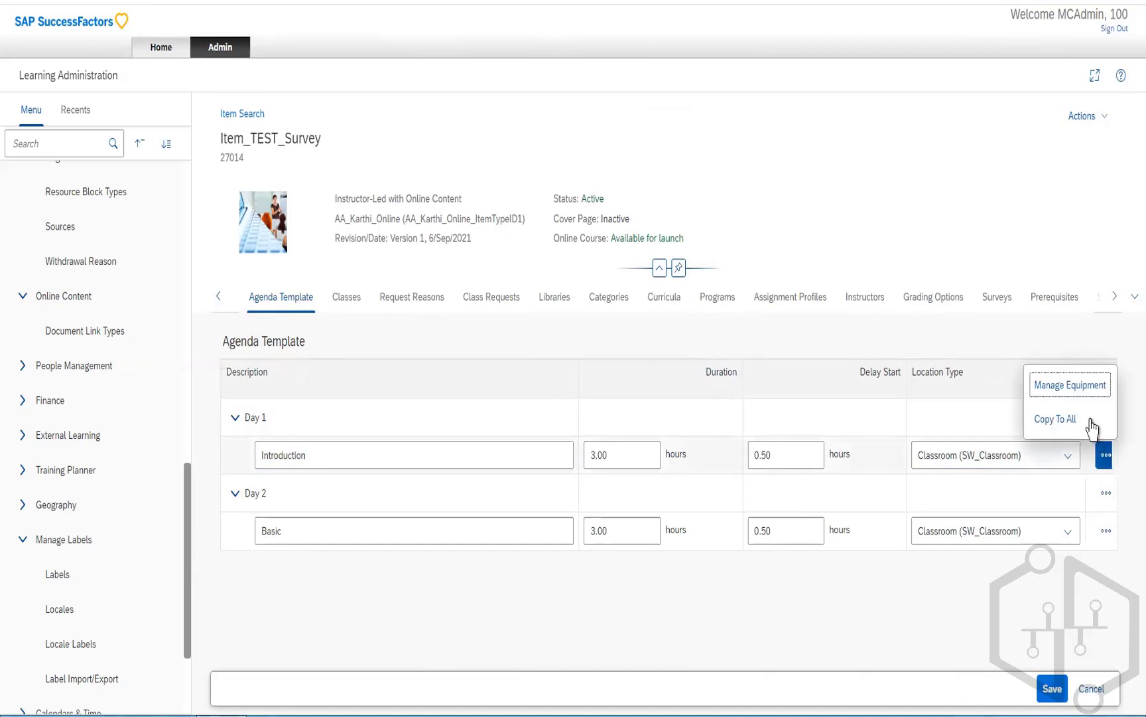
{"action": "left_click", "coordinate": [1071, 388]}
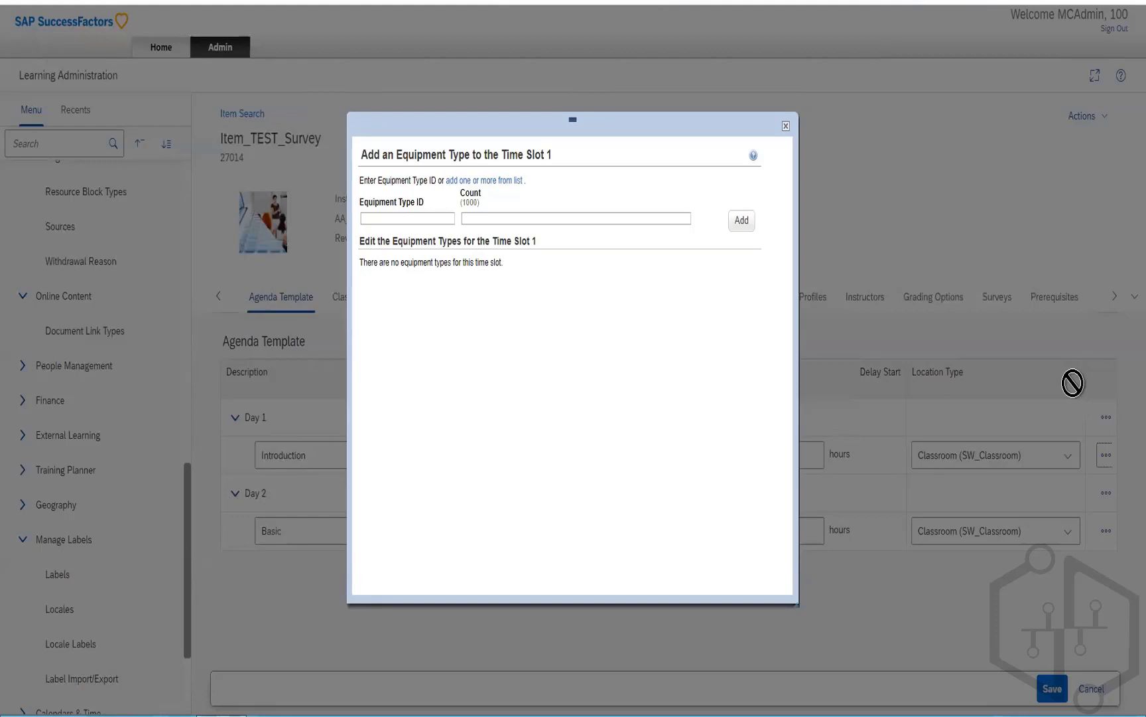
{"action": "left_click", "coordinate": [433, 219]}
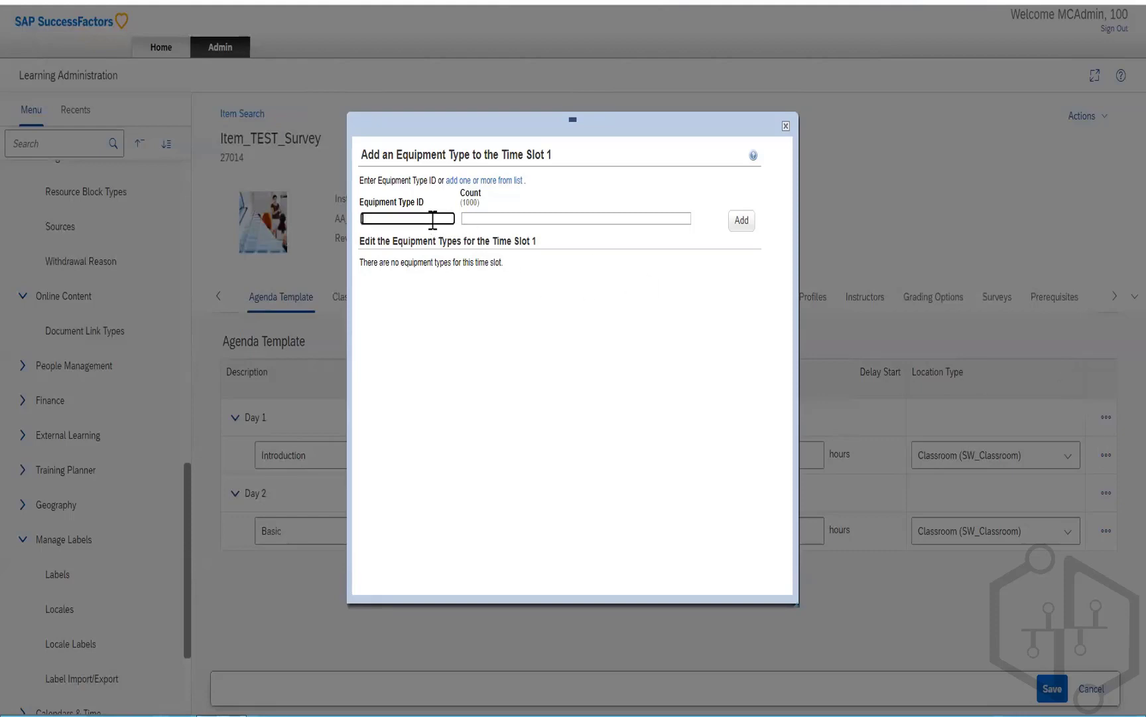
{"action": "left_click", "coordinate": [473, 183]}
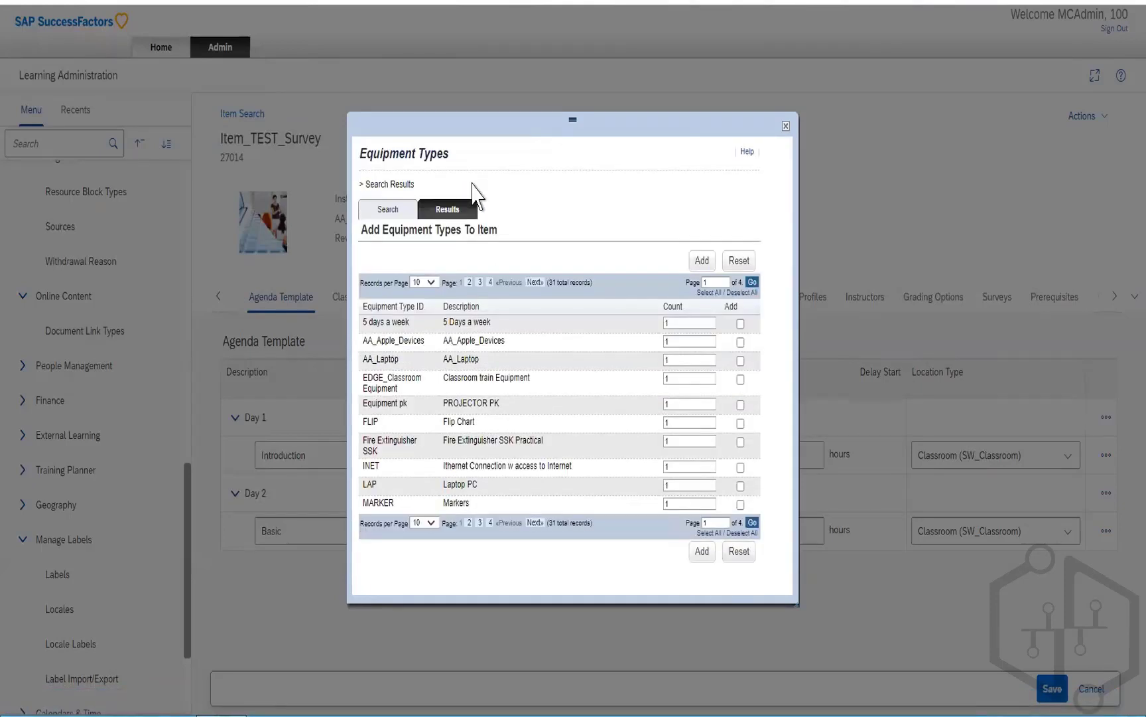
Add equipment types AA_Laptop, FLIP, Equipment pk, INET and AA_Apple_Devices to the Introduction time slot, apply the changes and close the equipment window
{"action": "left_click", "coordinate": [740, 361]}
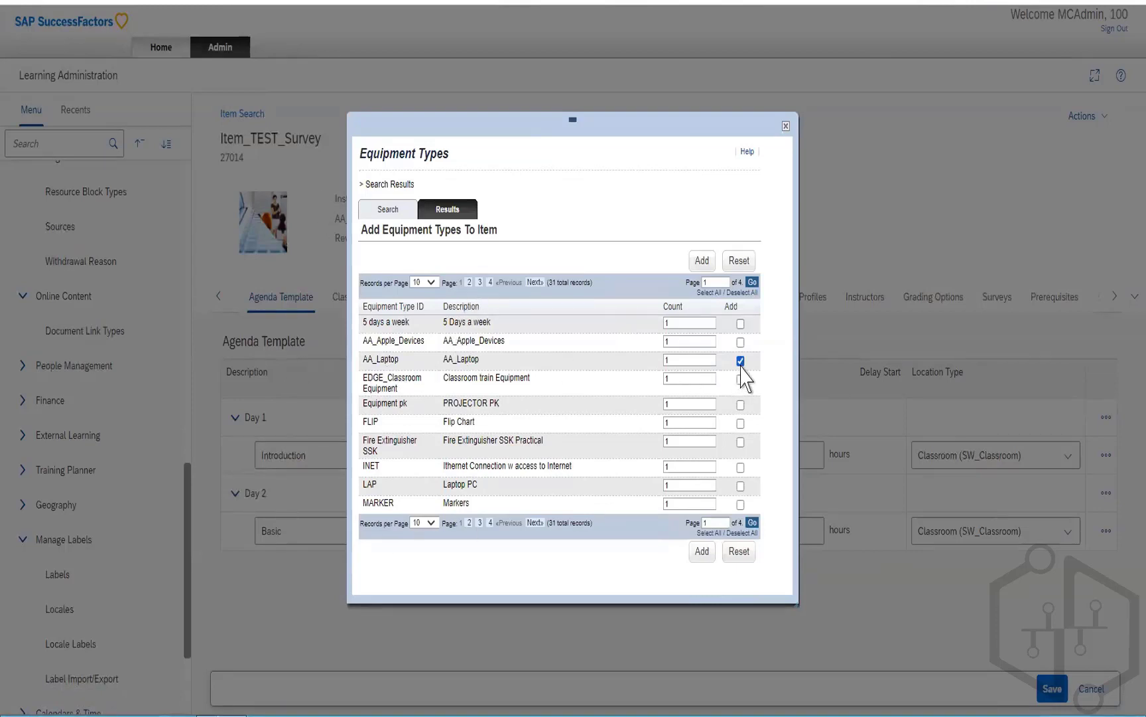
{"action": "left_click", "coordinate": [741, 424]}
{"action": "left_click", "coordinate": [741, 405]}
{"action": "left_click", "coordinate": [740, 468]}
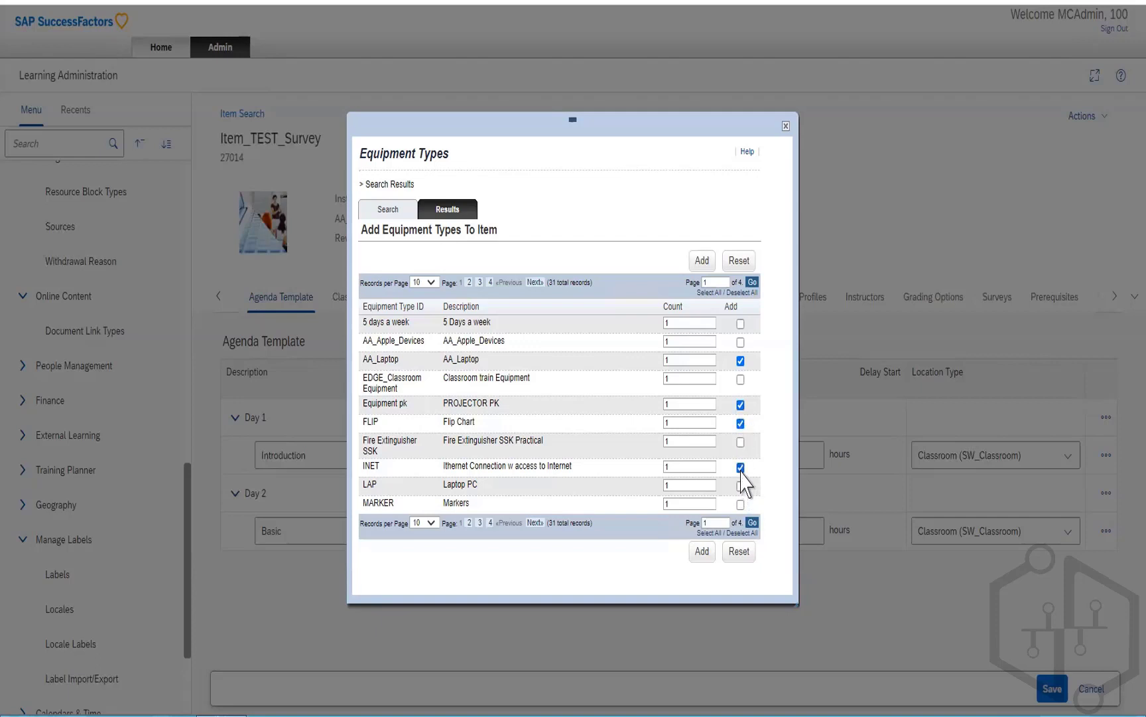
{"action": "left_click", "coordinate": [740, 342]}
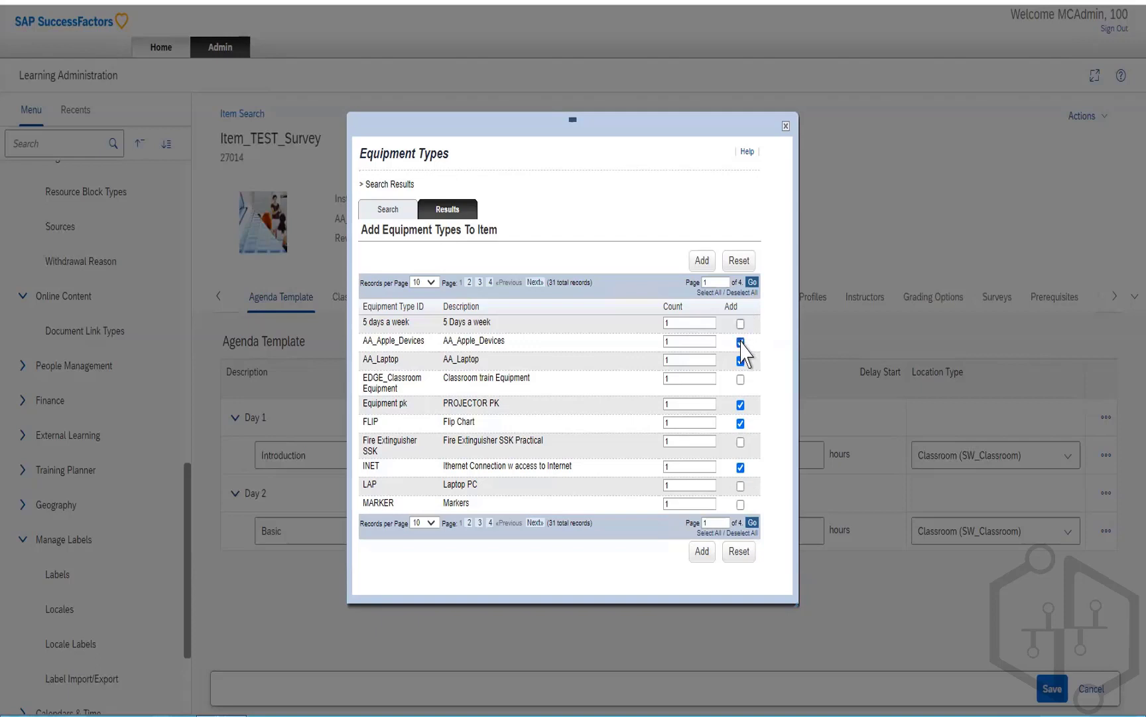
{"action": "left_click", "coordinate": [702, 262]}
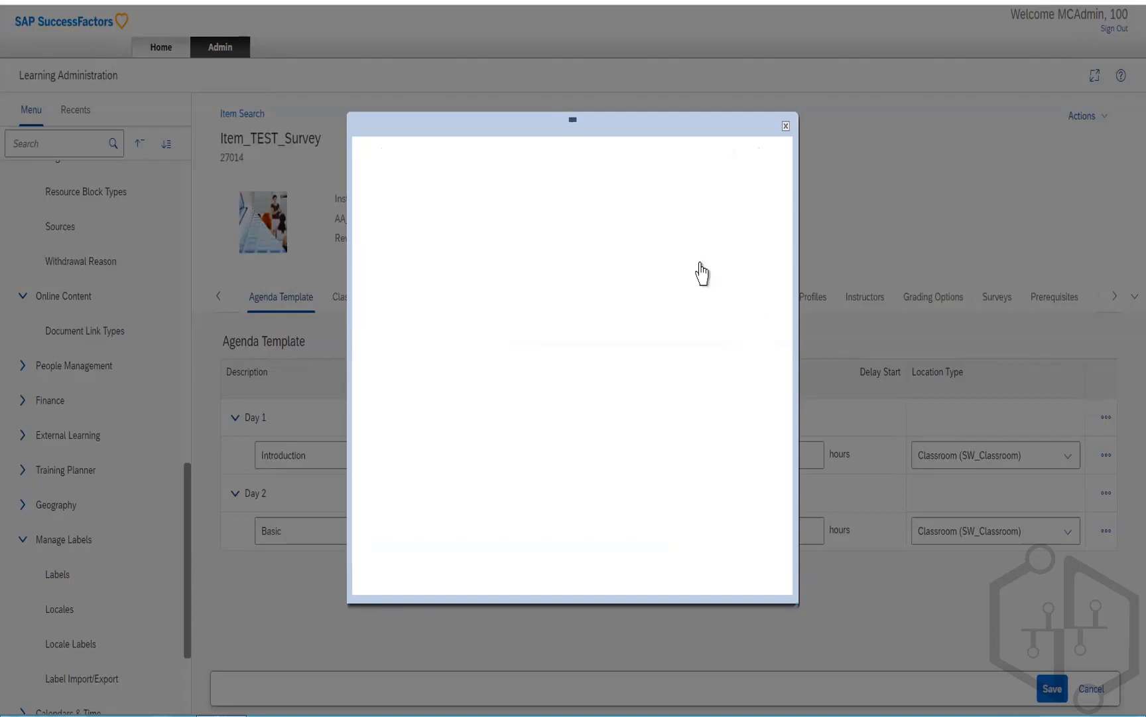
{"action": "left_click", "coordinate": [680, 452]}
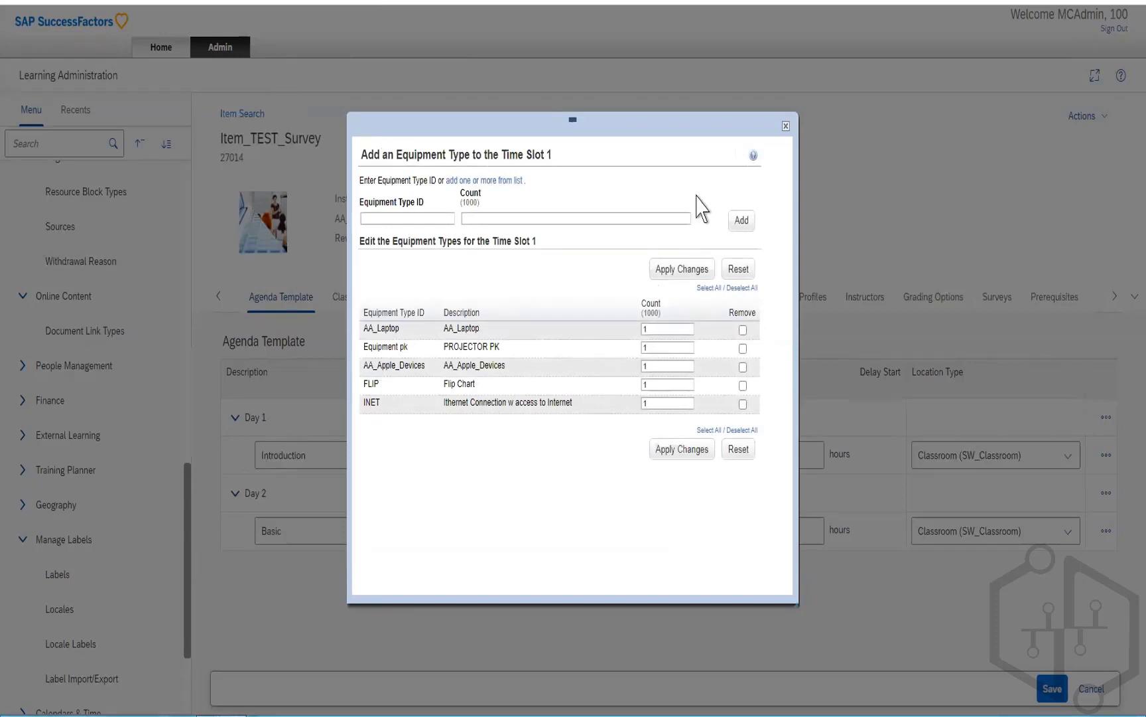
{"action": "left_click", "coordinate": [684, 457]}
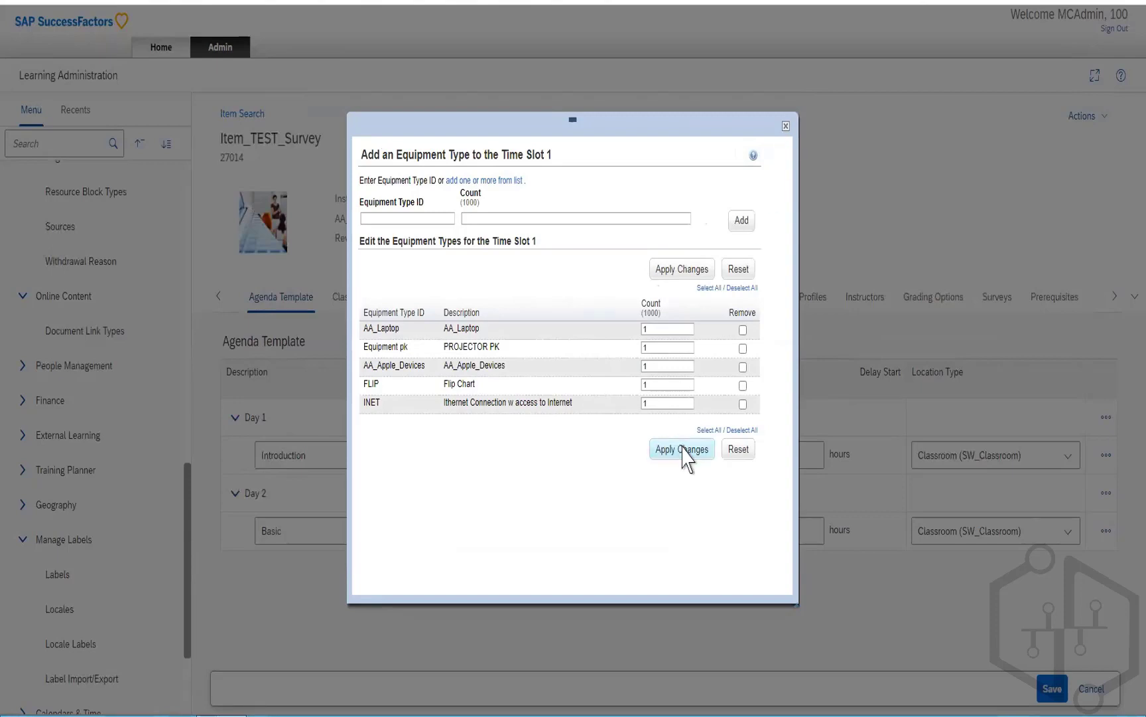
{"action": "left_click", "coordinate": [786, 127]}
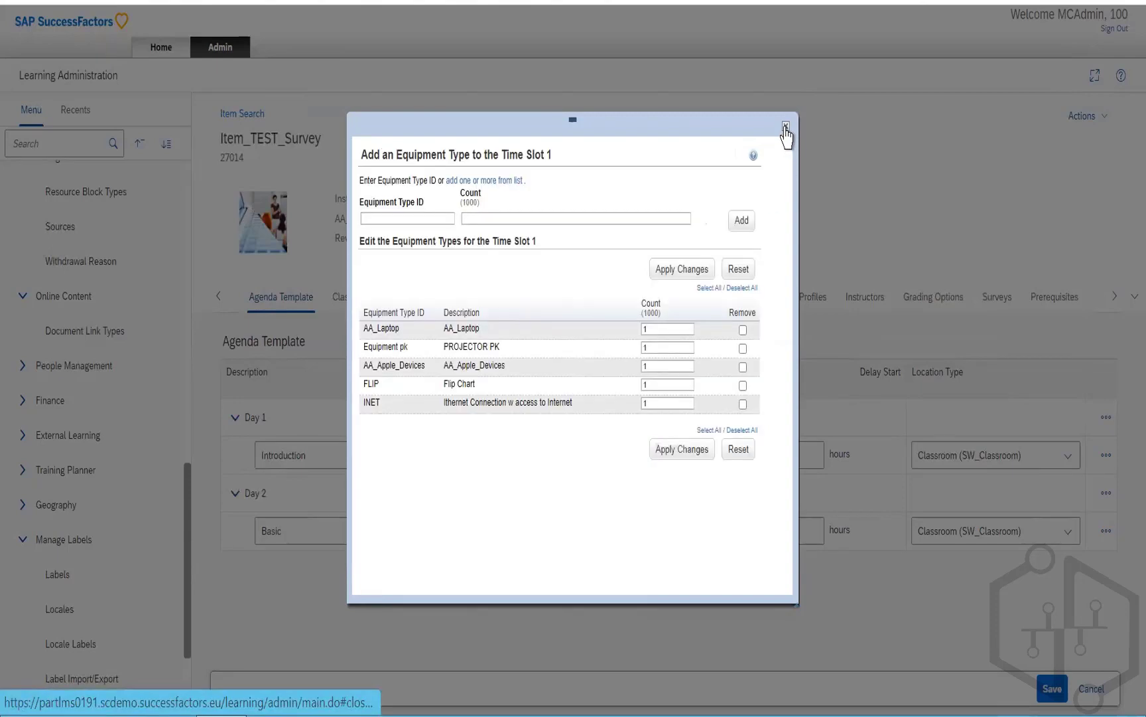
{"action": "left_click", "coordinate": [785, 127]}
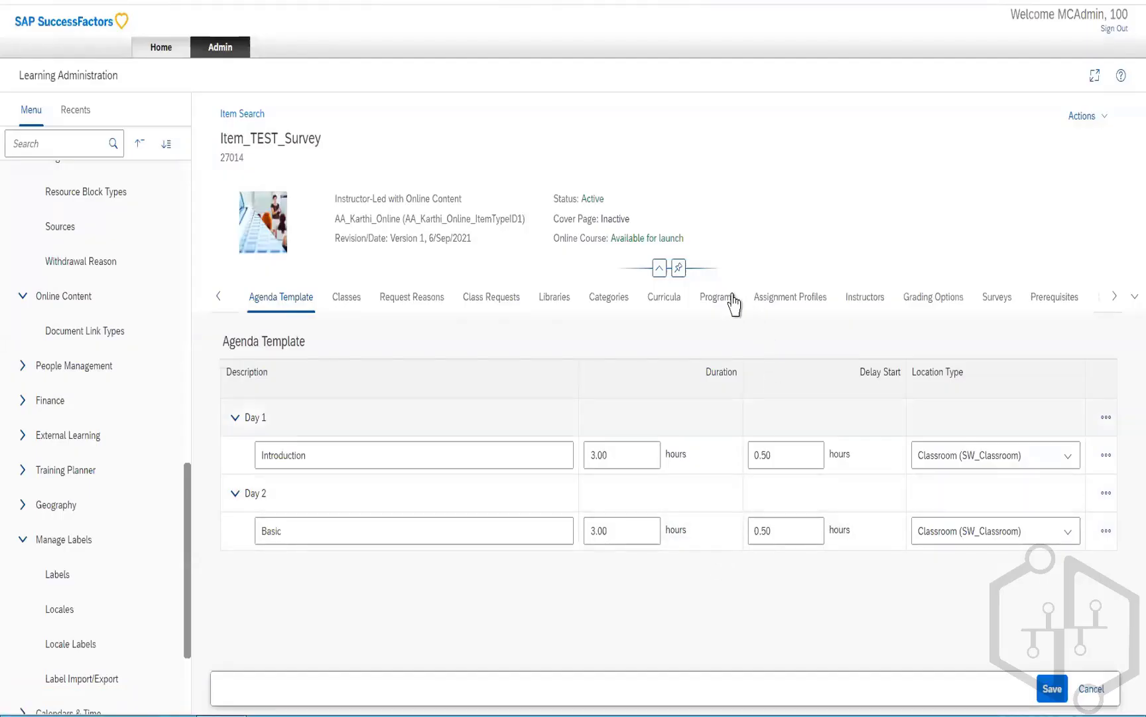
Check the item's associated classes, and open the AA_InstructorLed_Classroom Training class from a search of active classes
{"action": "left_click", "coordinate": [347, 298]}
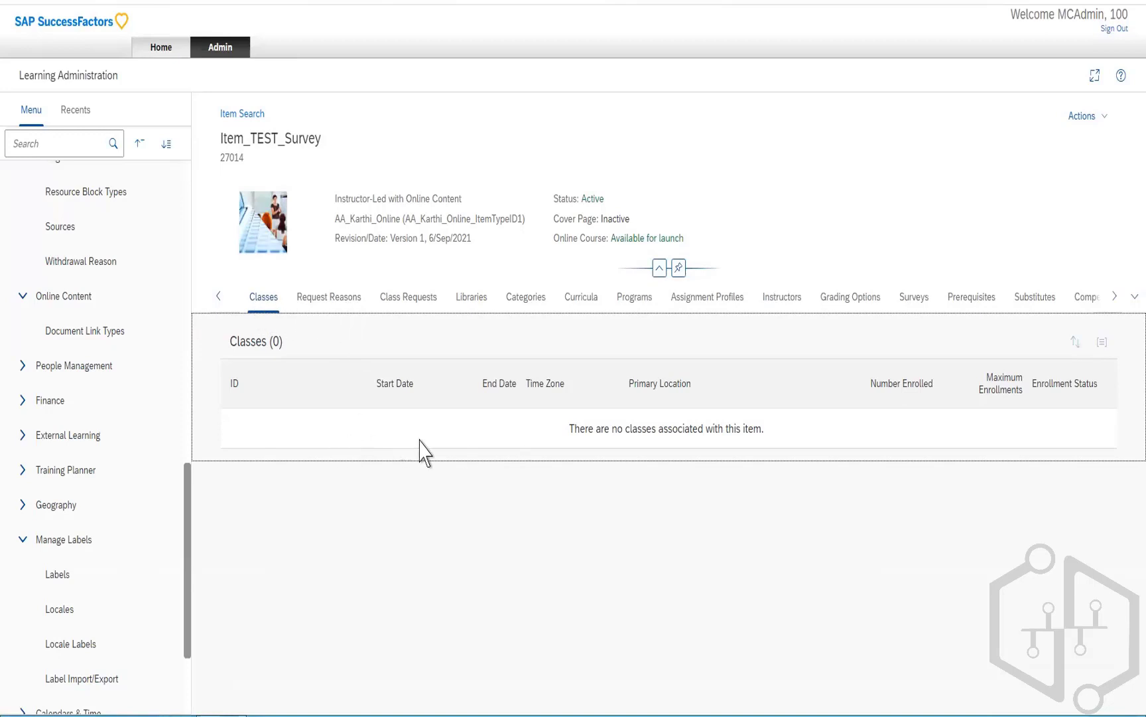
{"action": "scroll", "coordinate": [99, 455], "scroll_direction": "up", "scroll_amount": 15}
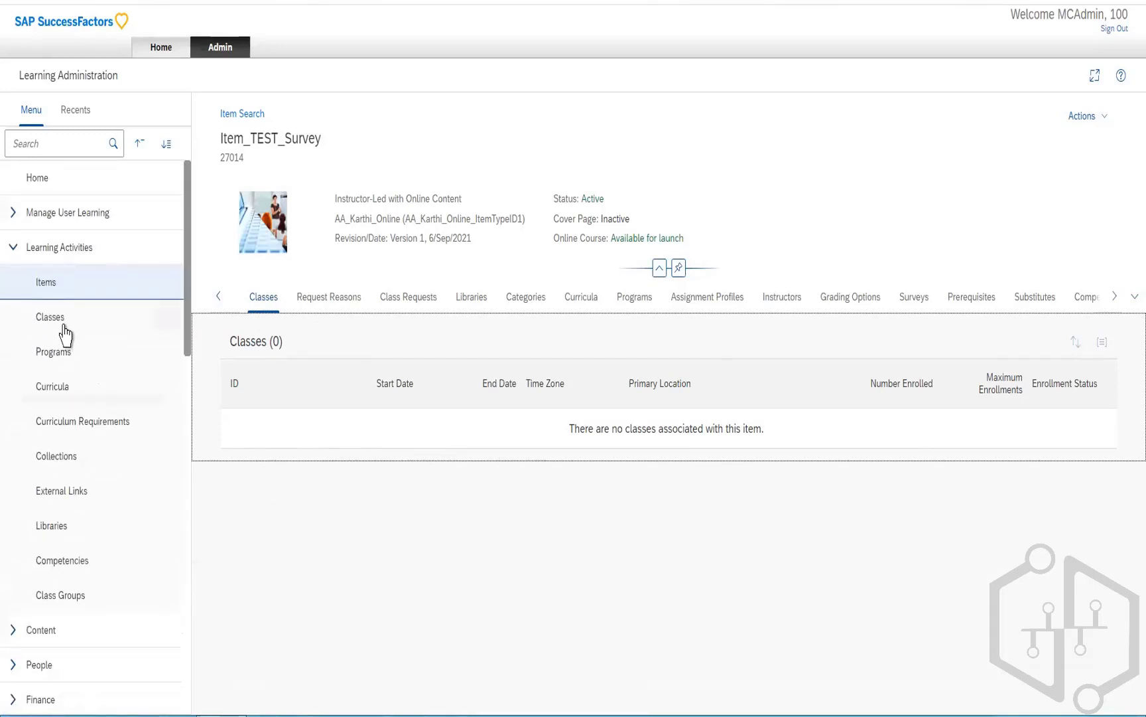
{"action": "left_click", "coordinate": [64, 330]}
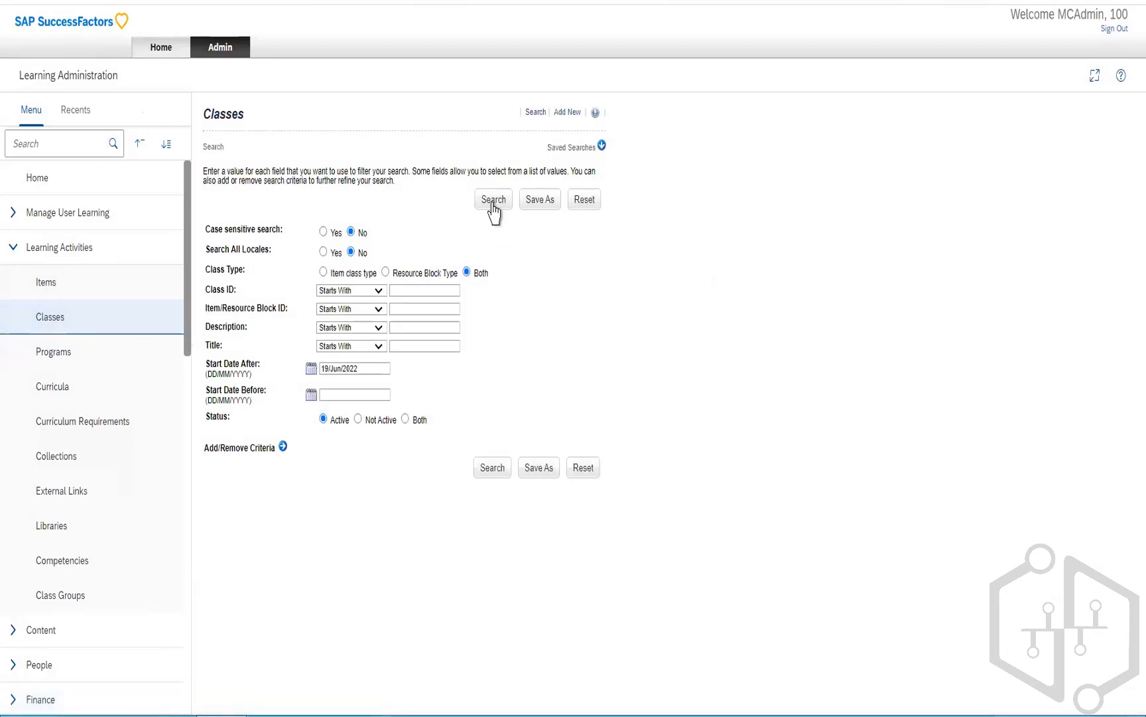
{"action": "left_click", "coordinate": [494, 202]}
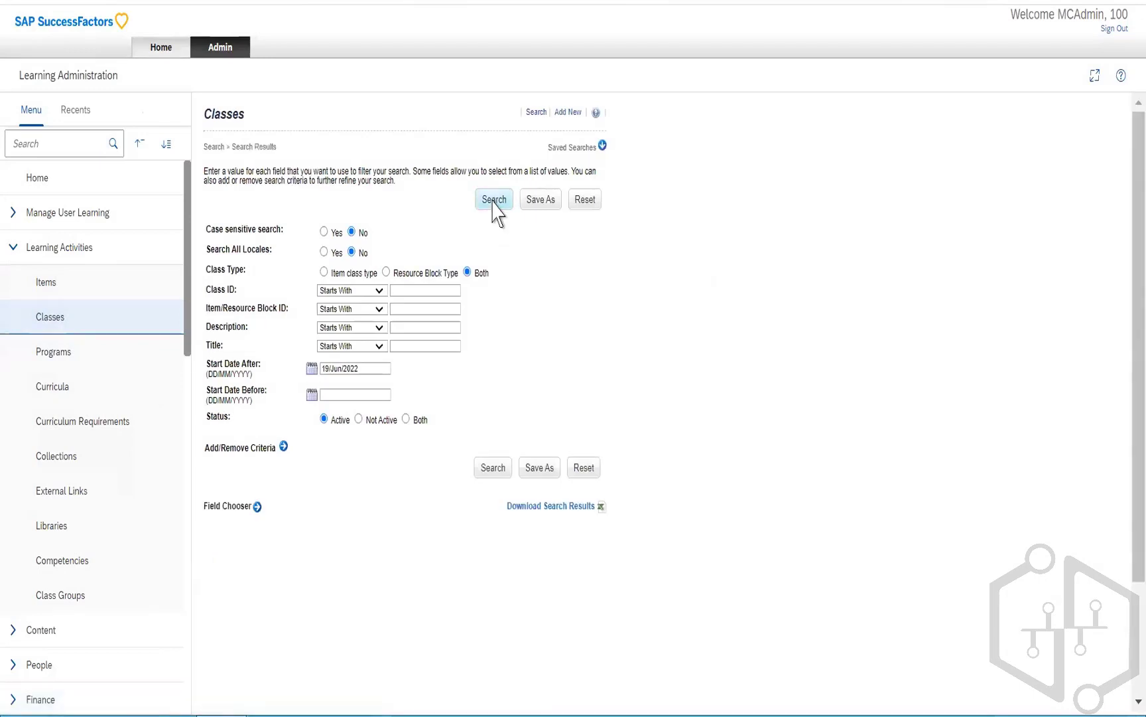
{"action": "scroll", "coordinate": [496, 211], "scroll_direction": "down", "scroll_amount": 2}
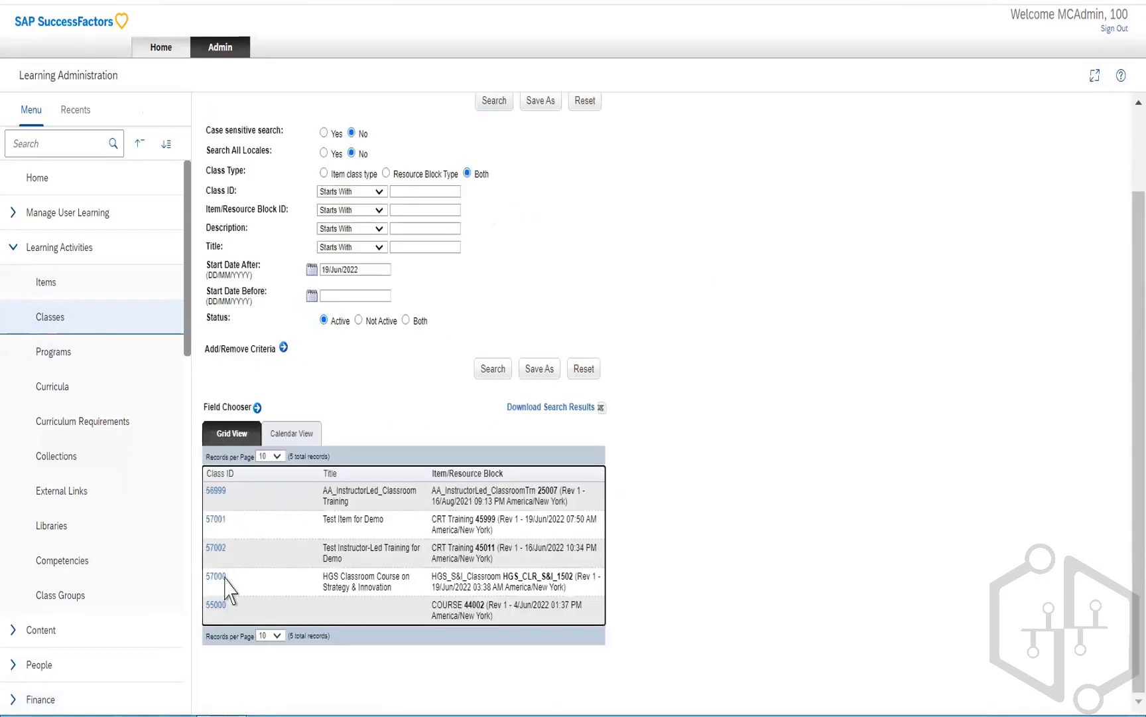
{"action": "left_click", "coordinate": [219, 494]}
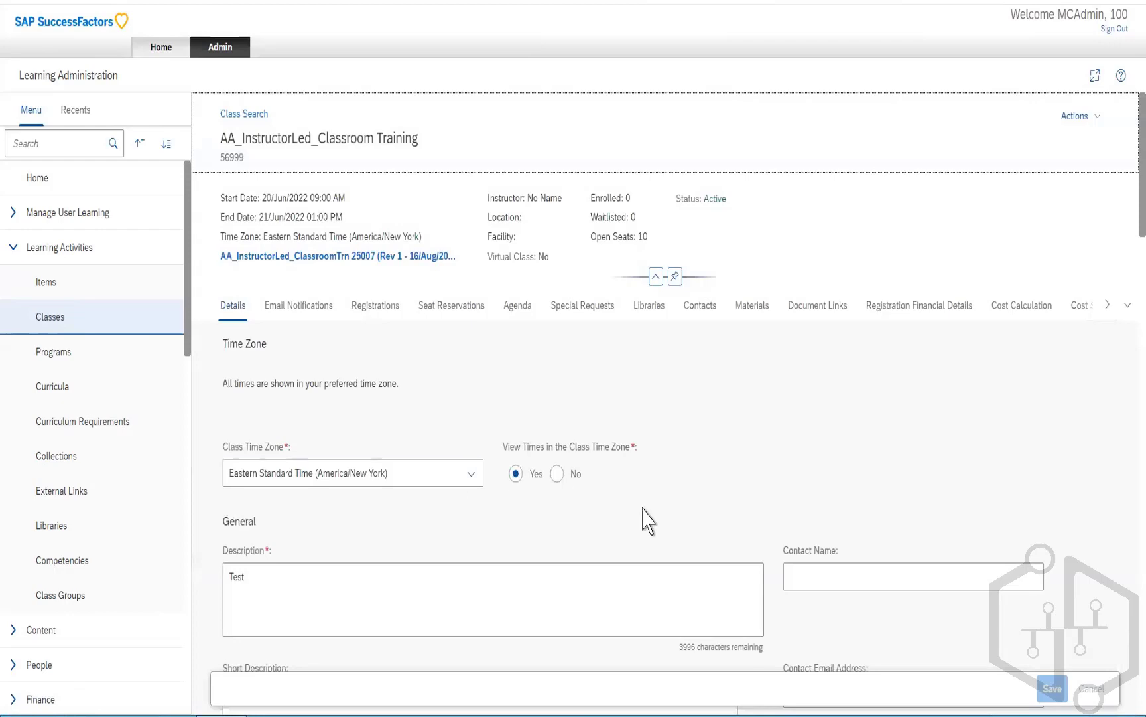
Review the class details, from general, access and email confirmation settings to VLS, custom fields, registration and approval process
{"action": "scroll", "coordinate": [648, 521], "scroll_direction": "down", "scroll_amount": 10}
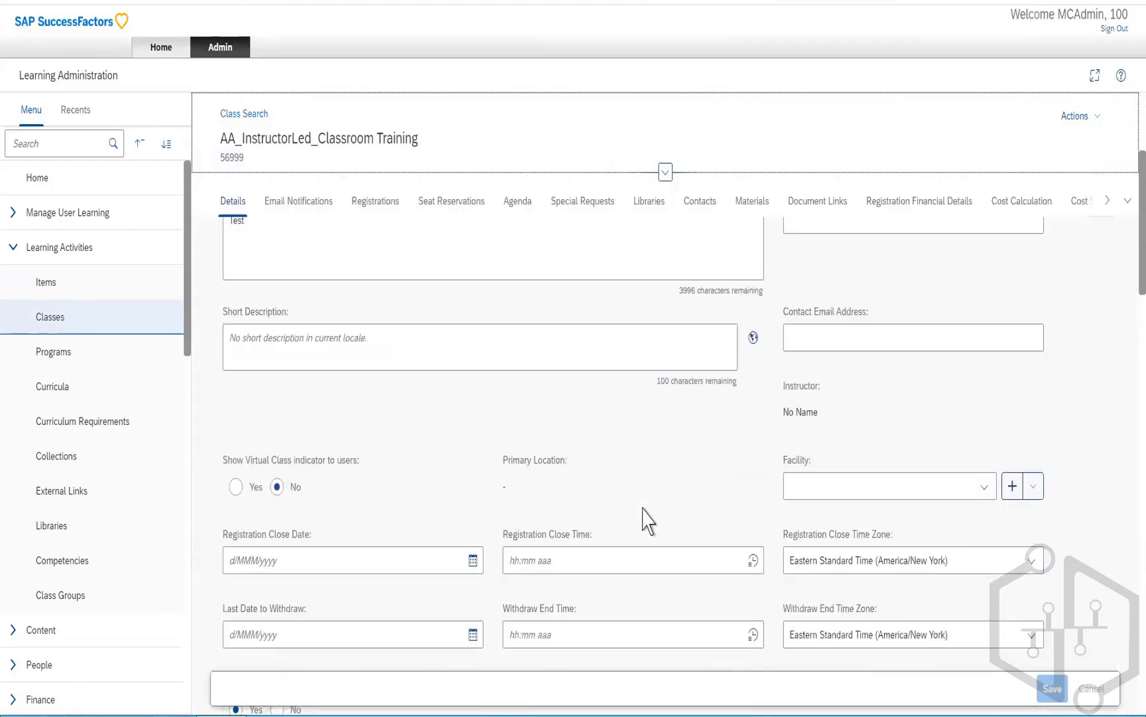
{"action": "scroll", "coordinate": [643, 508], "scroll_direction": "down", "scroll_amount": 7}
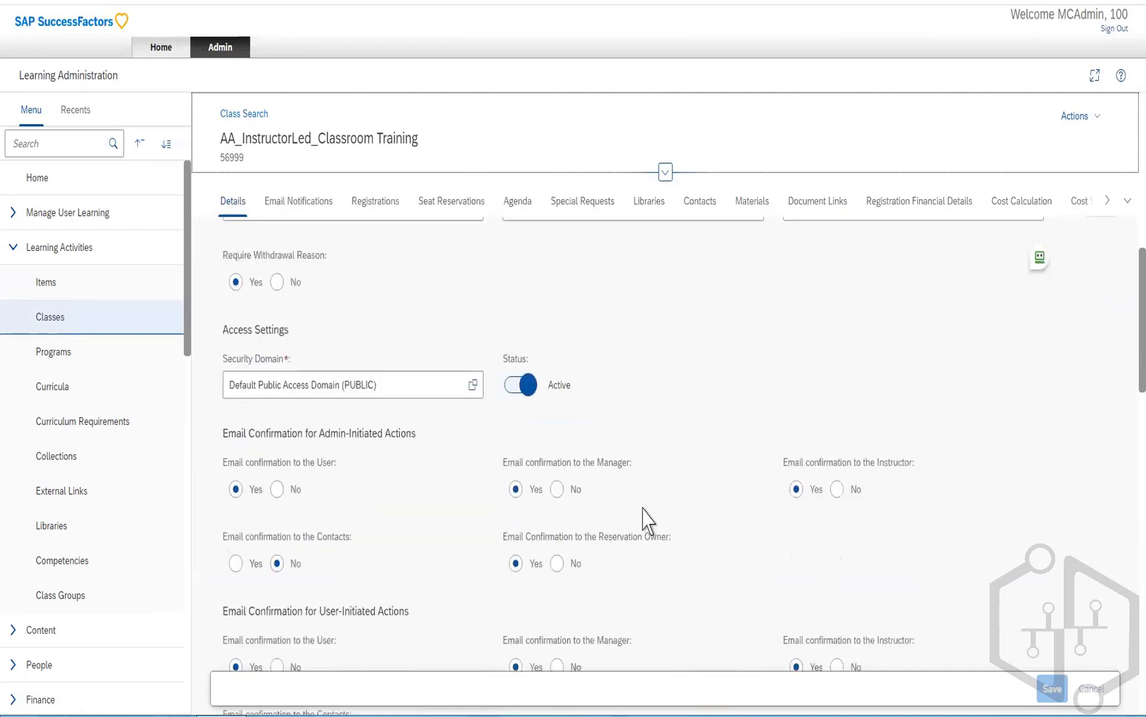
{"action": "scroll", "coordinate": [648, 520], "scroll_direction": "down", "scroll_amount": 8}
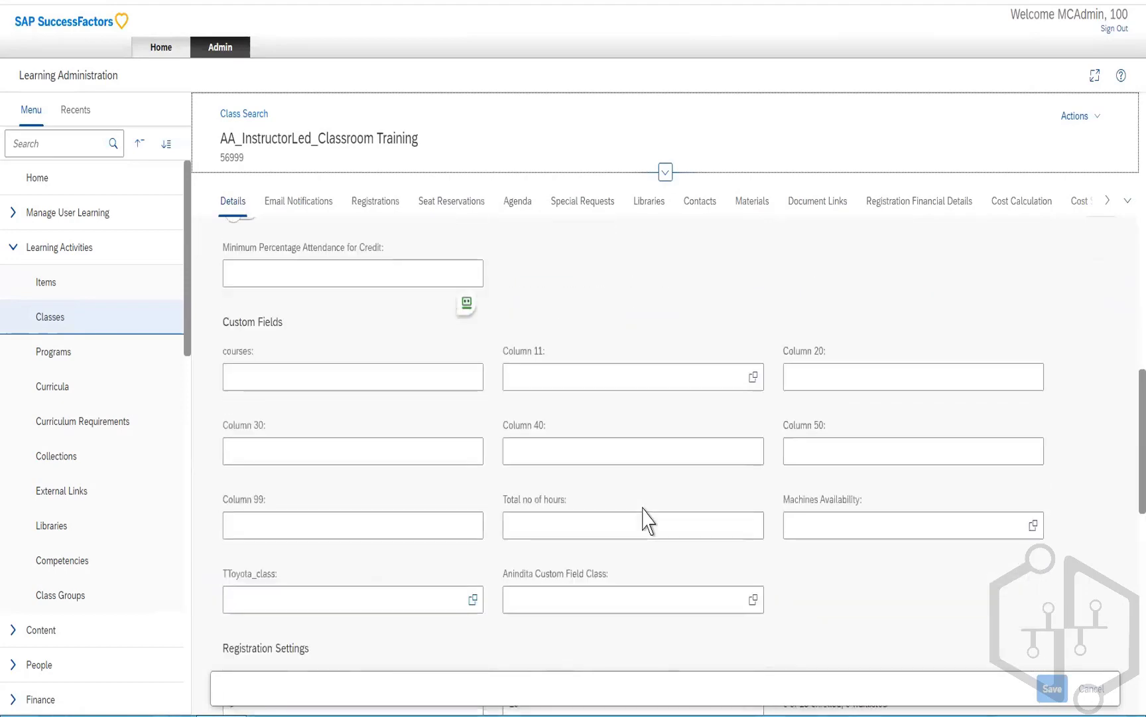
{"action": "scroll", "coordinate": [643, 507], "scroll_direction": "down", "scroll_amount": 5}
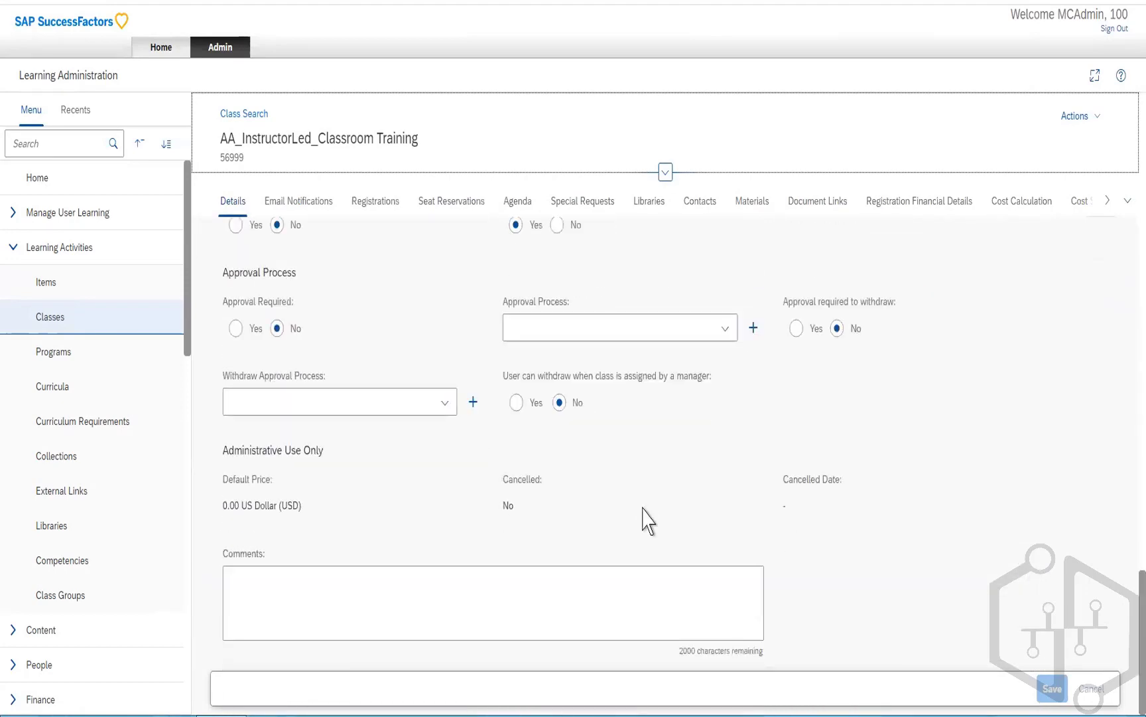
{"action": "scroll", "coordinate": [643, 517], "scroll_direction": "up", "scroll_amount": 1}
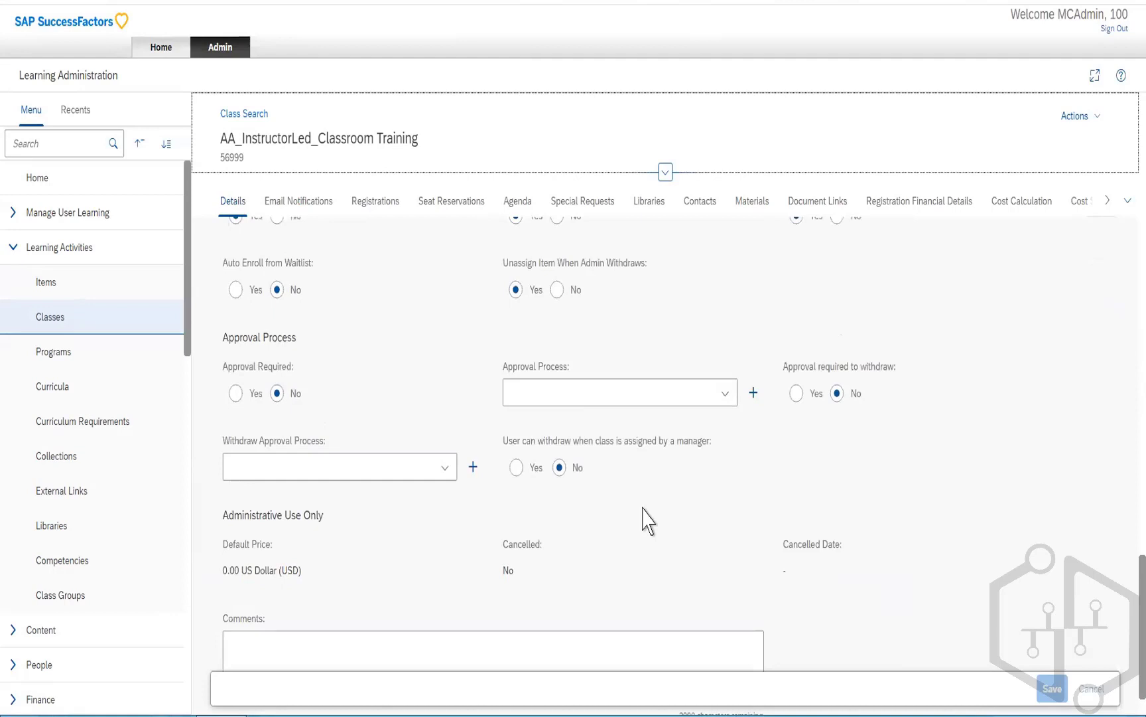
{"action": "scroll", "coordinate": [643, 521], "scroll_direction": "up", "scroll_amount": 4}
{"action": "scroll", "coordinate": [643, 520], "scroll_direction": "up", "scroll_amount": 7}
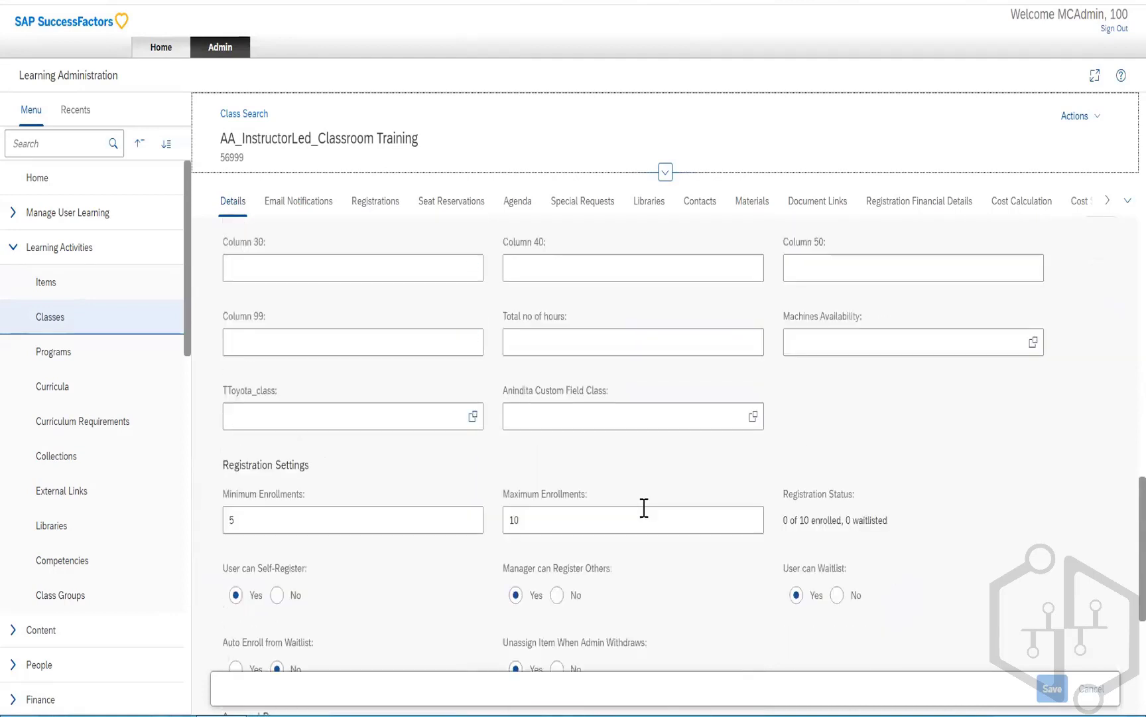
{"action": "scroll", "coordinate": [644, 521], "scroll_direction": "up", "scroll_amount": 3}
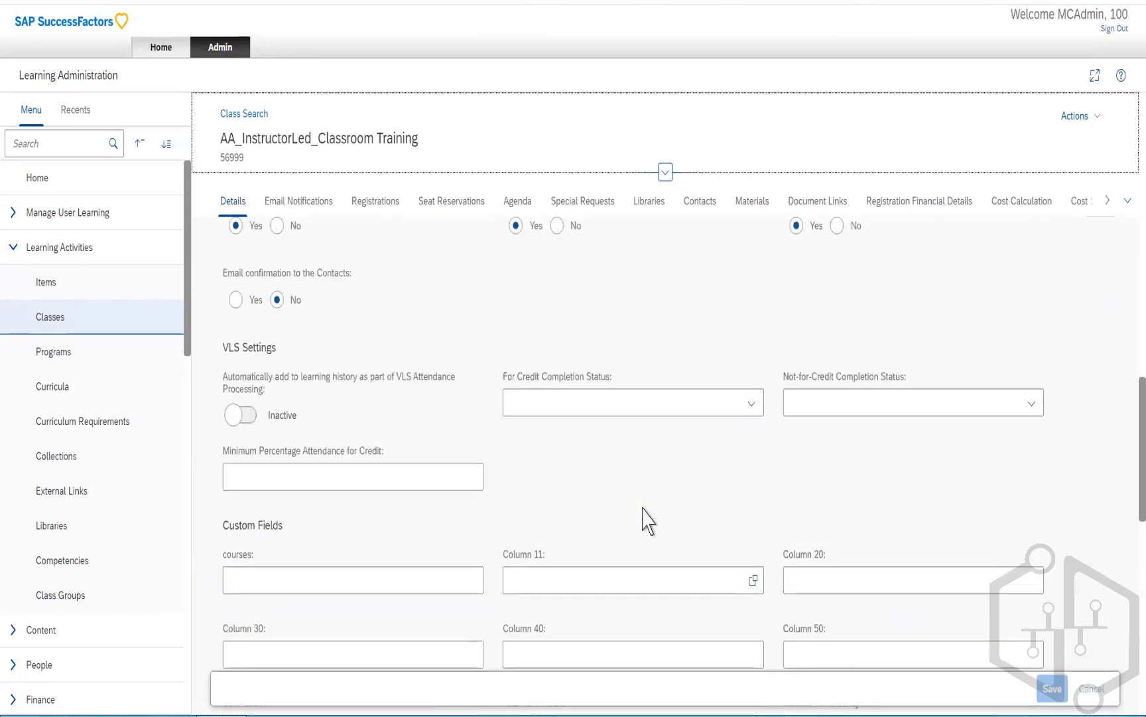
{"action": "scroll", "coordinate": [647, 520], "scroll_direction": "up", "scroll_amount": 3}
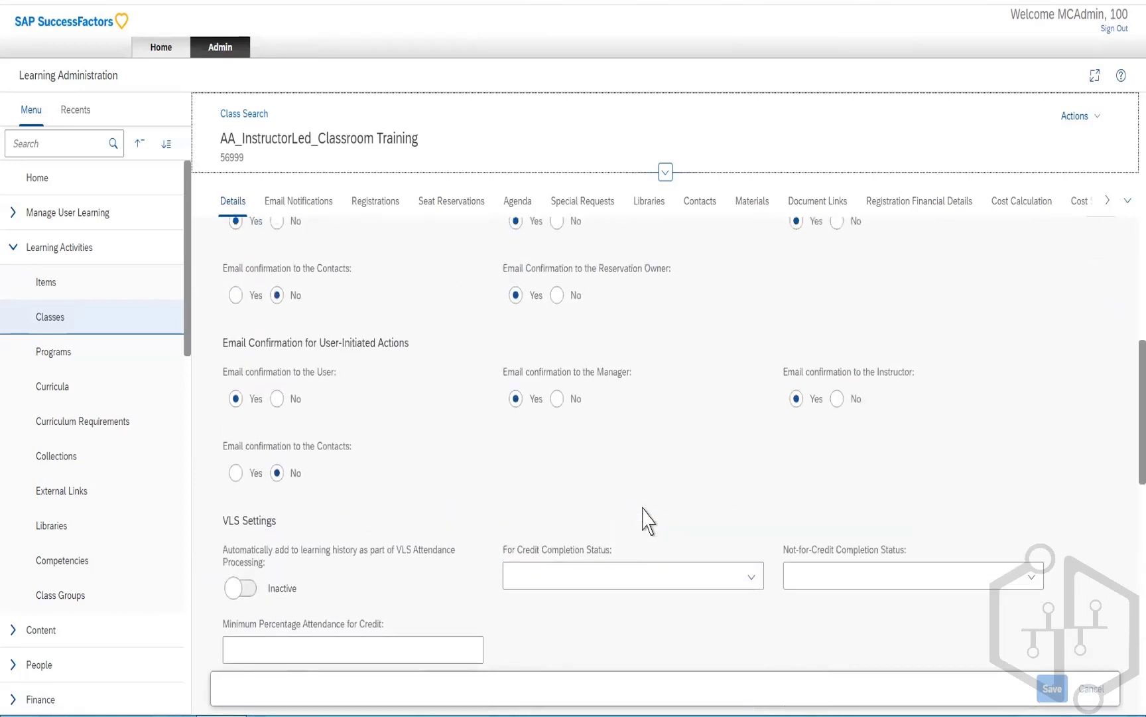
{"action": "scroll", "coordinate": [647, 521], "scroll_direction": "up", "scroll_amount": 5}
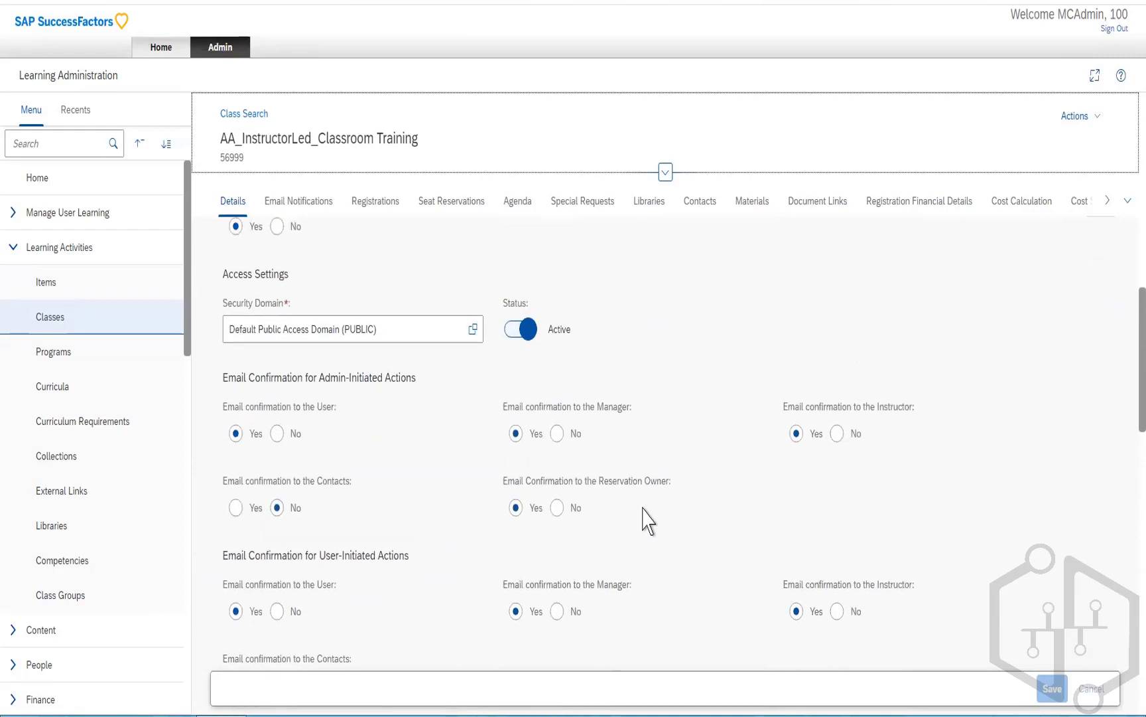
{"action": "scroll", "coordinate": [647, 518], "scroll_direction": "up", "scroll_amount": 6}
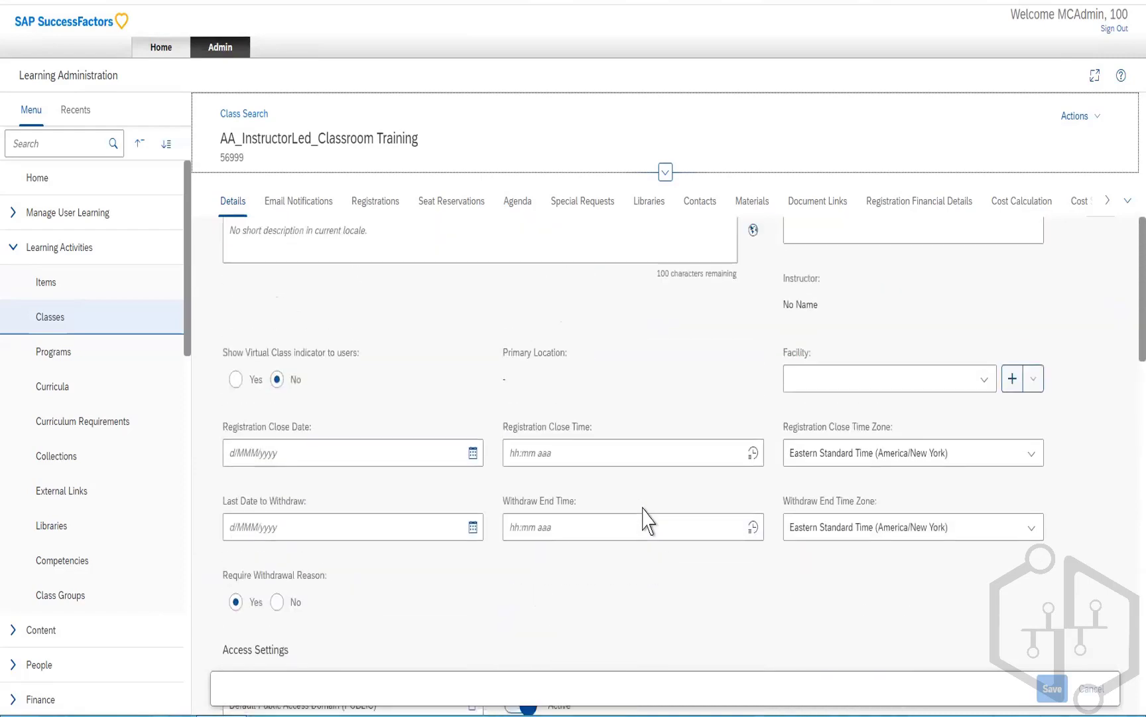
{"action": "scroll", "coordinate": [645, 510], "scroll_direction": "up", "scroll_amount": 2}
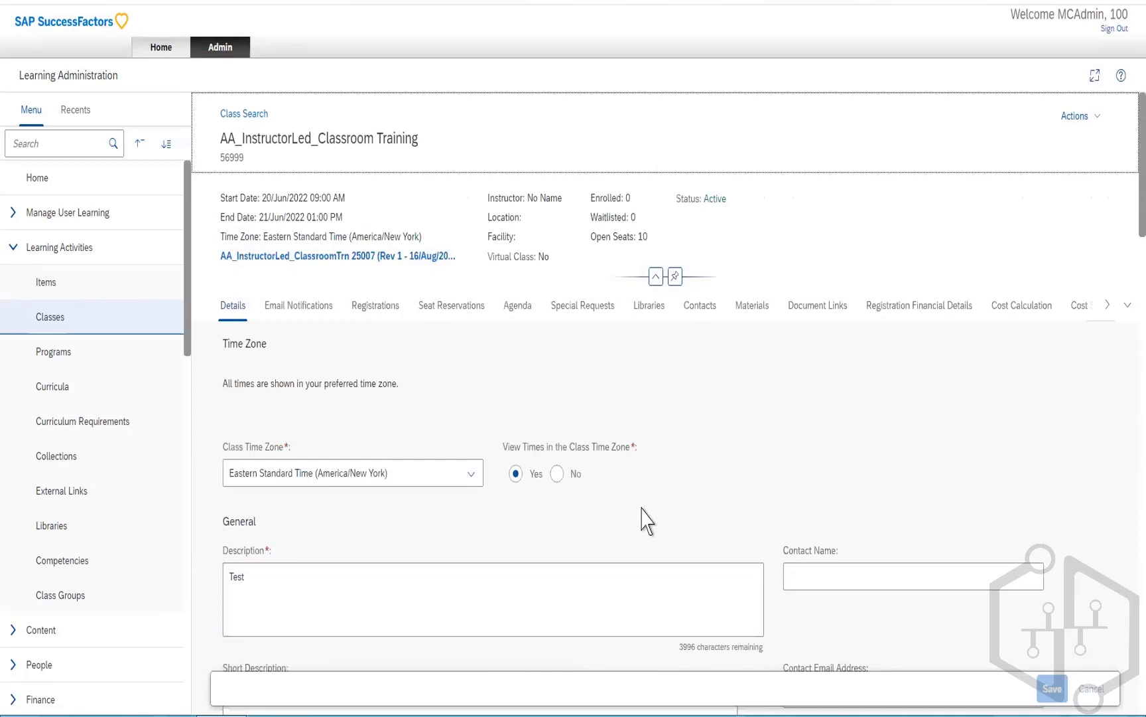
Check the actions available for the class and look over its time zone and general description fields again
{"action": "left_click", "coordinate": [1092, 124]}
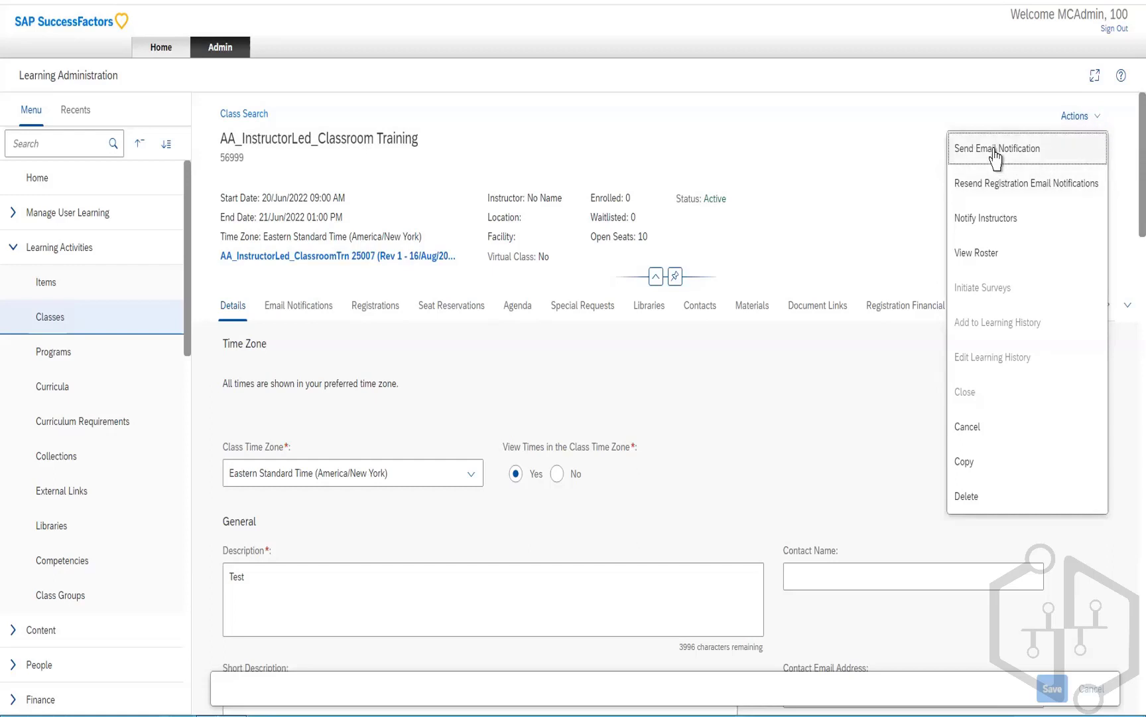
{"action": "left_click", "coordinate": [714, 436]}
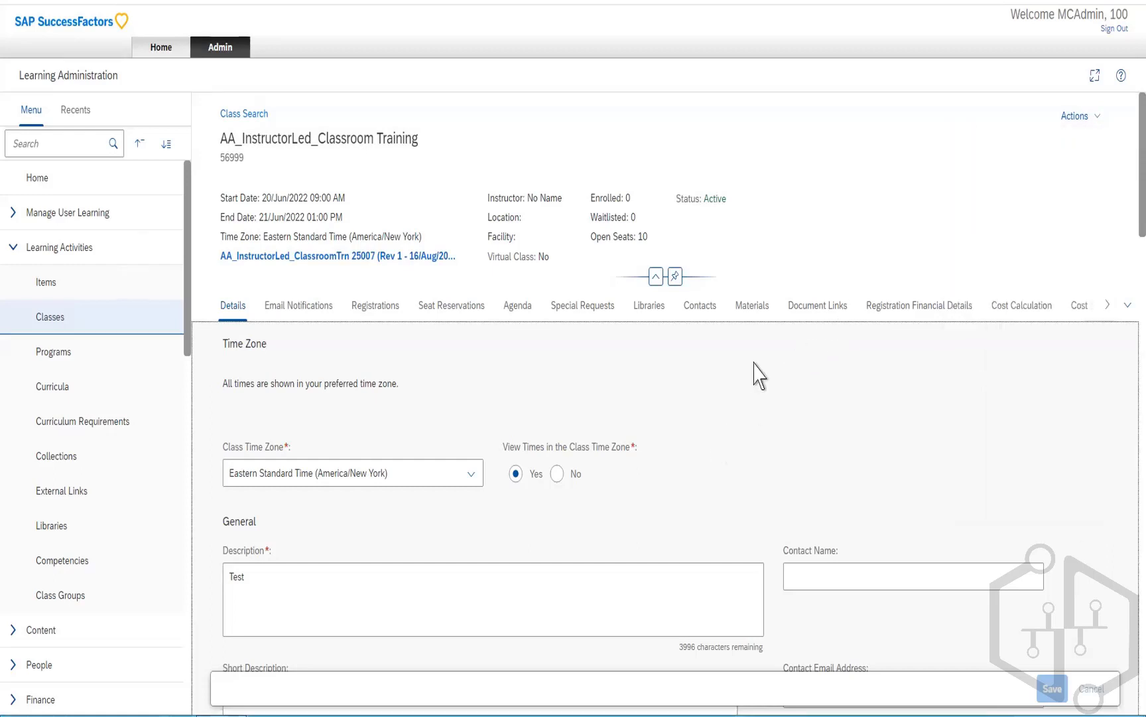
{"action": "scroll", "coordinate": [659, 428], "scroll_direction": "down", "scroll_amount": 1}
{"action": "scroll", "coordinate": [664, 429], "scroll_direction": "down", "scroll_amount": 2}
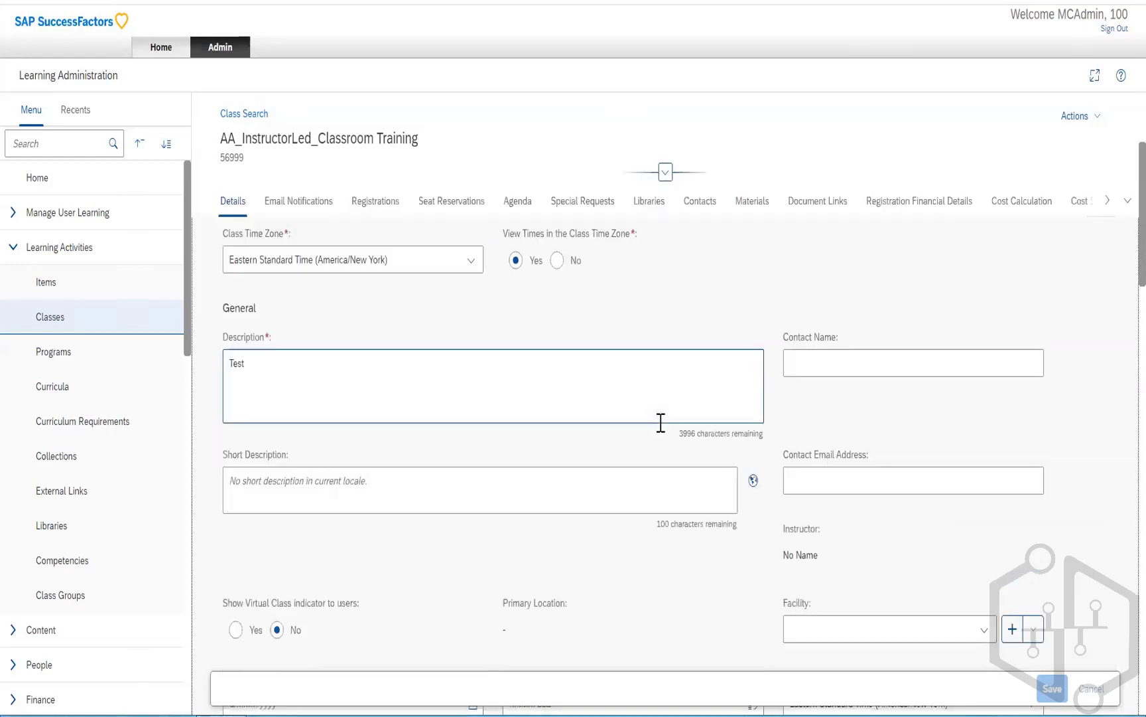
{"action": "scroll", "coordinate": [663, 431], "scroll_direction": "down", "scroll_amount": 1}
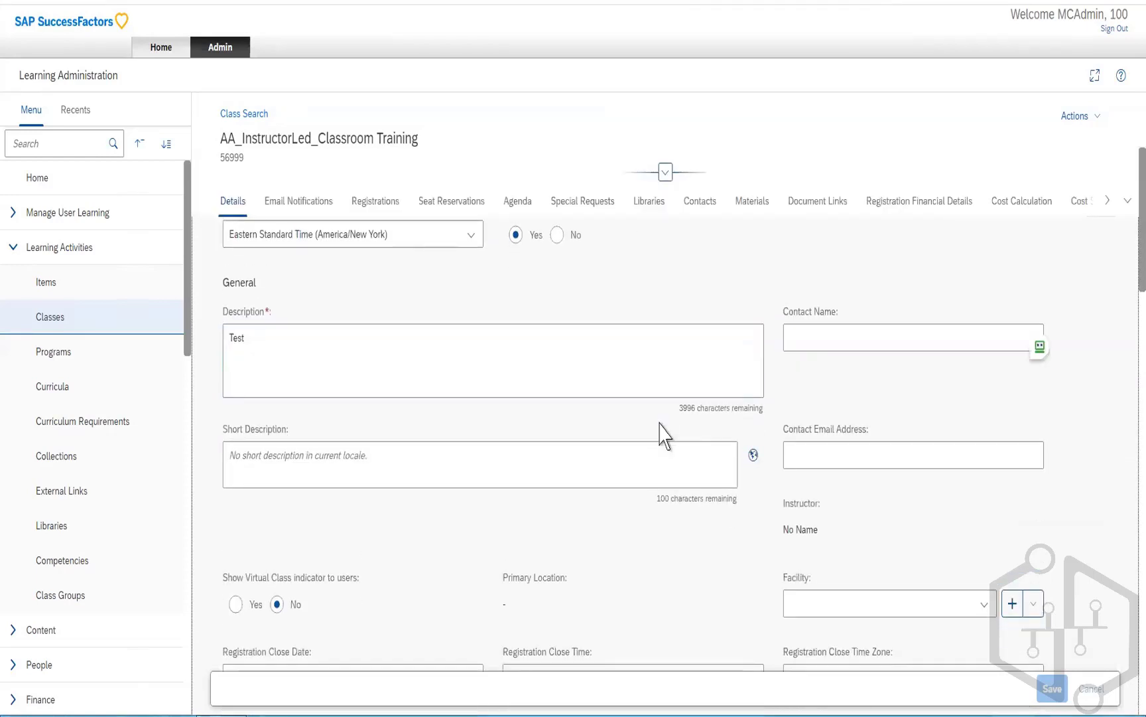
{"action": "scroll", "coordinate": [659, 423], "scroll_direction": "down", "scroll_amount": 1}
{"action": "scroll", "coordinate": [663, 435], "scroll_direction": "up", "scroll_amount": 3}
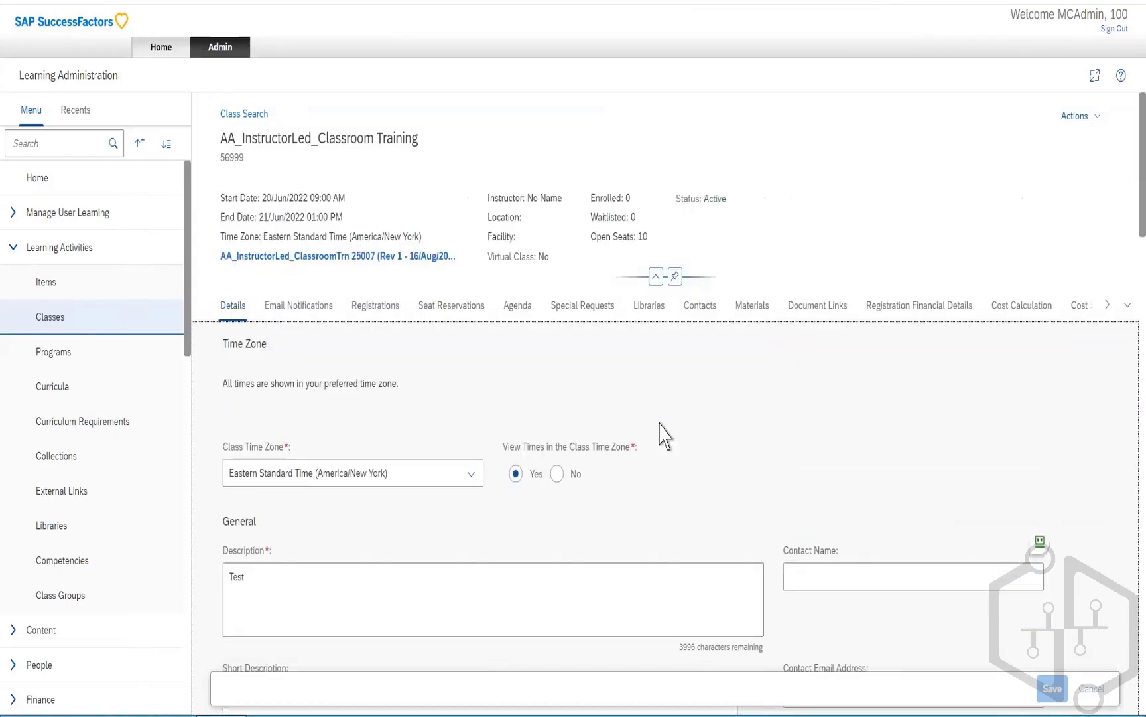
Review the class details again, covering registration dates, access, email confirmations, VLS settings, custom fields, registration settings and approval process
{"action": "scroll", "coordinate": [664, 431], "scroll_direction": "down", "scroll_amount": 3}
{"action": "scroll", "coordinate": [661, 422], "scroll_direction": "down", "scroll_amount": 3}
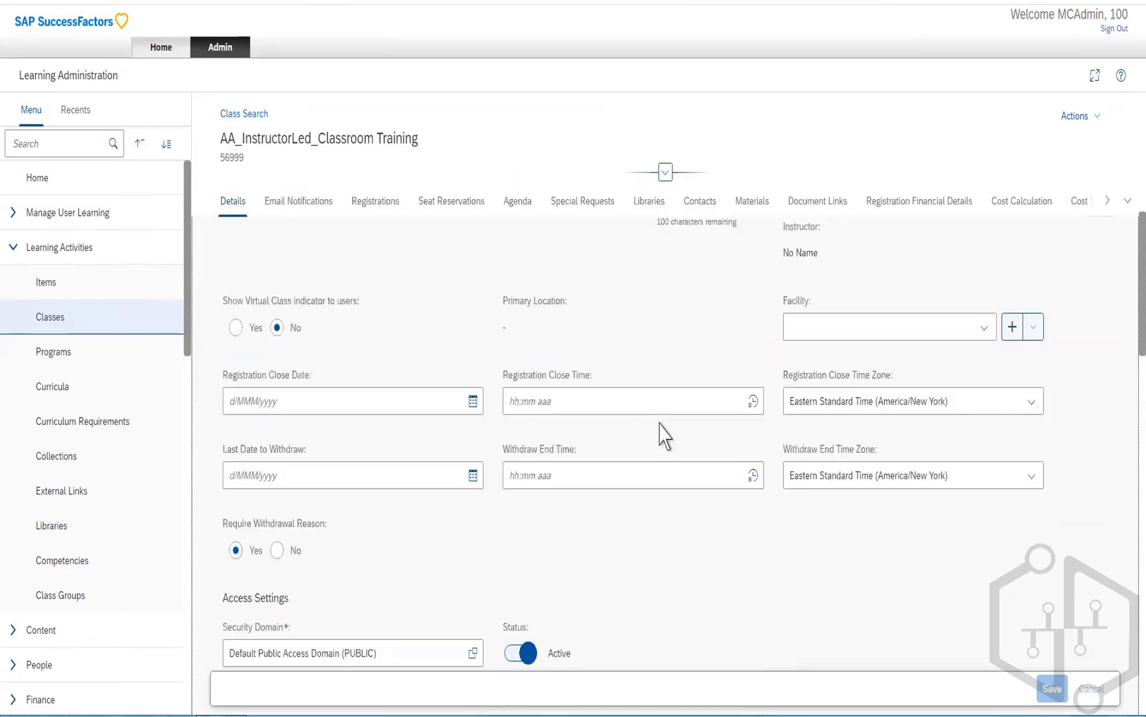
{"action": "scroll", "coordinate": [663, 435], "scroll_direction": "down", "scroll_amount": 3}
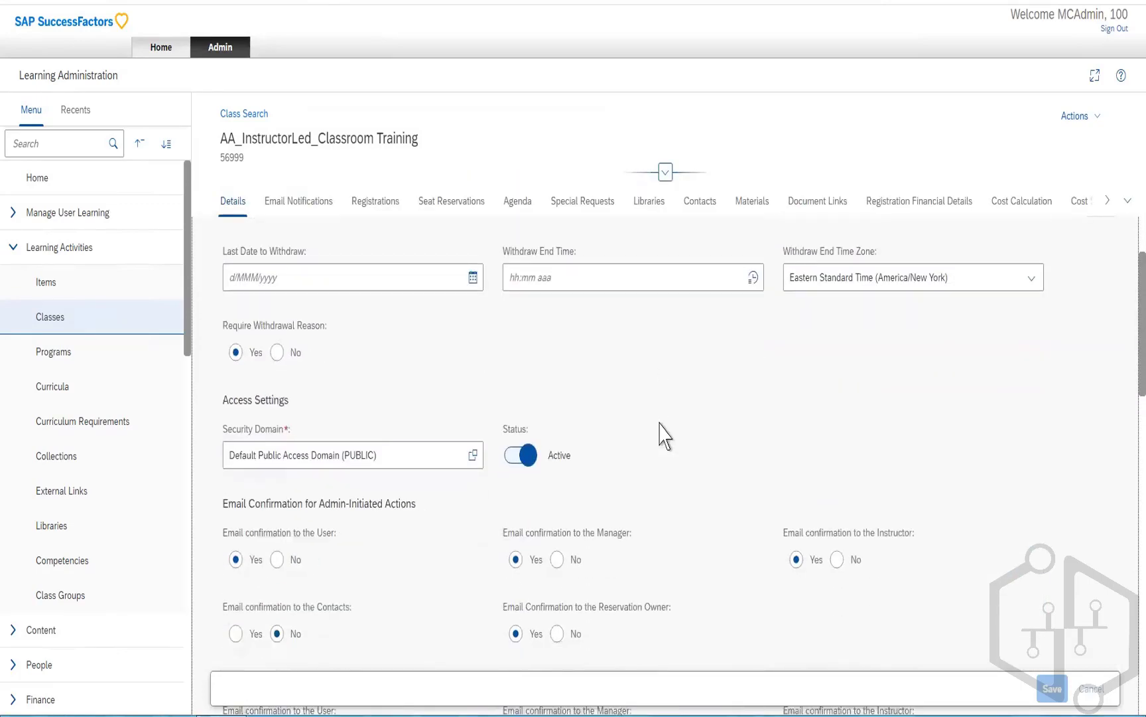
{"action": "scroll", "coordinate": [663, 435], "scroll_direction": "down", "scroll_amount": 6}
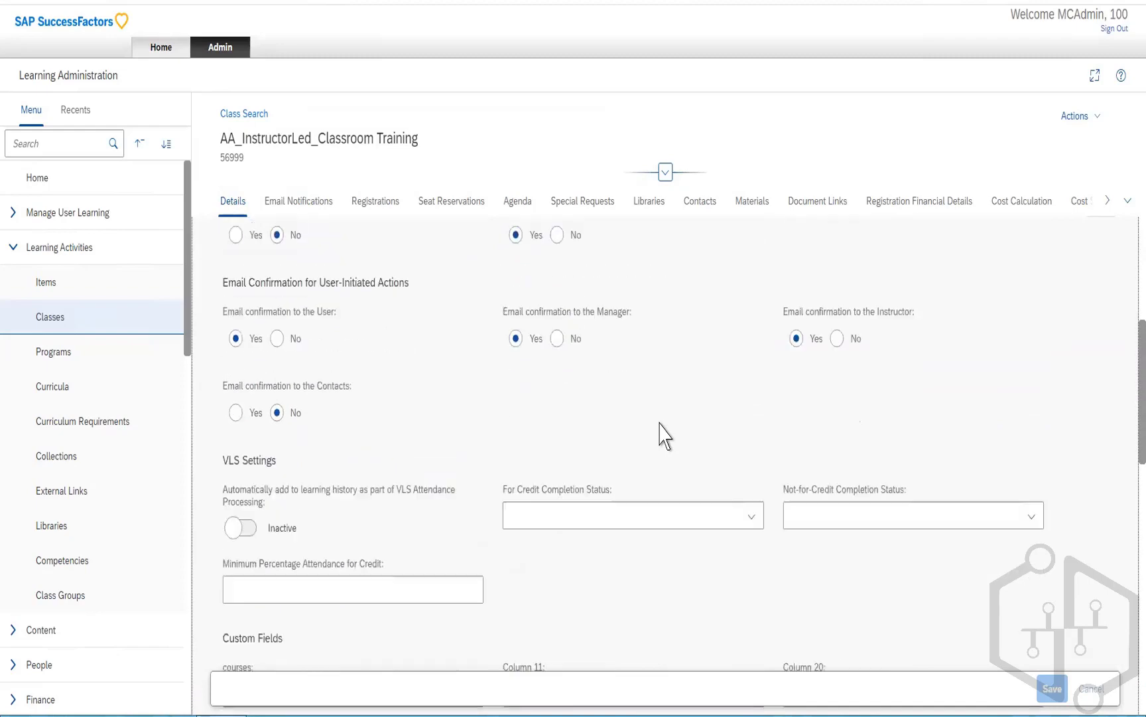
{"action": "scroll", "coordinate": [663, 435], "scroll_direction": "down", "scroll_amount": 6}
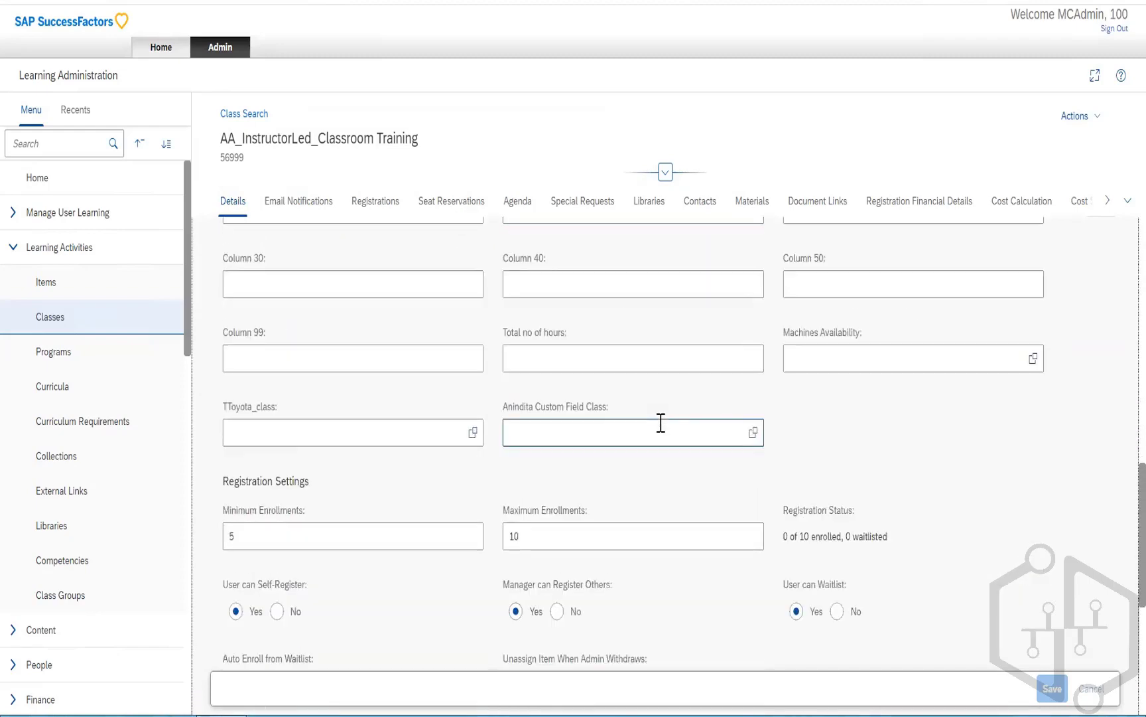
{"action": "scroll", "coordinate": [664, 435], "scroll_direction": "down", "scroll_amount": 6}
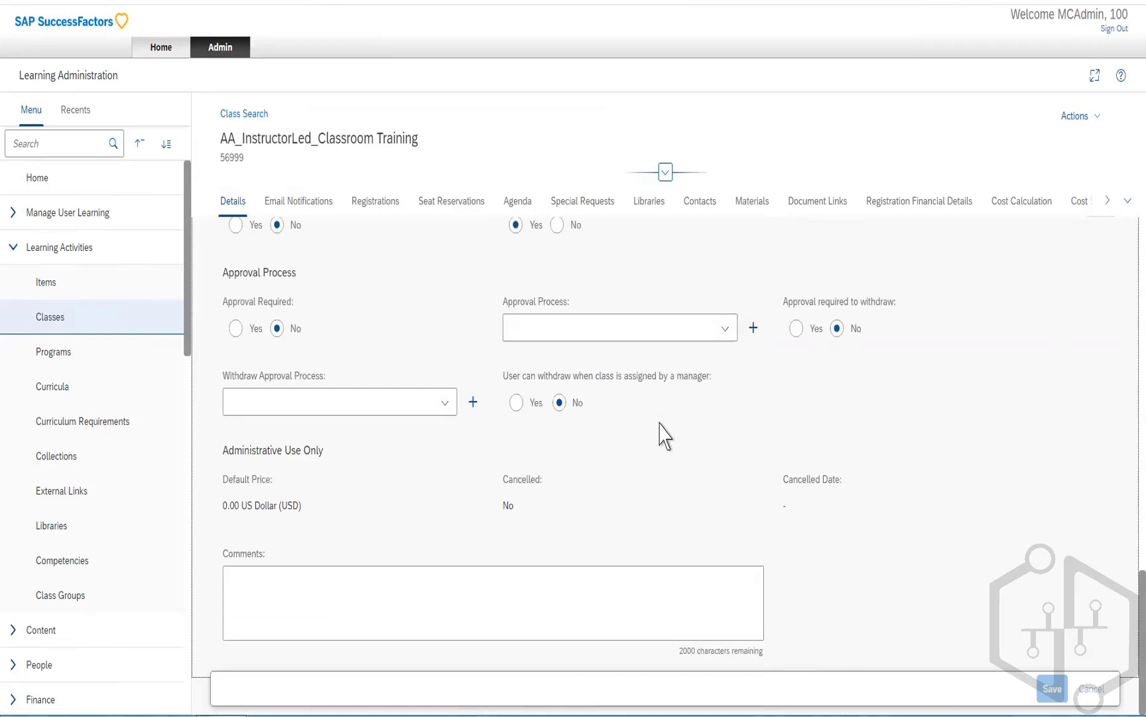
{"action": "scroll", "coordinate": [663, 434], "scroll_direction": "up", "scroll_amount": 11}
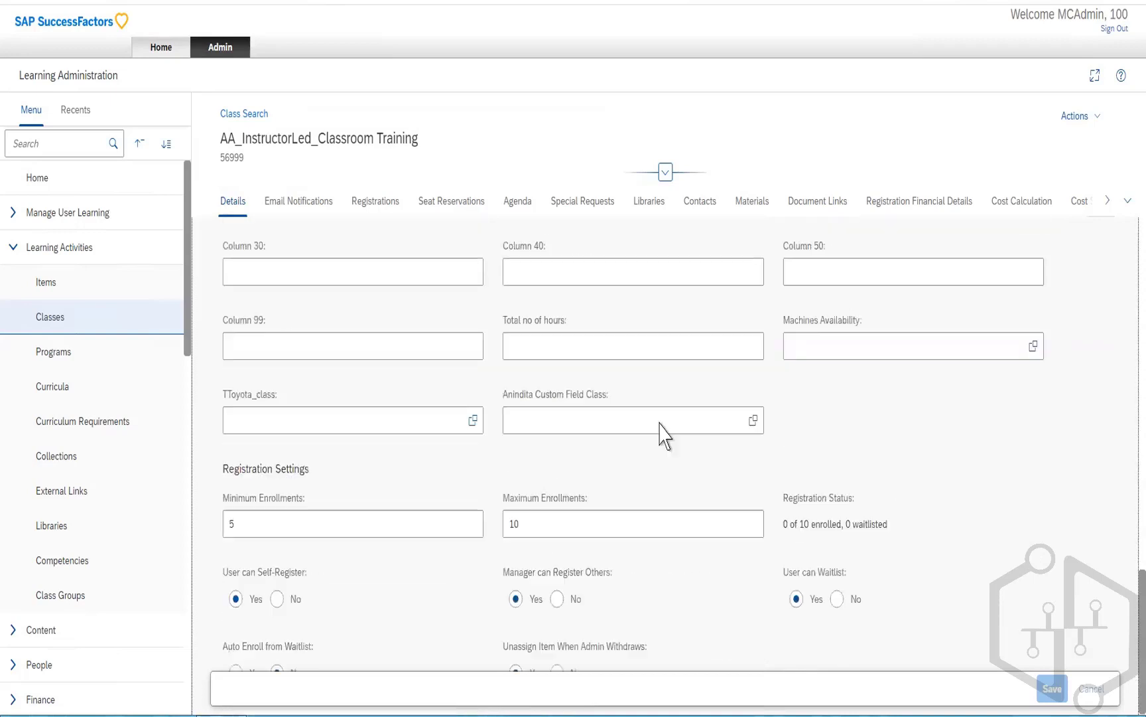
Search all active items, open Item_TEST_Survey (27014) and check its associated classes
{"action": "left_click", "coordinate": [86, 282]}
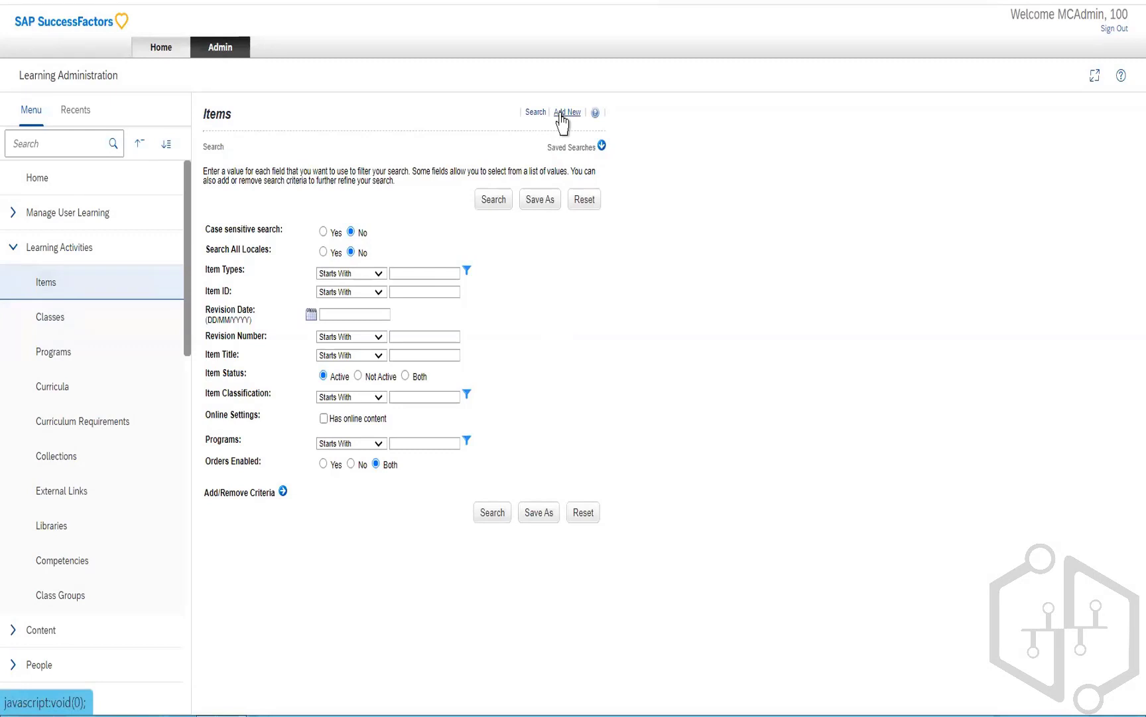
{"action": "left_click", "coordinate": [493, 514]}
{"action": "scroll", "coordinate": [364, 325], "scroll_direction": "down", "scroll_amount": 3}
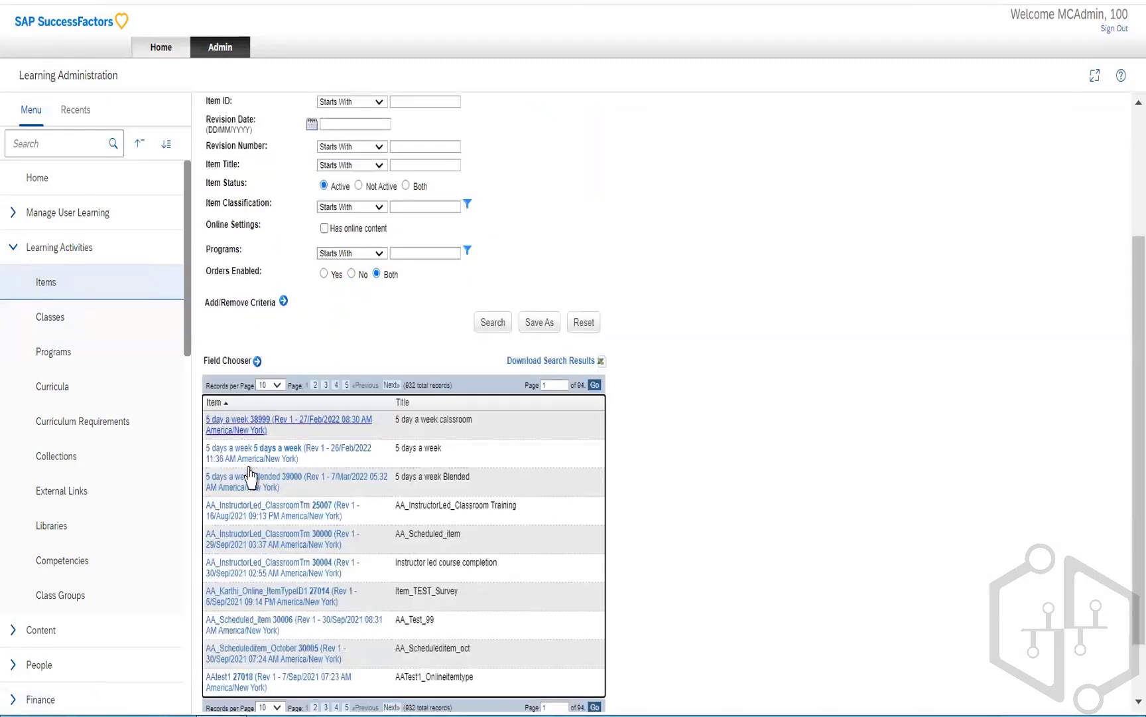
{"action": "left_click", "coordinate": [237, 609]}
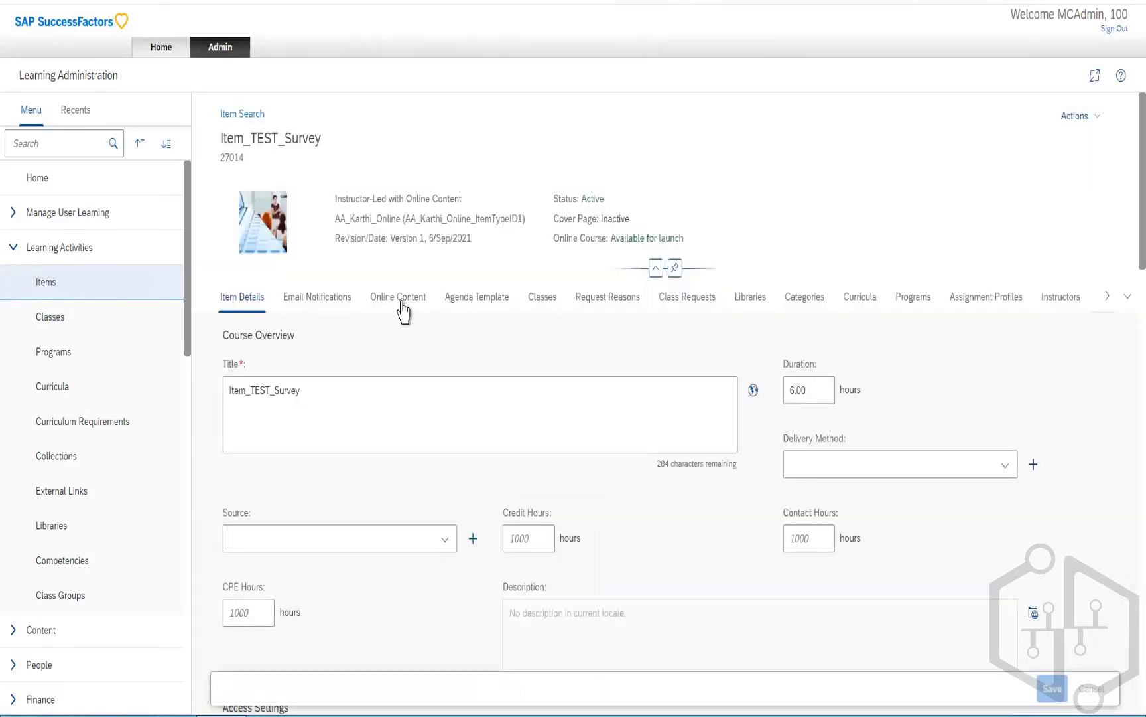
{"action": "left_click", "coordinate": [543, 297]}
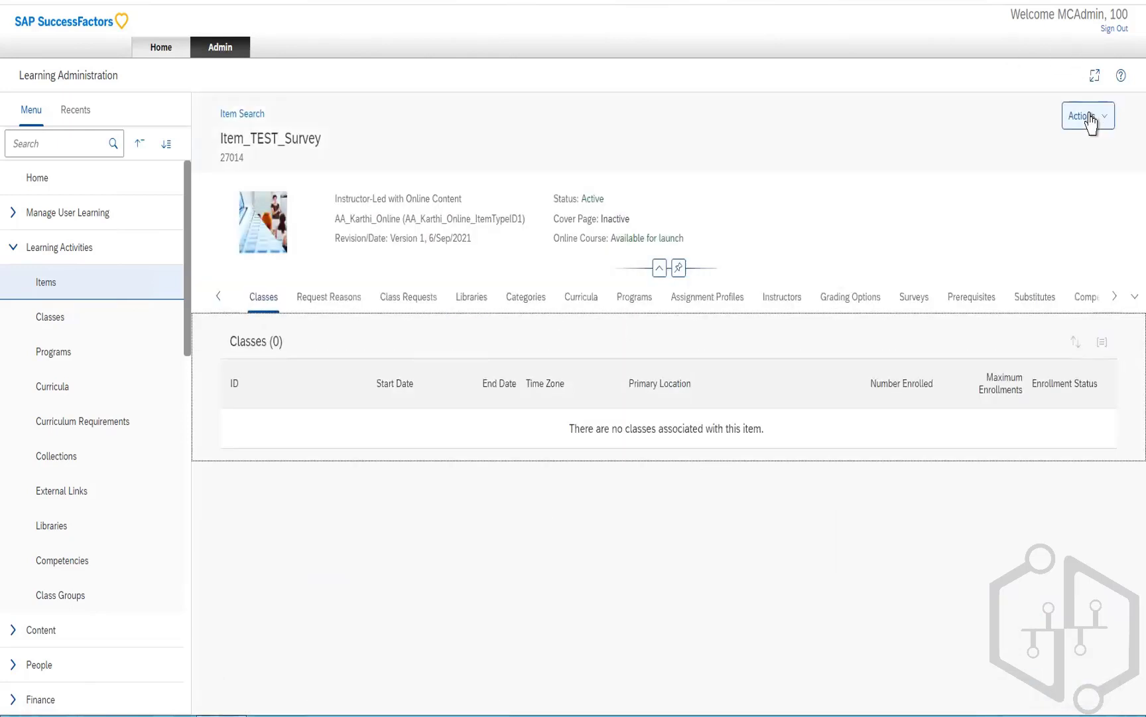
Start assigning the item and search for users without a keyword to pick them from a list
{"action": "left_click", "coordinate": [1087, 117]}
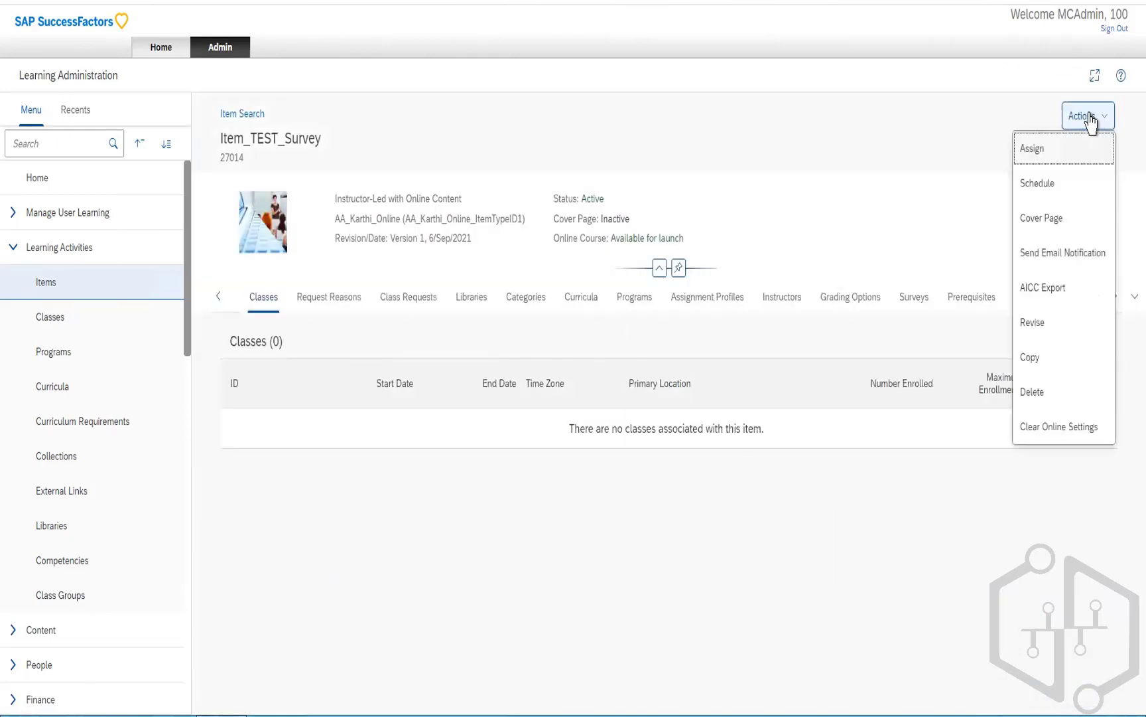
{"action": "left_click", "coordinate": [1055, 154]}
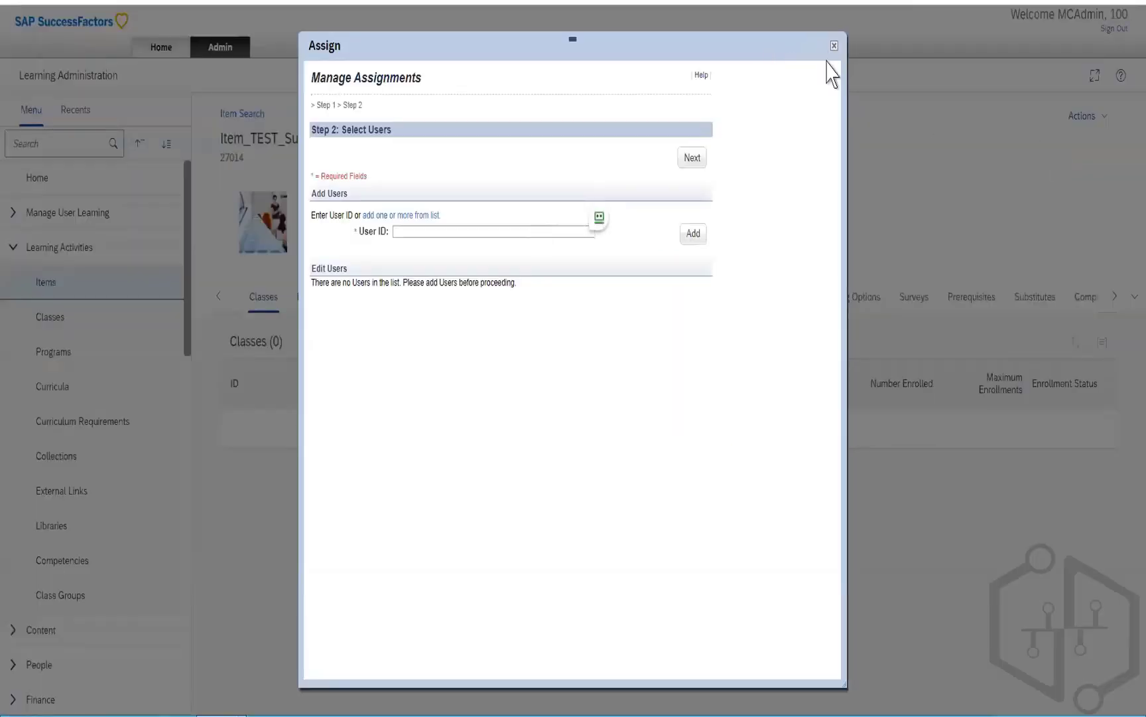
{"action": "left_click", "coordinate": [411, 216]}
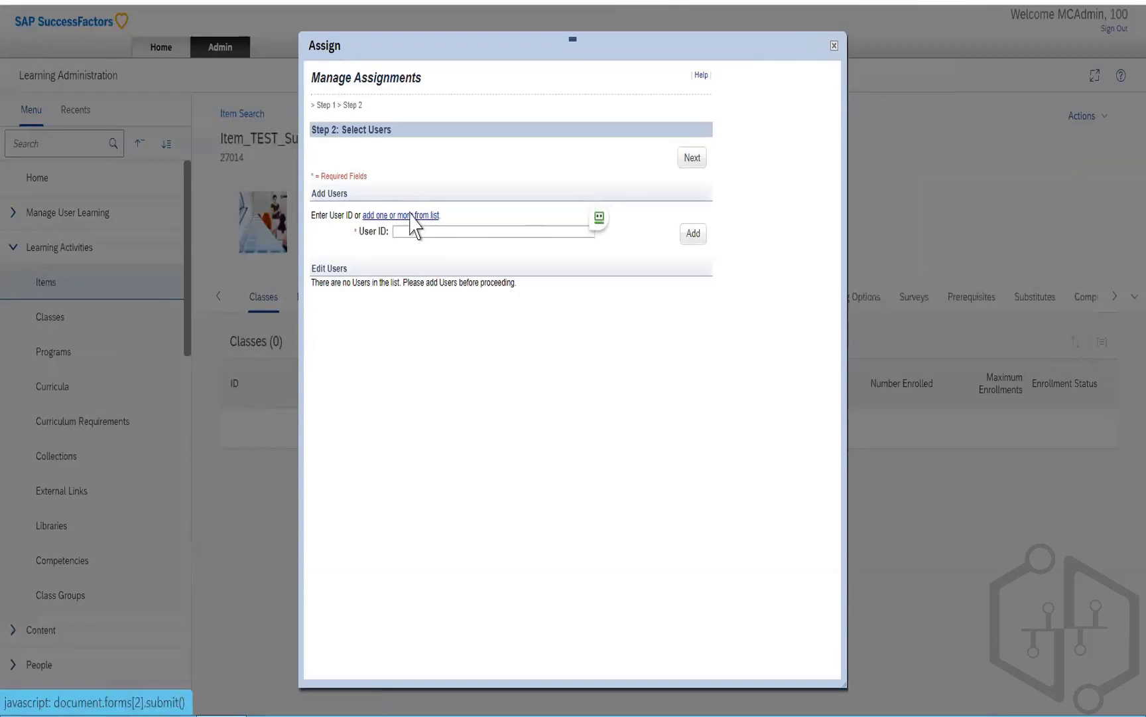
{"action": "left_click", "coordinate": [534, 240]}
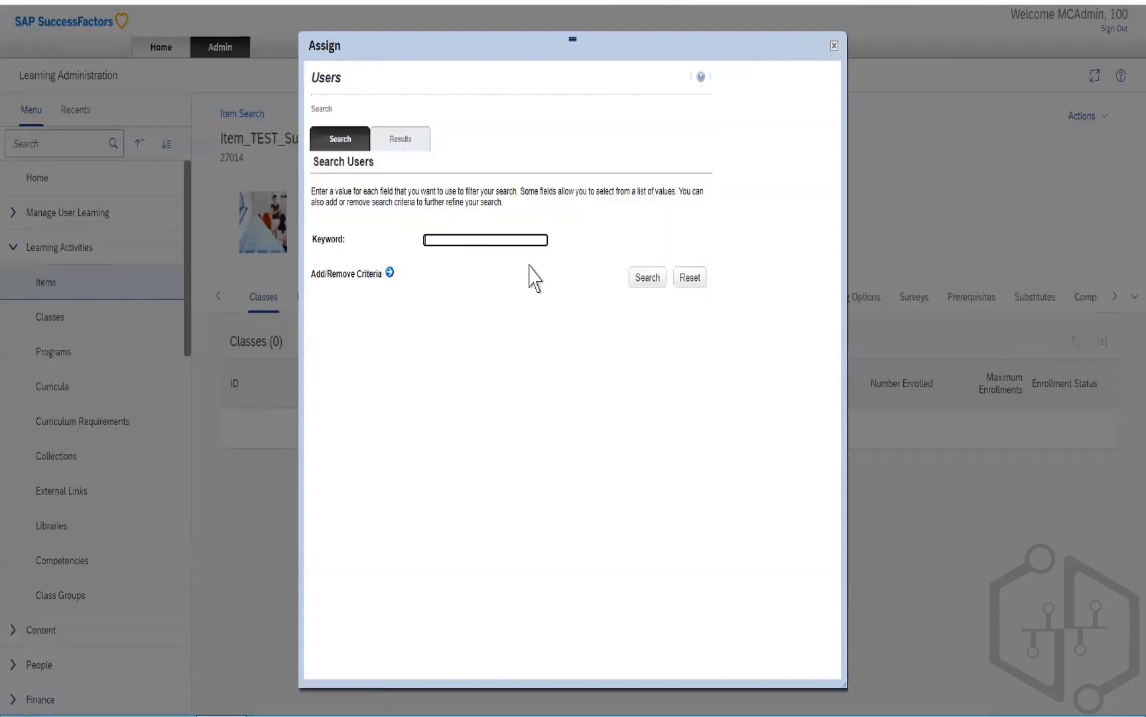
{"action": "left_click", "coordinate": [644, 279]}
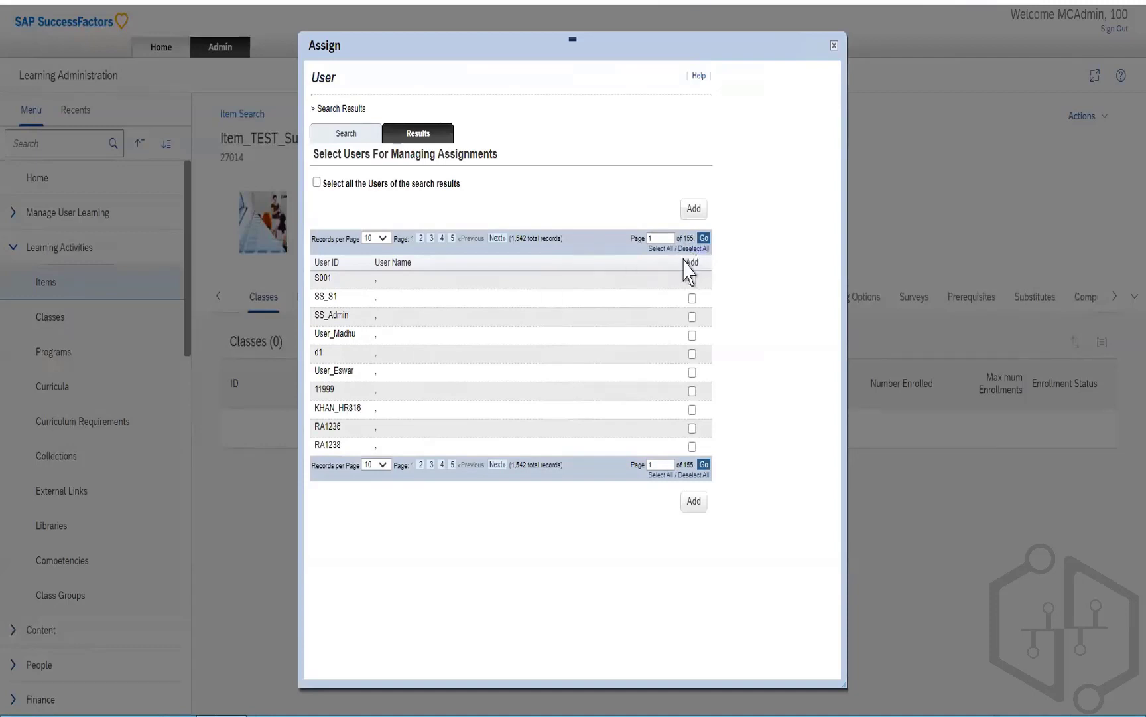
Add all users on the first results page to the assignment, apply the changes and close the Assign window
{"action": "left_click", "coordinate": [660, 249]}
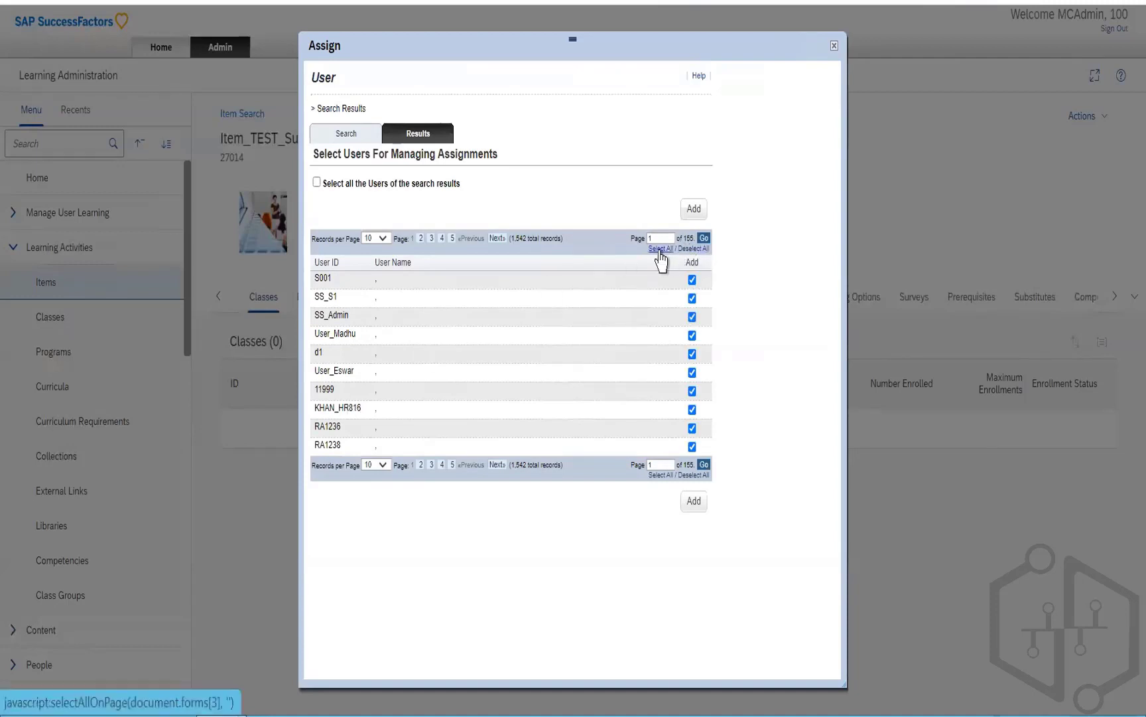
{"action": "left_click", "coordinate": [691, 504]}
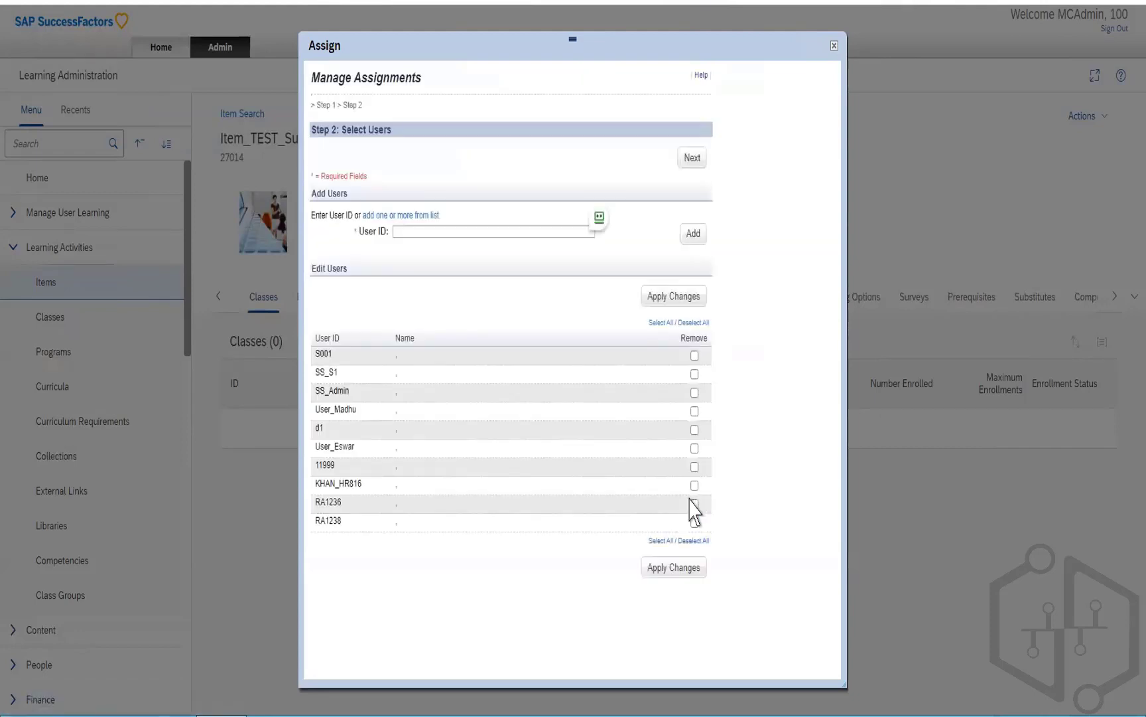
{"action": "left_click", "coordinate": [674, 571]}
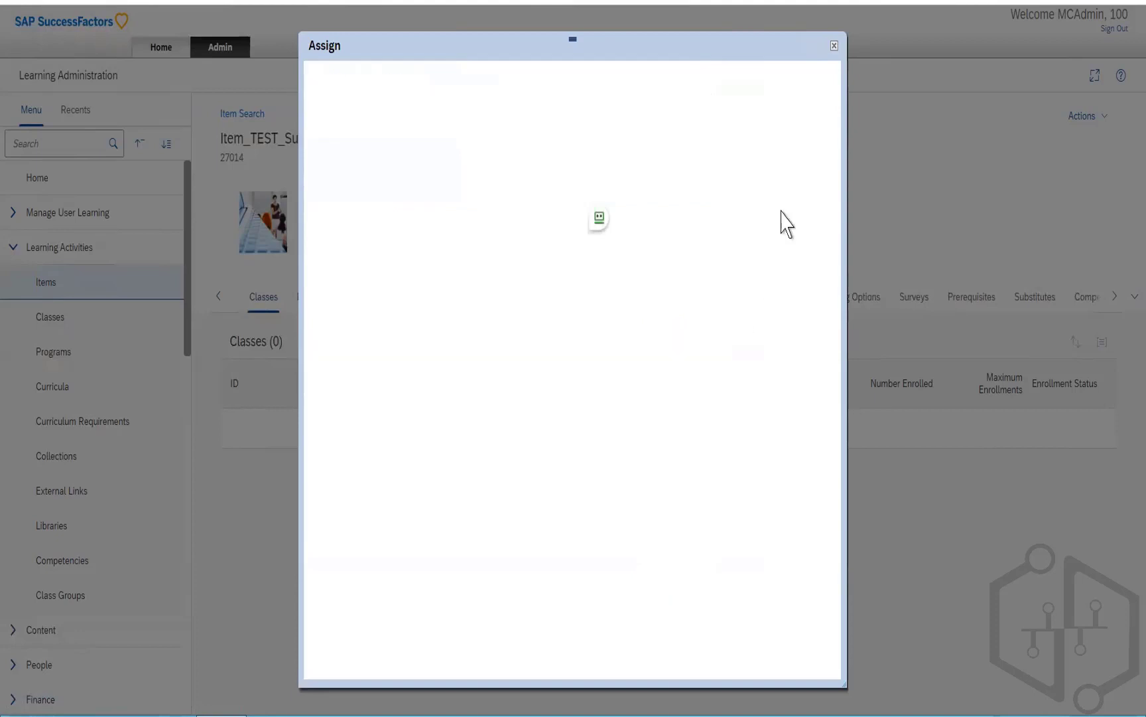
{"action": "left_click", "coordinate": [834, 47]}
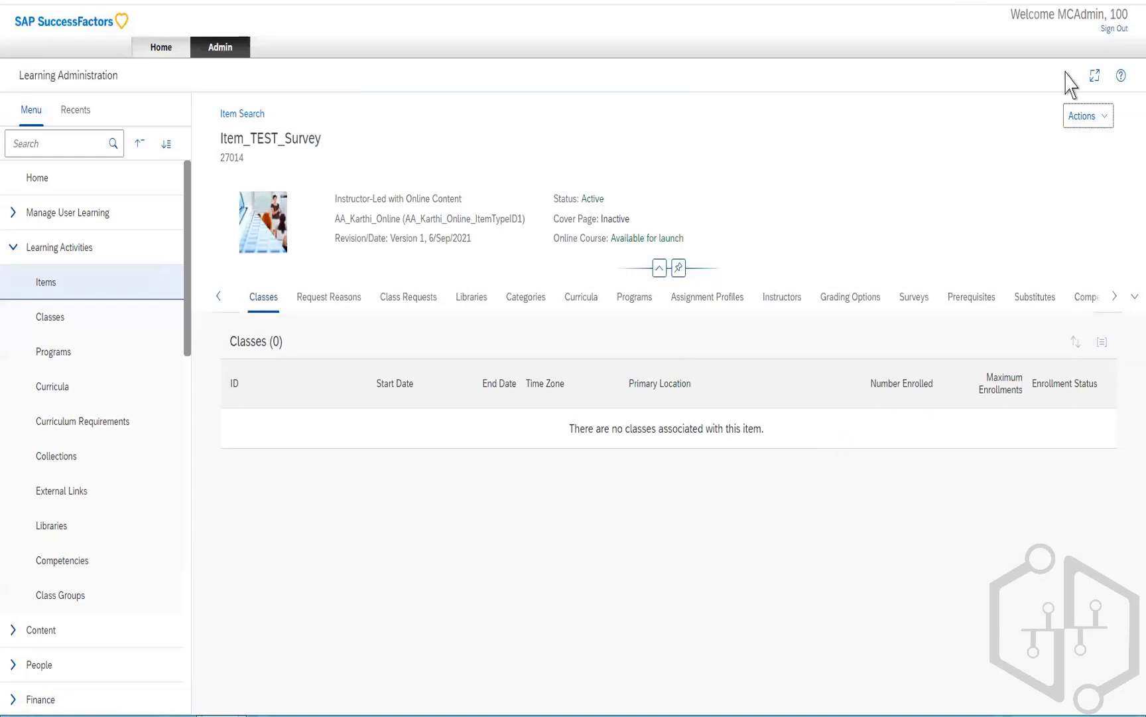
Start scheduling a new class for Item_TEST_Survey and check the available item types
{"action": "left_click", "coordinate": [1096, 118]}
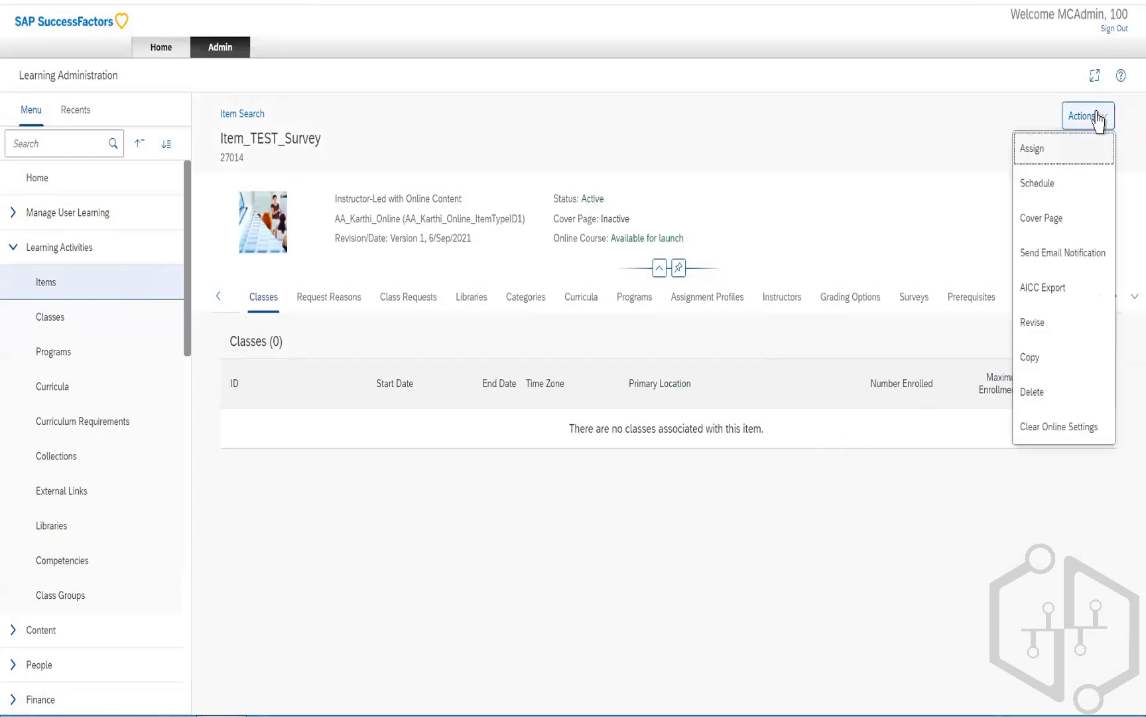
{"action": "left_click", "coordinate": [1054, 193]}
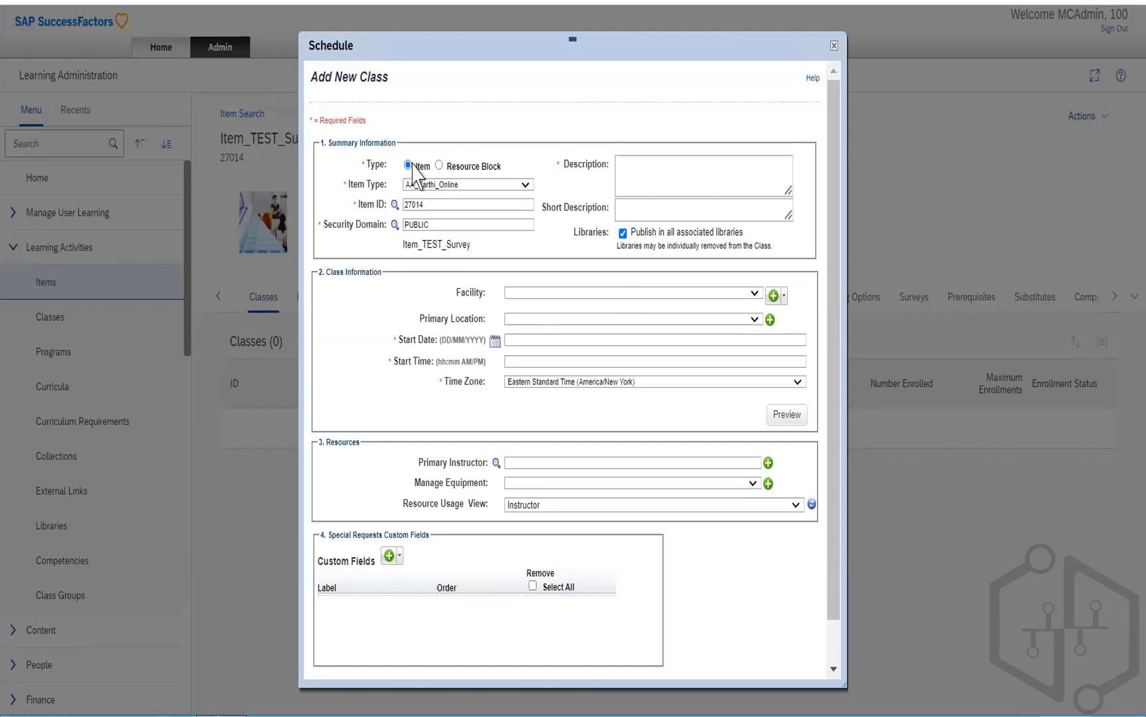
{"action": "left_click", "coordinate": [524, 185]}
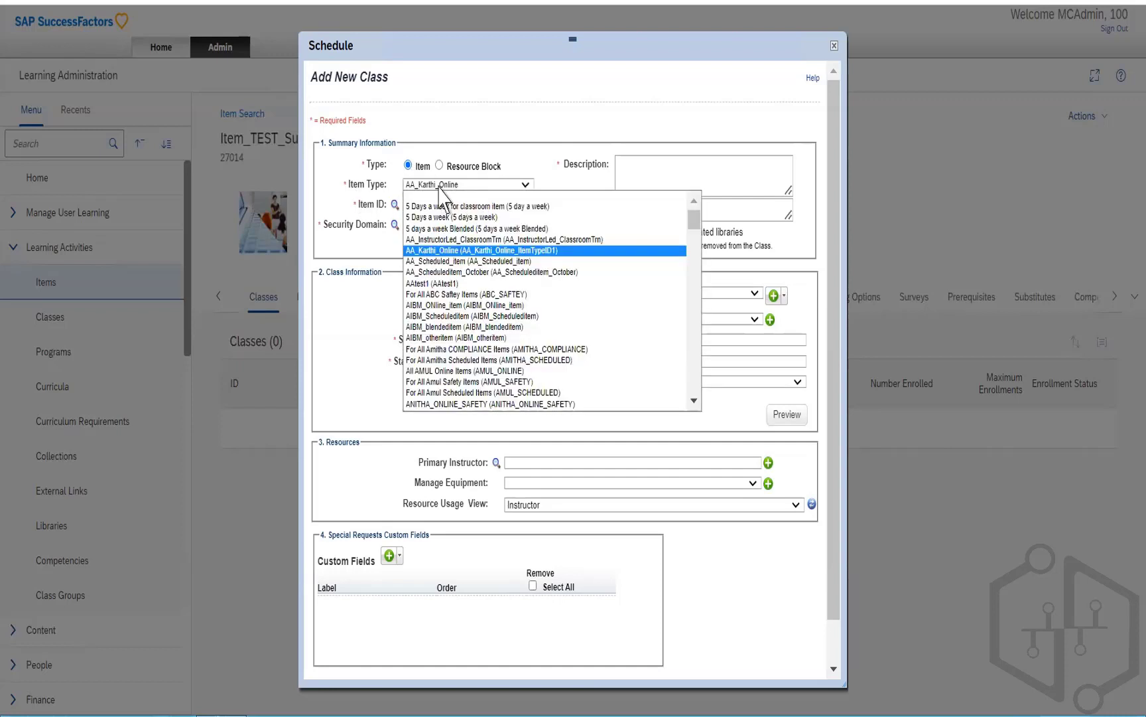
{"action": "left_click", "coordinate": [468, 114]}
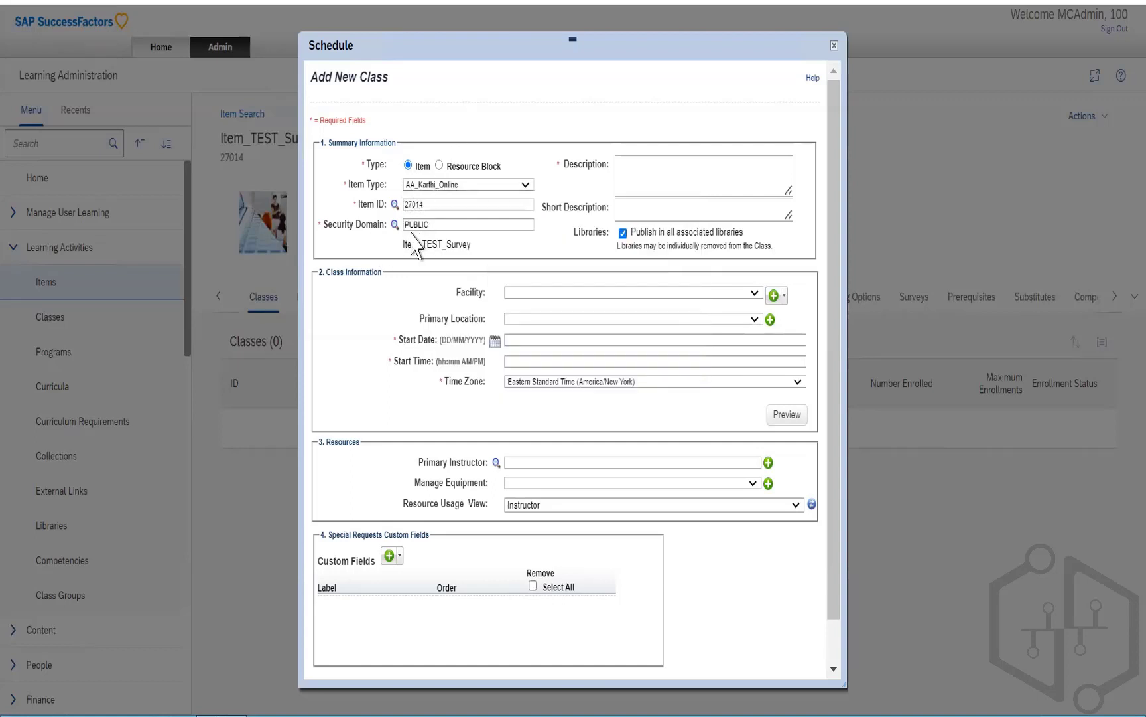
Enter Test as both the description and the short description of the new class
{"action": "left_click", "coordinate": [661, 178]}
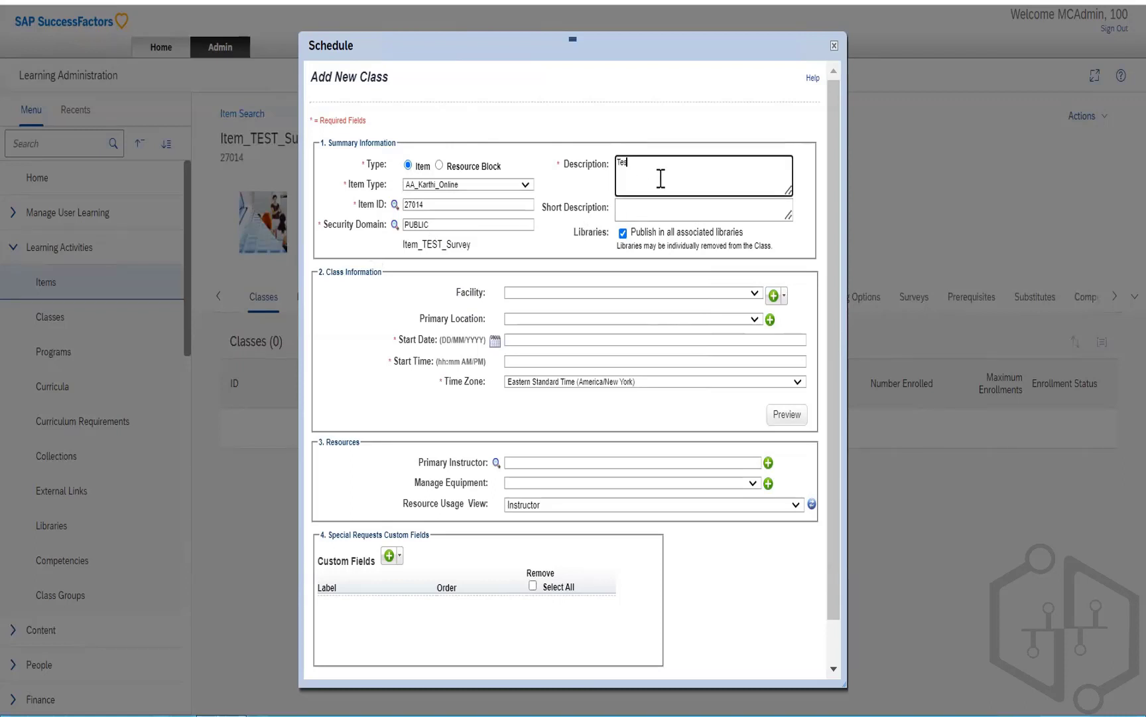
{"action": "type", "text": "t"}
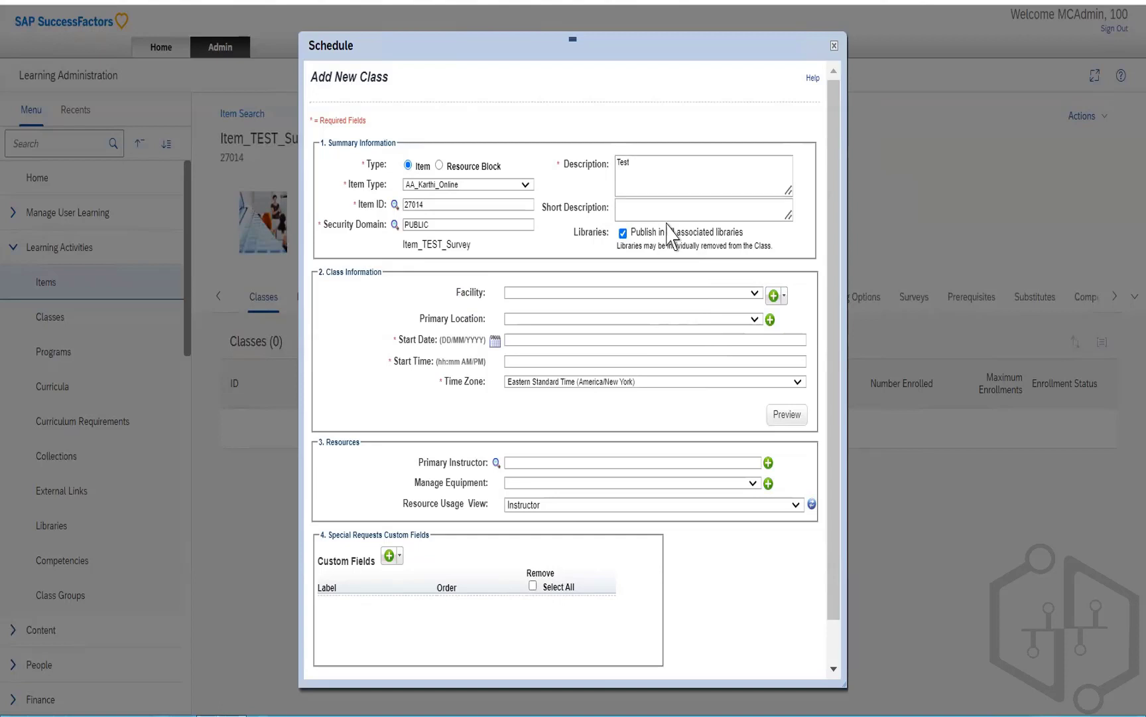
{"action": "left_click", "coordinate": [667, 213]}
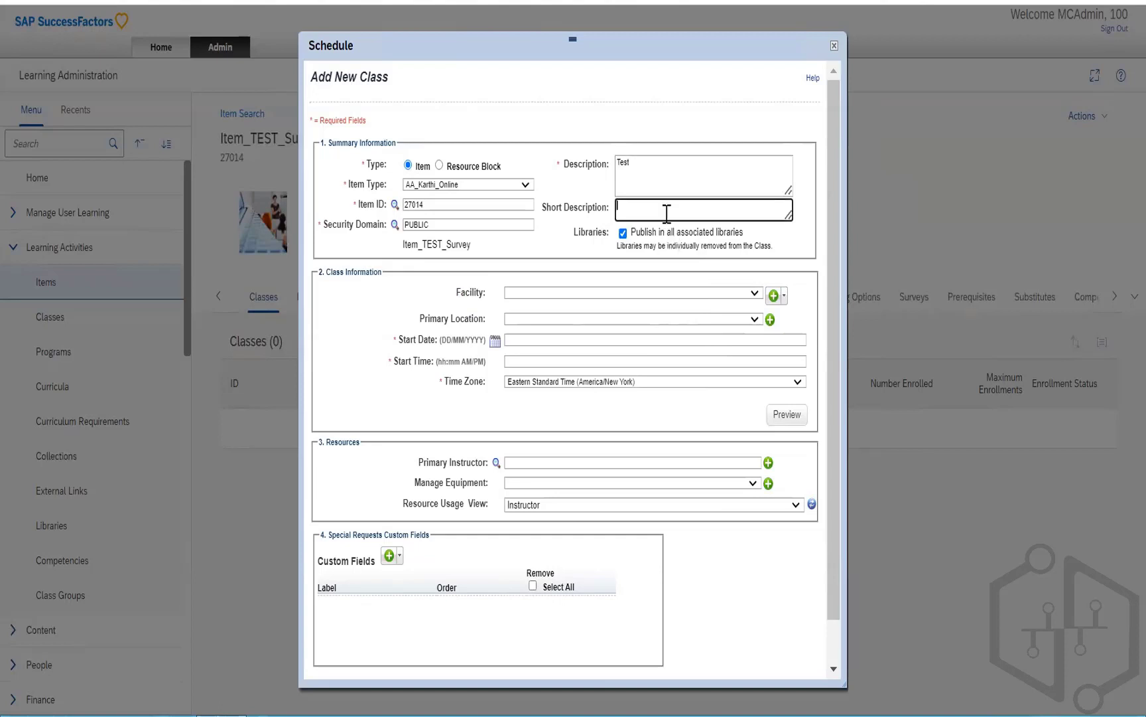
{"action": "type", "text": "Test"}
Set the class facility to SAP Germany (GermanySSK) and check the primary locations offered for it
{"action": "left_click", "coordinate": [755, 296]}
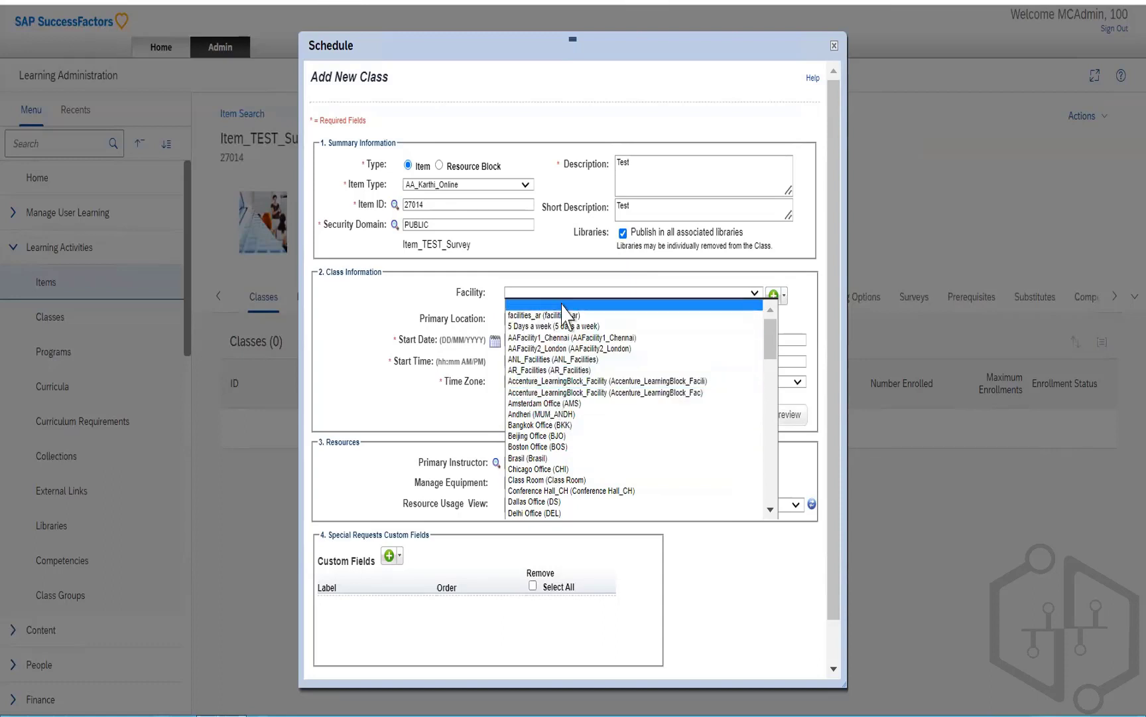
{"action": "key", "text": "s"}
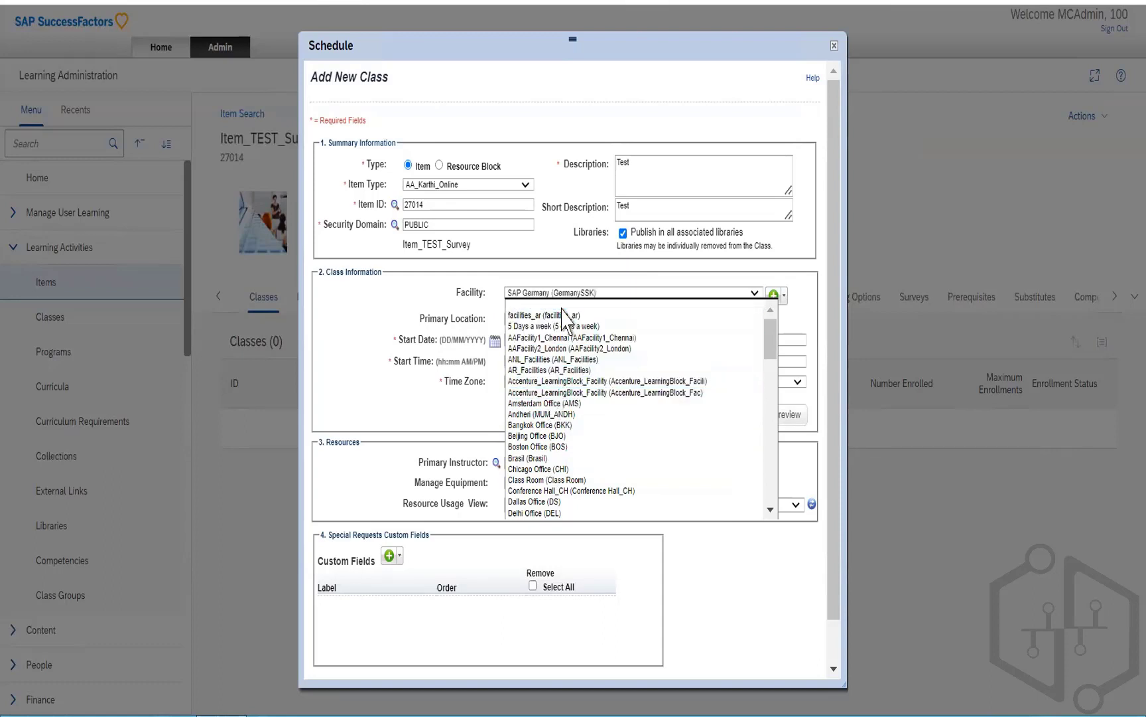
{"action": "key", "text": "Down"}
{"action": "key", "text": "Down"}
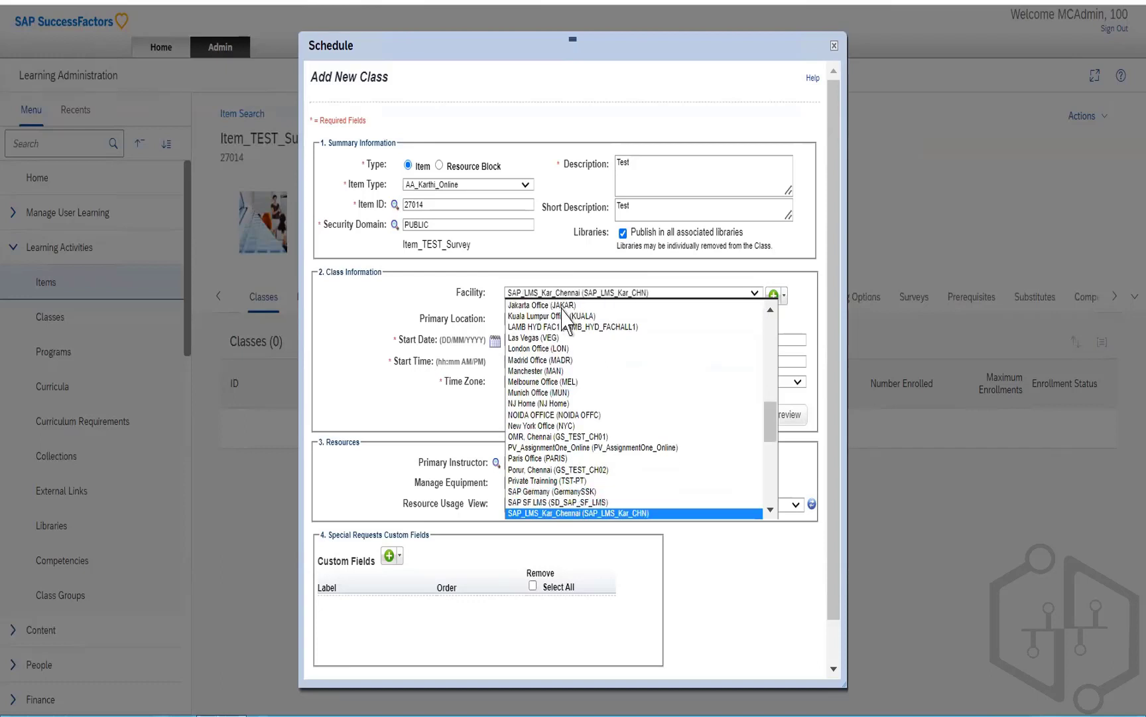
{"action": "key", "text": "Down"}
{"action": "key", "text": "Down"}
{"action": "key", "text": "Down"}
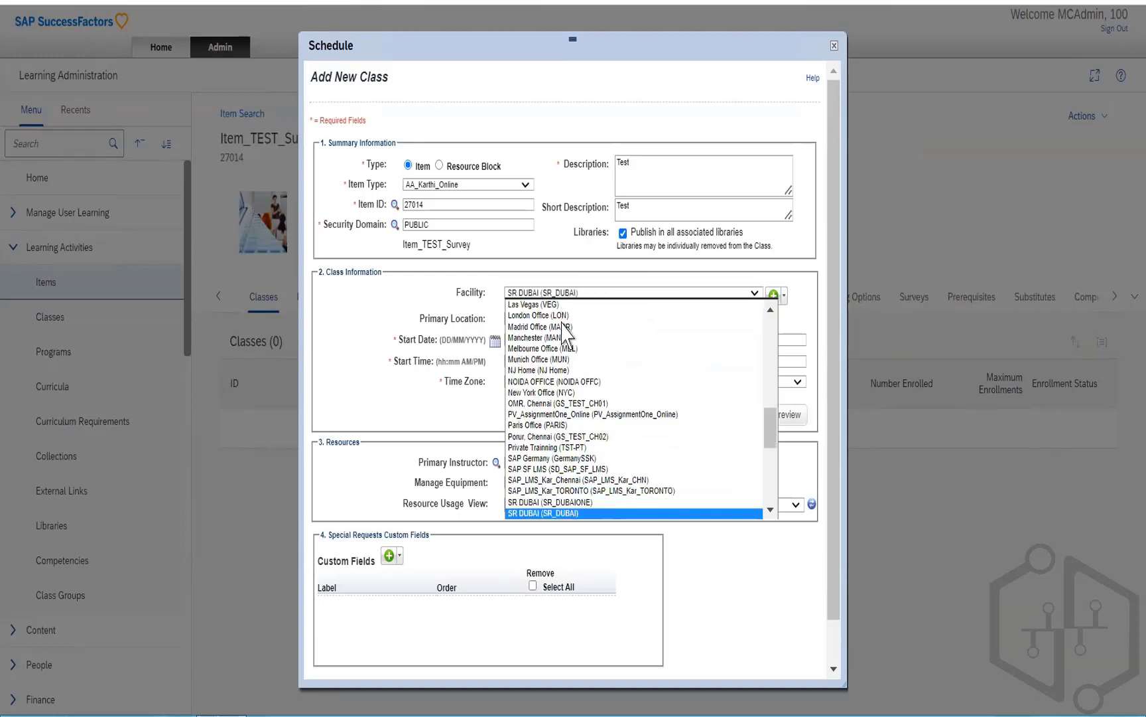
{"action": "left_click", "coordinate": [539, 460]}
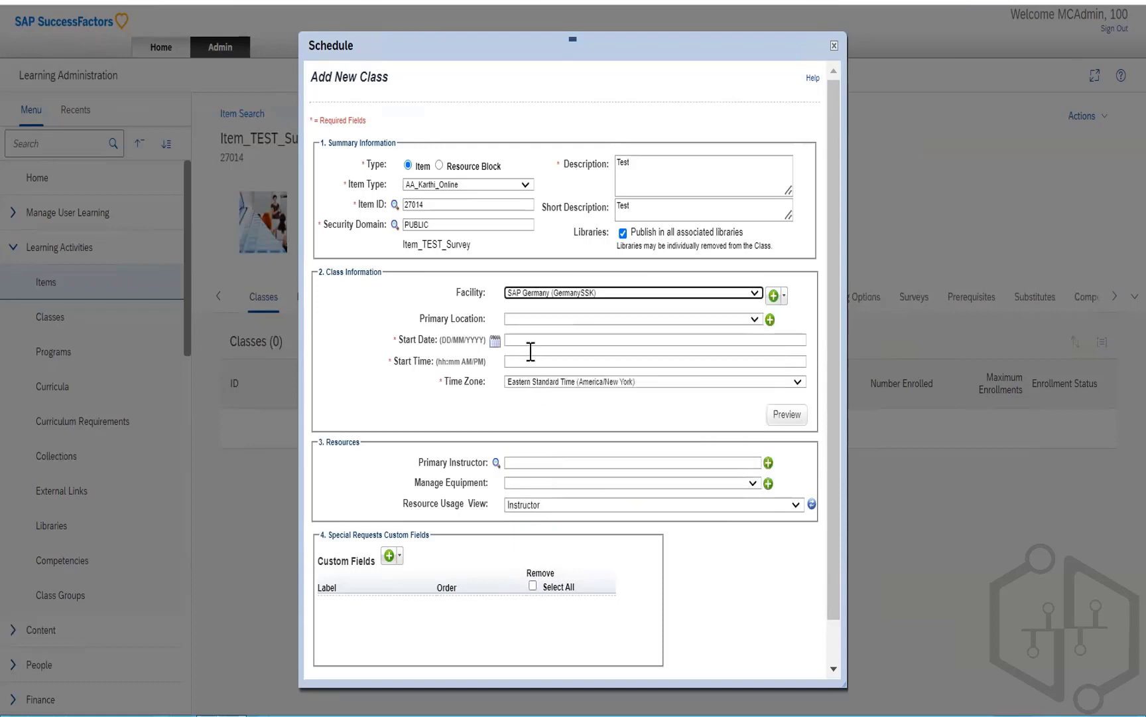
{"action": "left_click", "coordinate": [755, 320]}
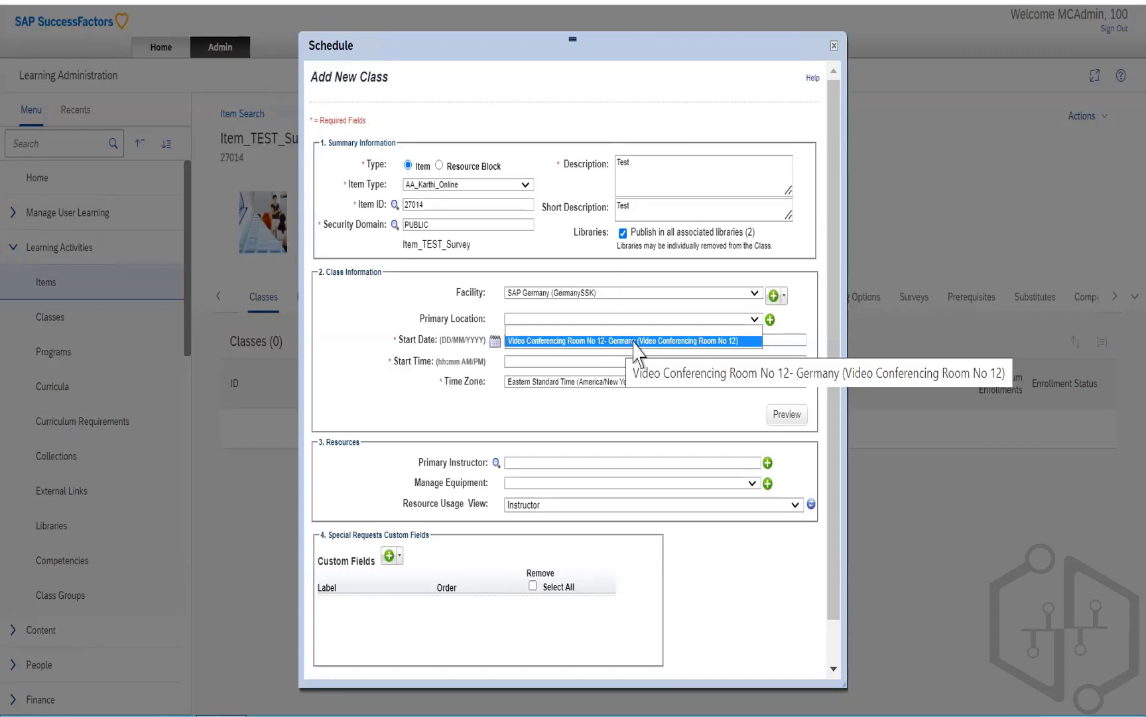
Set the class facility to NJ Home (NJ Home) and its primary location to Online (Online)
{"action": "left_click", "coordinate": [757, 293]}
{"action": "left_click", "coordinate": [756, 291]}
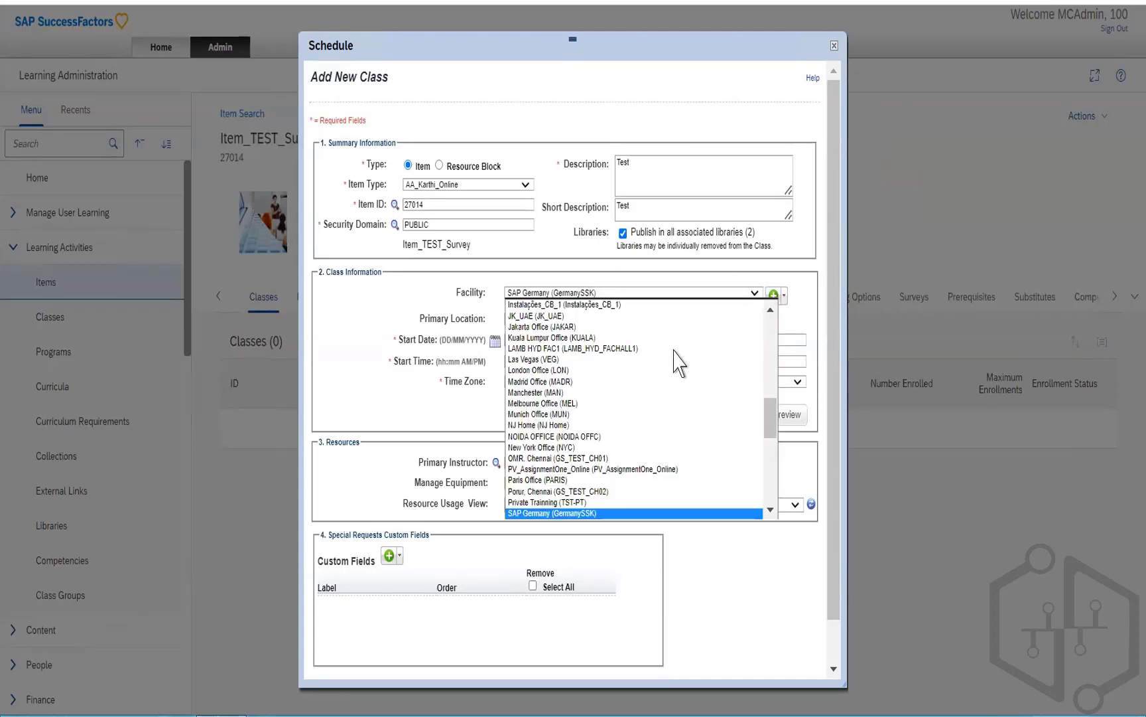
{"action": "left_click", "coordinate": [561, 425]}
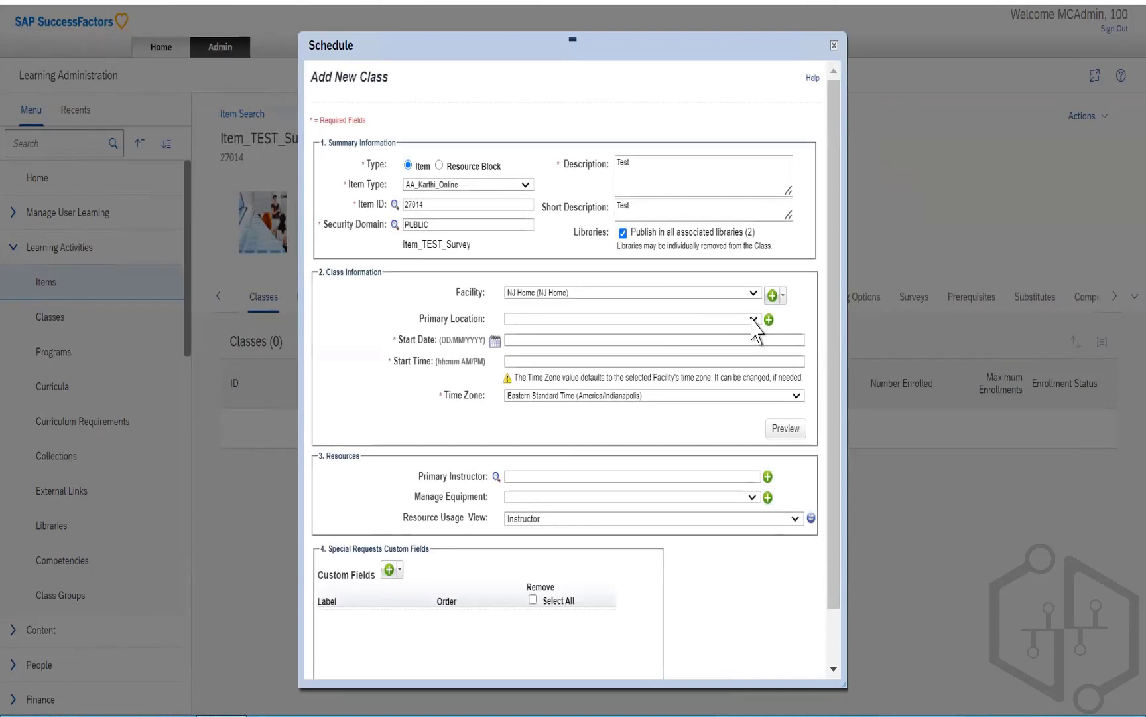
{"action": "left_click", "coordinate": [753, 319]}
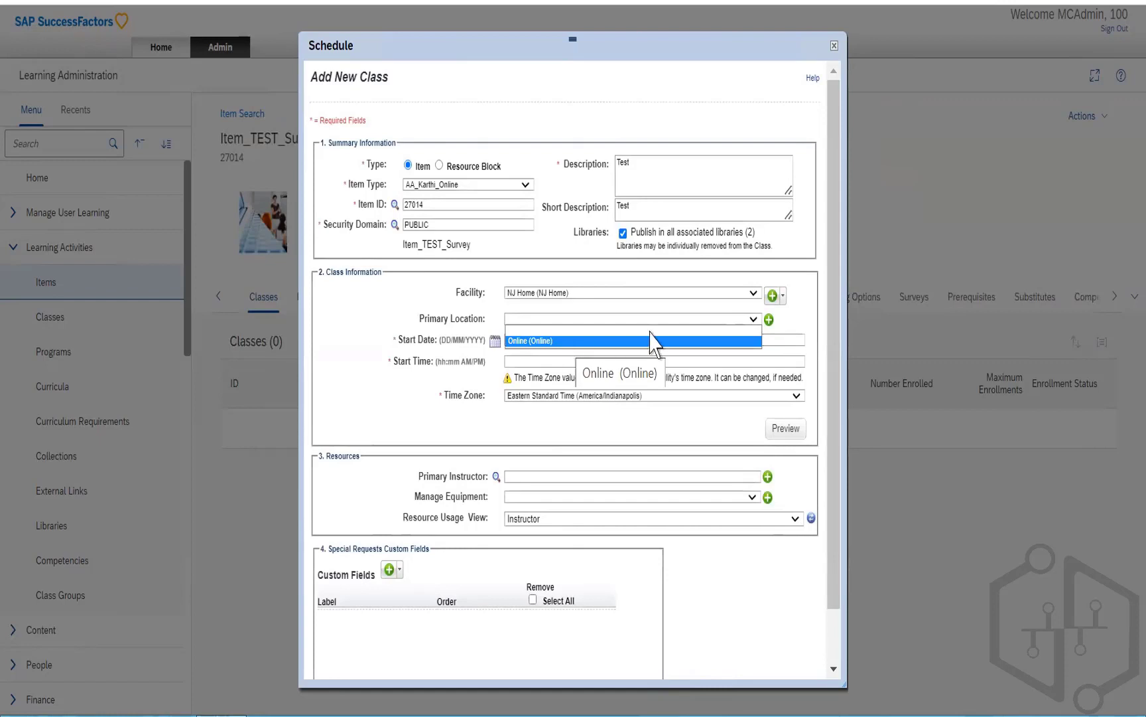
{"action": "left_click", "coordinate": [564, 341]}
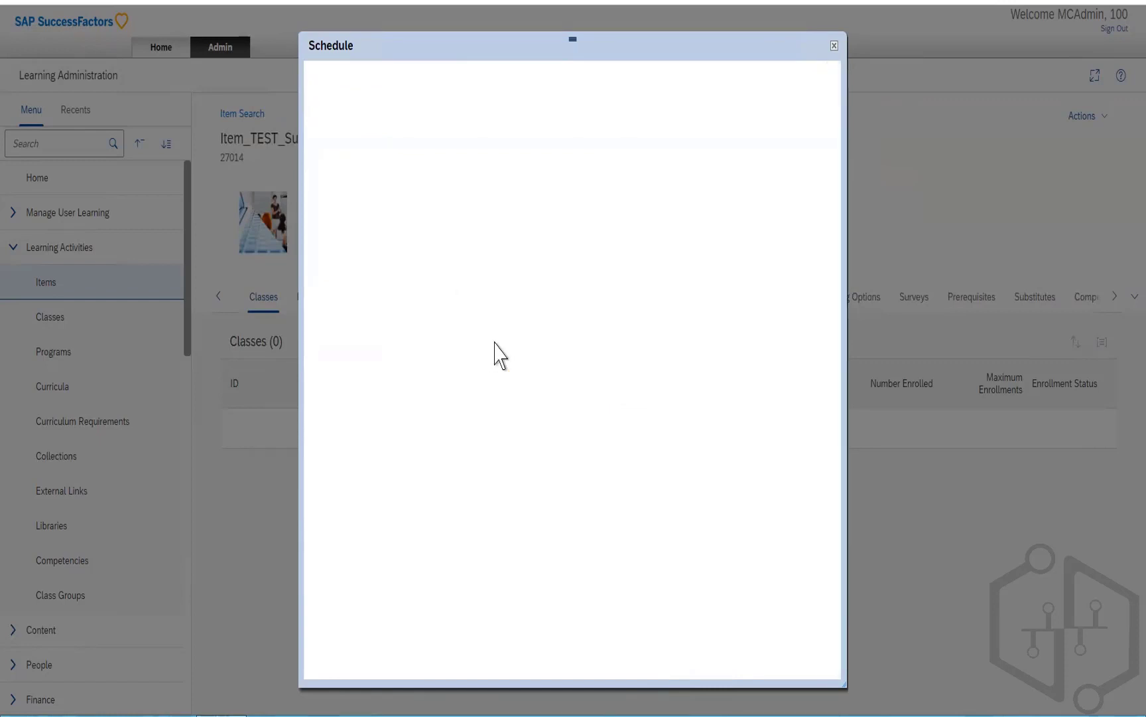
Set the class start date to 21/JUN/2022, start time to 09:00 and time zone to Eastern Standard Time (America/Indianapolis)
{"action": "left_click", "coordinate": [495, 340]}
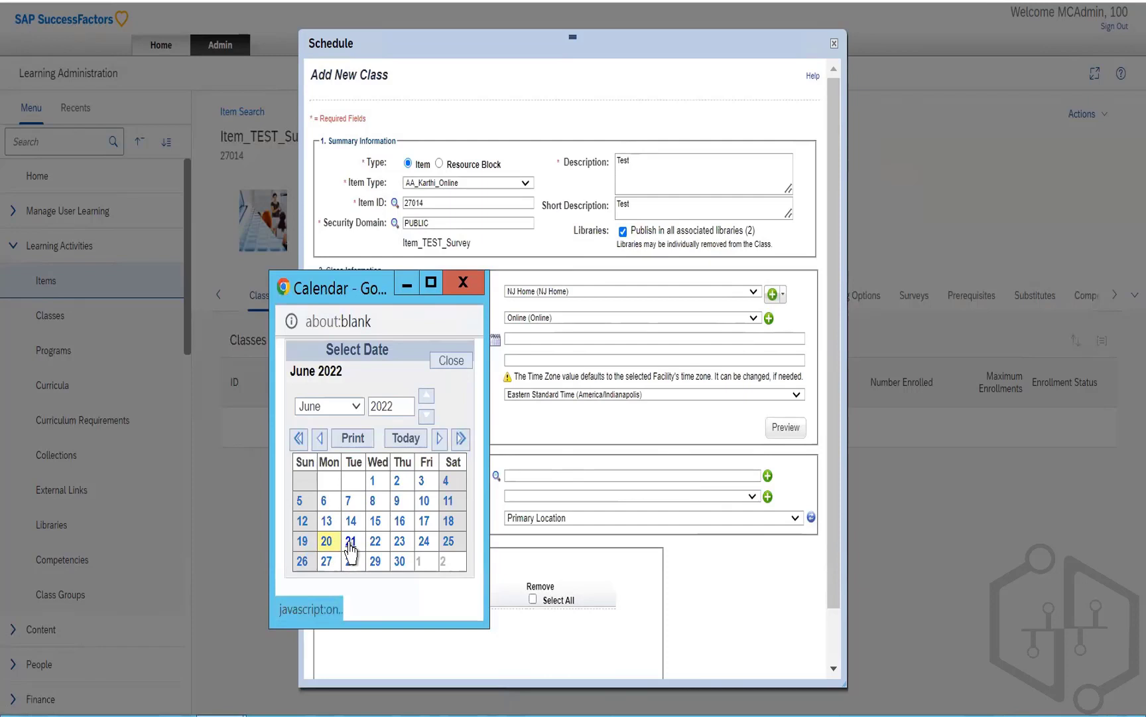
{"action": "left_click", "coordinate": [350, 541]}
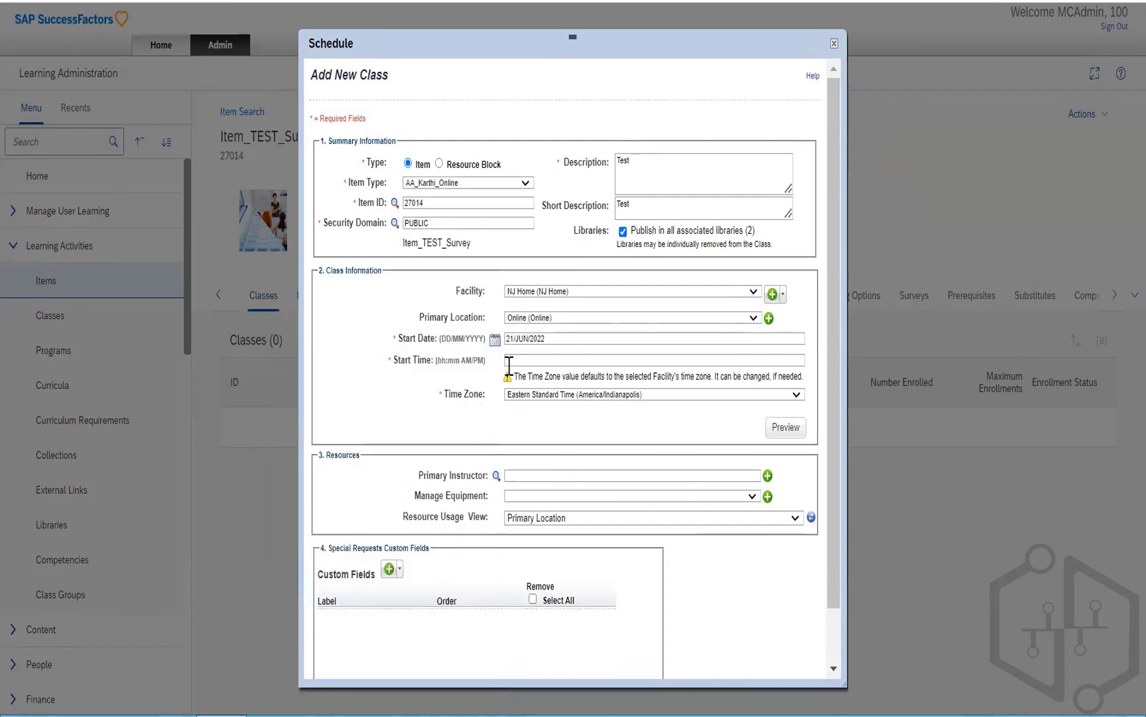
{"action": "left_click", "coordinate": [532, 359]}
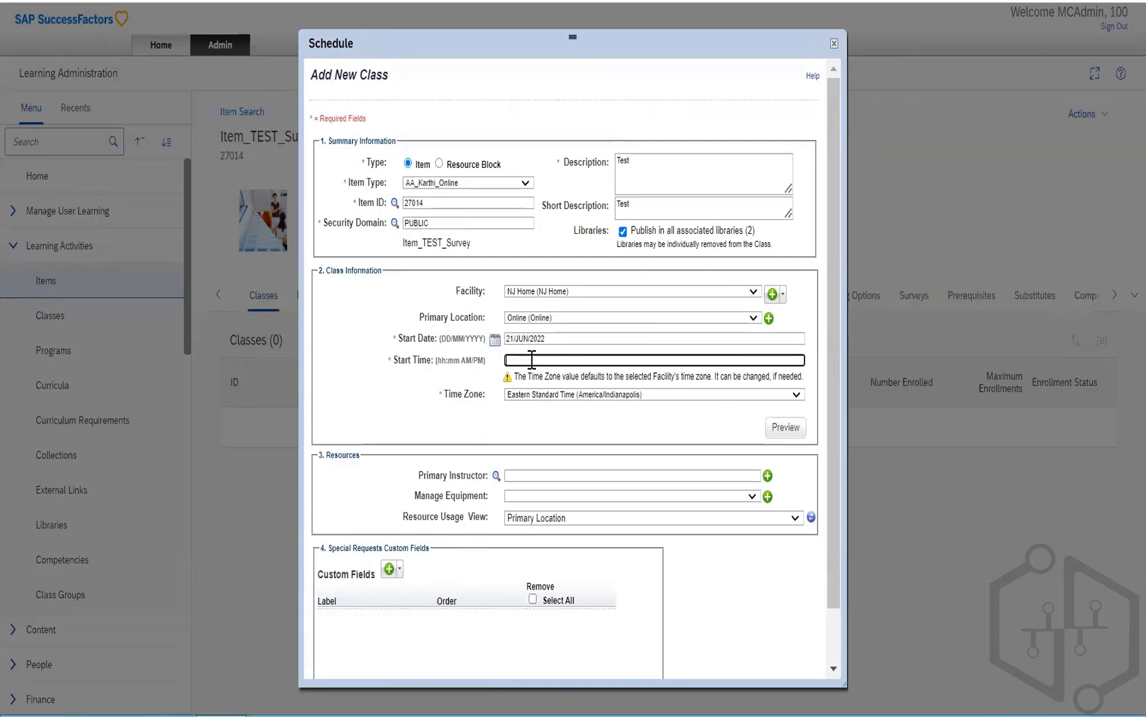
{"action": "type", "text": "09:00"}
{"action": "left_click", "coordinate": [544, 395]}
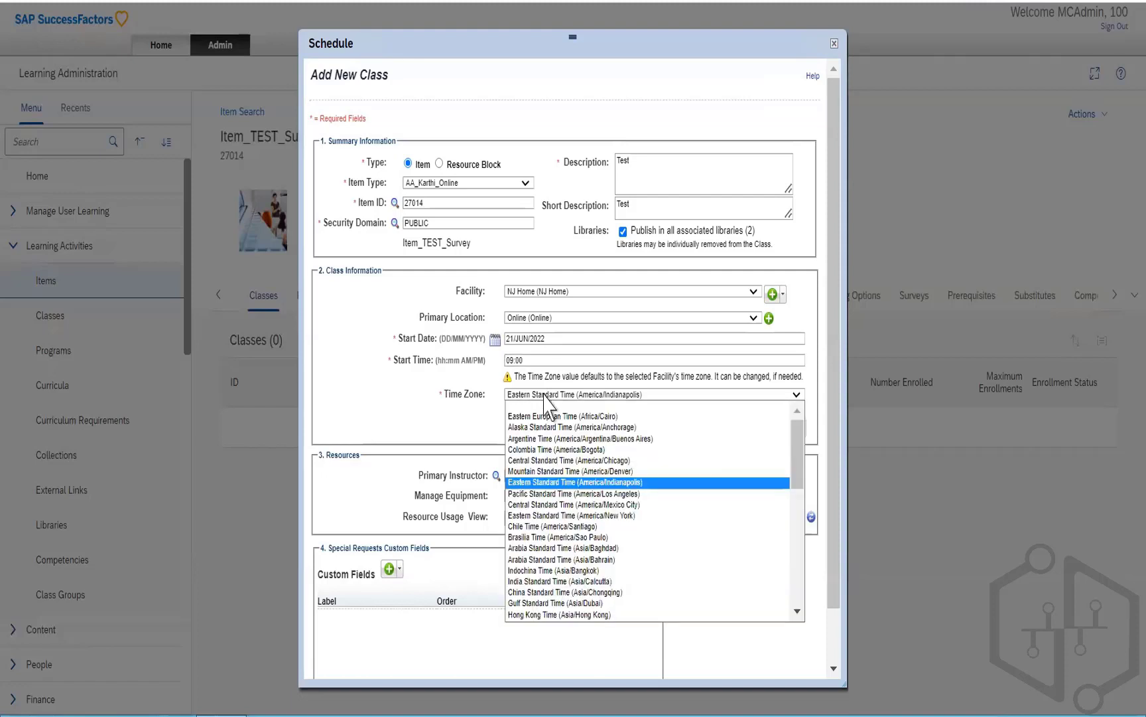
{"action": "left_click", "coordinate": [544, 481]}
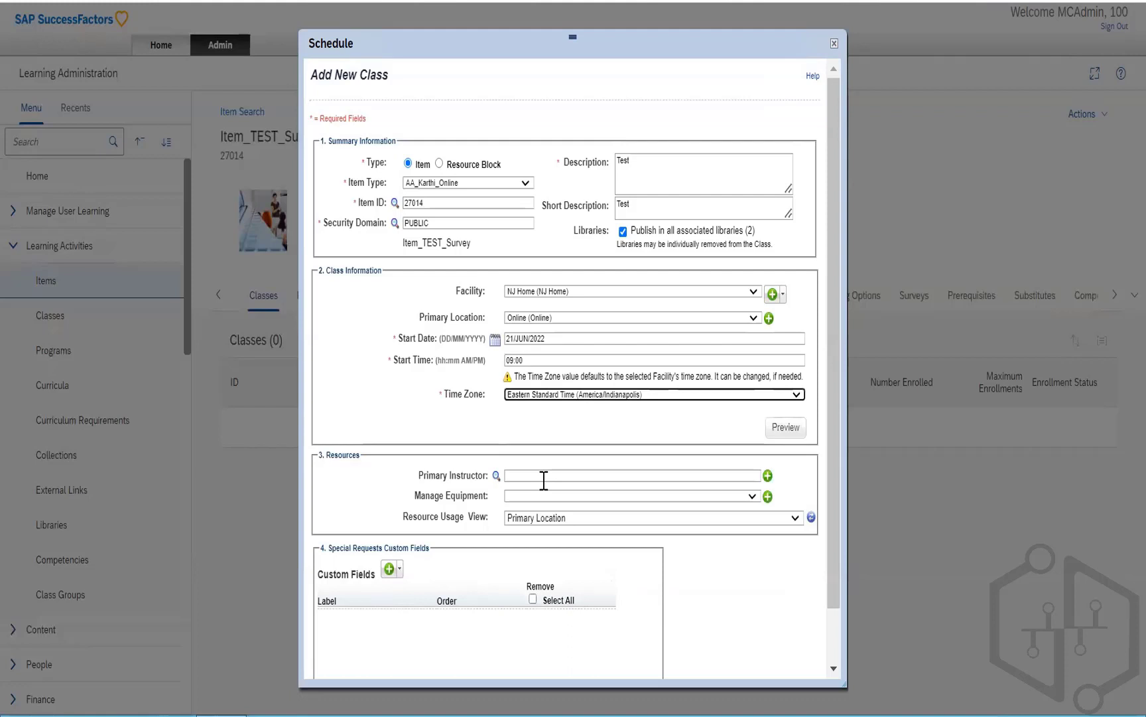
Choose a primary instructor from the instructor search results and set the managed equipment to Laptop PC (LAP1)
{"action": "left_click", "coordinate": [496, 476]}
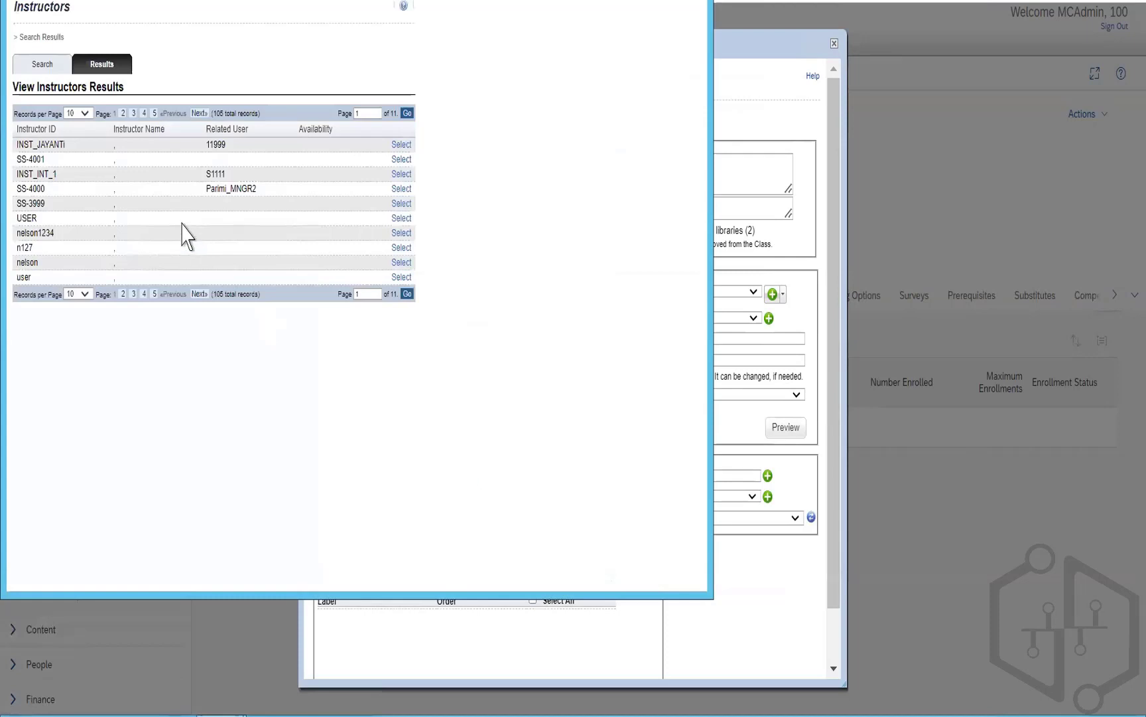
{"action": "left_click", "coordinate": [401, 263]}
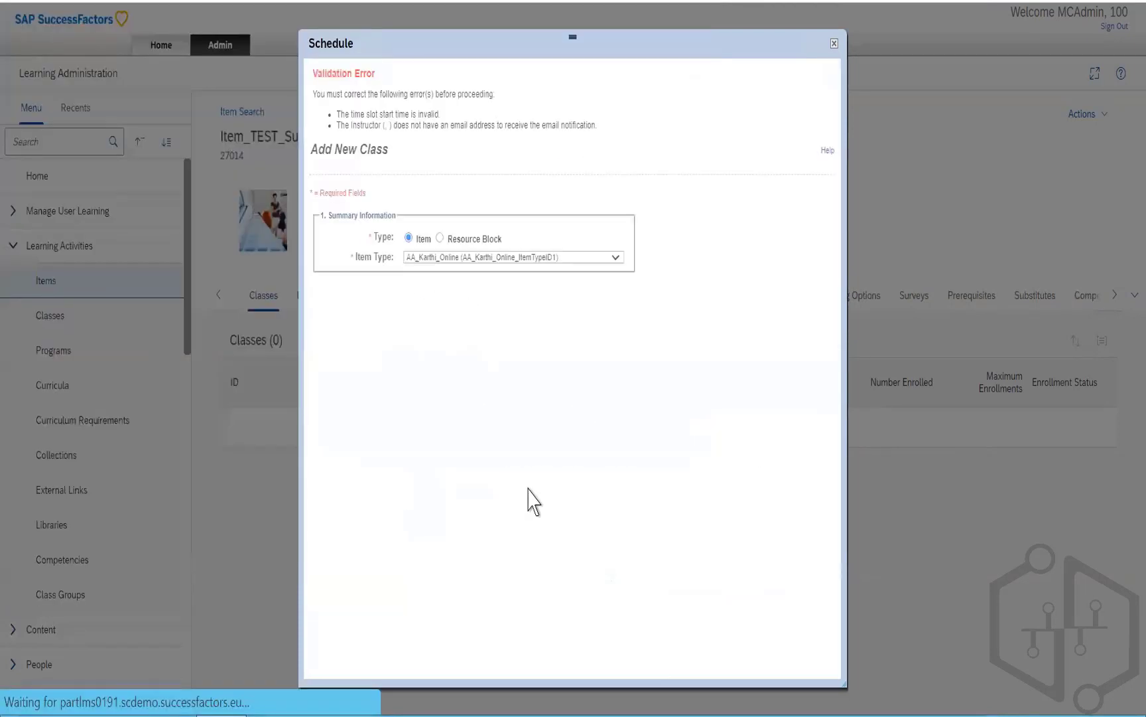
{"action": "scroll", "coordinate": [588, 498], "scroll_direction": "down", "scroll_amount": 2}
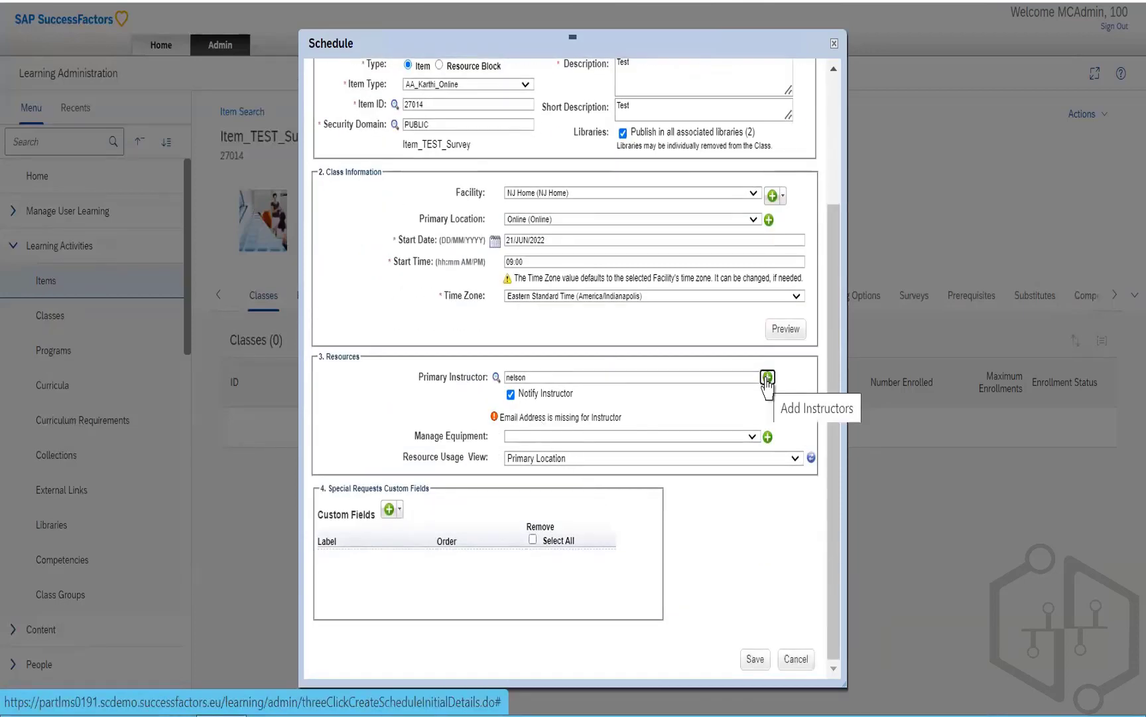
{"action": "left_click", "coordinate": [752, 435]}
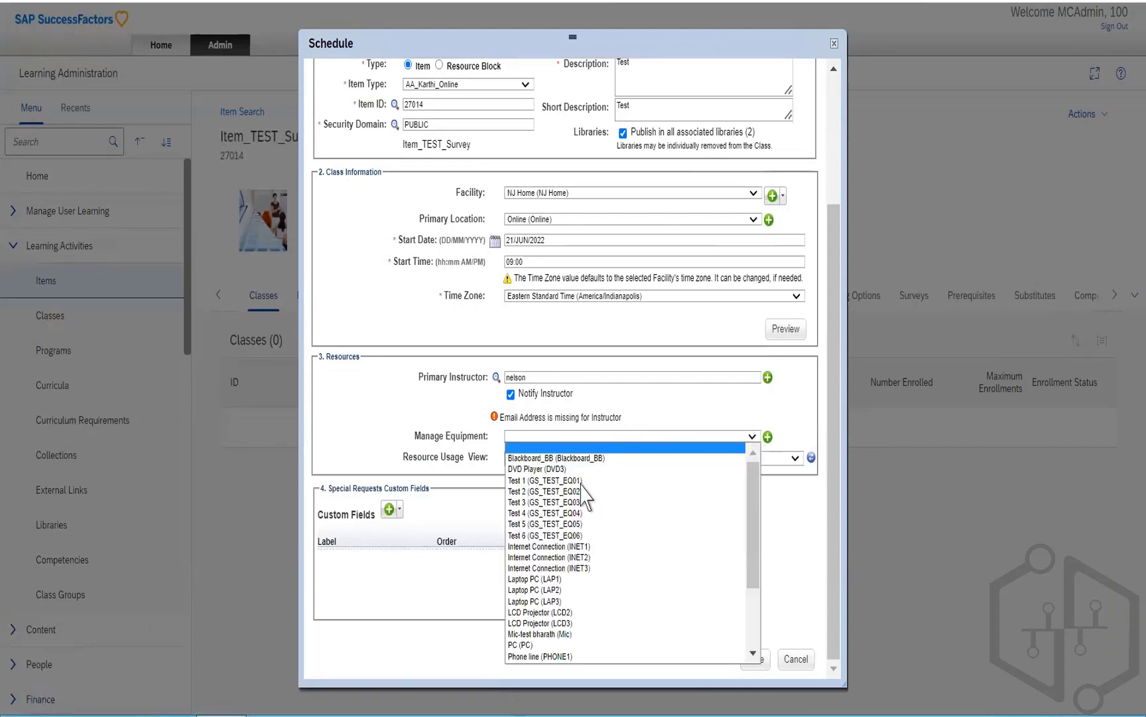
{"action": "left_click", "coordinate": [551, 580]}
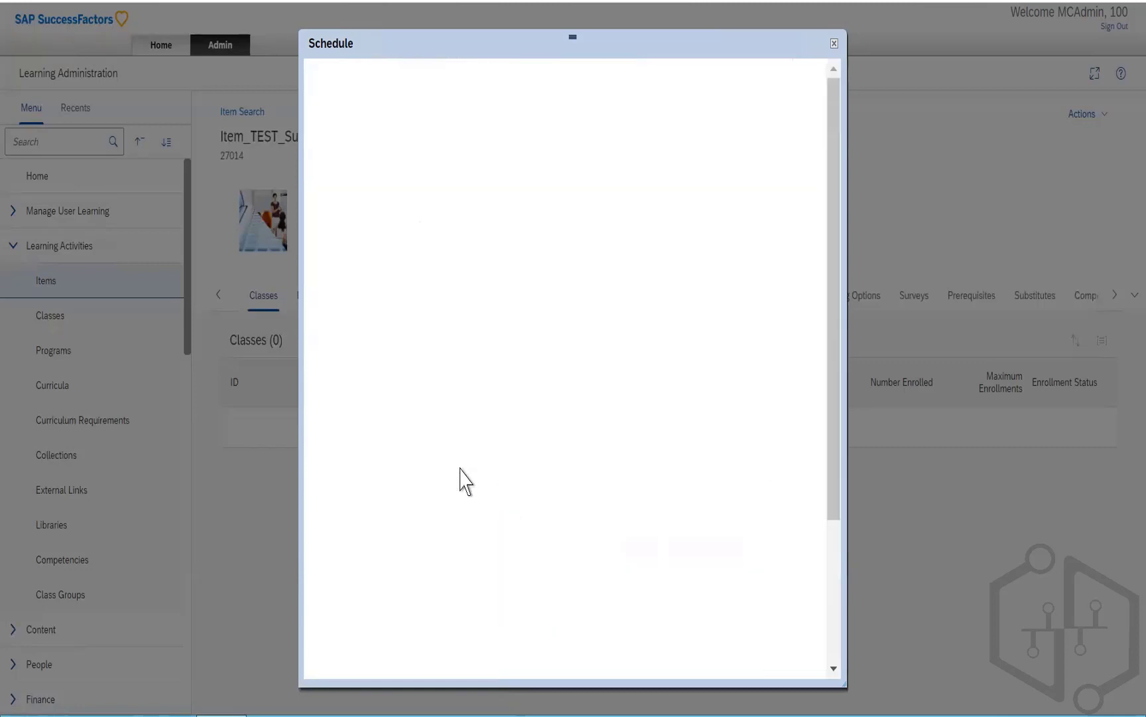
{"action": "scroll", "coordinate": [464, 478], "scroll_direction": "down", "scroll_amount": 3}
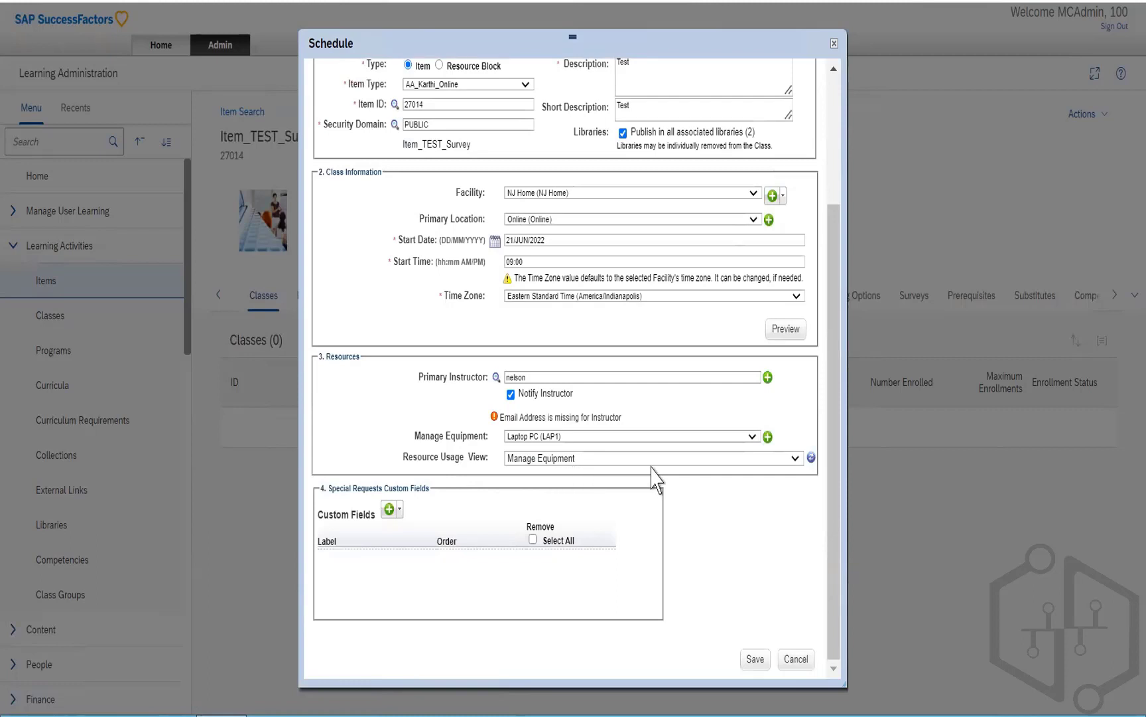
Search the special requests custom fields and add Travel Assistance and Dietary Restrictions to the class
{"action": "left_click", "coordinate": [390, 516]}
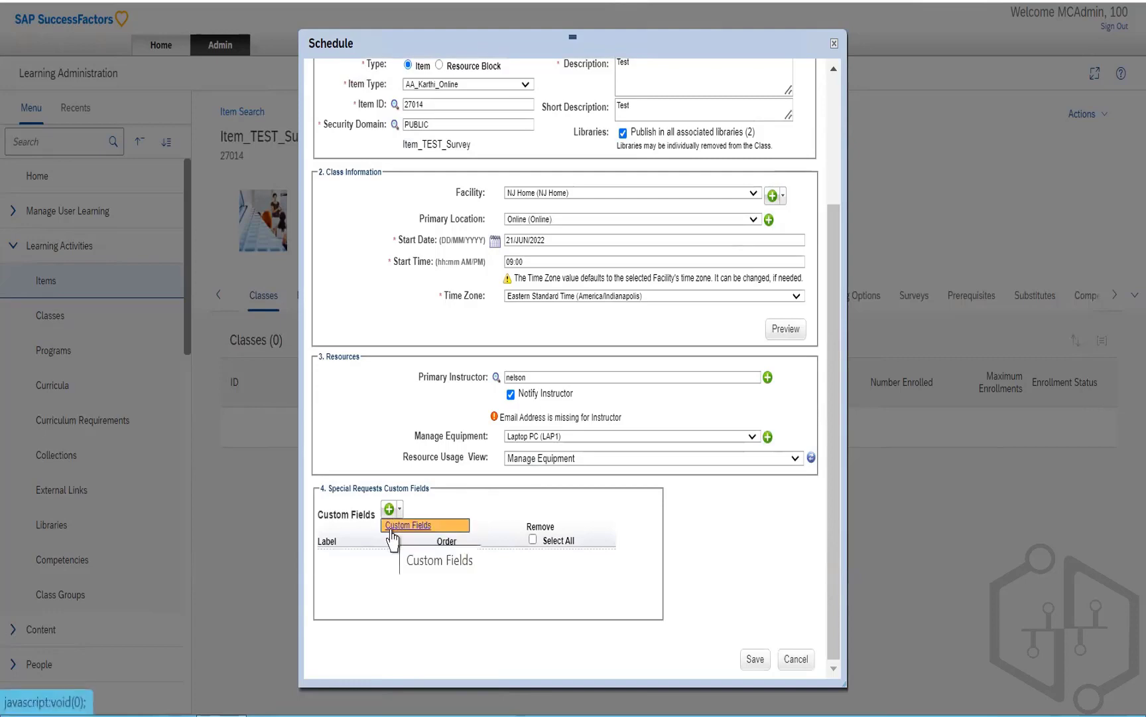
{"action": "left_click_drag", "start_coordinate": [392, 530], "coordinate": [391, 529]}
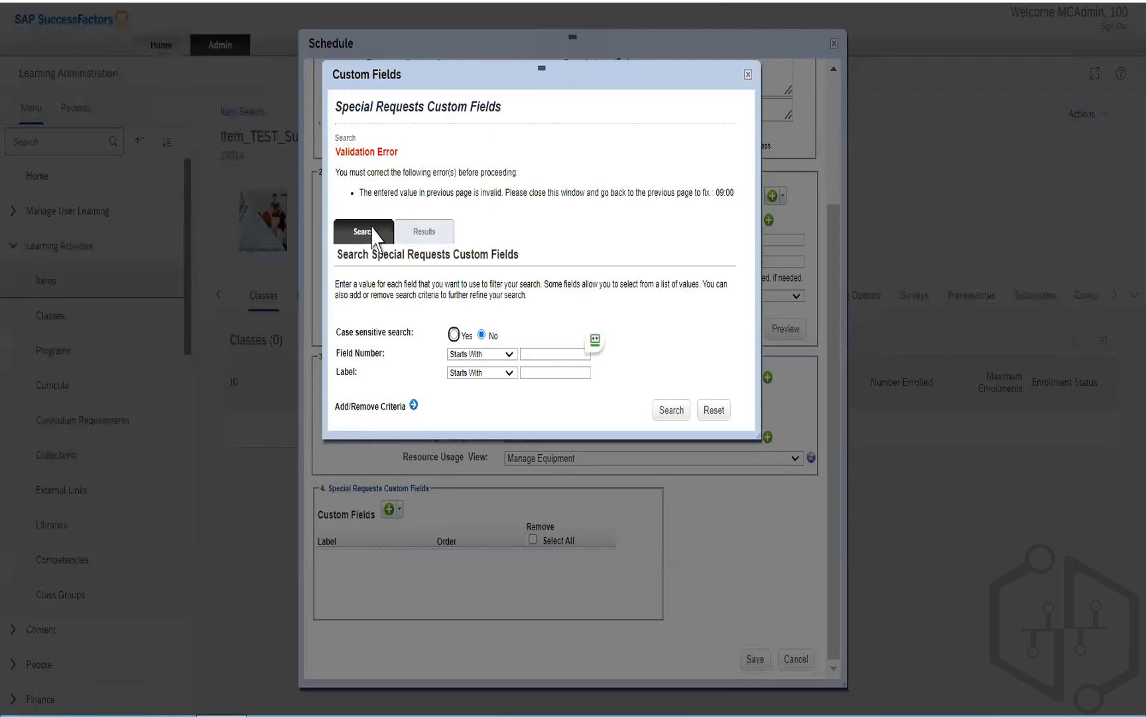
{"action": "left_click", "coordinate": [660, 412]}
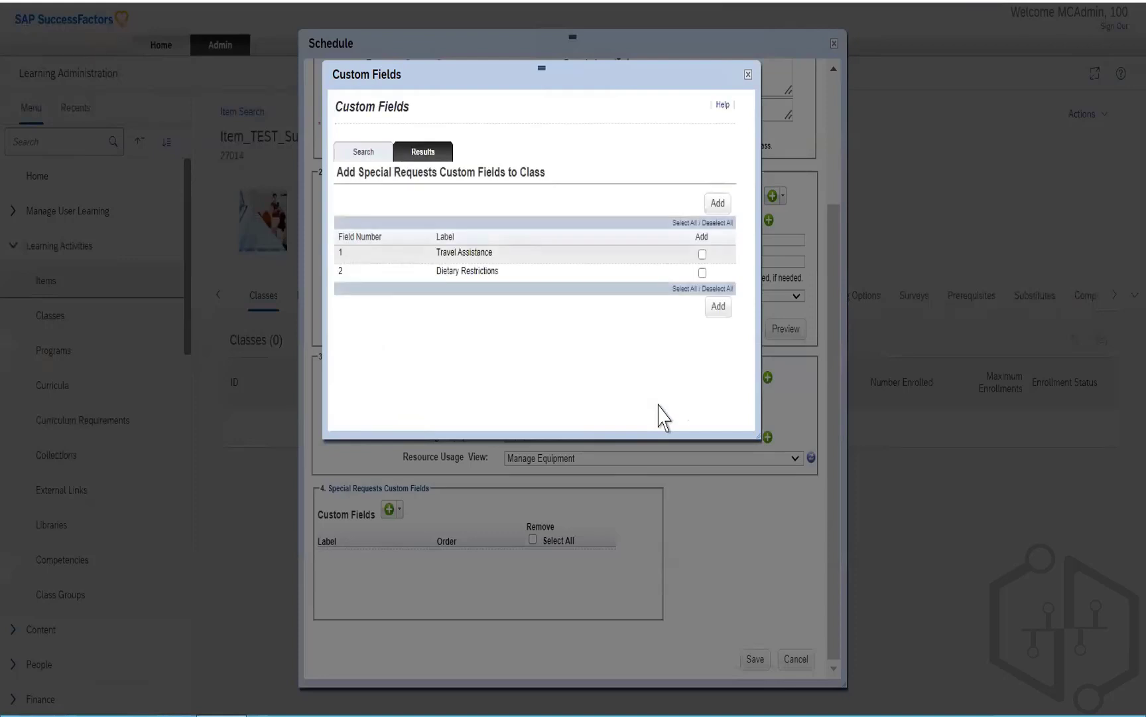
{"action": "left_click", "coordinate": [702, 254]}
{"action": "left_click", "coordinate": [702, 272]}
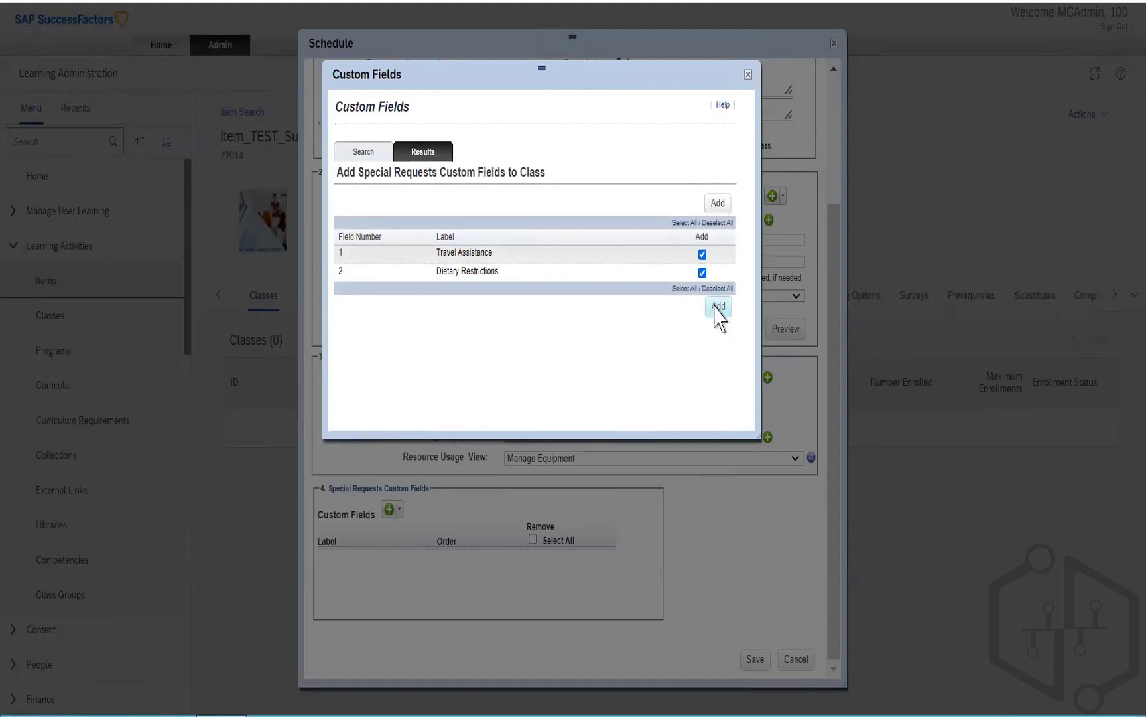
{"action": "left_click", "coordinate": [718, 307]}
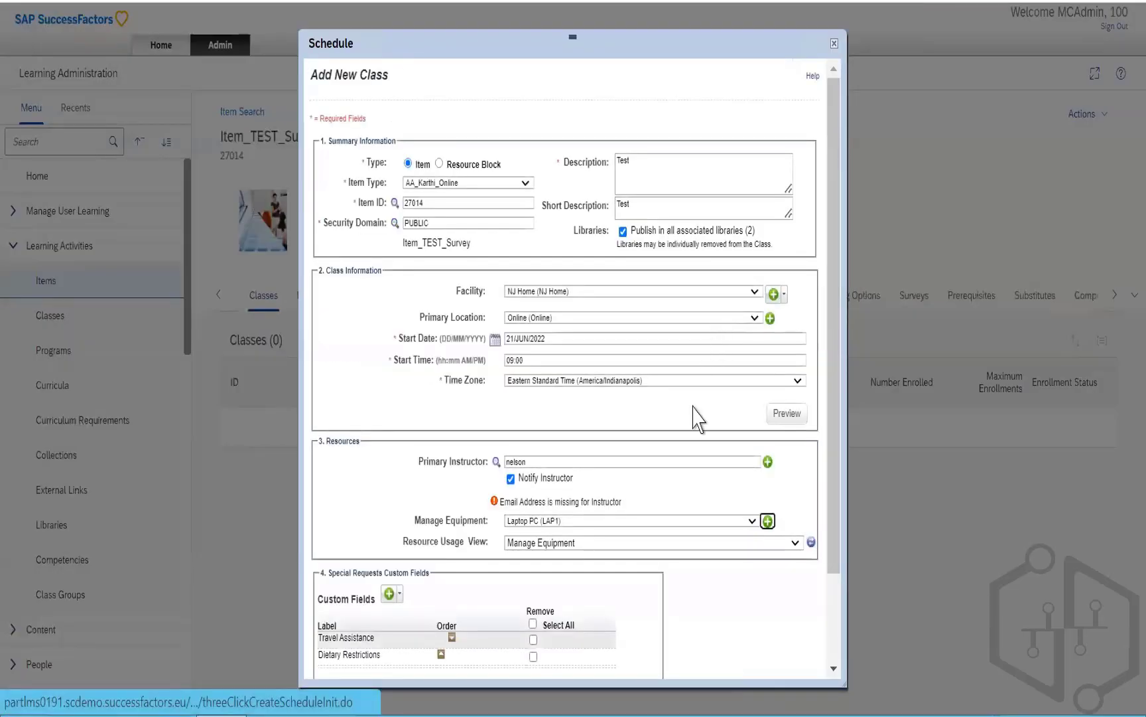
Review the completed class form, try to save it and check the validation feedback
{"action": "scroll", "coordinate": [695, 418], "scroll_direction": "down", "scroll_amount": 3}
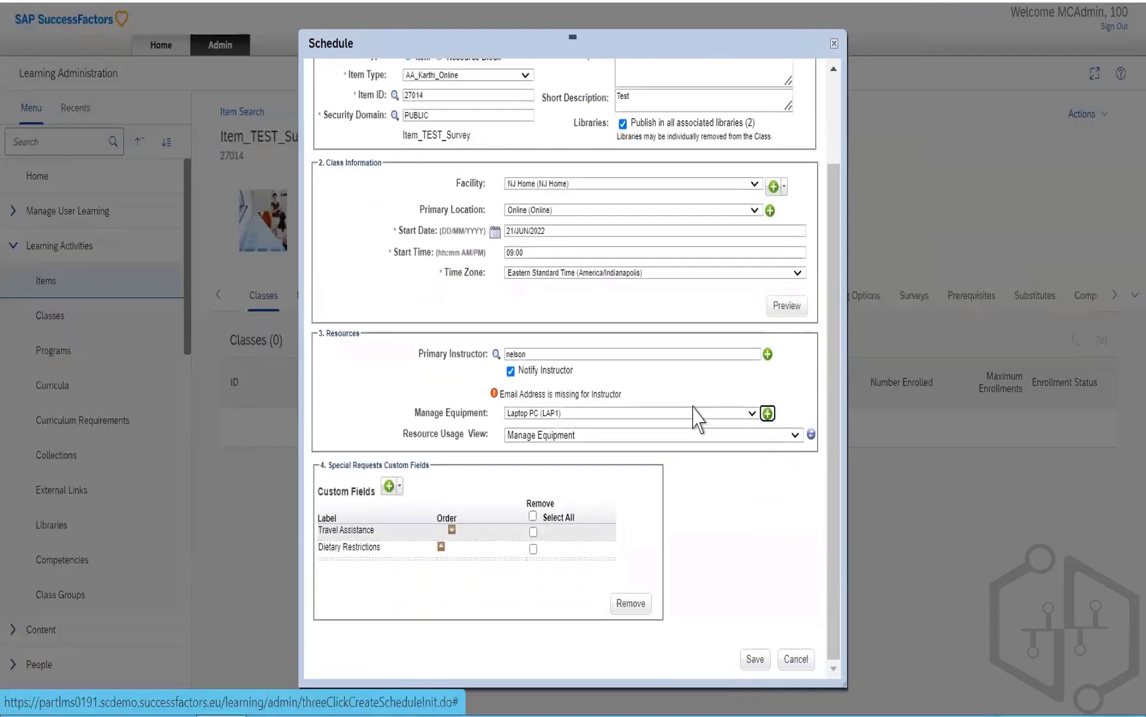
{"action": "scroll", "coordinate": [694, 418], "scroll_direction": "up", "scroll_amount": 3}
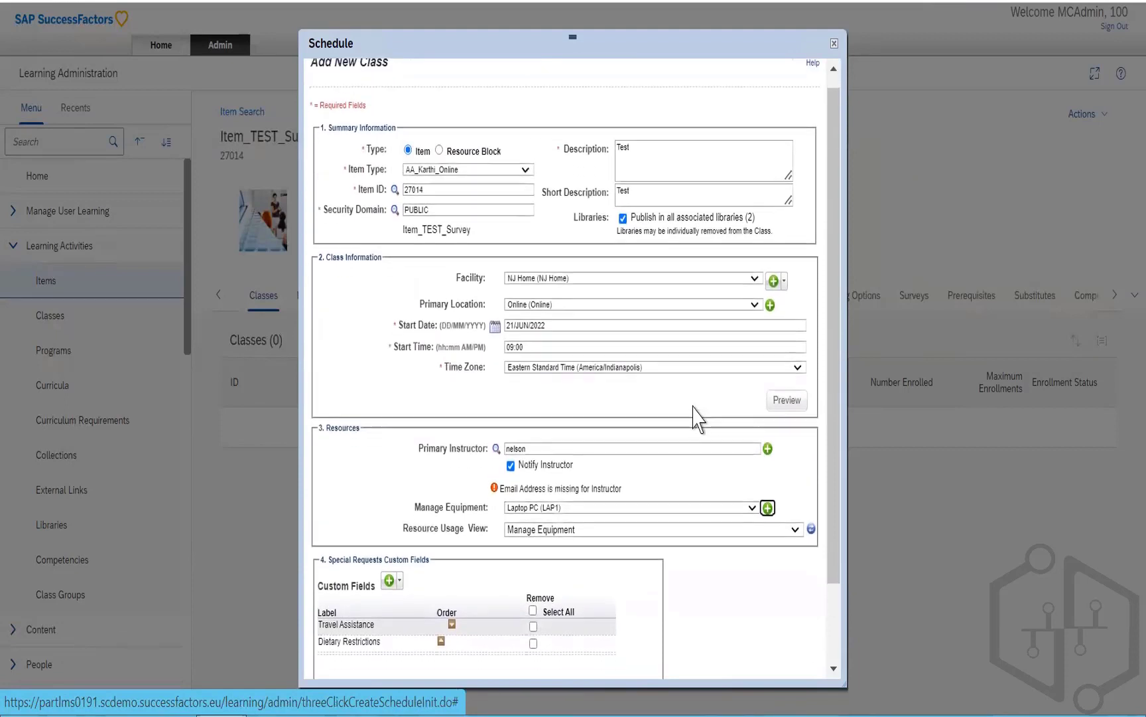
{"action": "scroll", "coordinate": [694, 418], "scroll_direction": "down", "scroll_amount": 3}
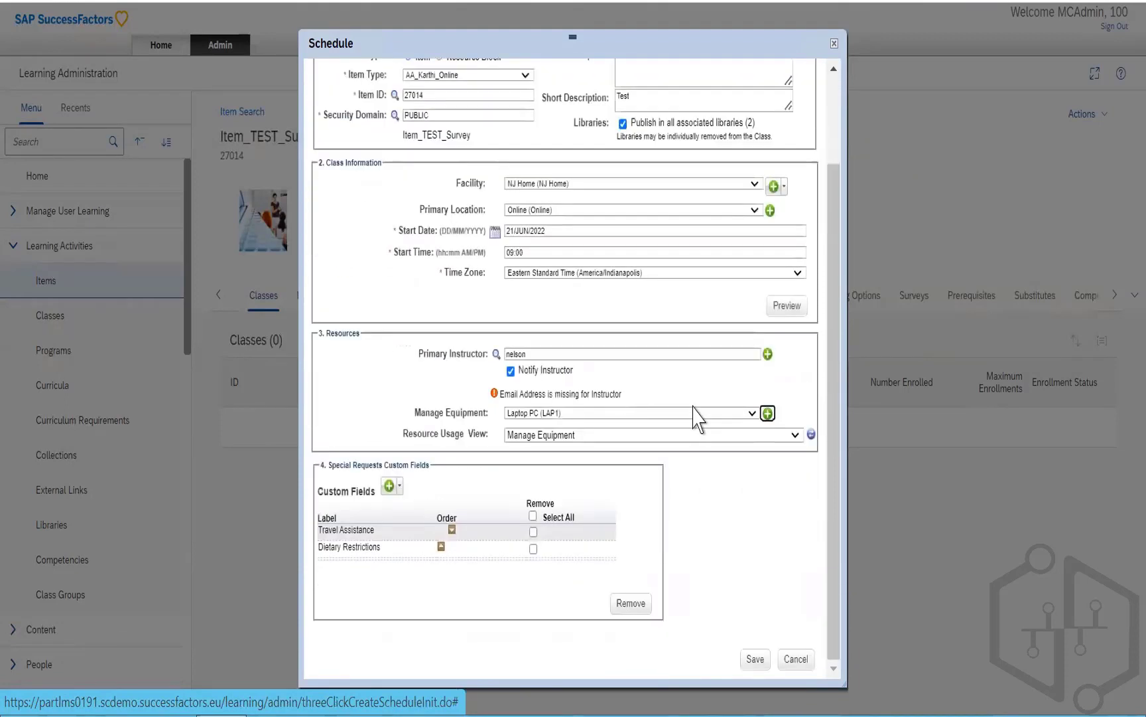
{"action": "left_click", "coordinate": [753, 664]}
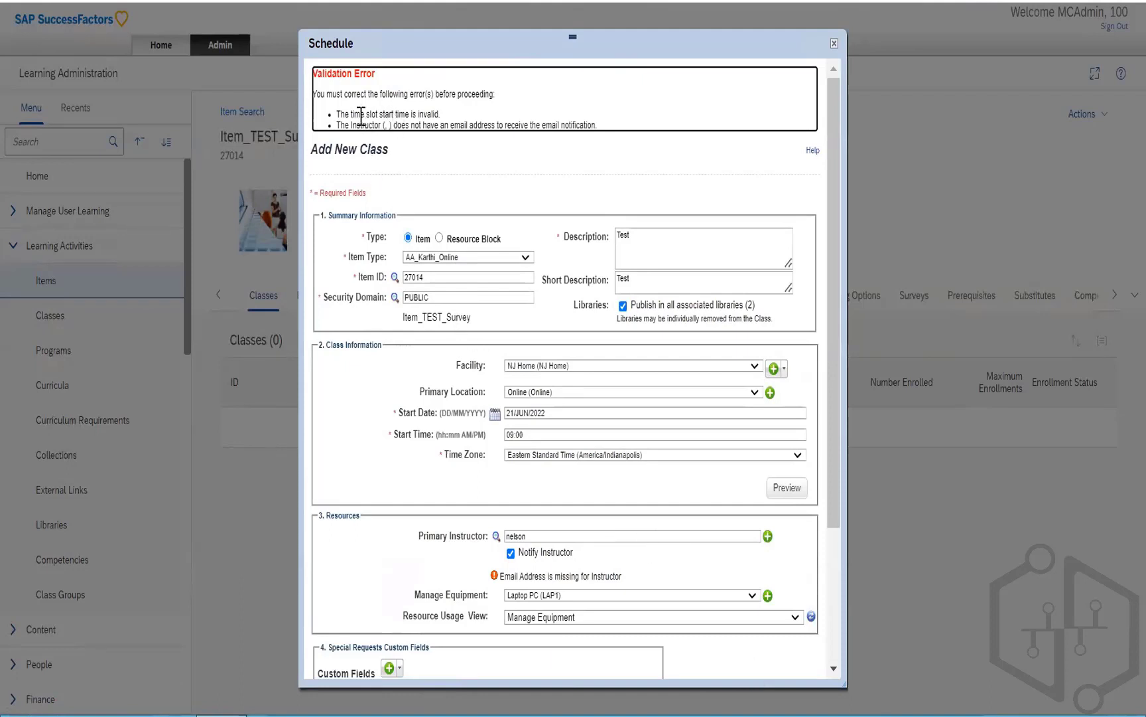
{"action": "left_click_drag", "start_coordinate": [361, 115], "coordinate": [441, 114]}
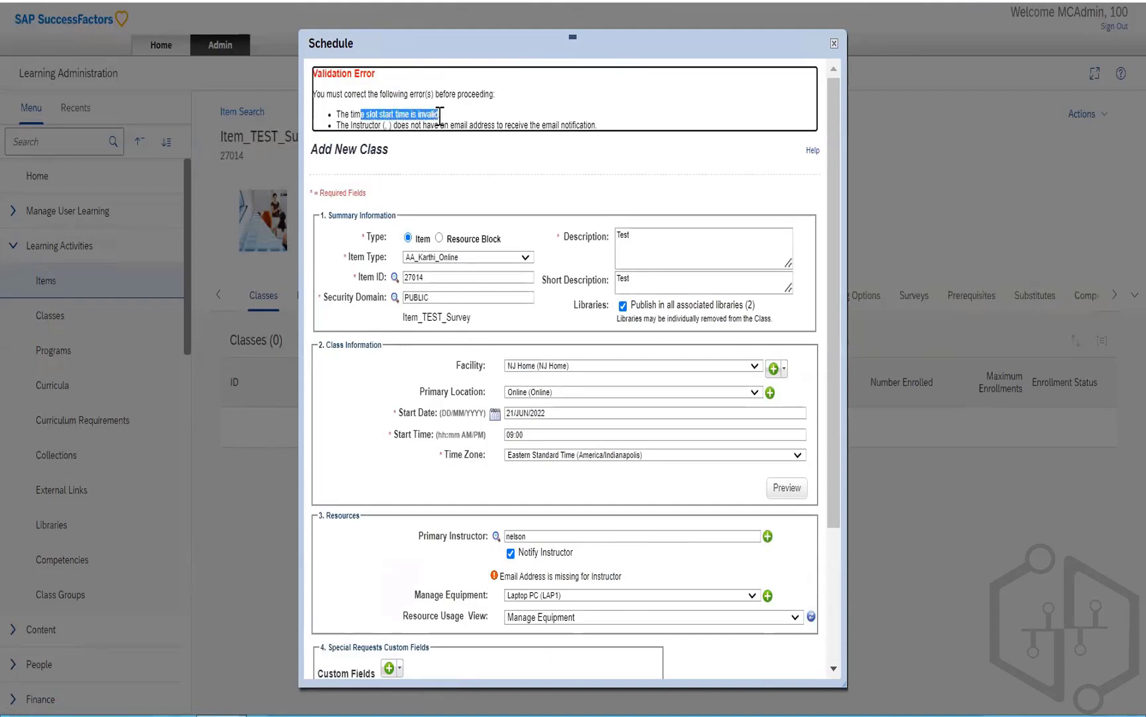
{"action": "left_click_drag", "start_coordinate": [357, 126], "coordinate": [448, 132]}
Set the class start time to 10:00 AM
{"action": "scroll", "coordinate": [546, 154], "scroll_direction": "down", "scroll_amount": 3}
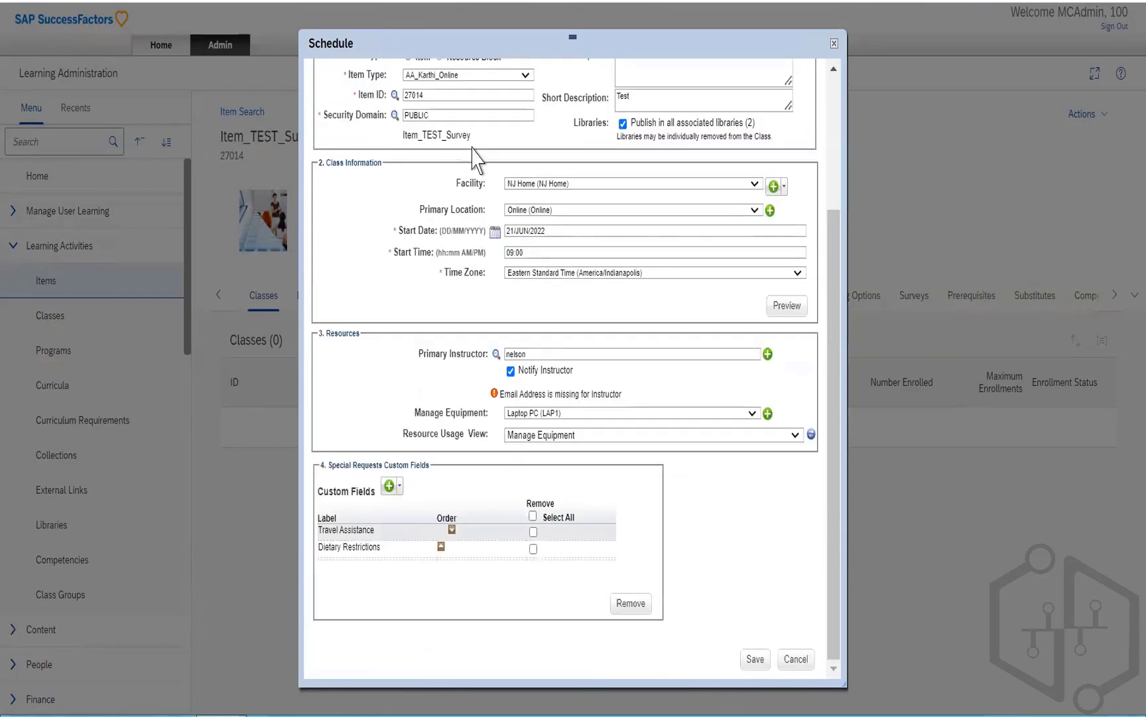
{"action": "left_click", "coordinate": [534, 253]}
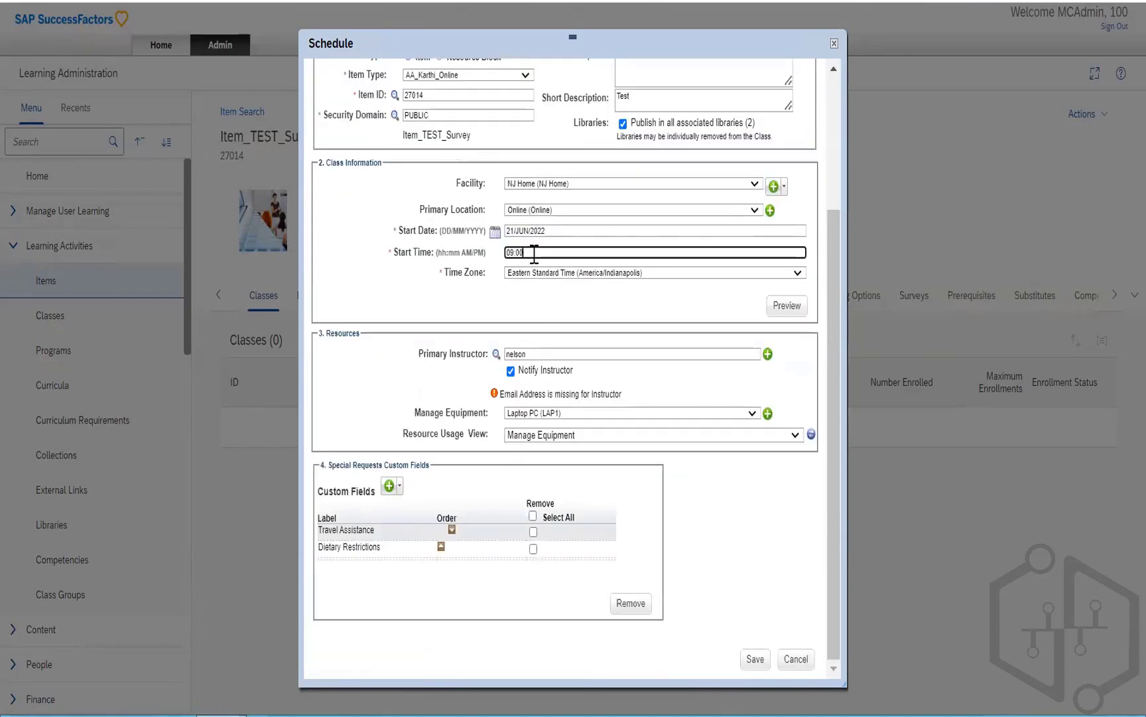
{"action": "key", "text": "BackSpace"}
{"action": "key", "text": "BackSpace"}
{"action": "key", "text": "BackSpace"}
{"action": "type", "text": "10:00 AM"}
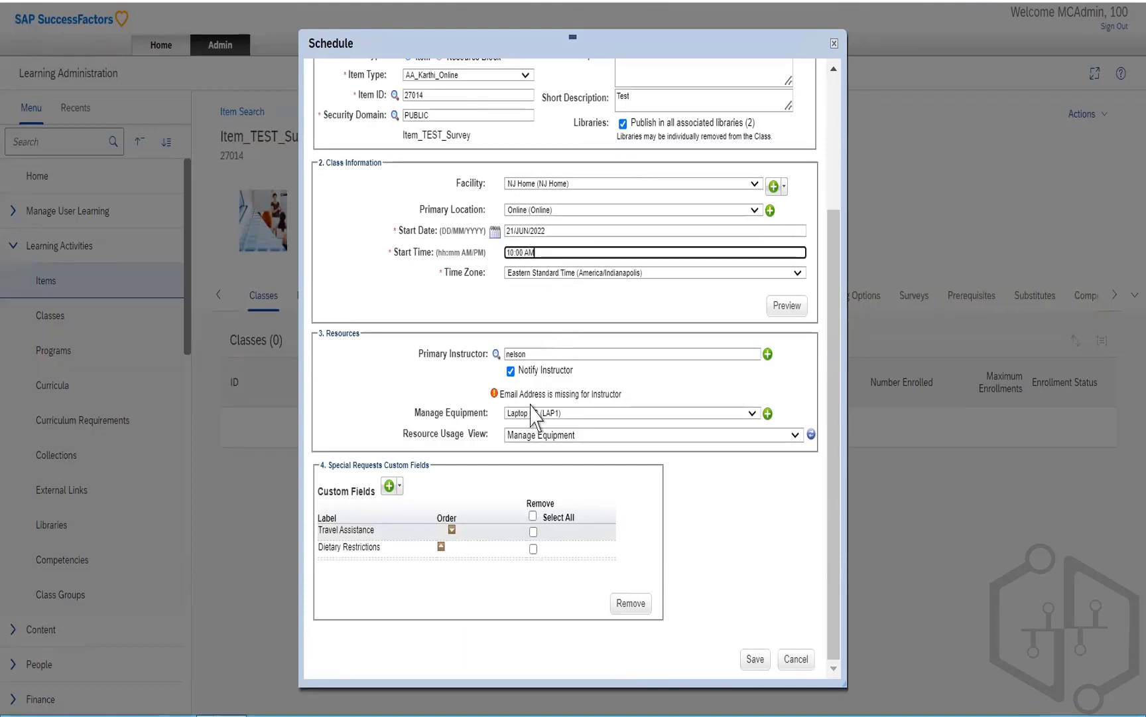
Clear the primary instructor of the new class and turn off the instructor notification
{"action": "left_click", "coordinate": [596, 353]}
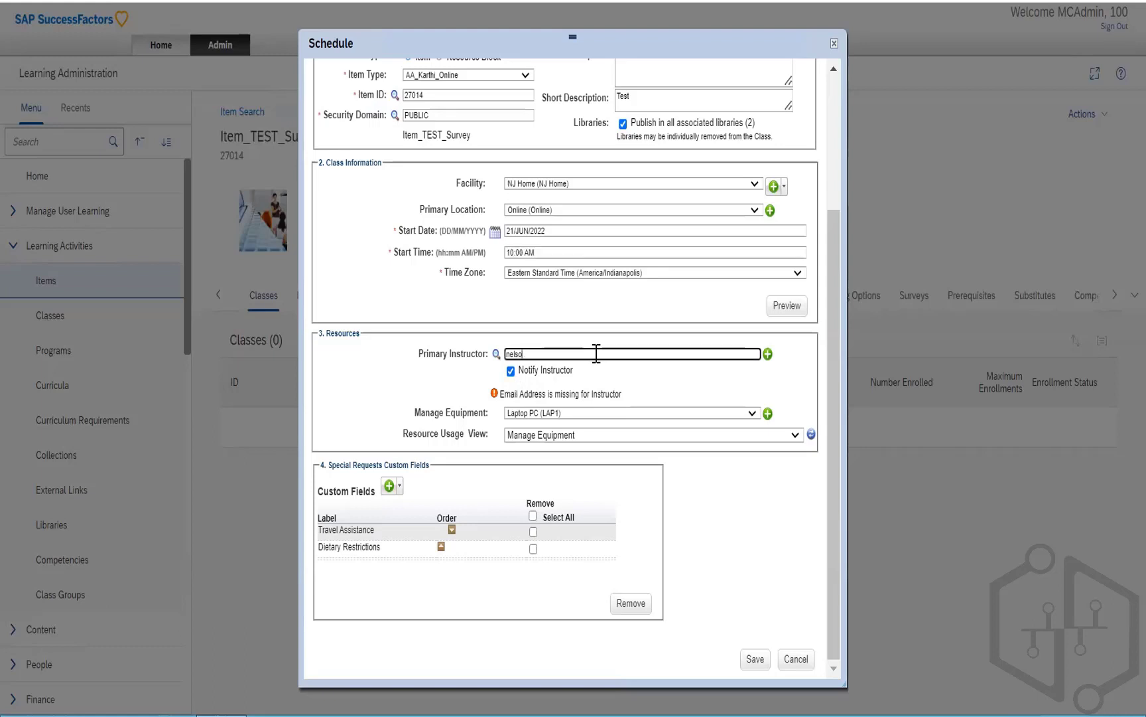
{"action": "key", "text": "BackSpace"}
{"action": "key", "text": "BackSpace"}
{"action": "key", "text": "BackSpace"}
{"action": "key", "text": "BackSpace"}
{"action": "key", "text": "BackSpace"}
{"action": "left_click", "coordinate": [510, 371]}
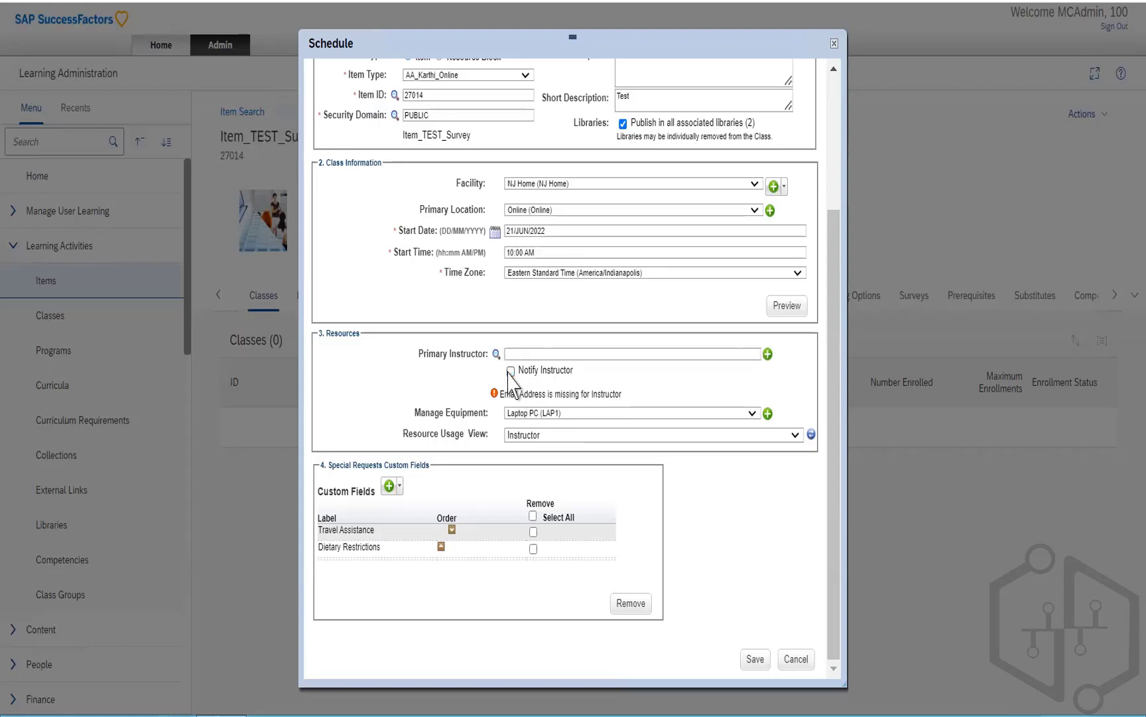
Save the new class for Item_TEST_Survey
{"action": "left_click", "coordinate": [748, 659]}
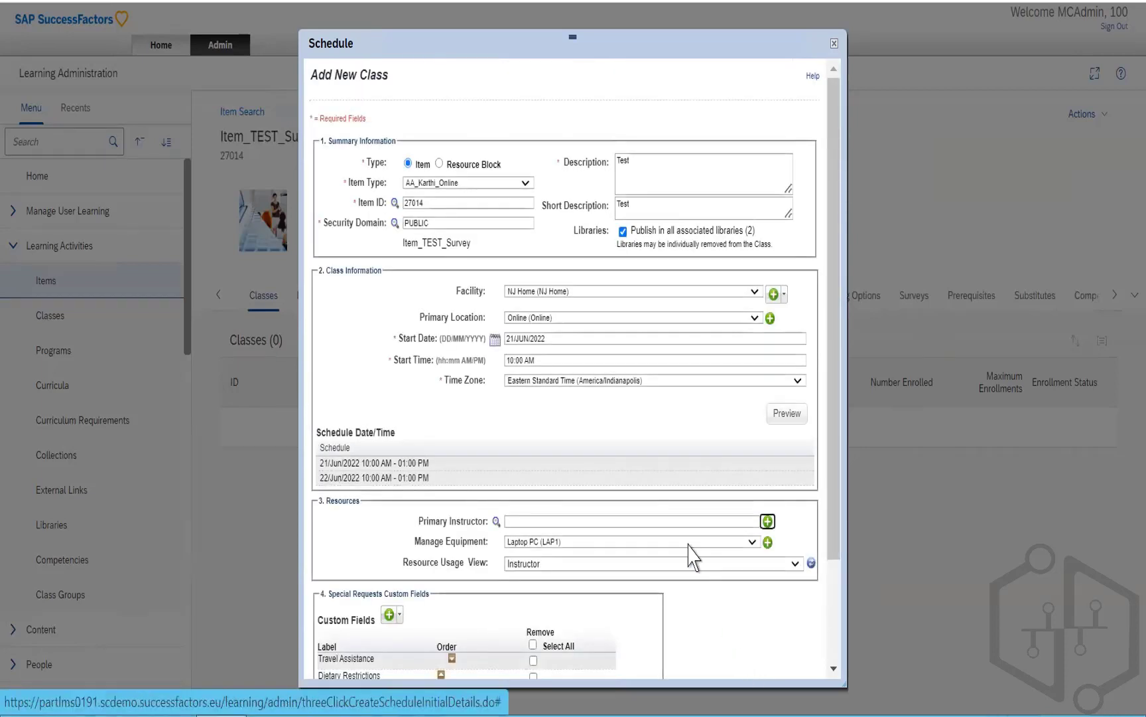
{"action": "scroll", "coordinate": [690, 557], "scroll_direction": "down", "scroll_amount": 3}
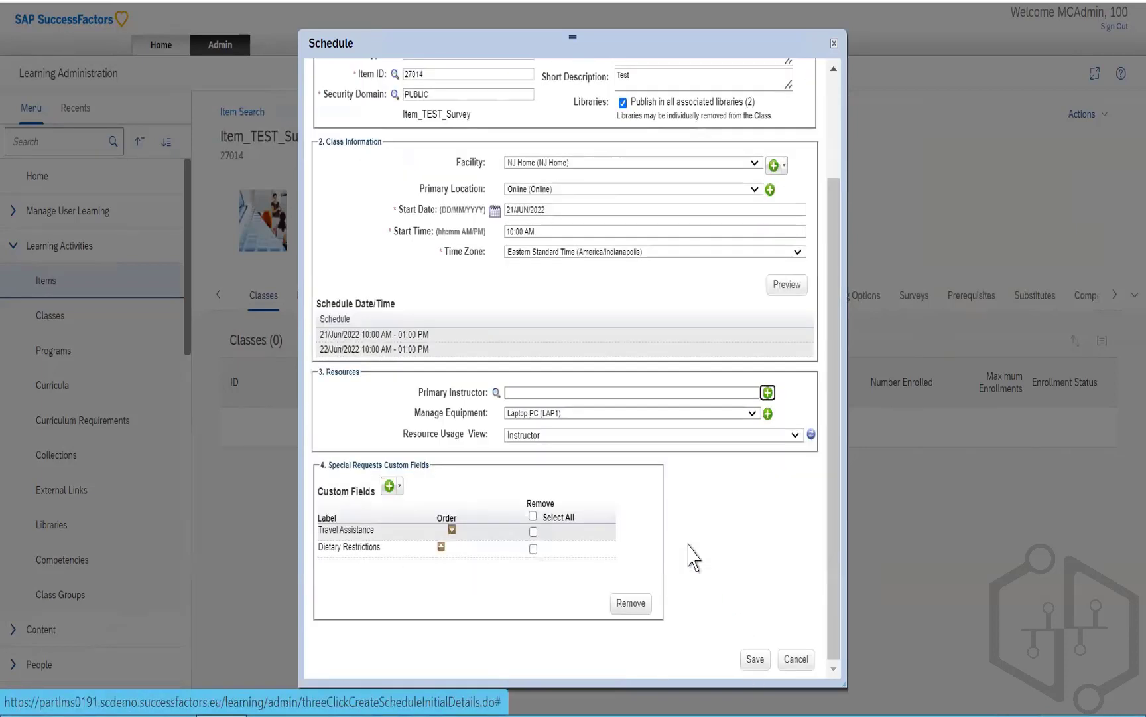
{"action": "left_click", "coordinate": [755, 660]}
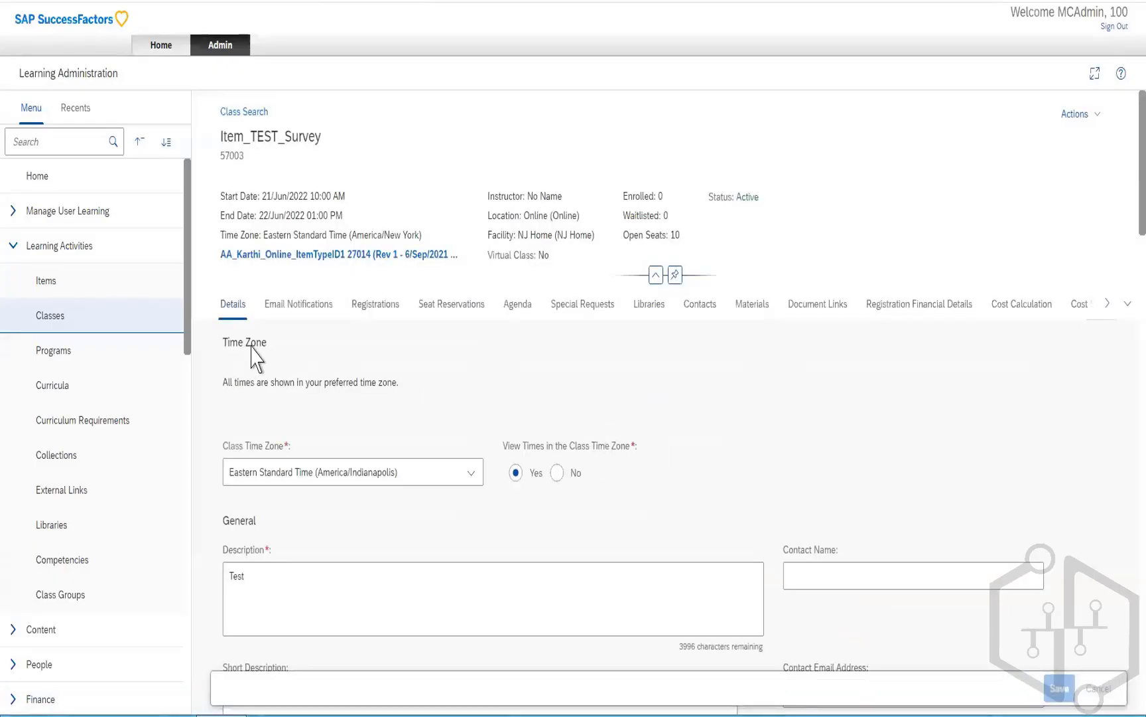
Review the details of the new Item_TEST_Survey class and the actions available for it
{"action": "scroll", "coordinate": [495, 411], "scroll_direction": "down", "scroll_amount": 10}
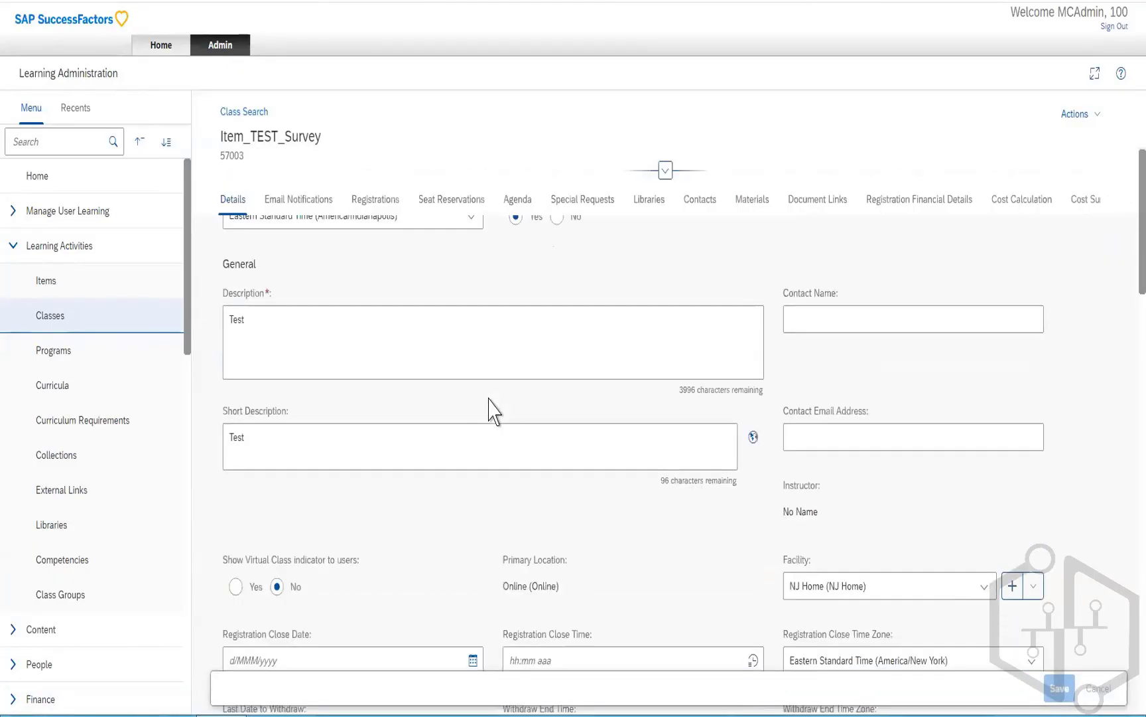
{"action": "left_click", "coordinate": [1075, 129]}
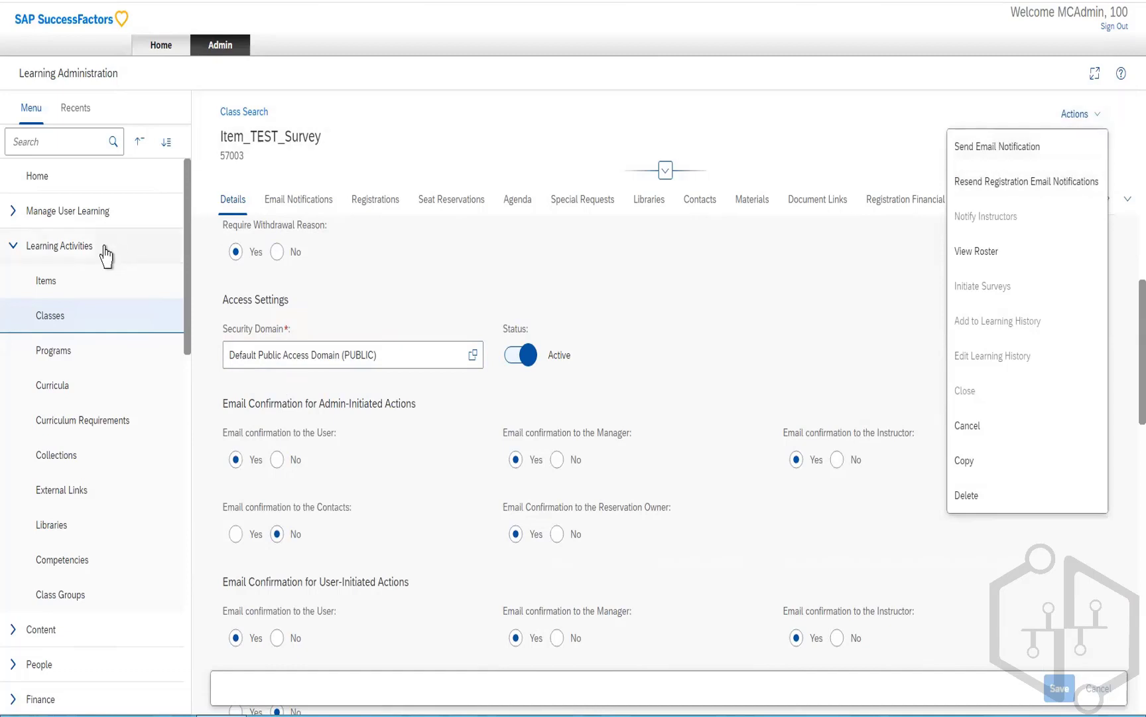
Find Item_TEST_Survey through an unfiltered search of active items and view the classes scheduled for it
{"action": "left_click", "coordinate": [73, 290]}
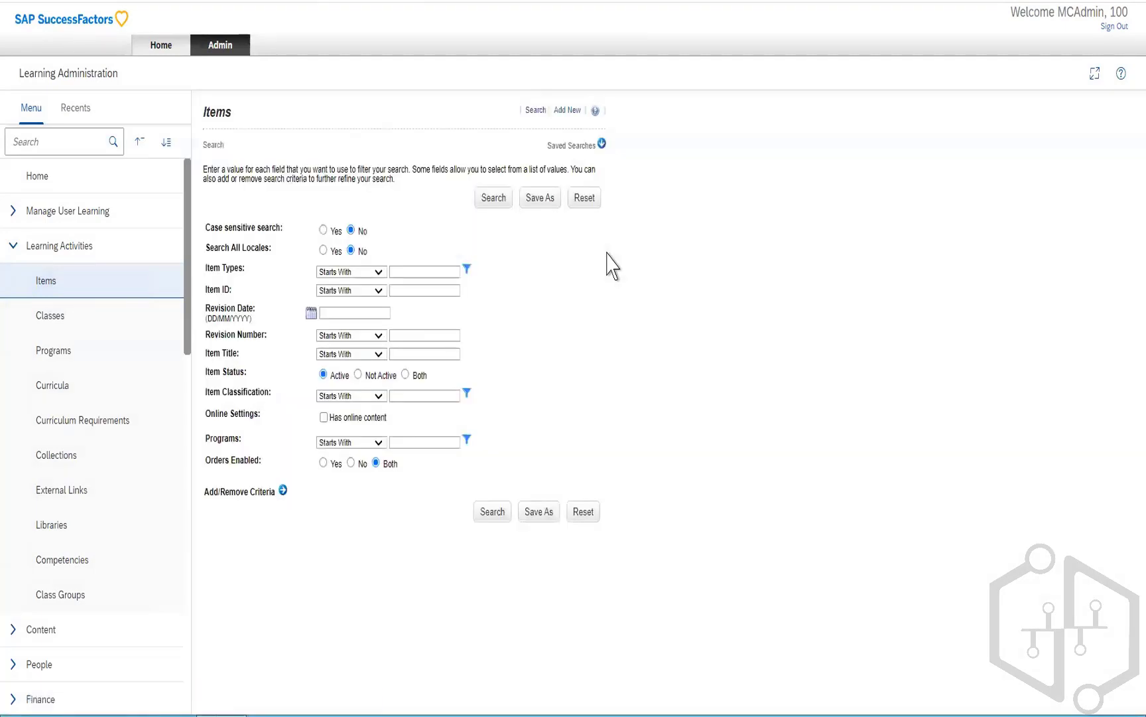
{"action": "left_click", "coordinate": [493, 199]}
{"action": "scroll", "coordinate": [494, 204], "scroll_direction": "down", "scroll_amount": 3}
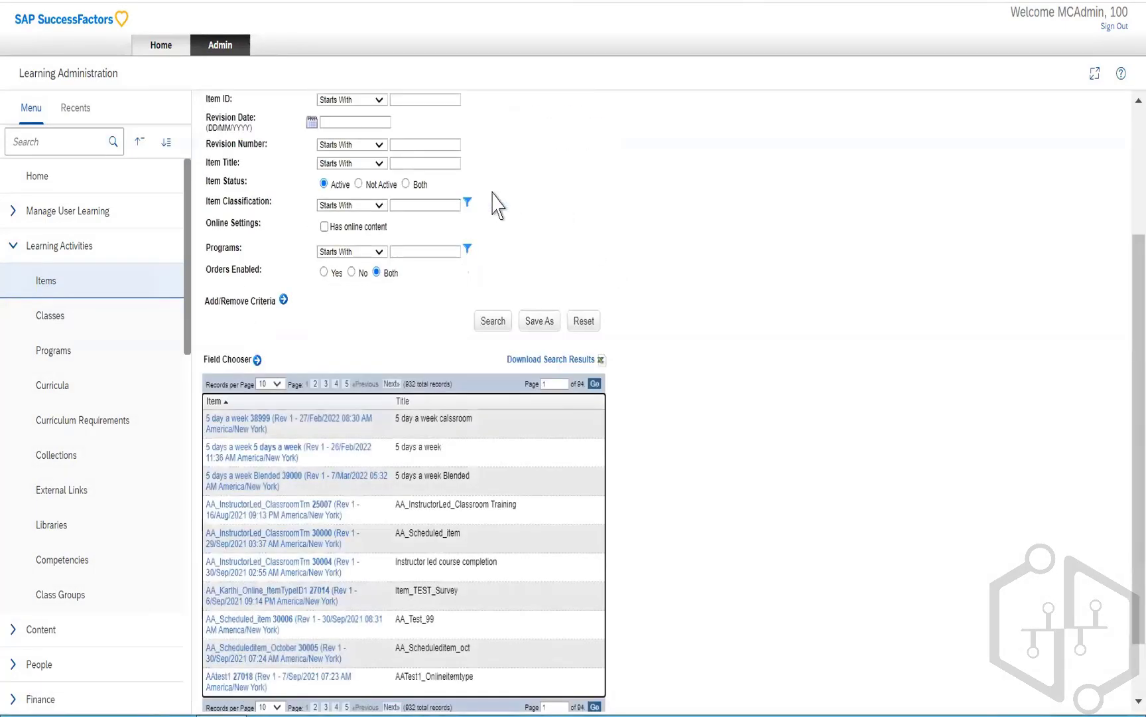
{"action": "left_click", "coordinate": [304, 602]}
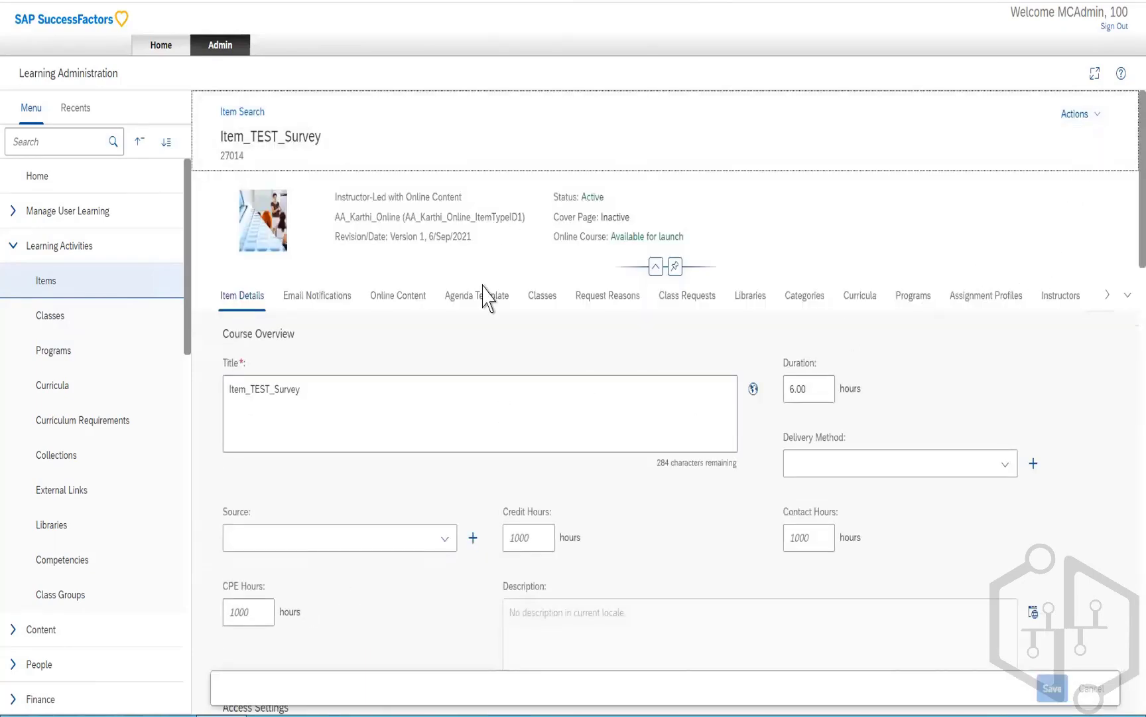
{"action": "left_click", "coordinate": [544, 302]}
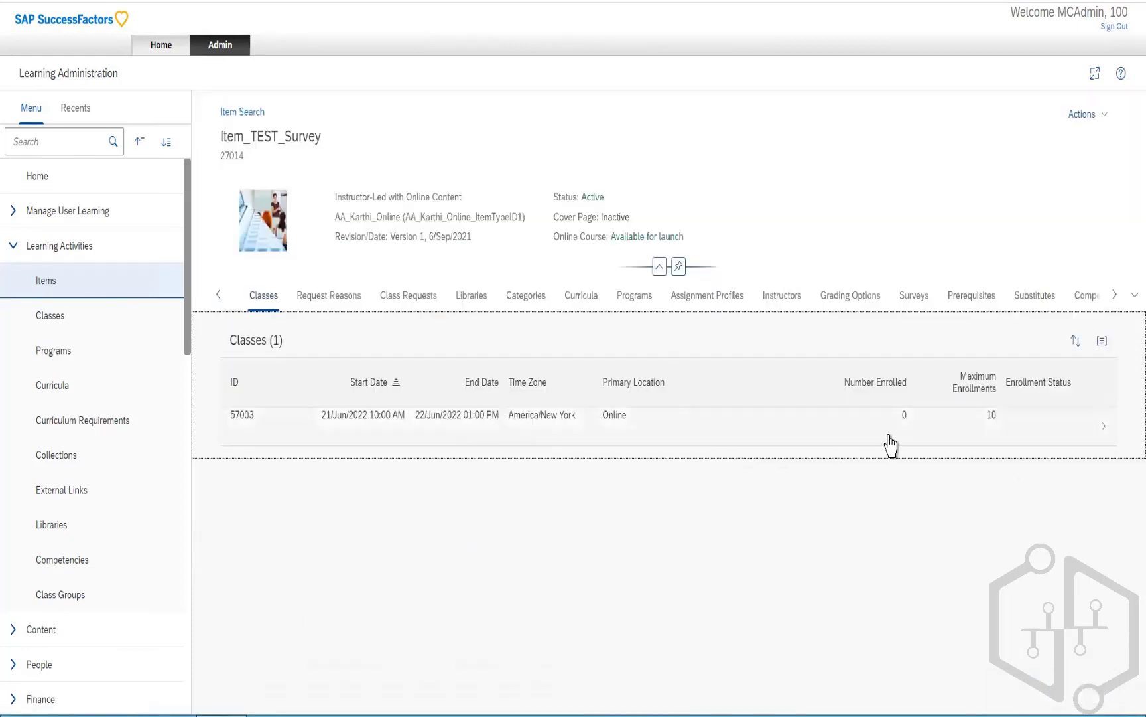
Open the cover page editor for Item_TEST_Survey, and save and close the cover page
{"action": "left_click", "coordinate": [1096, 118]}
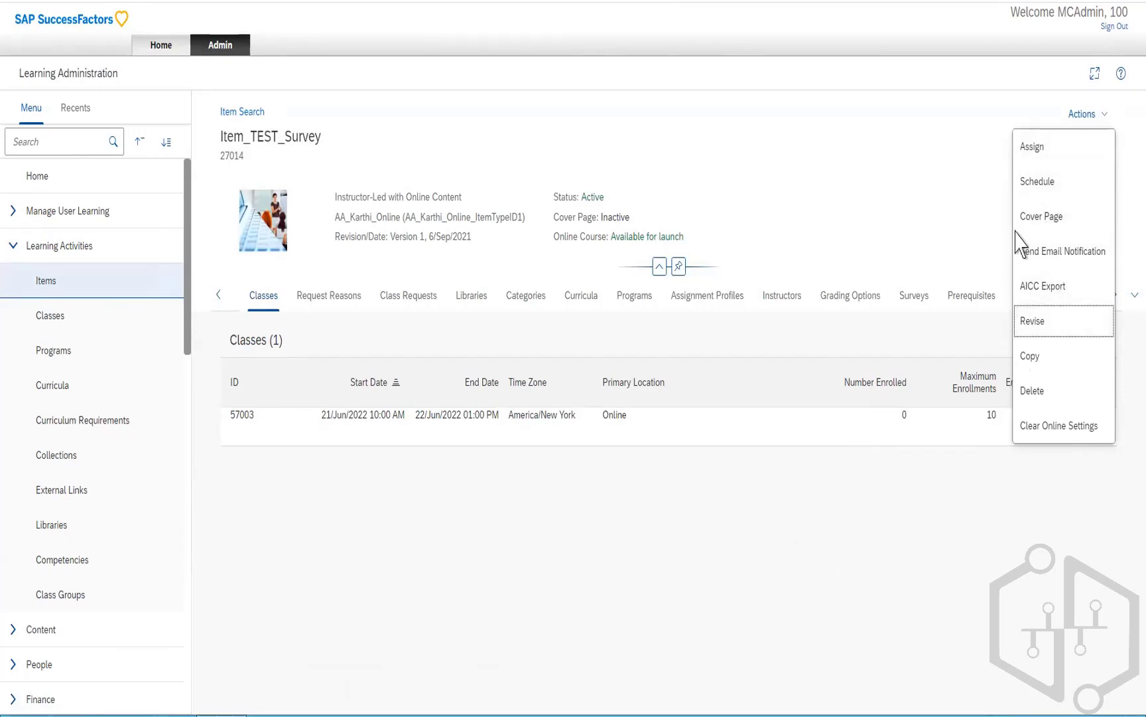
{"action": "left_click", "coordinate": [1040, 219]}
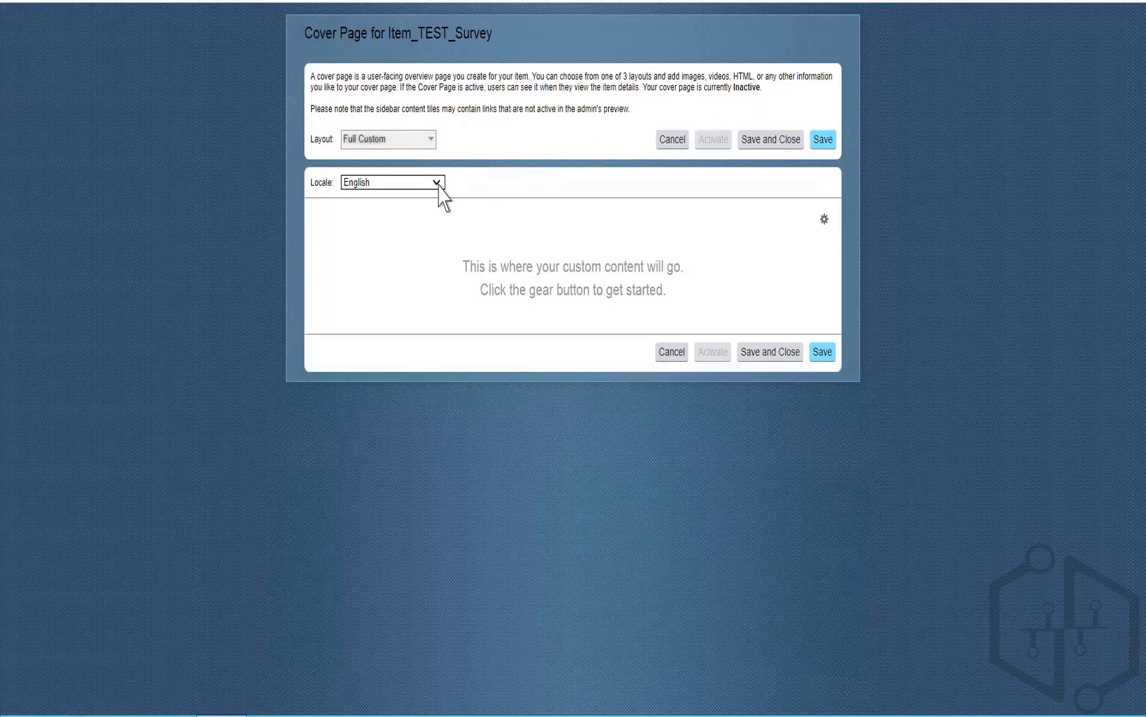
{"action": "left_click", "coordinate": [773, 357]}
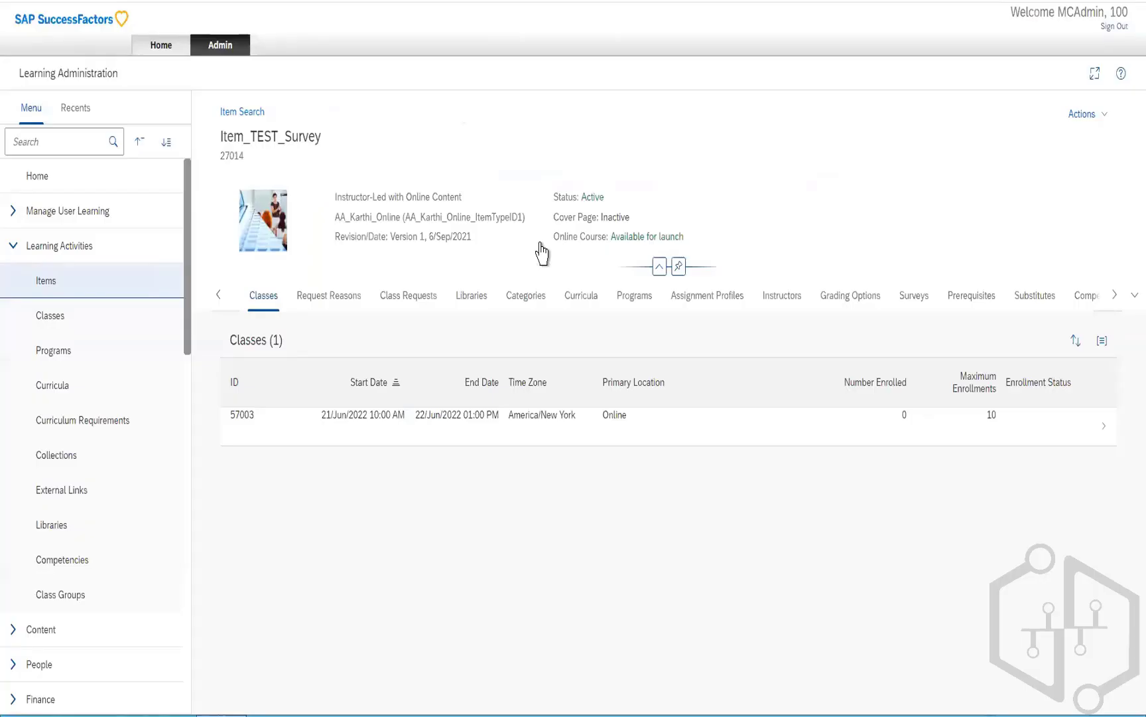
Try to add the A_Survey item type to the criteria of an email notification for Item_TEST_Survey, and abandon the notification
{"action": "left_click", "coordinate": [1089, 122]}
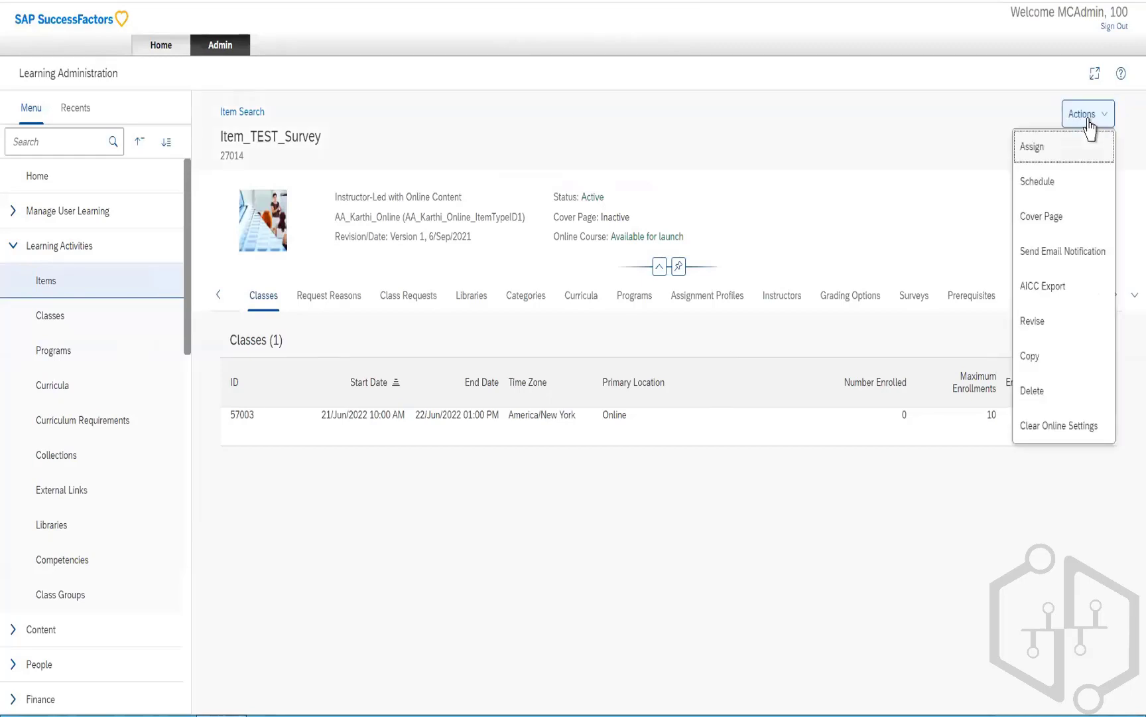
{"action": "left_click", "coordinate": [1040, 259]}
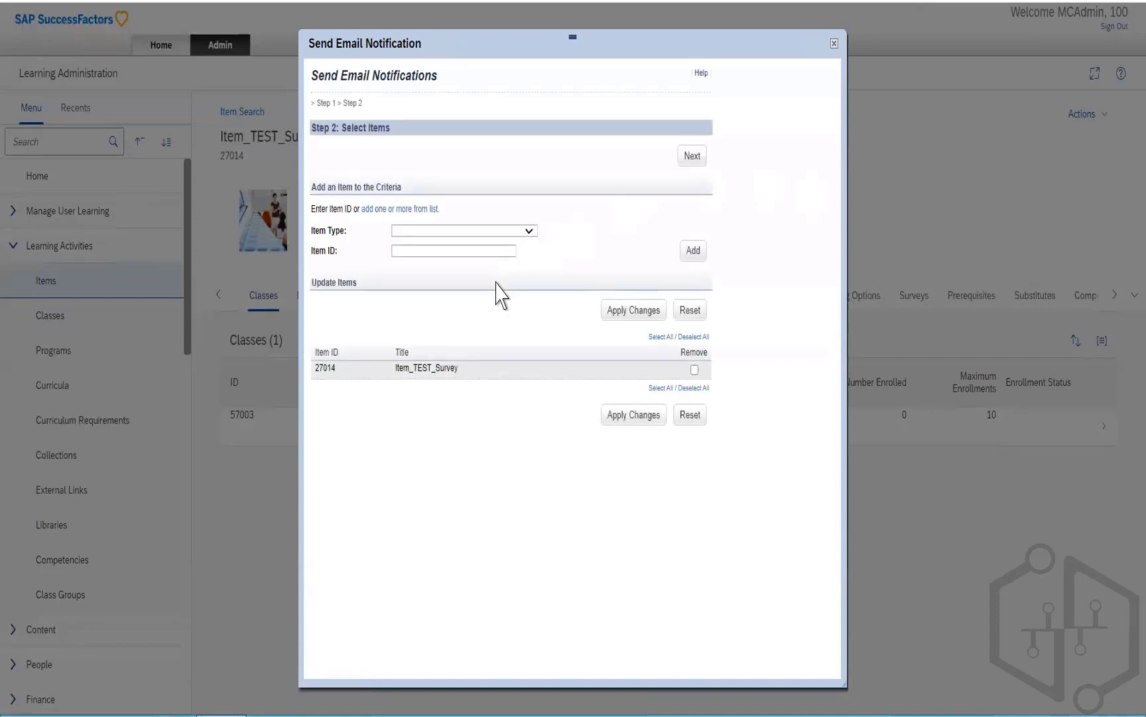
{"action": "left_click", "coordinate": [529, 233]}
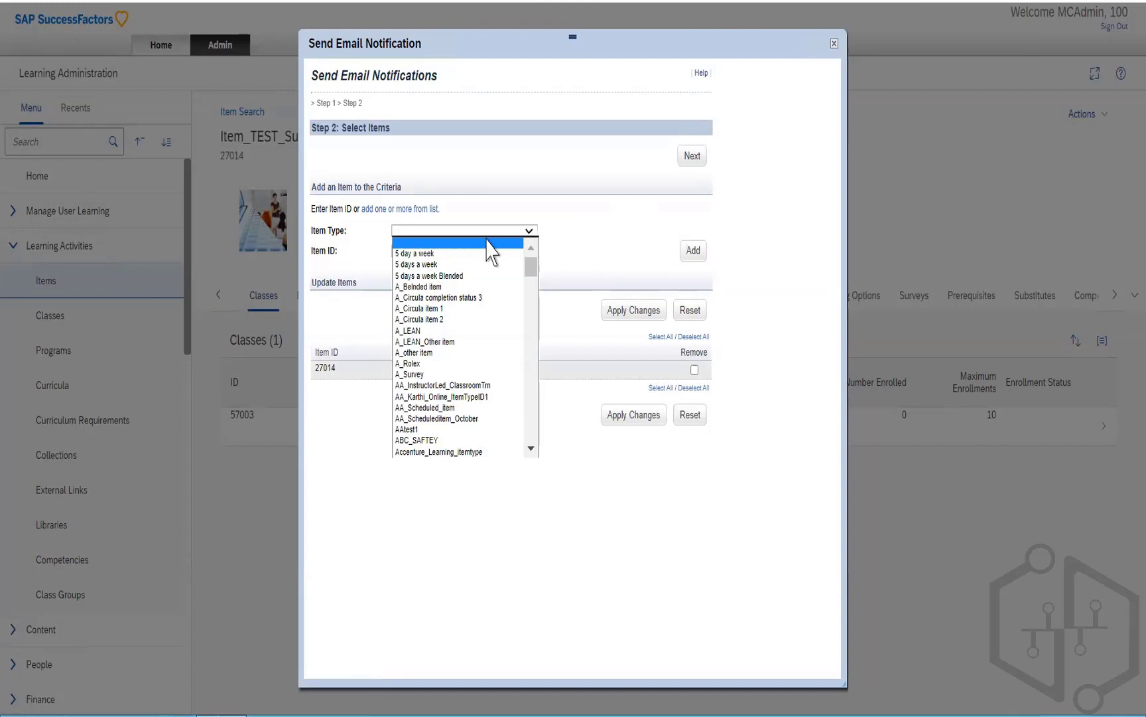
{"action": "left_click", "coordinate": [408, 376]}
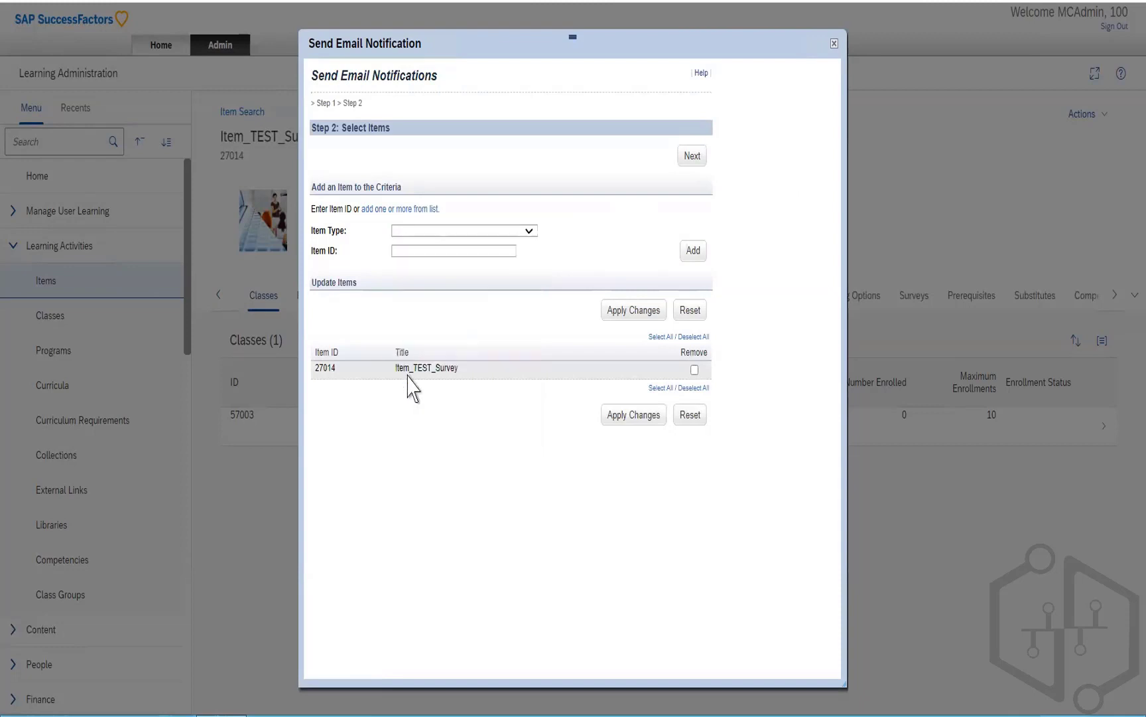
{"action": "left_click", "coordinate": [460, 251]}
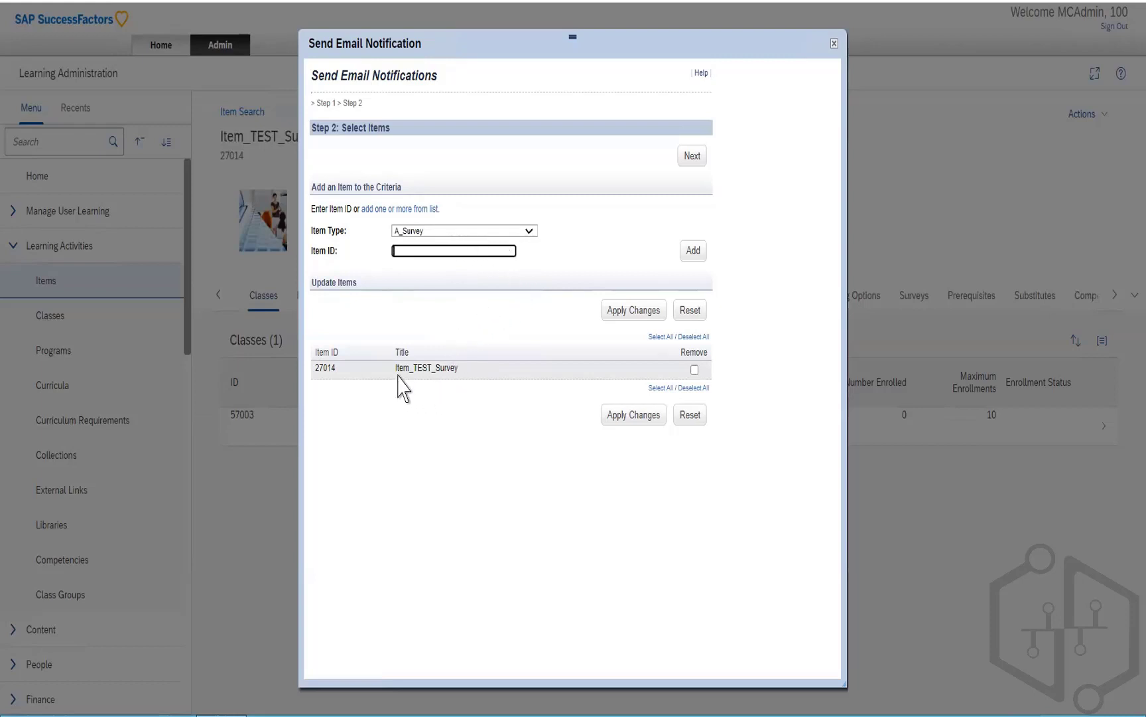
{"action": "left_click_drag", "start_coordinate": [397, 370], "coordinate": [479, 367]}
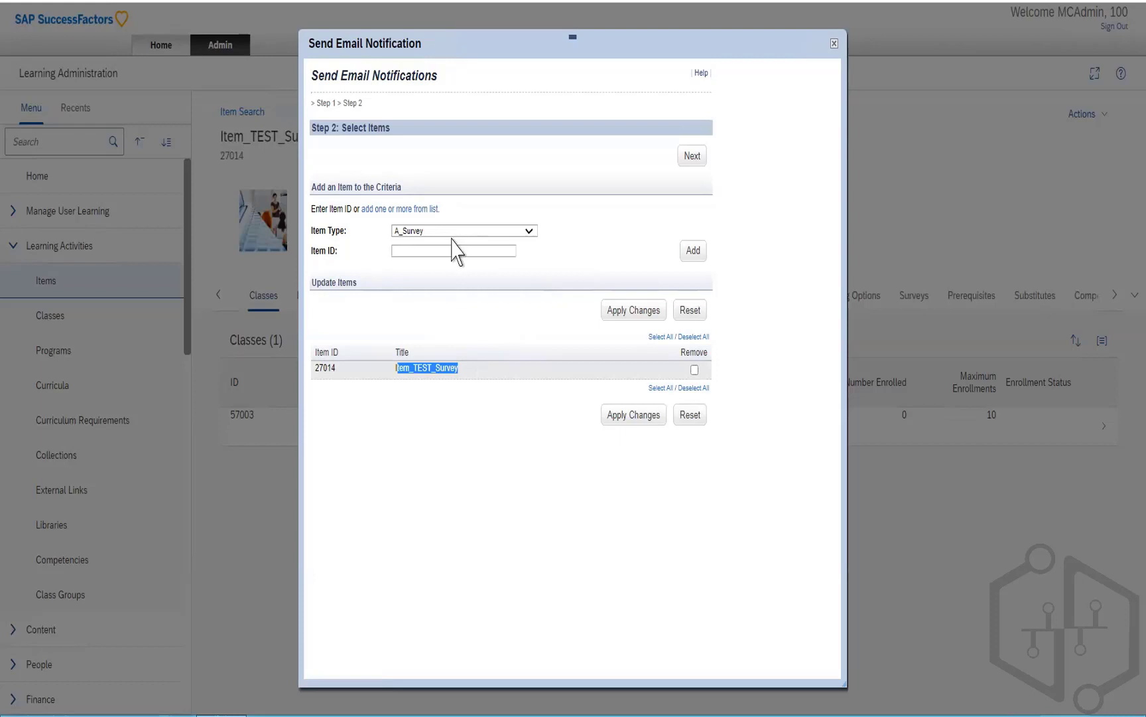
{"action": "left_click", "coordinate": [624, 418]}
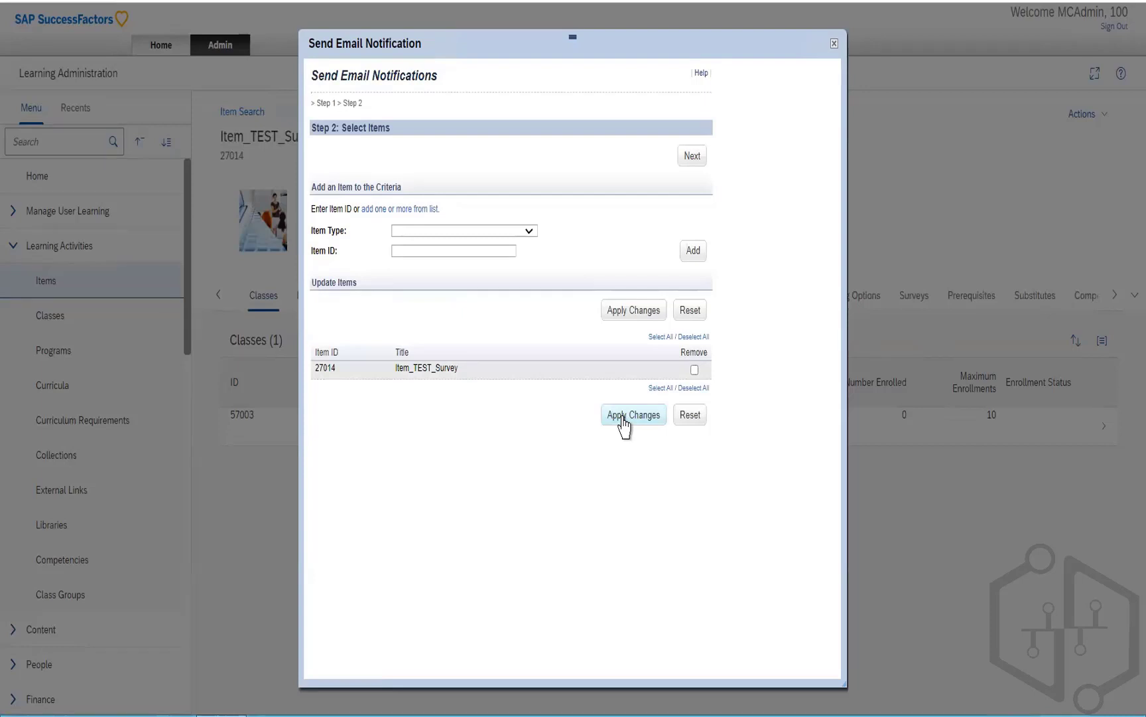
{"action": "left_click", "coordinate": [530, 231]}
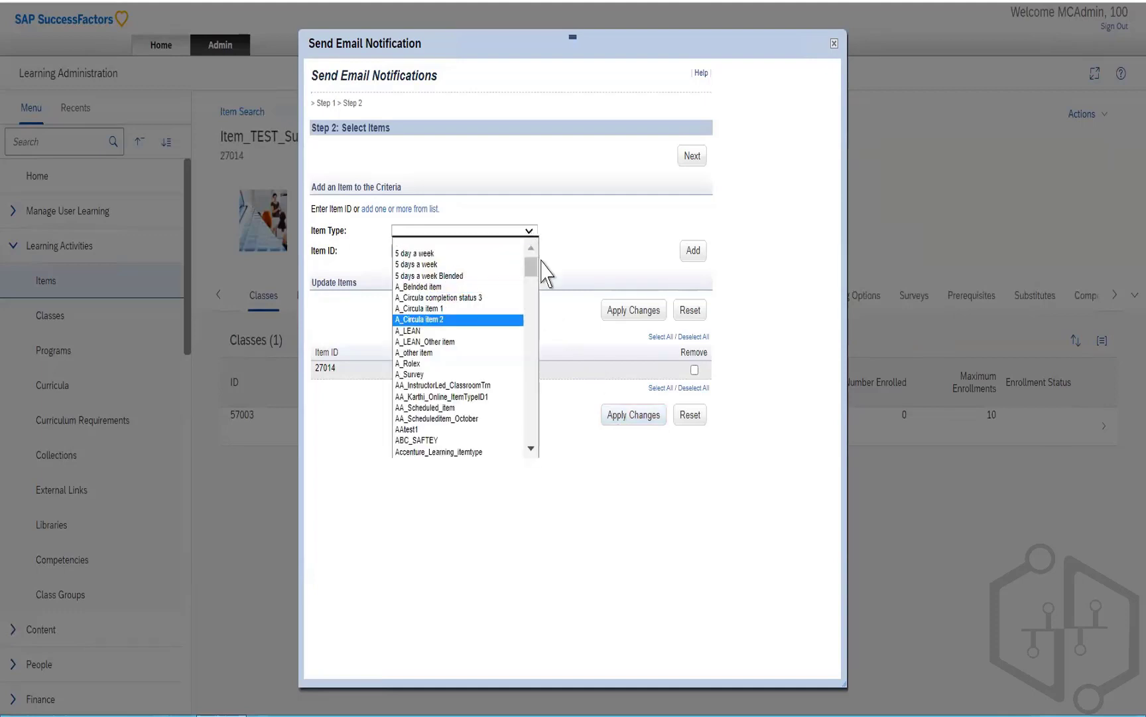
{"action": "left_click", "coordinate": [584, 258]}
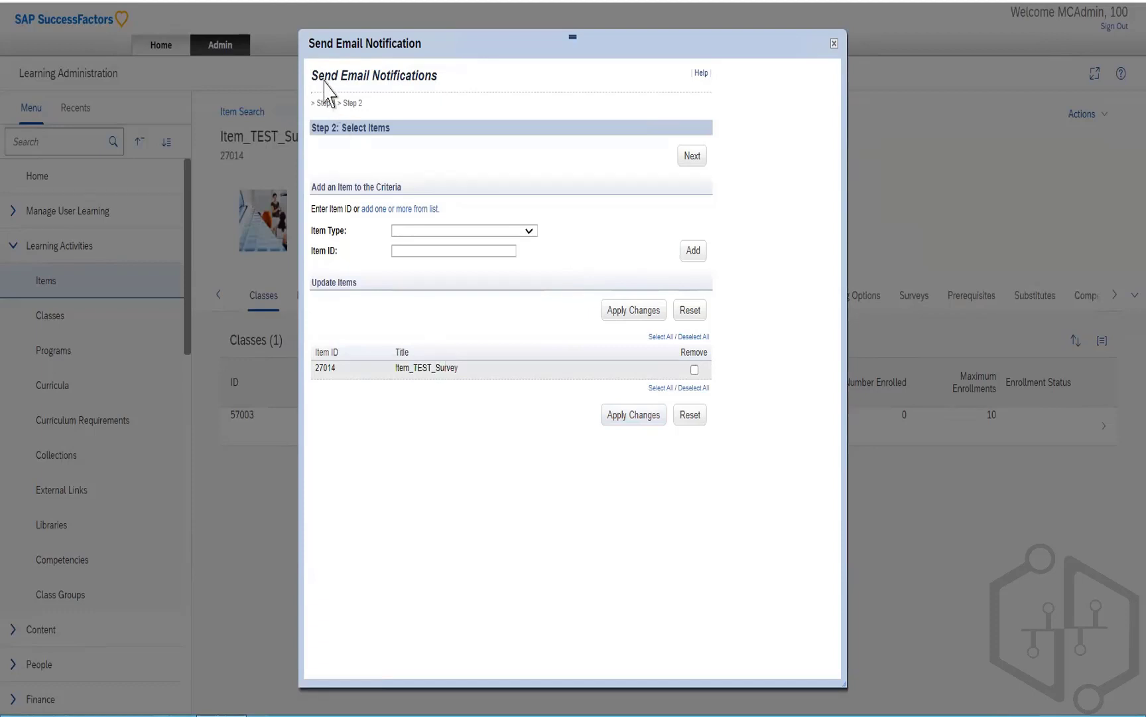
{"action": "left_click_drag", "start_coordinate": [324, 76], "coordinate": [435, 75]}
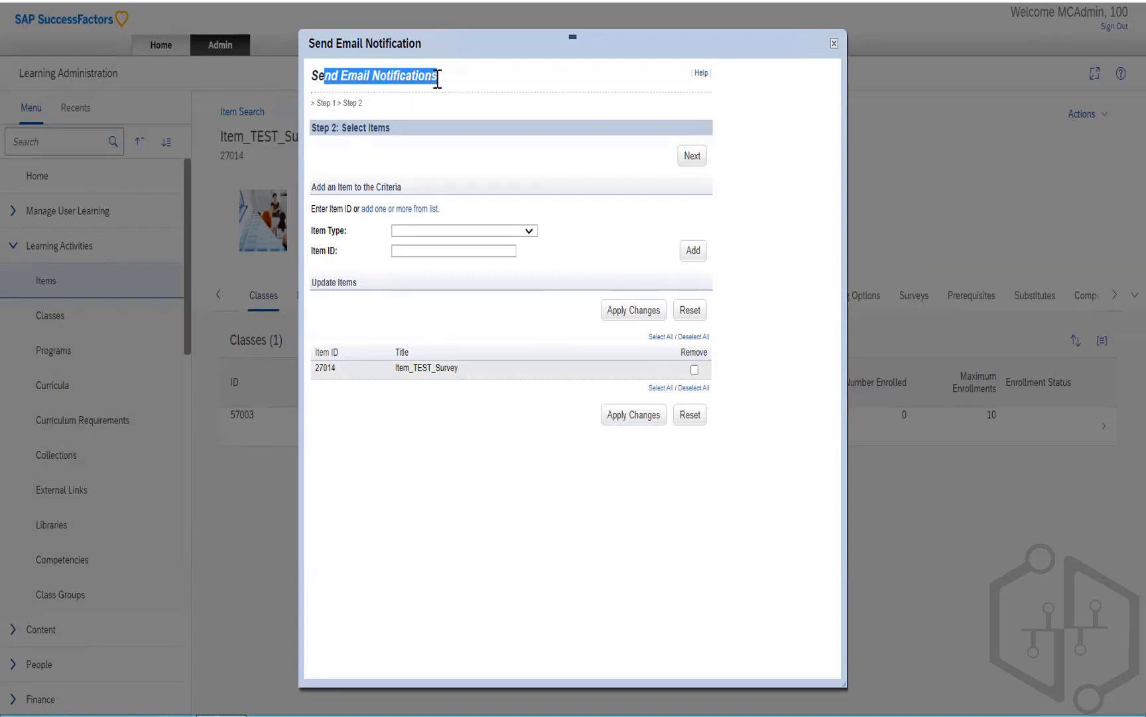
{"action": "left_click", "coordinate": [834, 44]}
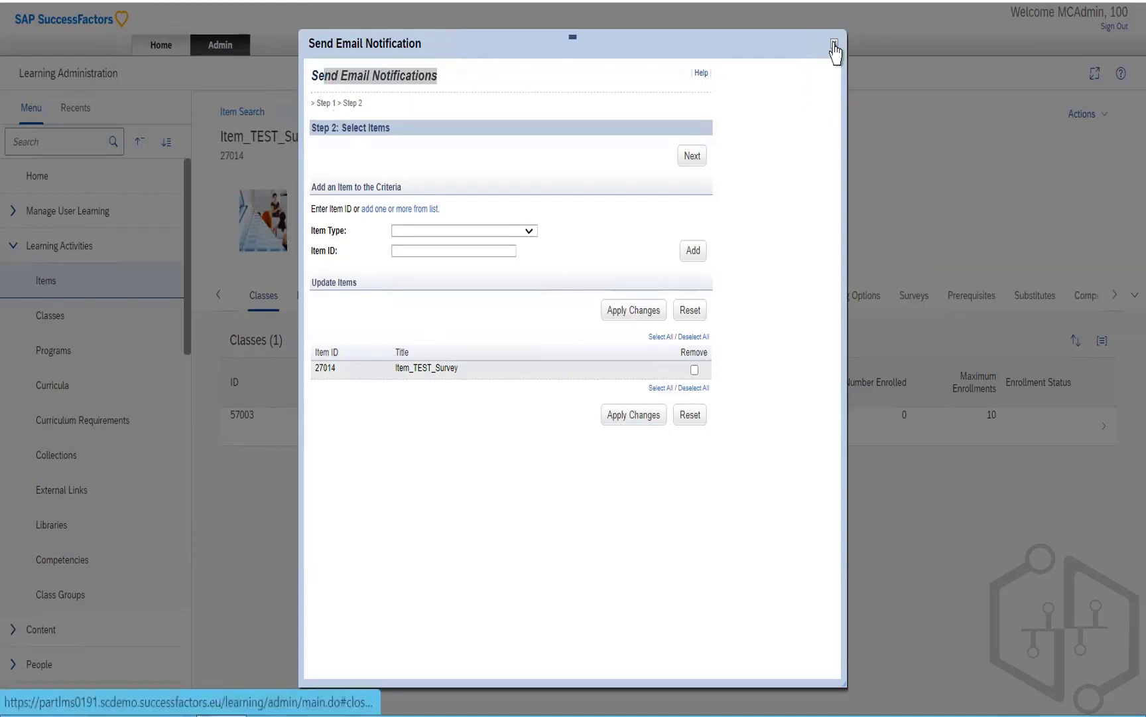
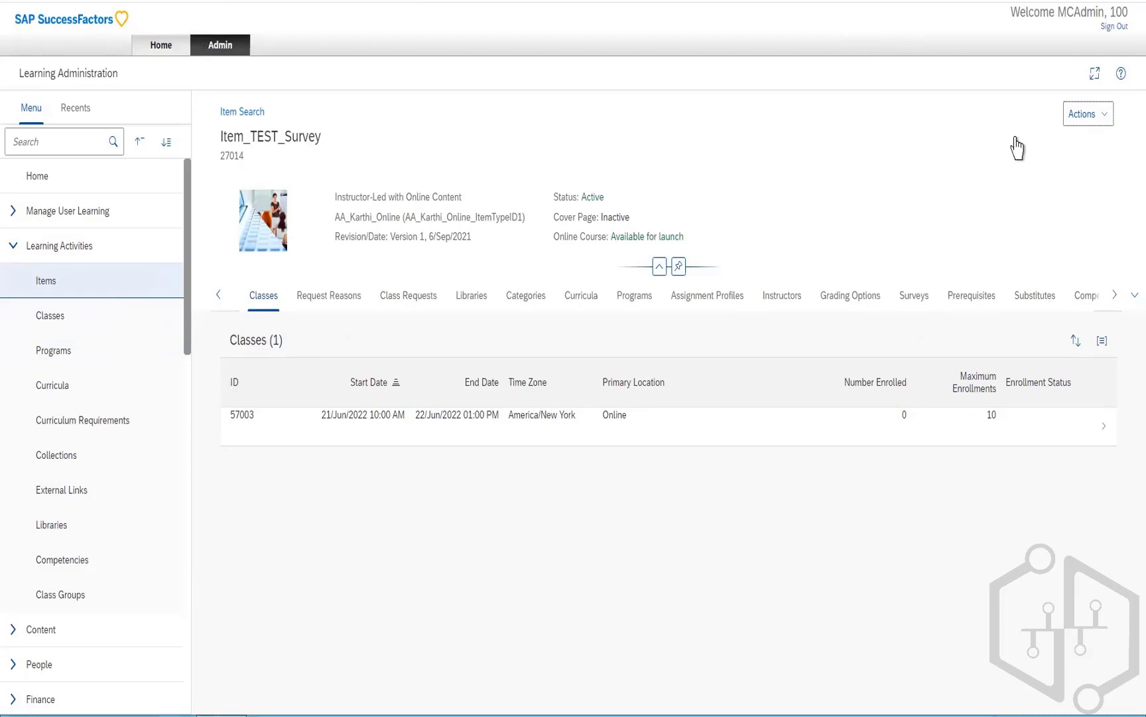
{"action": "left_click", "coordinate": [1088, 126]}
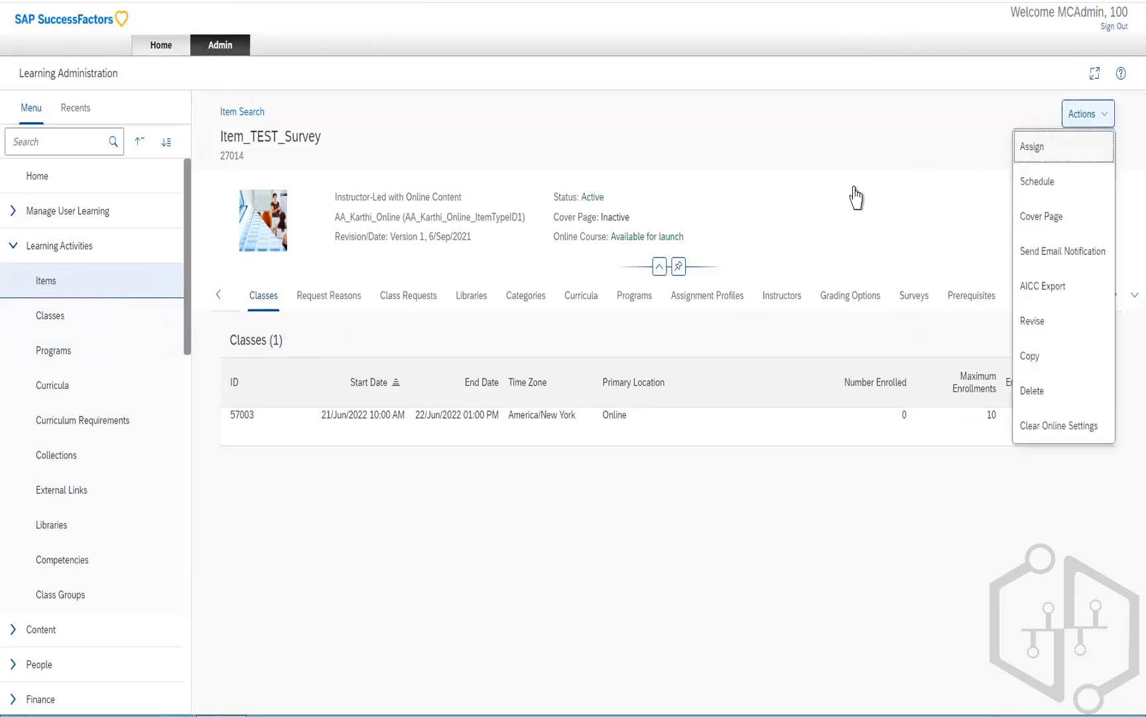
{"action": "left_click", "coordinate": [604, 575]}
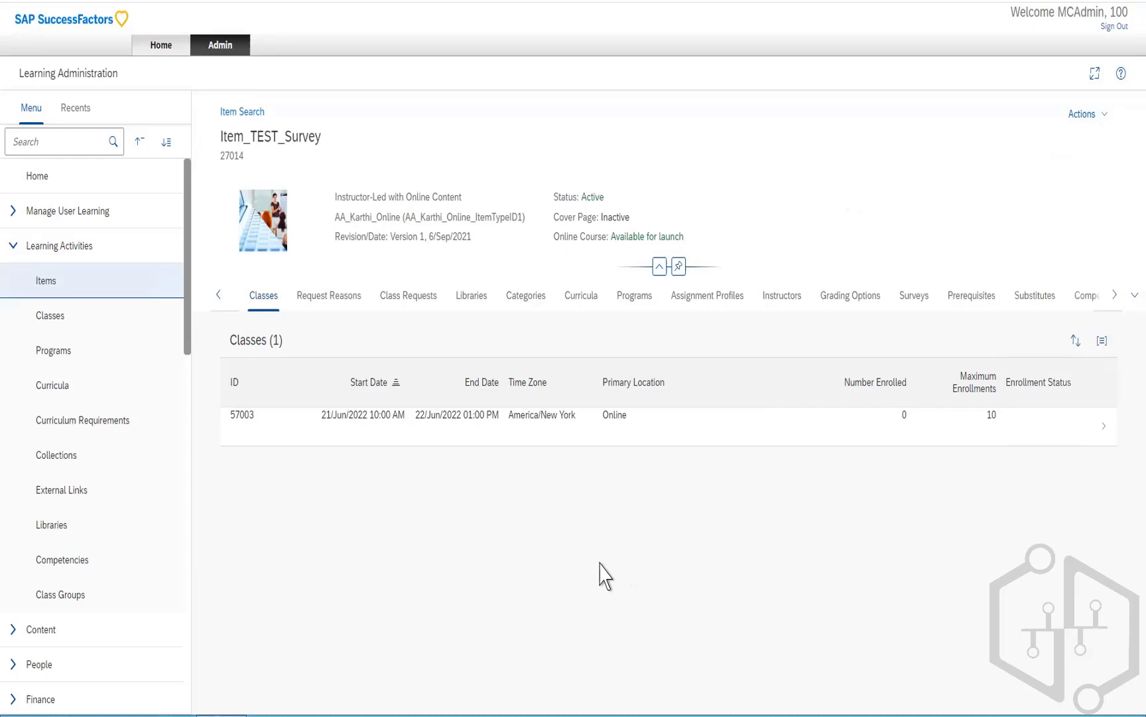
{"action": "left_click_drag", "start_coordinate": [234, 134], "coordinate": [322, 130]}
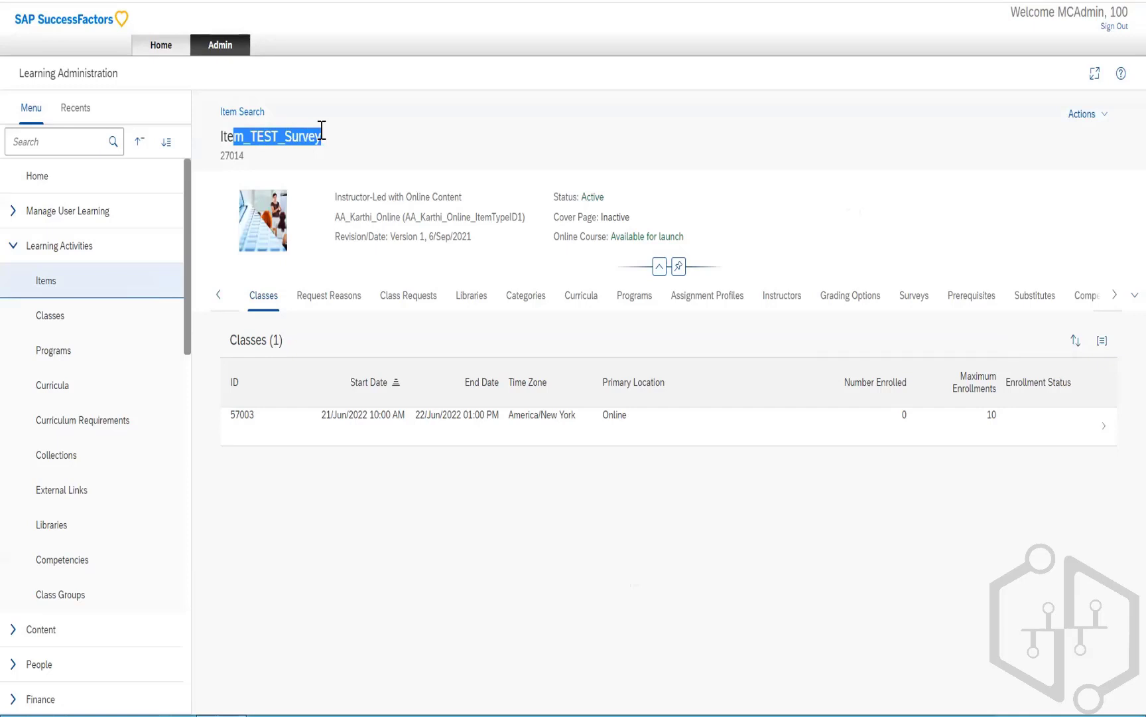
Try to add an item of type A_LEAN_Other item to the email notification criteria without an item ID, and abandon the notification
{"action": "left_click", "coordinate": [1084, 114]}
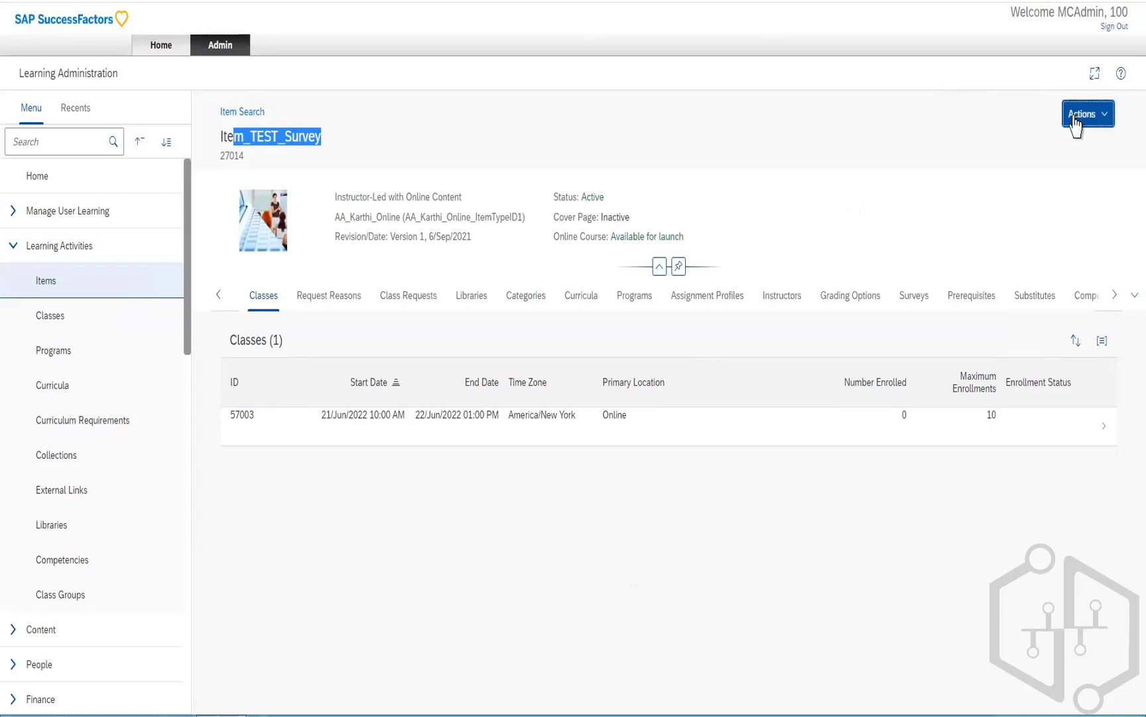
{"action": "left_click", "coordinate": [1049, 255]}
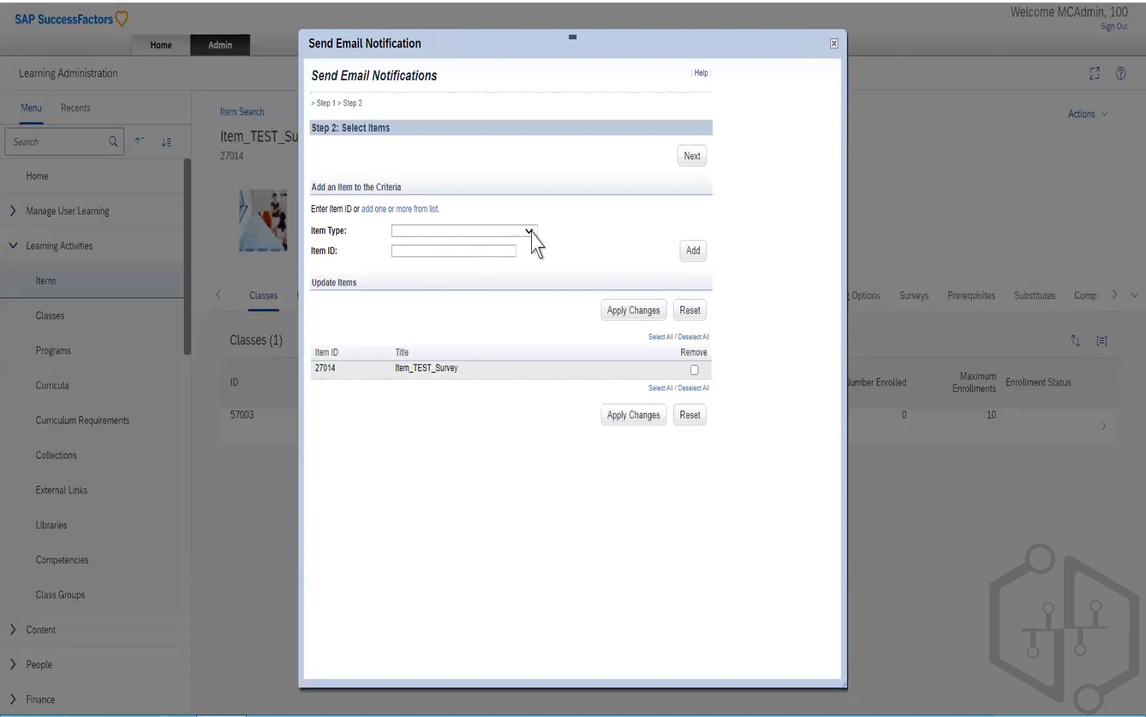
{"action": "left_click", "coordinate": [531, 232]}
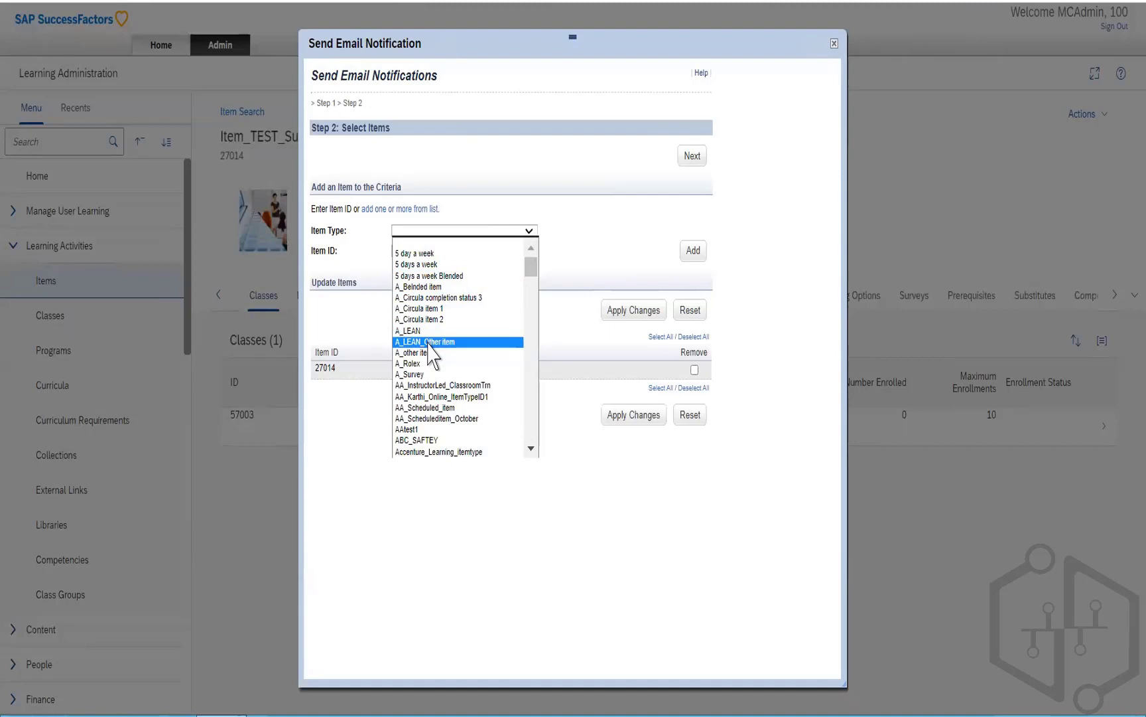
{"action": "left_click", "coordinate": [428, 342]}
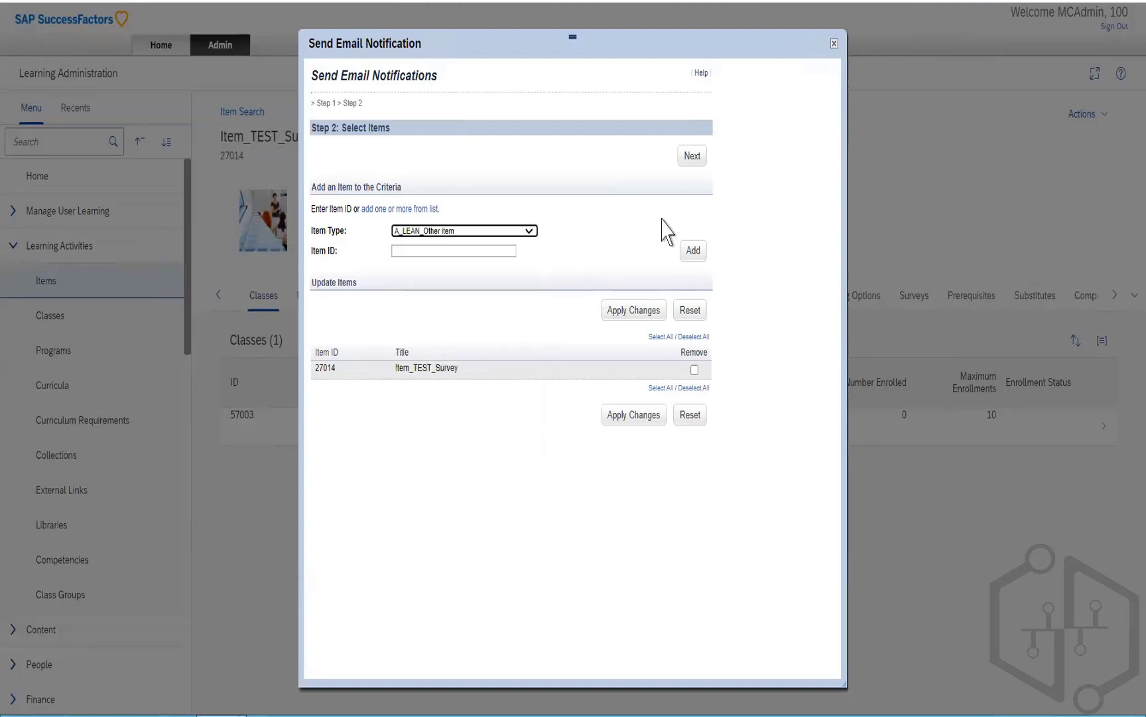
{"action": "left_click", "coordinate": [690, 252]}
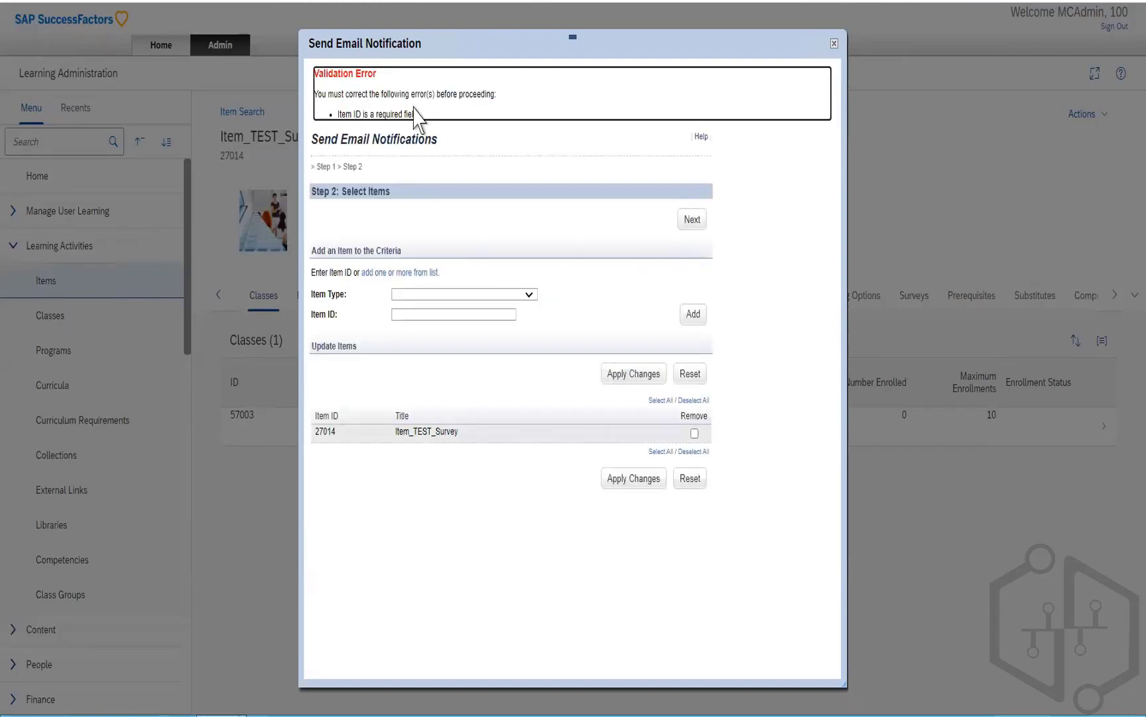
{"action": "left_click", "coordinate": [528, 296]}
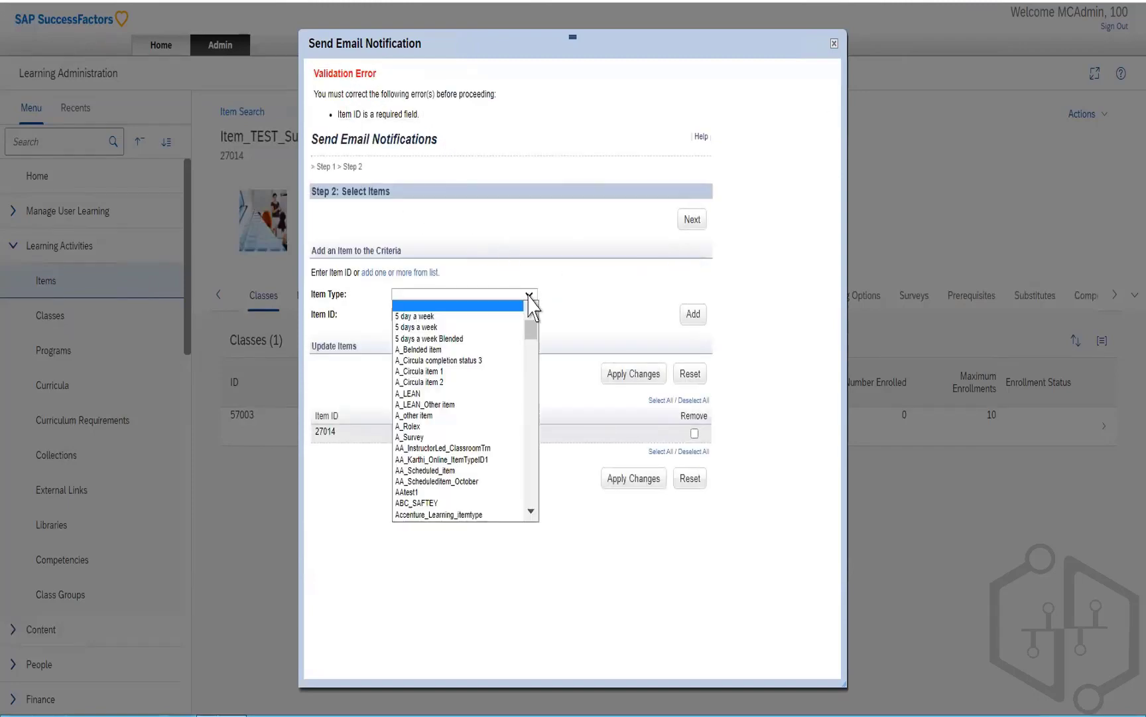
{"action": "left_click", "coordinate": [428, 405]}
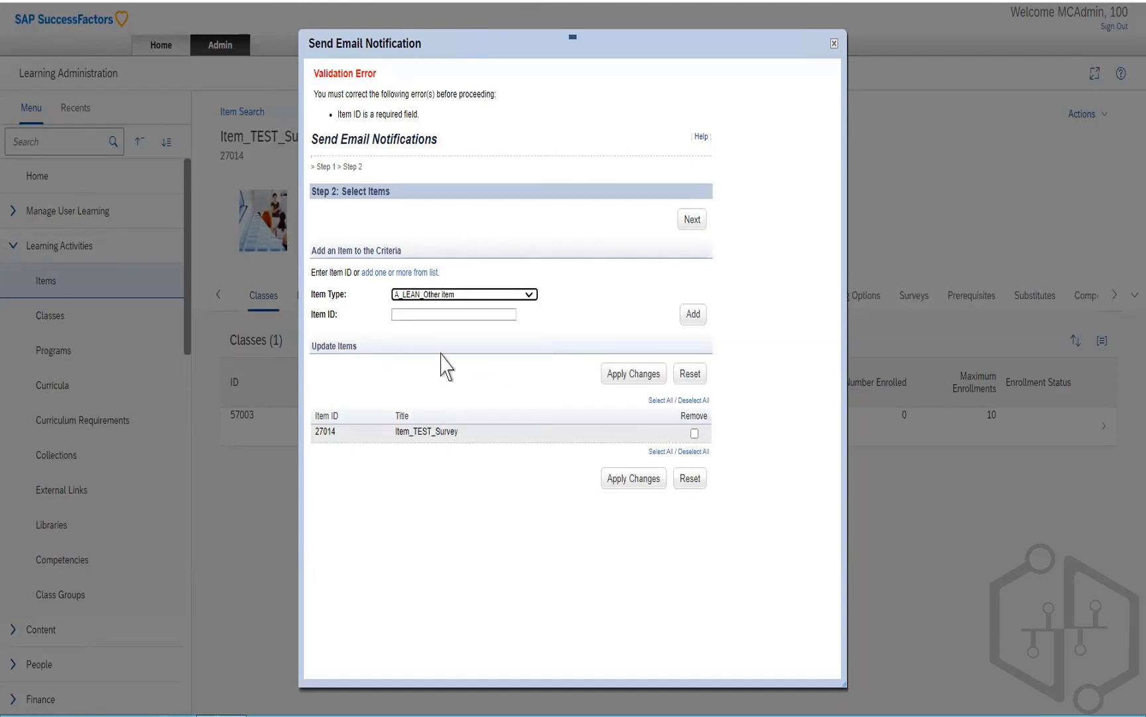
{"action": "left_click", "coordinate": [428, 314]}
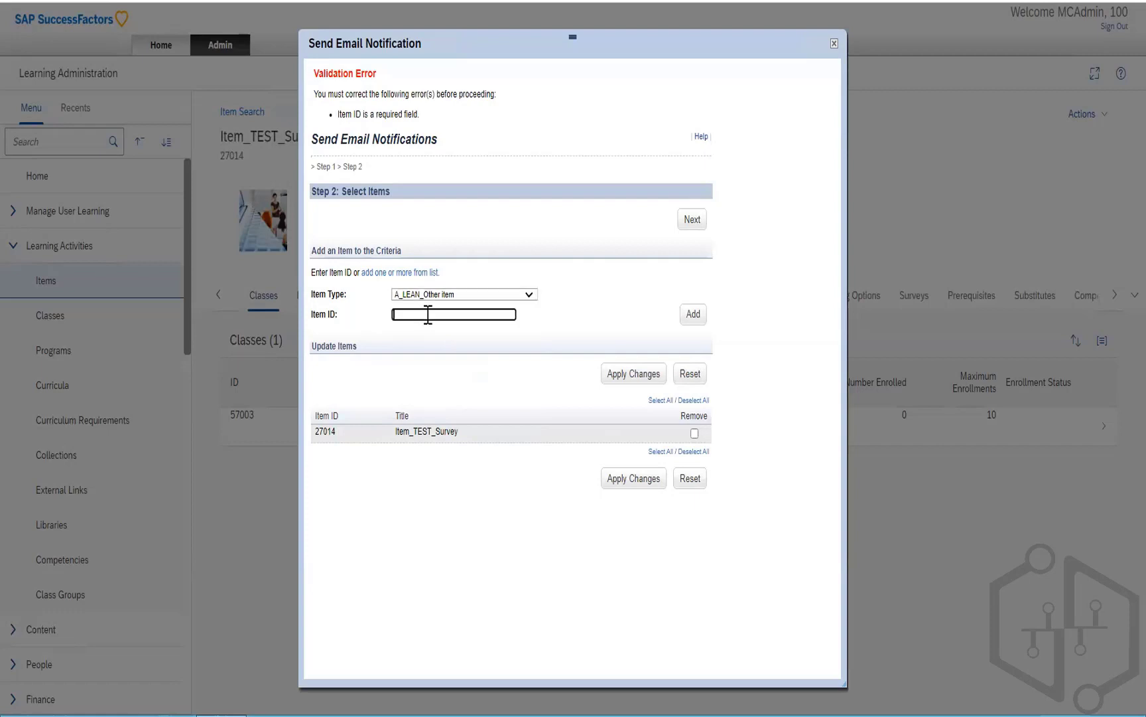
{"action": "left_click", "coordinate": [835, 48]}
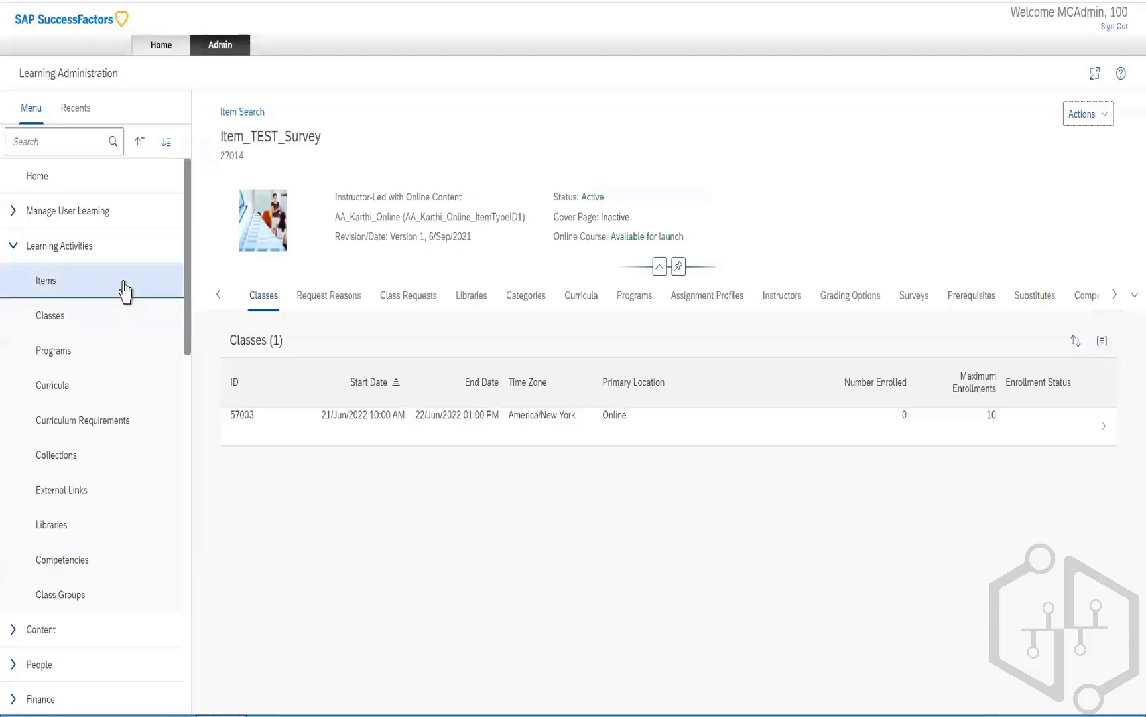
Search the learning items for all active items and look over the list and its search criteria
{"action": "left_click", "coordinate": [124, 290]}
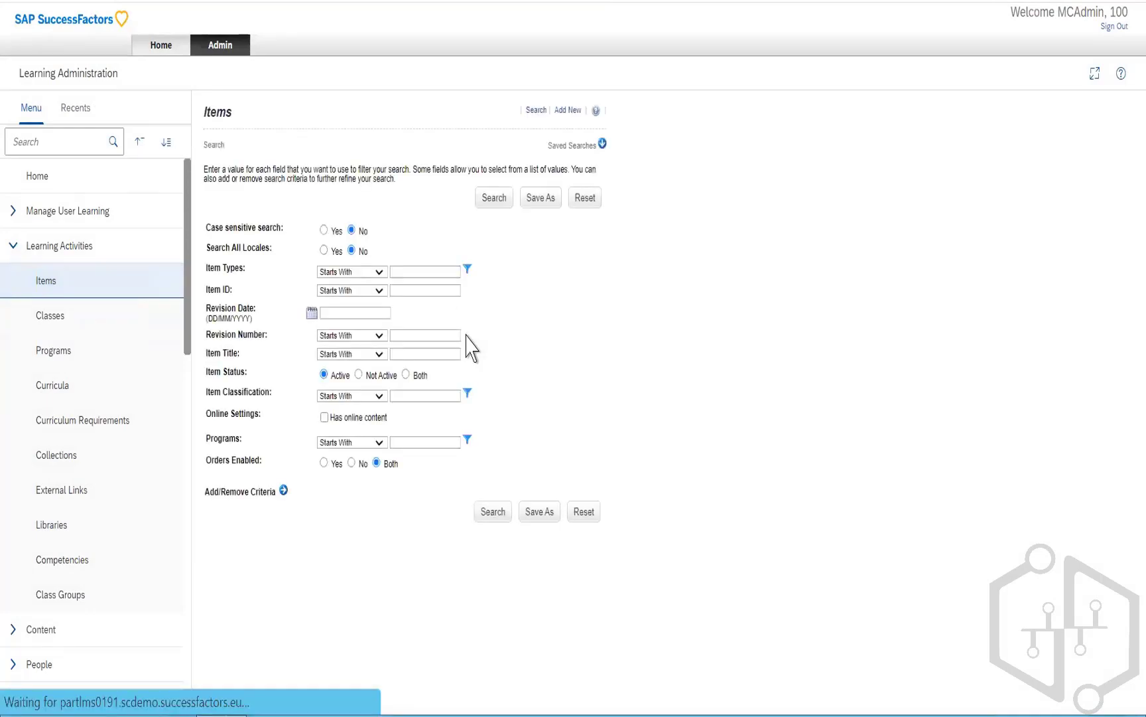
{"action": "left_click", "coordinate": [487, 206]}
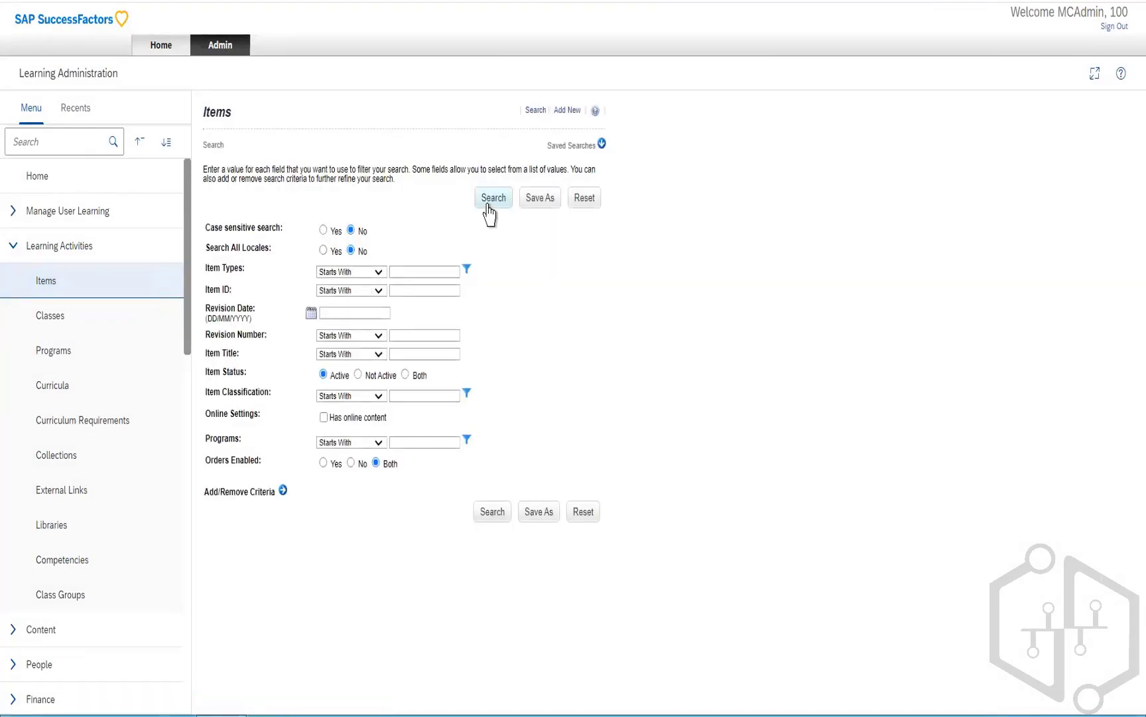
{"action": "scroll", "coordinate": [428, 581], "scroll_direction": "down", "scroll_amount": 3}
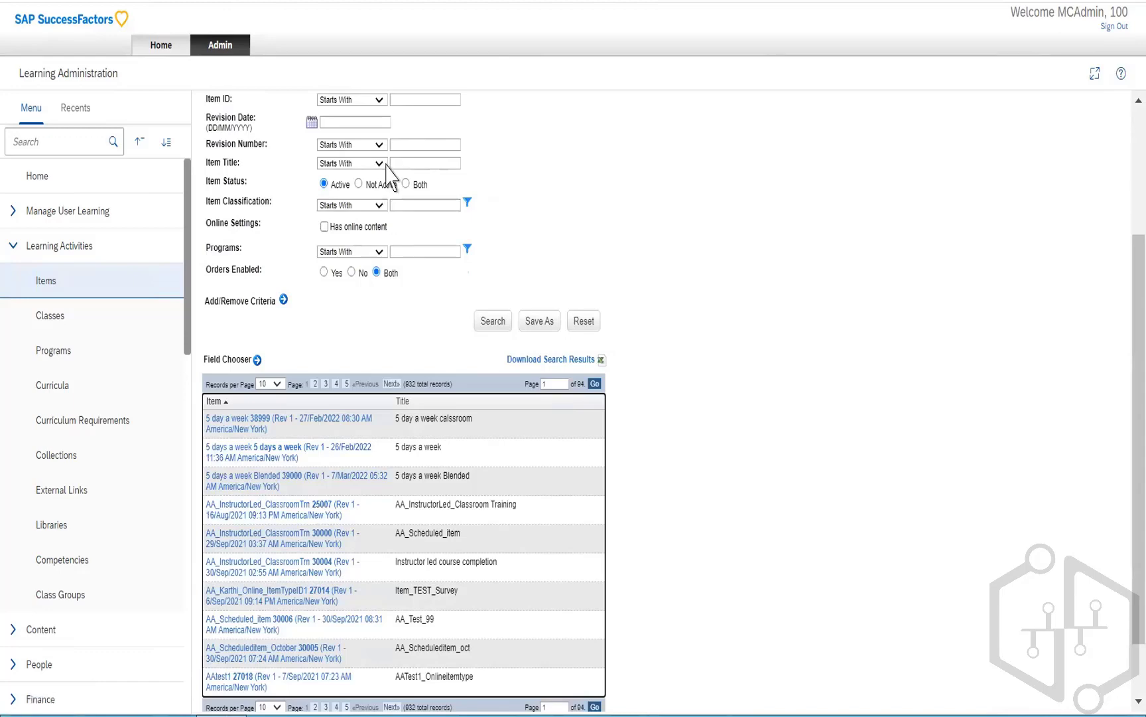
{"action": "scroll", "coordinate": [388, 176], "scroll_direction": "up", "scroll_amount": 2}
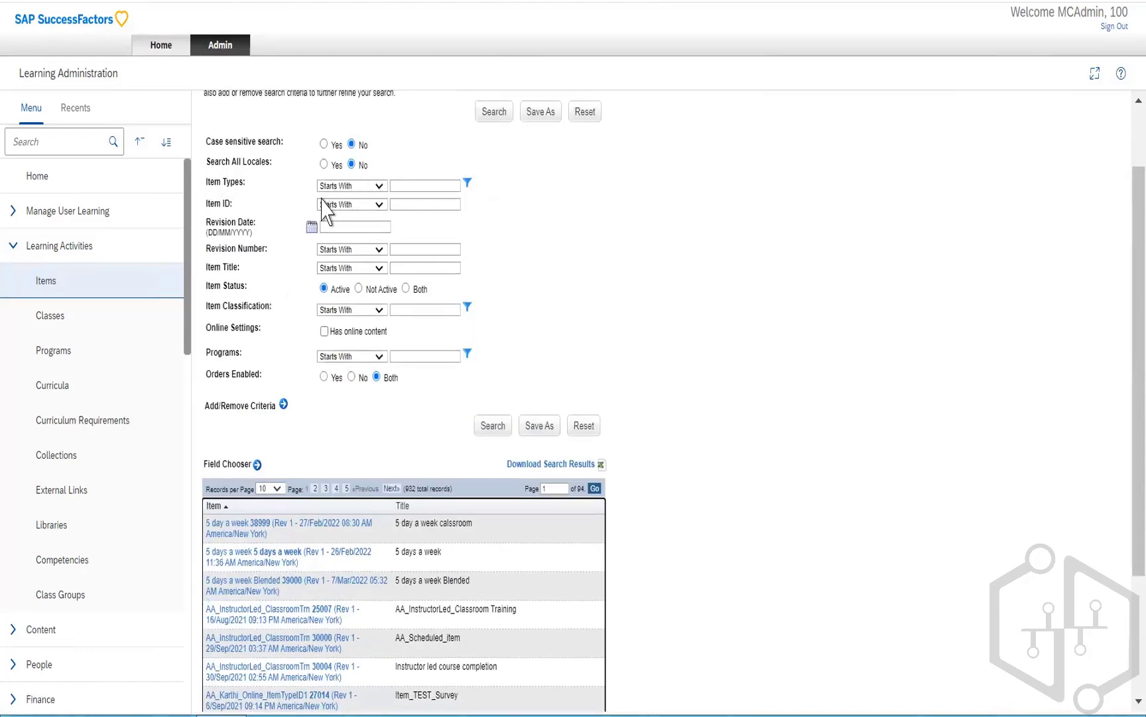
Search the active learning items for item types containing "lean"
{"action": "scroll", "coordinate": [703, 312], "scroll_direction": "up", "scroll_amount": 2}
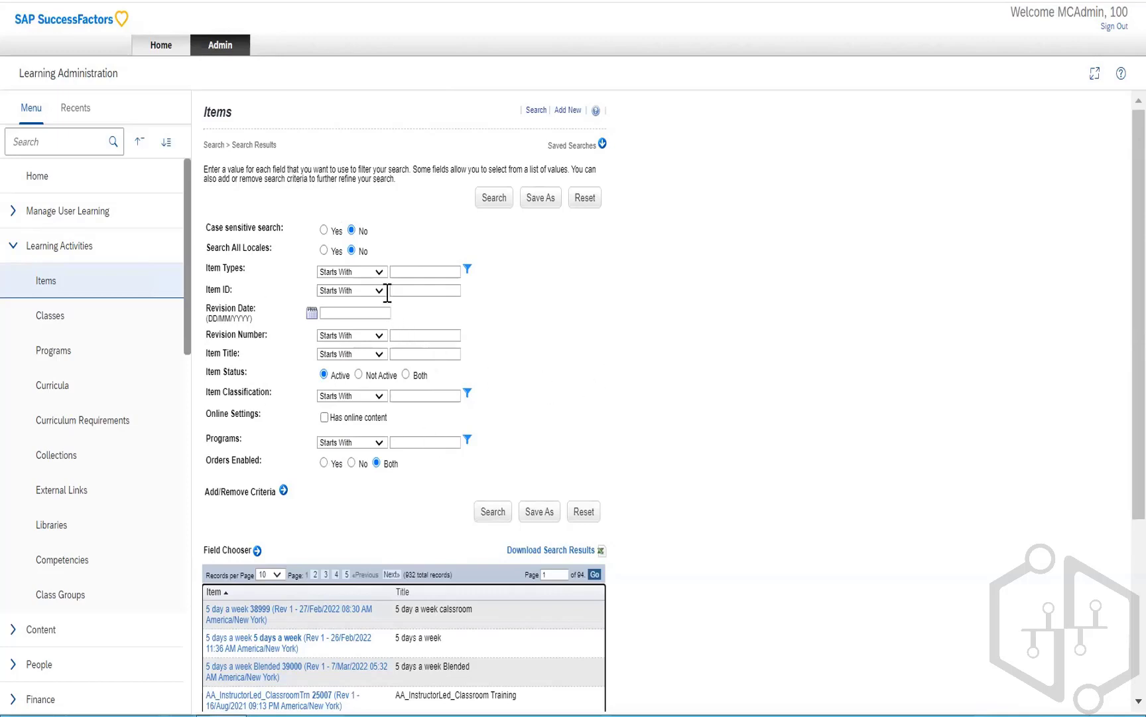
{"action": "left_click", "coordinate": [379, 271]}
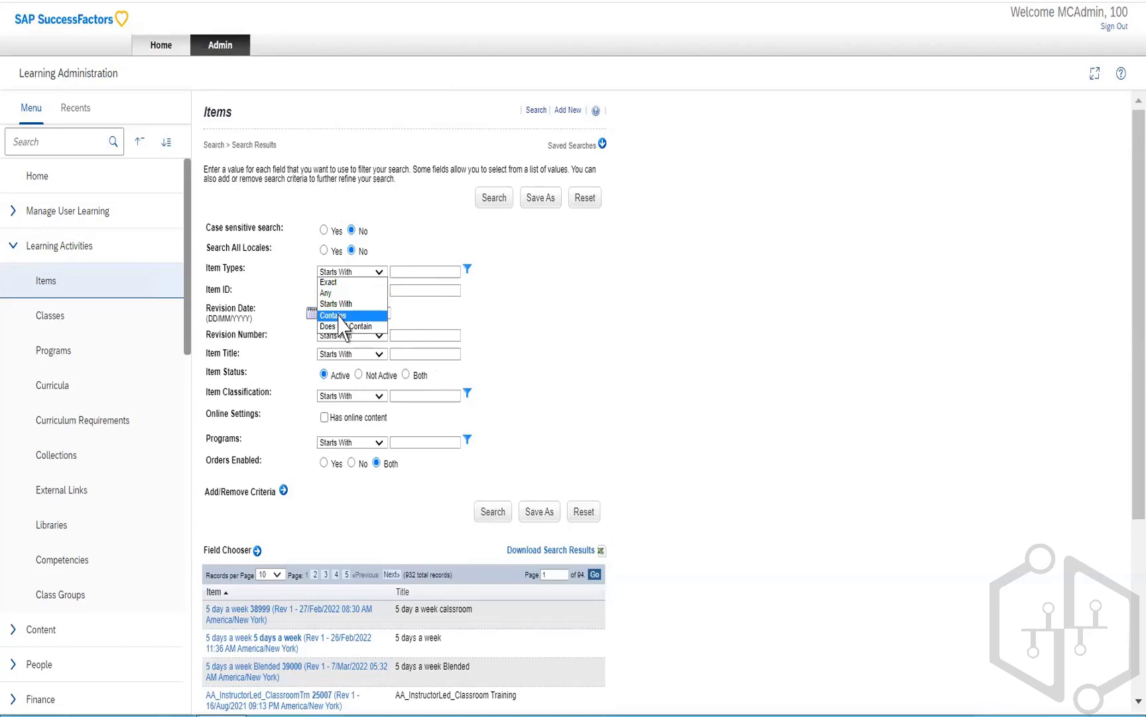
{"action": "left_click", "coordinate": [340, 316]}
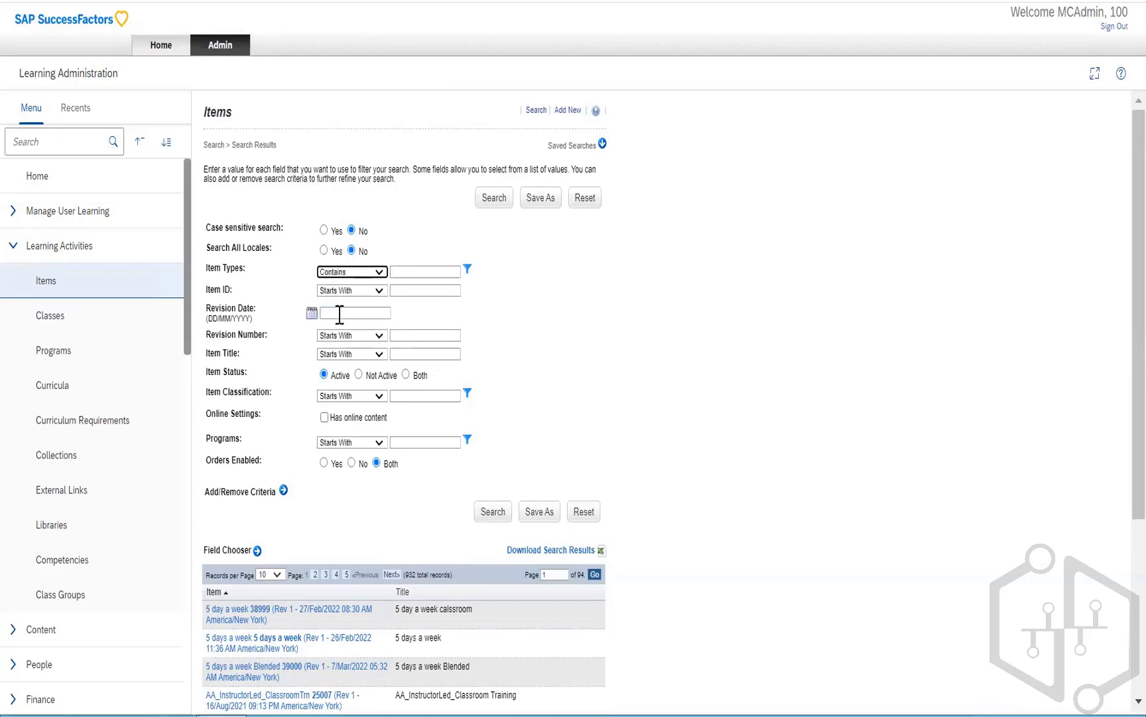
{"action": "left_click", "coordinate": [450, 270]}
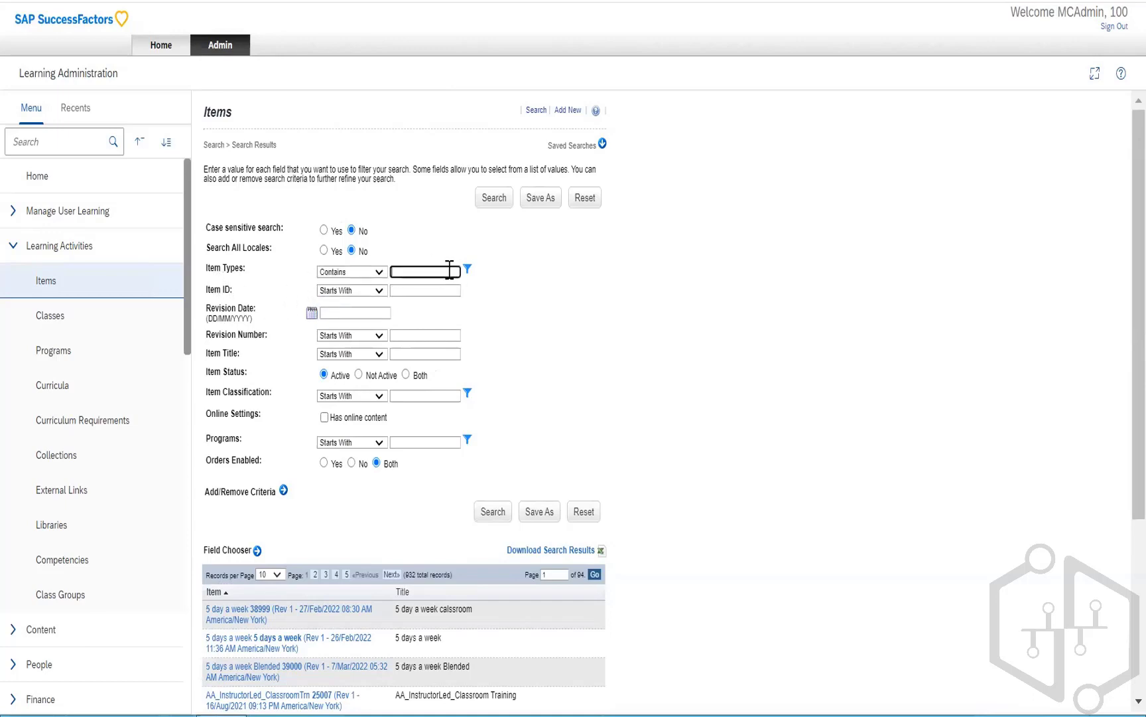
{"action": "type", "text": "lear"}
{"action": "left_click", "coordinate": [494, 198]}
{"action": "scroll", "coordinate": [525, 402], "scroll_direction": "down", "scroll_amount": 4}
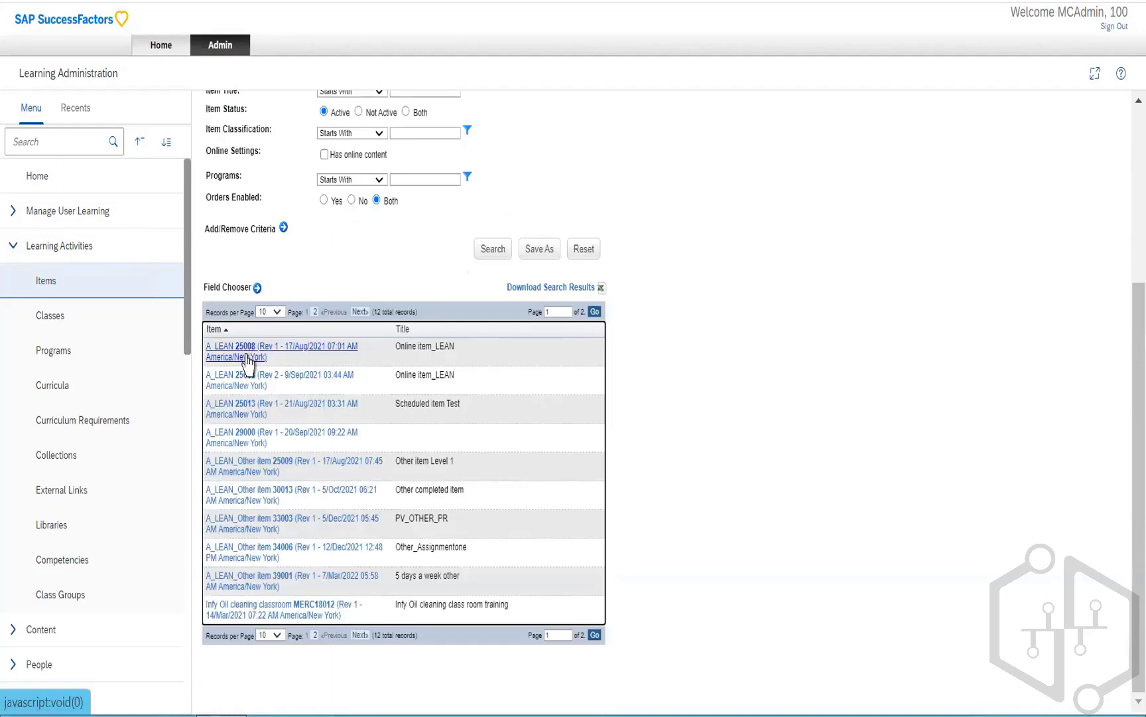
Open the A_LEAN item titled Scheduled item Test and check its item ID and details
{"action": "left_click", "coordinate": [247, 422]}
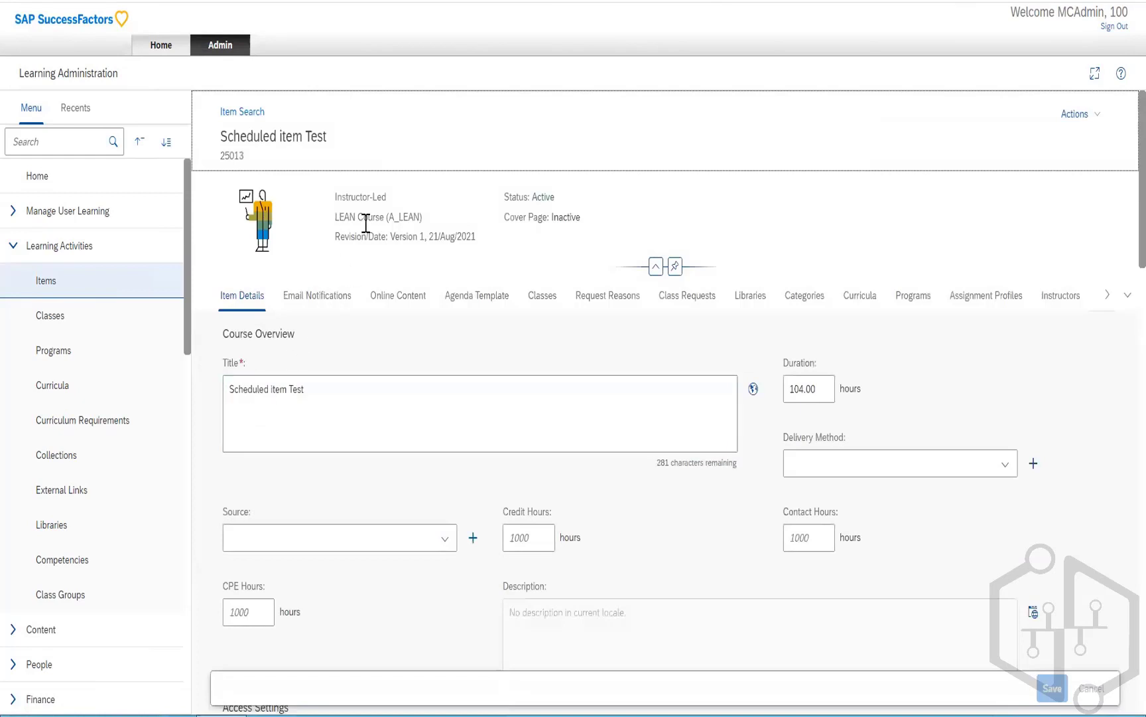
{"action": "left_click_drag", "start_coordinate": [222, 156], "coordinate": [244, 166]}
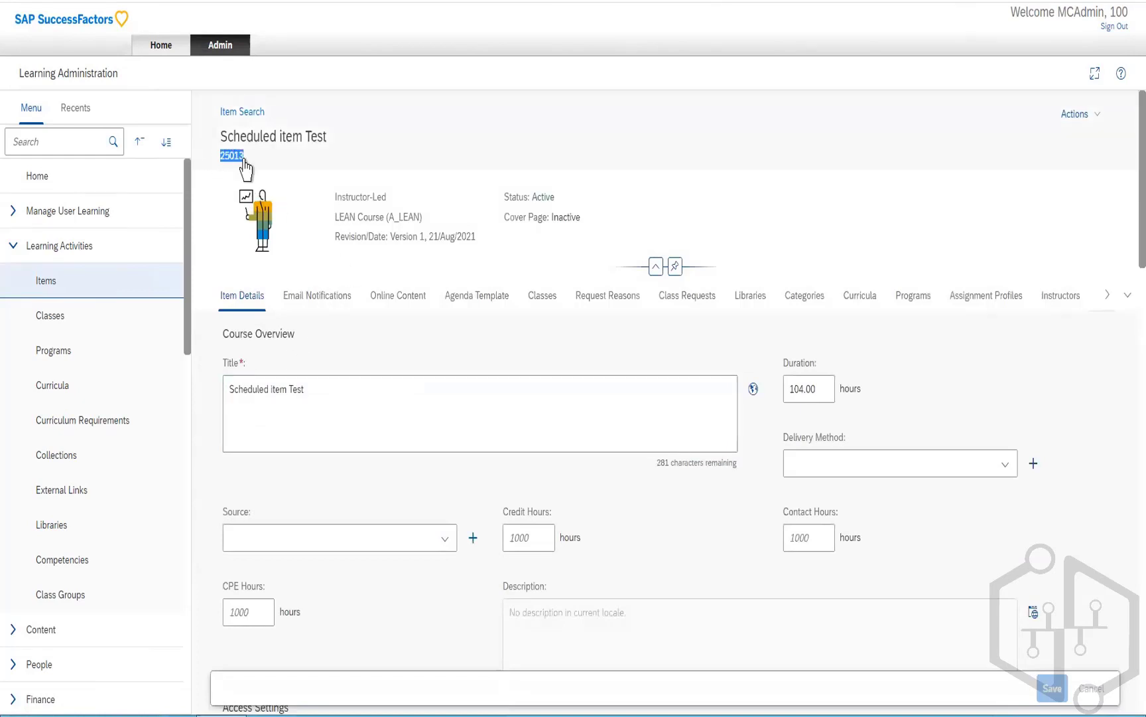
{"action": "left_click", "coordinate": [244, 159]}
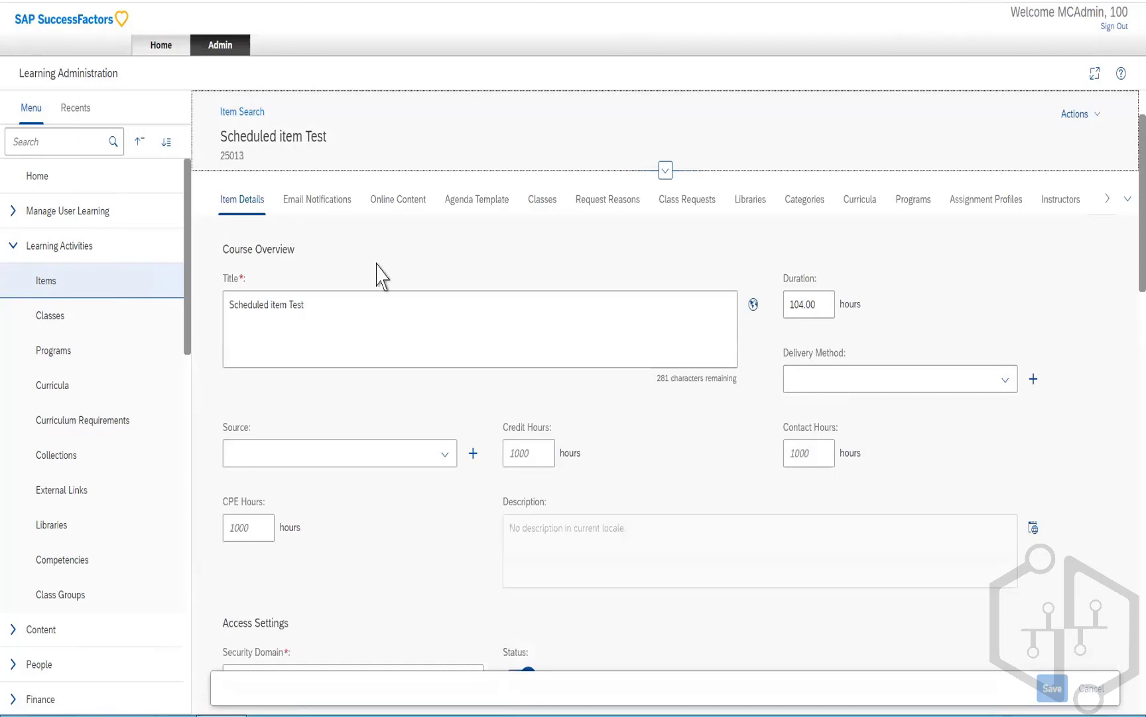
{"action": "scroll", "coordinate": [391, 286], "scroll_direction": "up", "scroll_amount": 2}
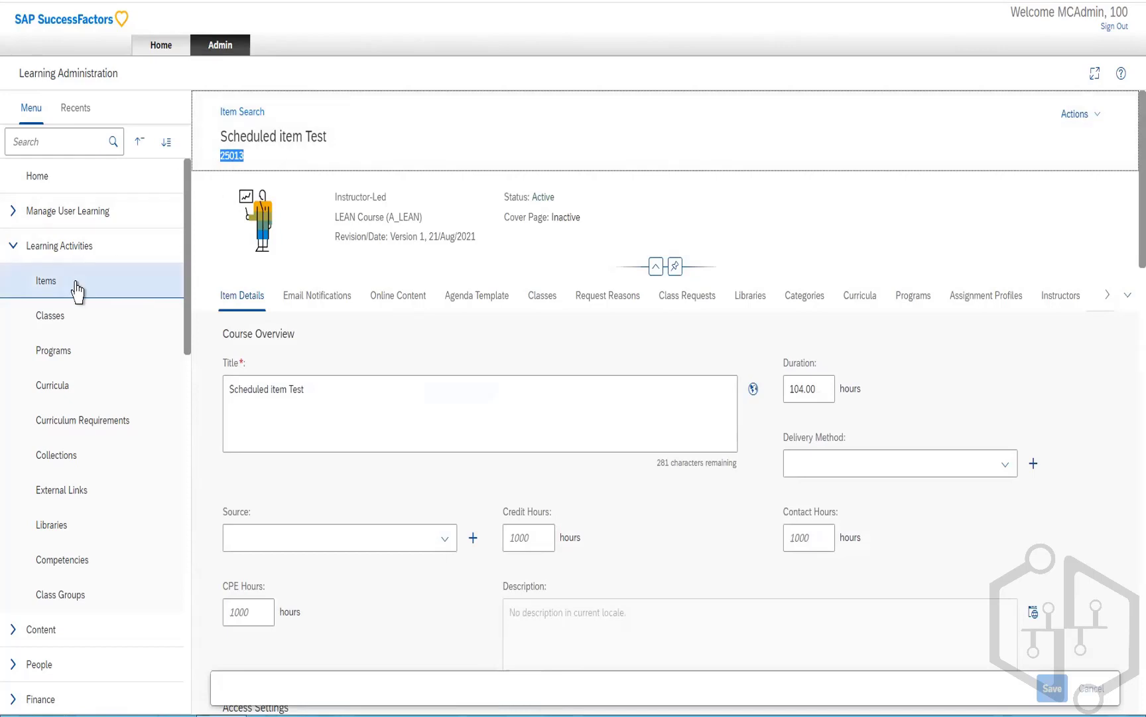
Reopen the recently viewed Item_TEST_Survey item, show its classes, and start an email notification for it
{"action": "left_click", "coordinate": [69, 110]}
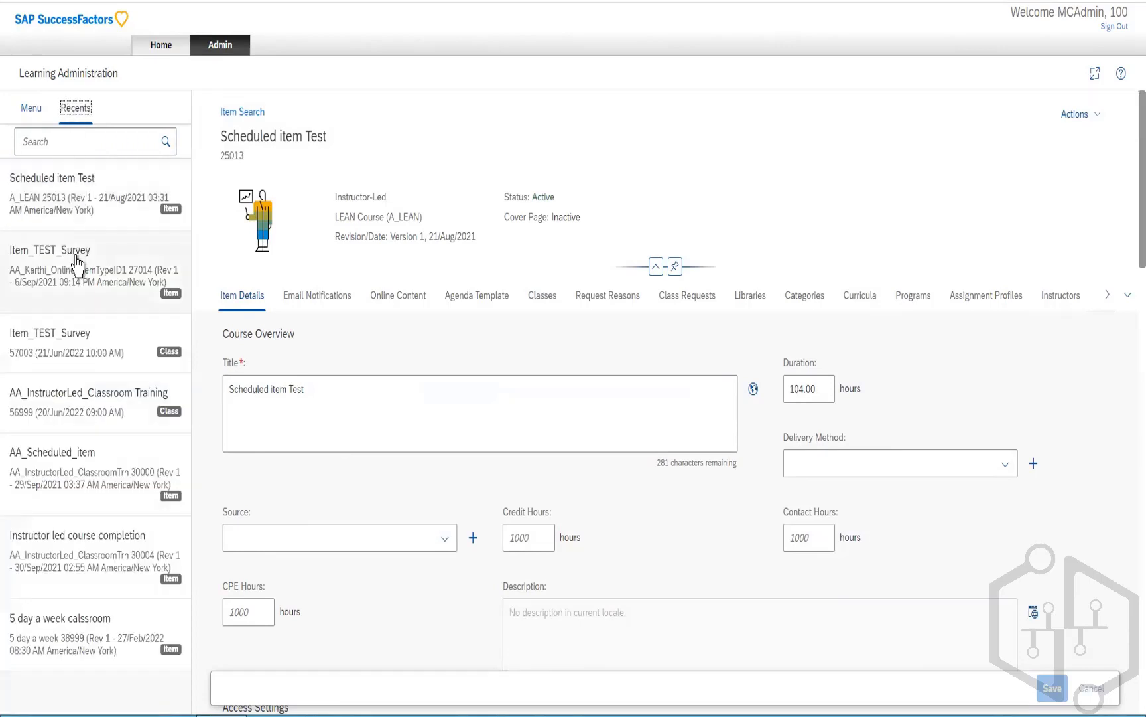
{"action": "left_click", "coordinate": [78, 263]}
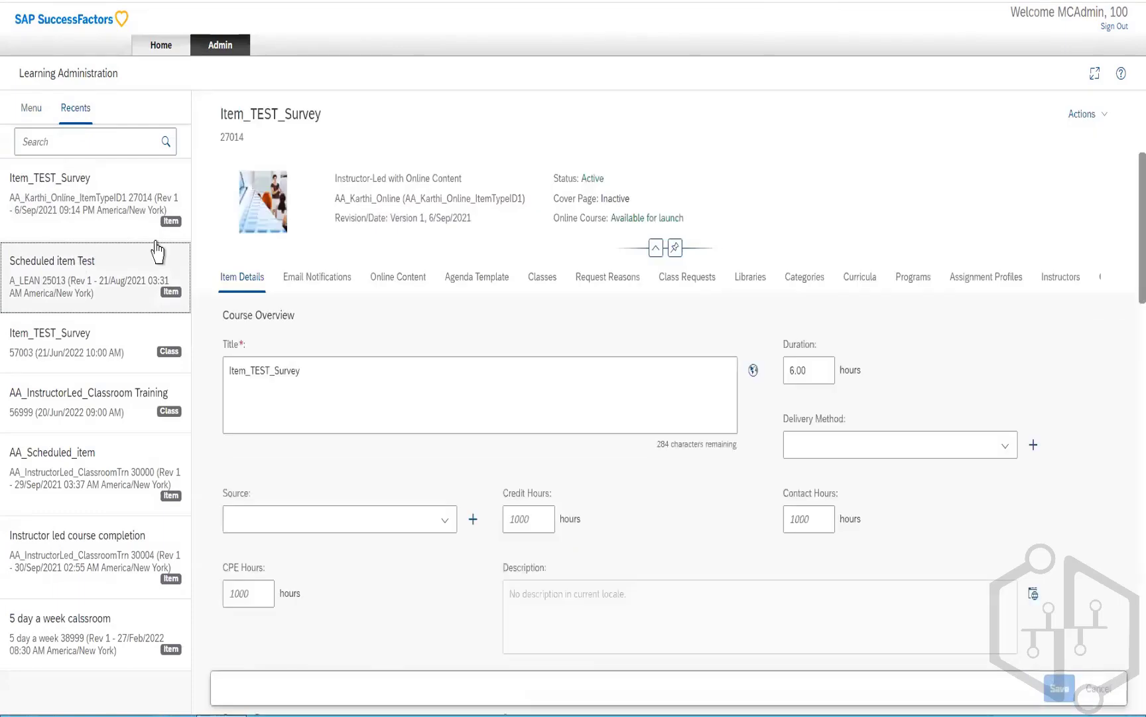
{"action": "left_click", "coordinate": [544, 279]}
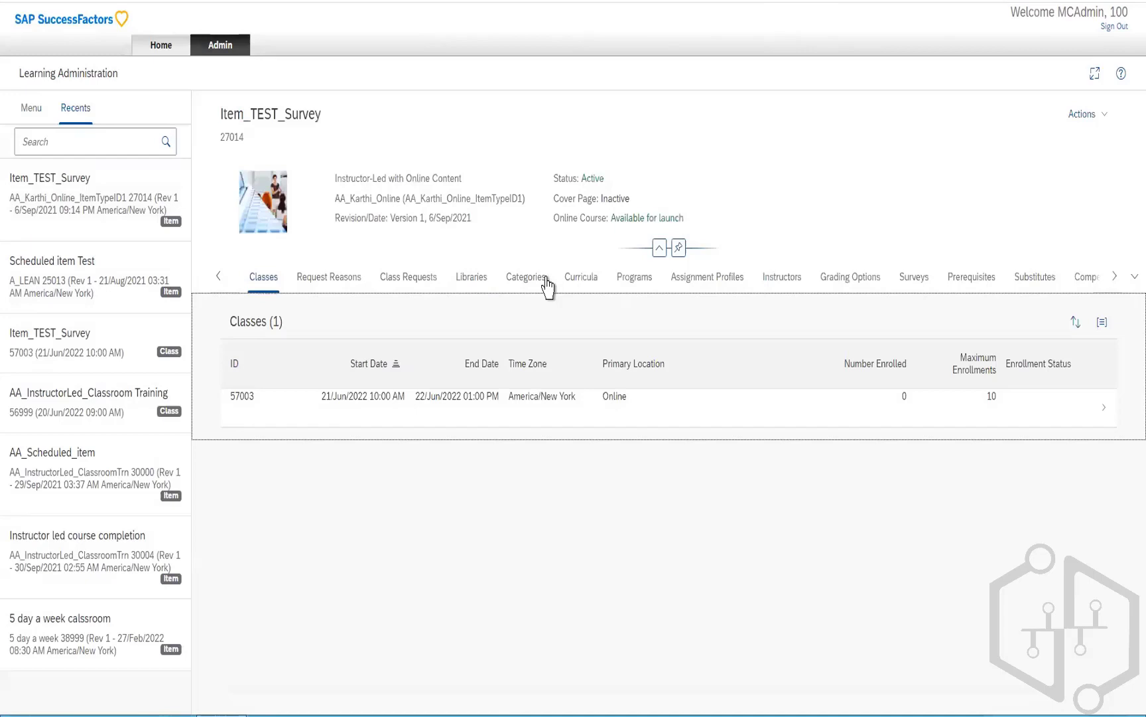
{"action": "left_click", "coordinate": [1080, 115]}
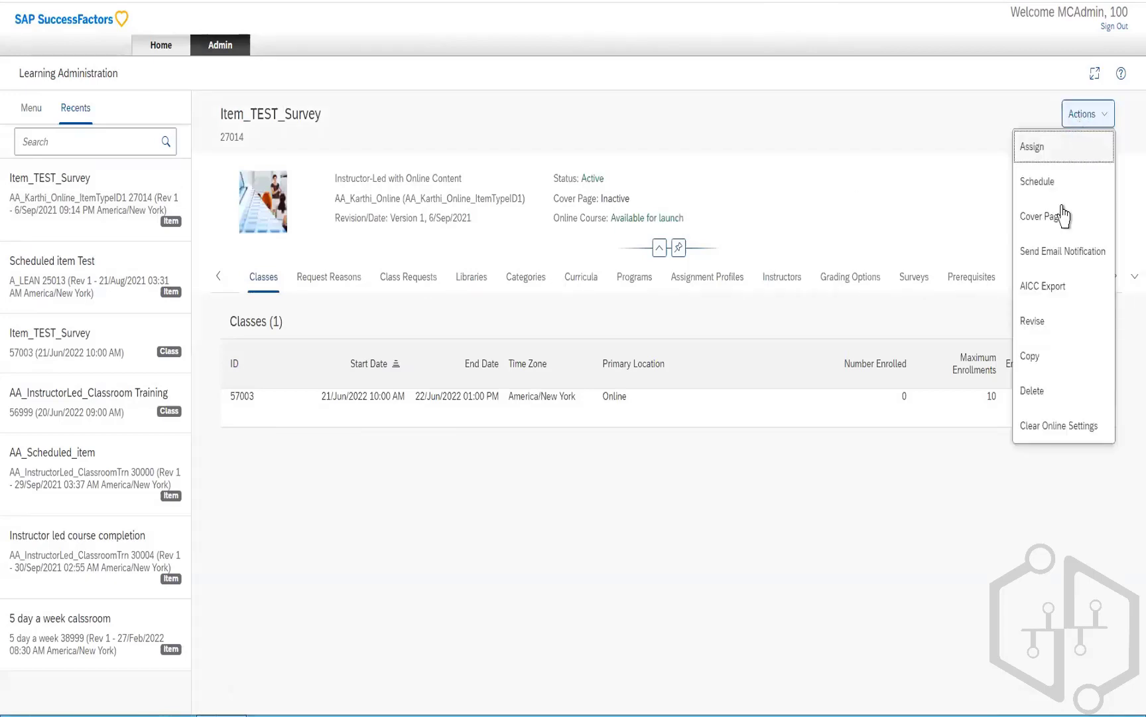
{"action": "left_click", "coordinate": [1050, 254]}
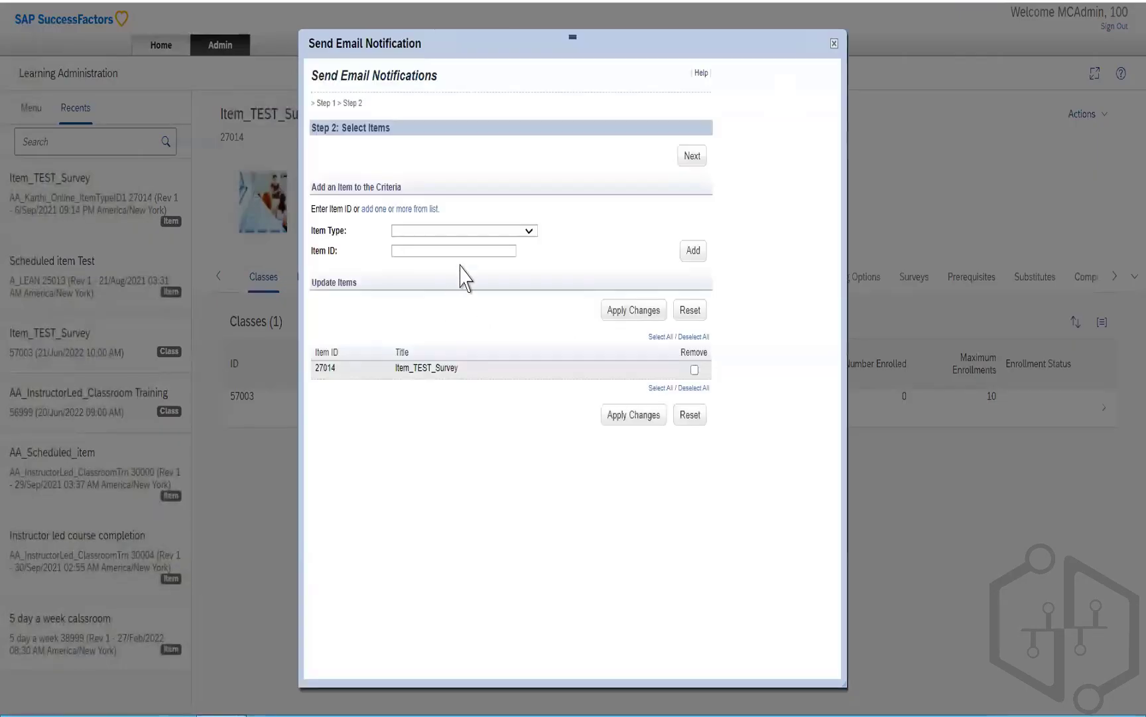
Add the A_LEAN item with ID 25013 to the notification criteria, apply the change, and continue to refining the population
{"action": "left_click", "coordinate": [529, 233]}
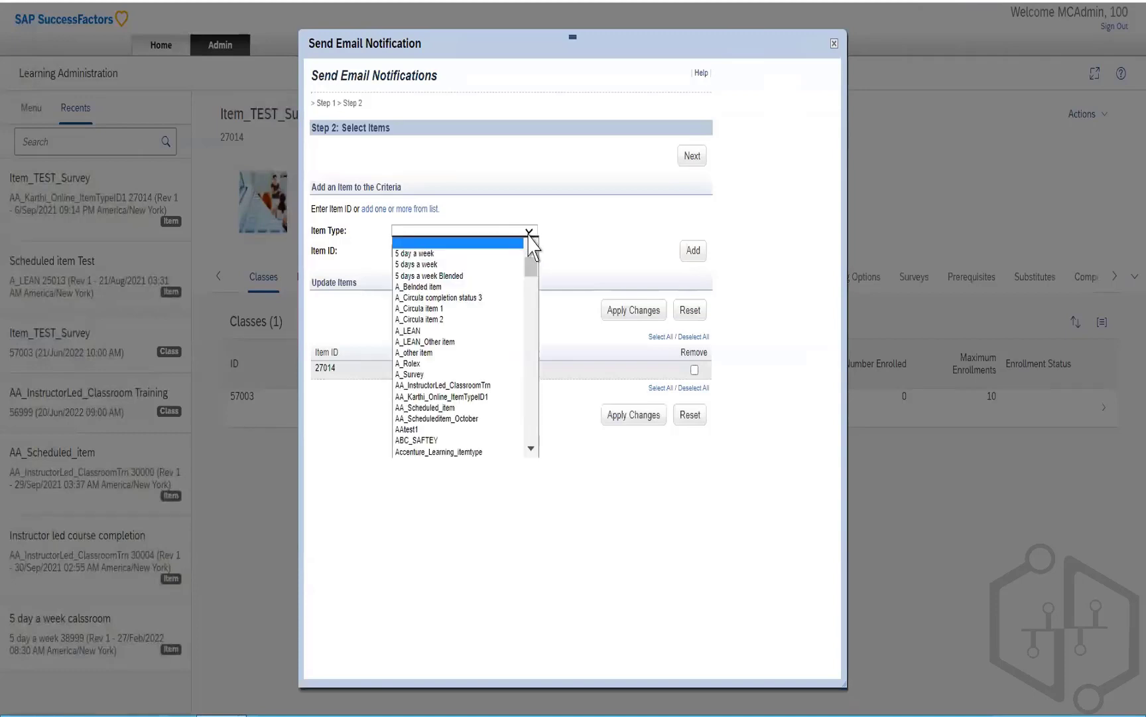
{"action": "left_click", "coordinate": [416, 331]}
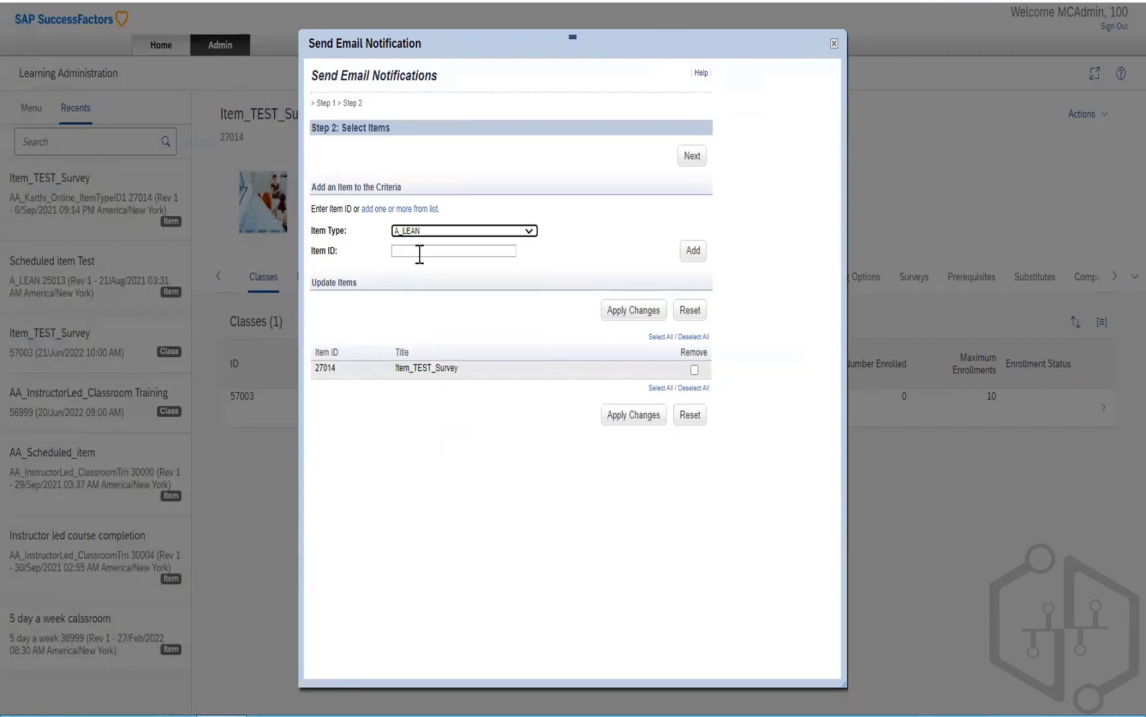
{"action": "left_click", "coordinate": [420, 251]}
{"action": "type", "text": "2"}
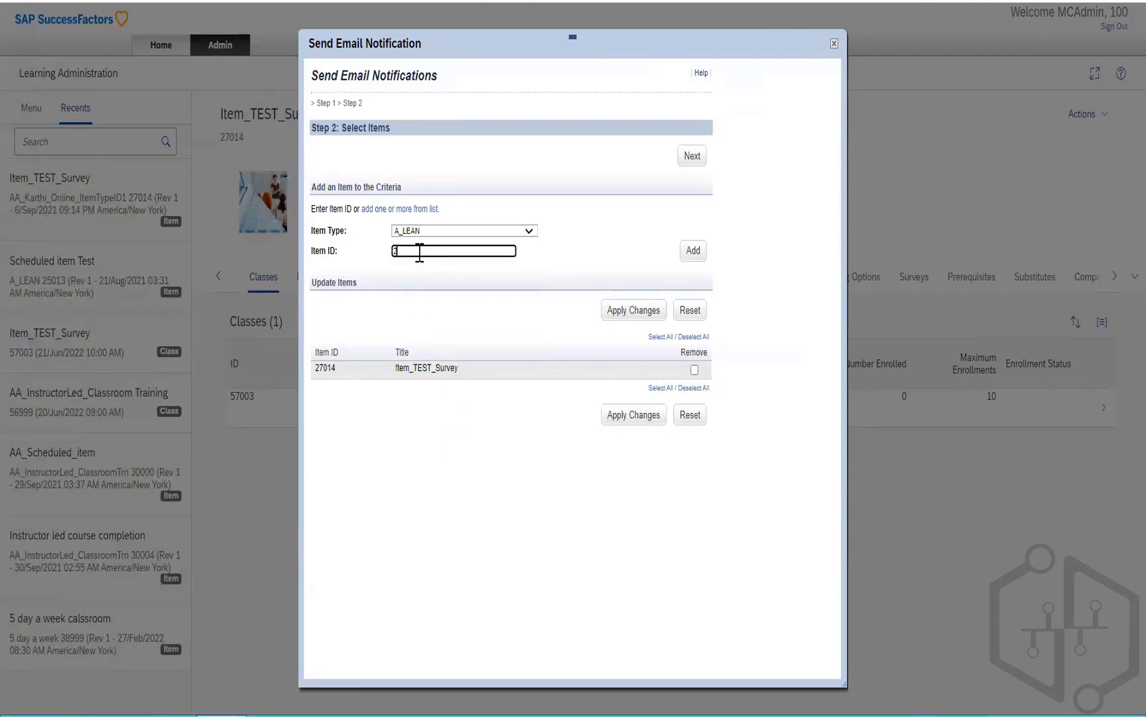
{"action": "type", "text": "5013"}
{"action": "left_click", "coordinate": [697, 254]}
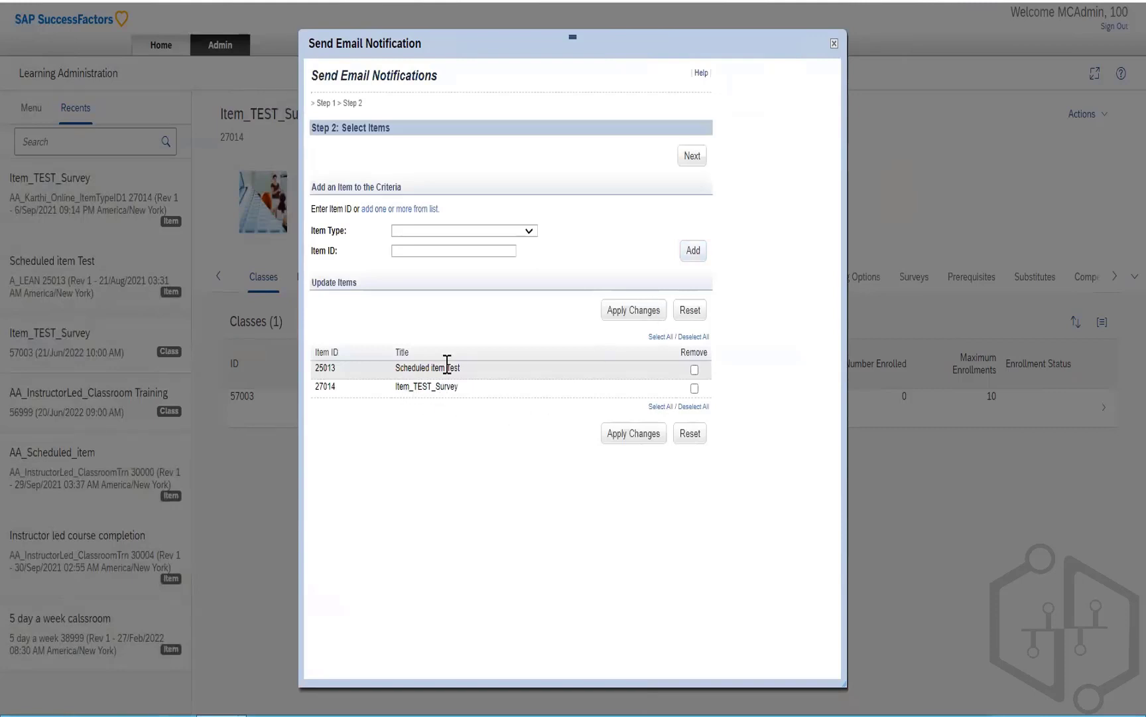
{"action": "left_click", "coordinate": [619, 434]}
{"action": "left_click_drag", "start_coordinate": [393, 369], "coordinate": [464, 376]}
{"action": "left_click_drag", "start_coordinate": [337, 371], "coordinate": [317, 372]}
{"action": "left_click", "coordinate": [694, 157]}
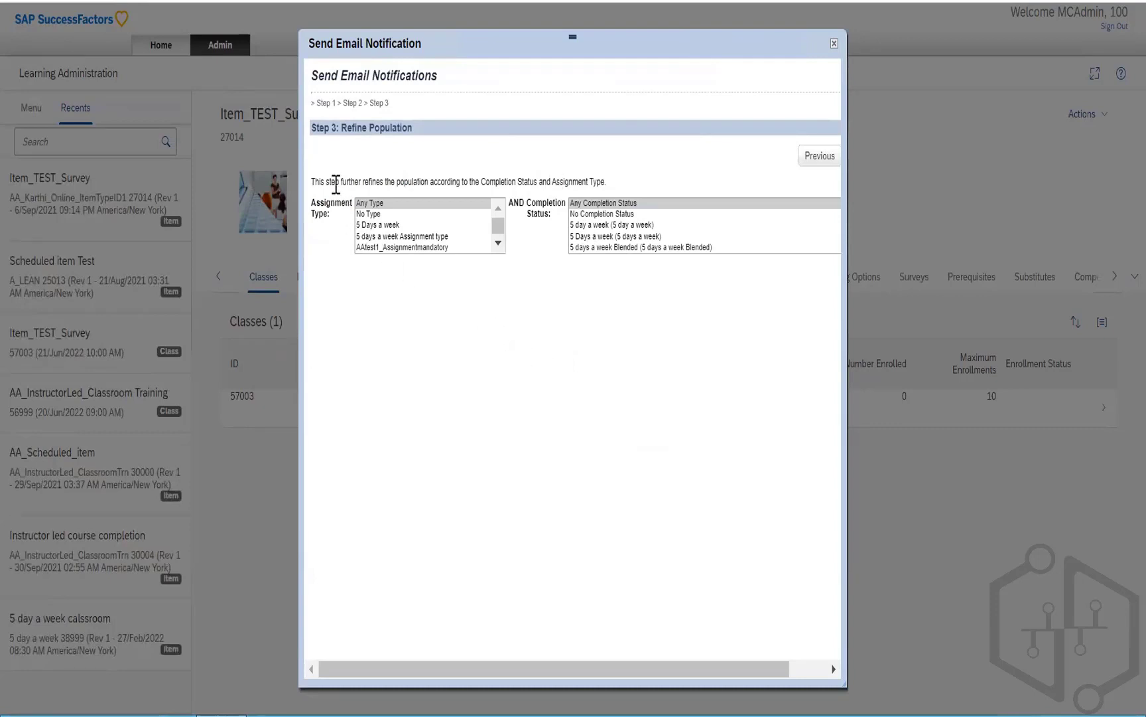
Review the assignment types, restrict the notification population to the Online2_Completed completion status, and continue to the user selection
{"action": "left_click_drag", "start_coordinate": [335, 185], "coordinate": [611, 203]}
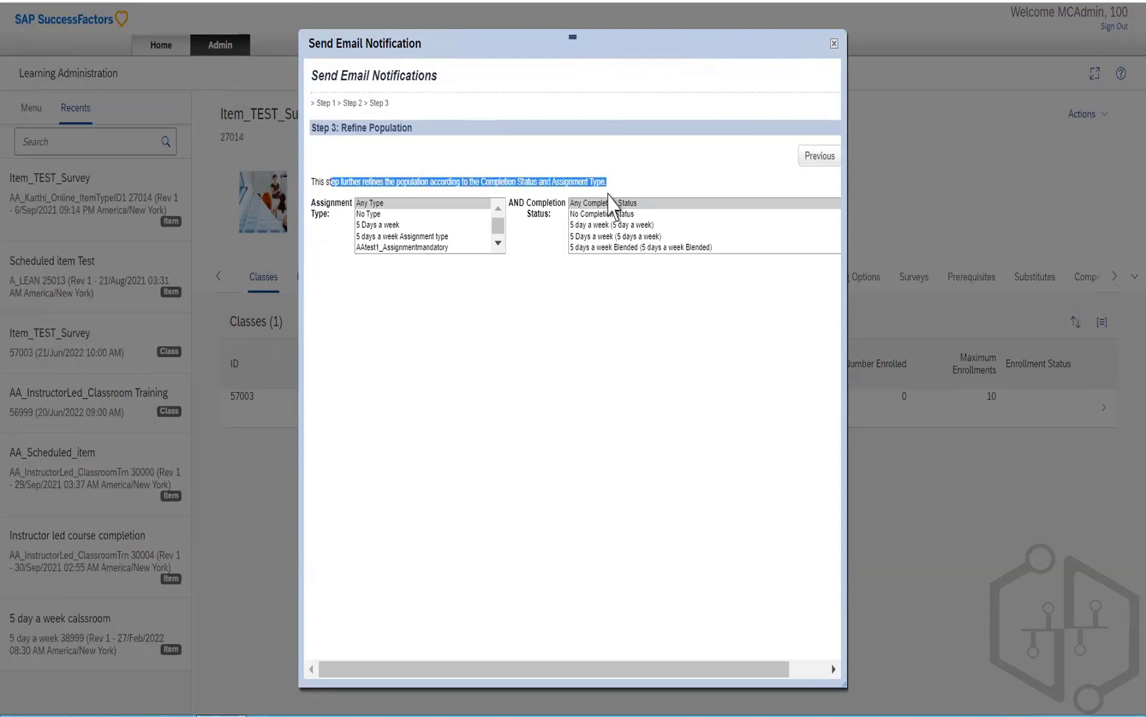
{"action": "left_click", "coordinate": [503, 394]}
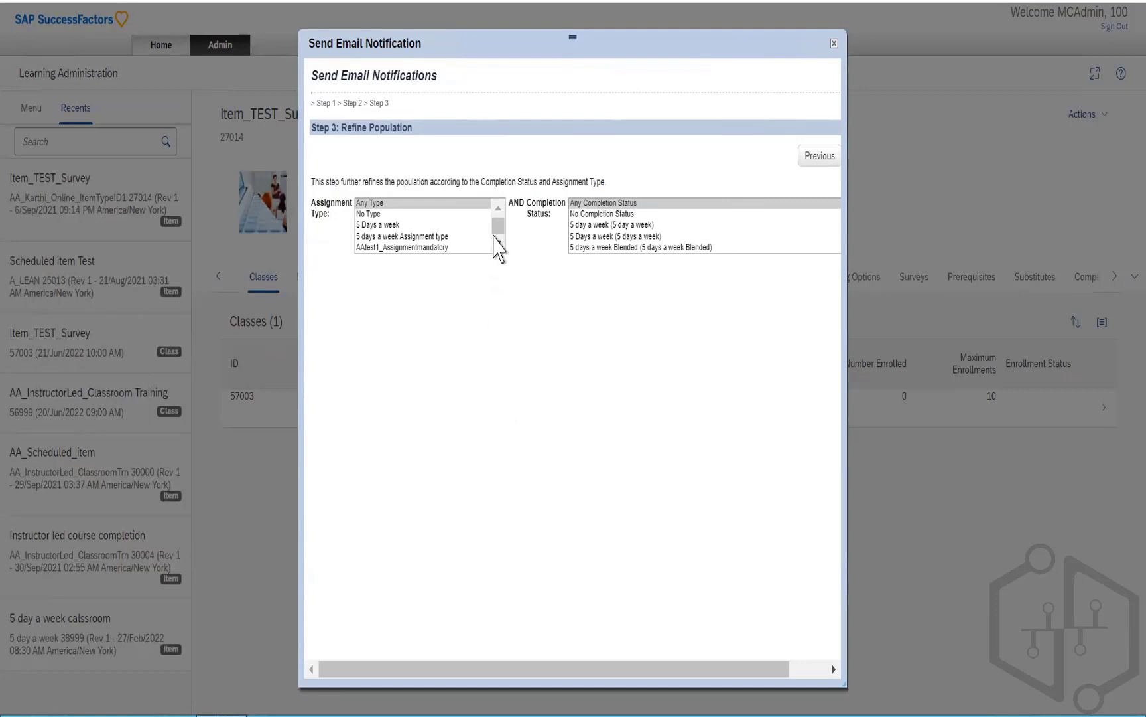
{"action": "left_click", "coordinate": [498, 243]}
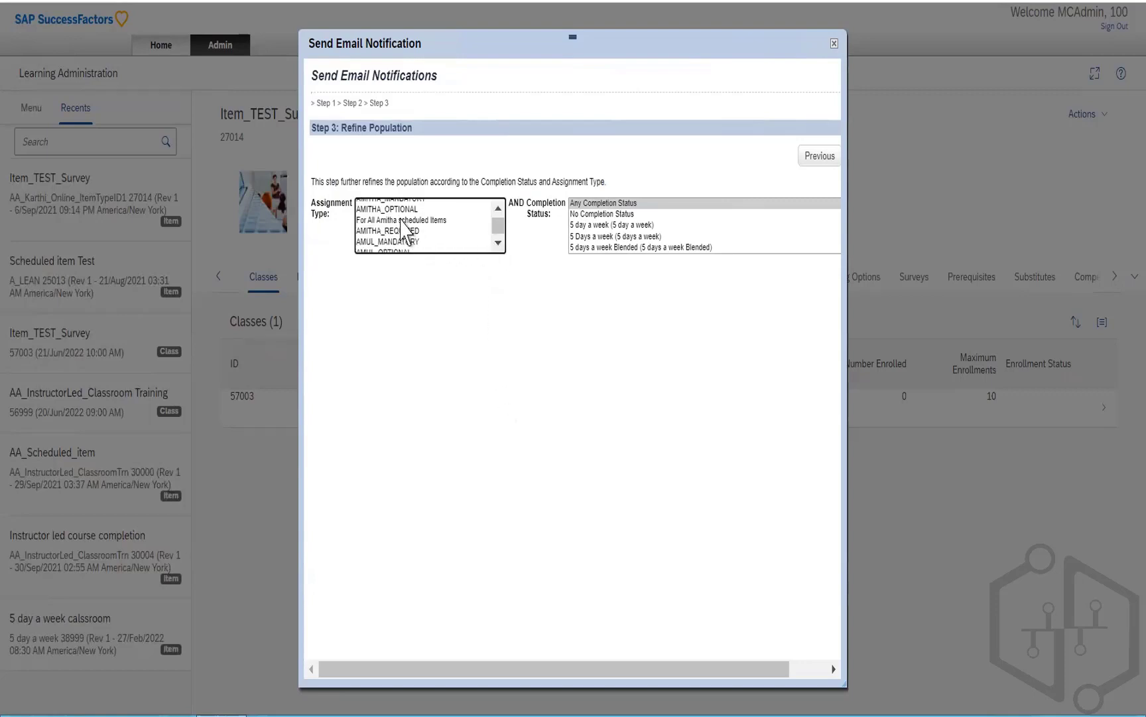
{"action": "left_click", "coordinate": [497, 208]}
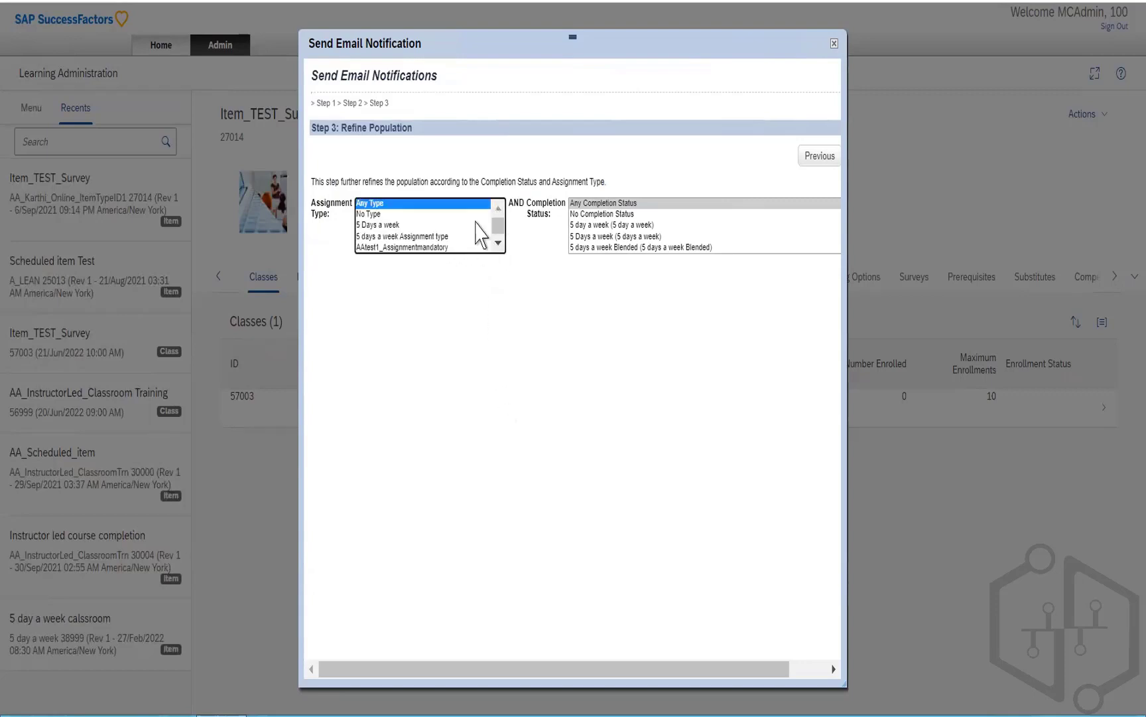
{"action": "left_click", "coordinate": [499, 243]}
{"action": "left_click", "coordinate": [499, 243]}
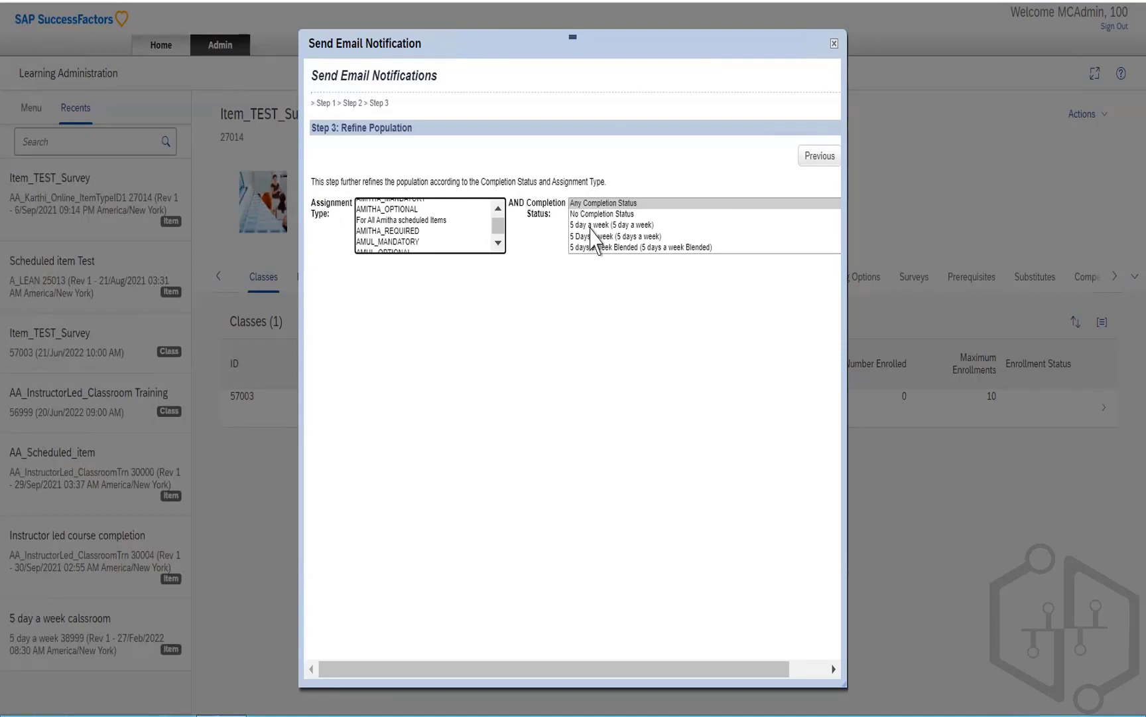
{"action": "scroll", "coordinate": [593, 237], "scroll_direction": "down", "scroll_amount": 3}
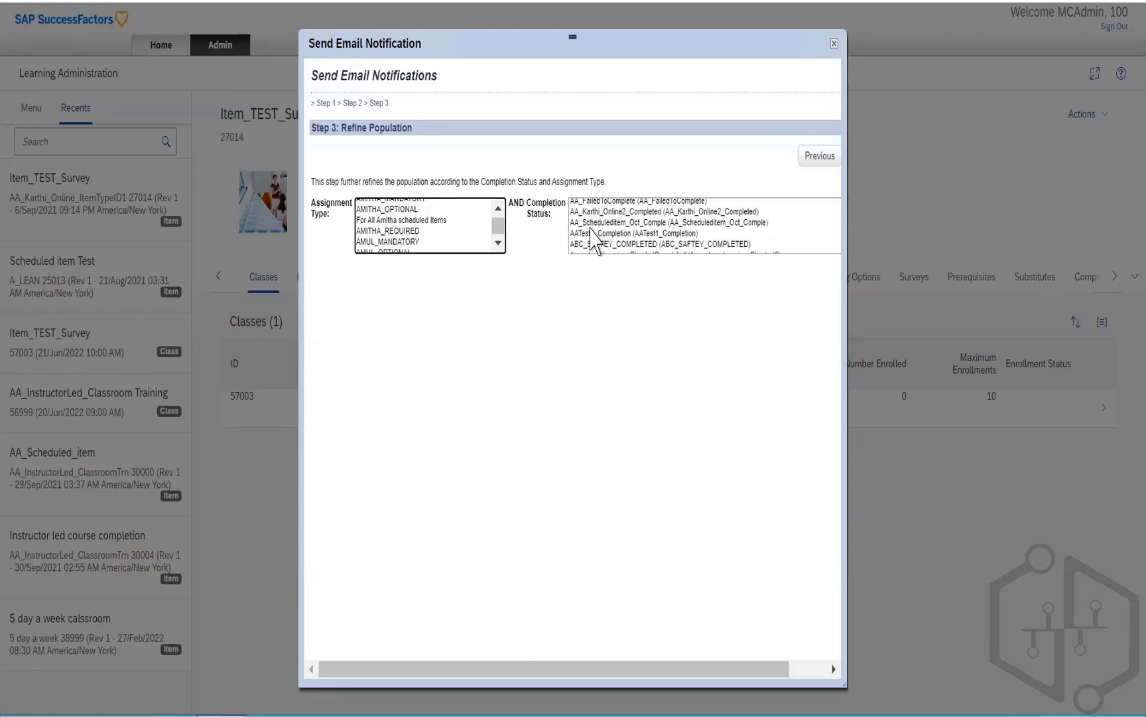
{"action": "scroll", "coordinate": [592, 237], "scroll_direction": "down", "scroll_amount": 2}
{"action": "scroll", "coordinate": [594, 234], "scroll_direction": "up", "scroll_amount": 2}
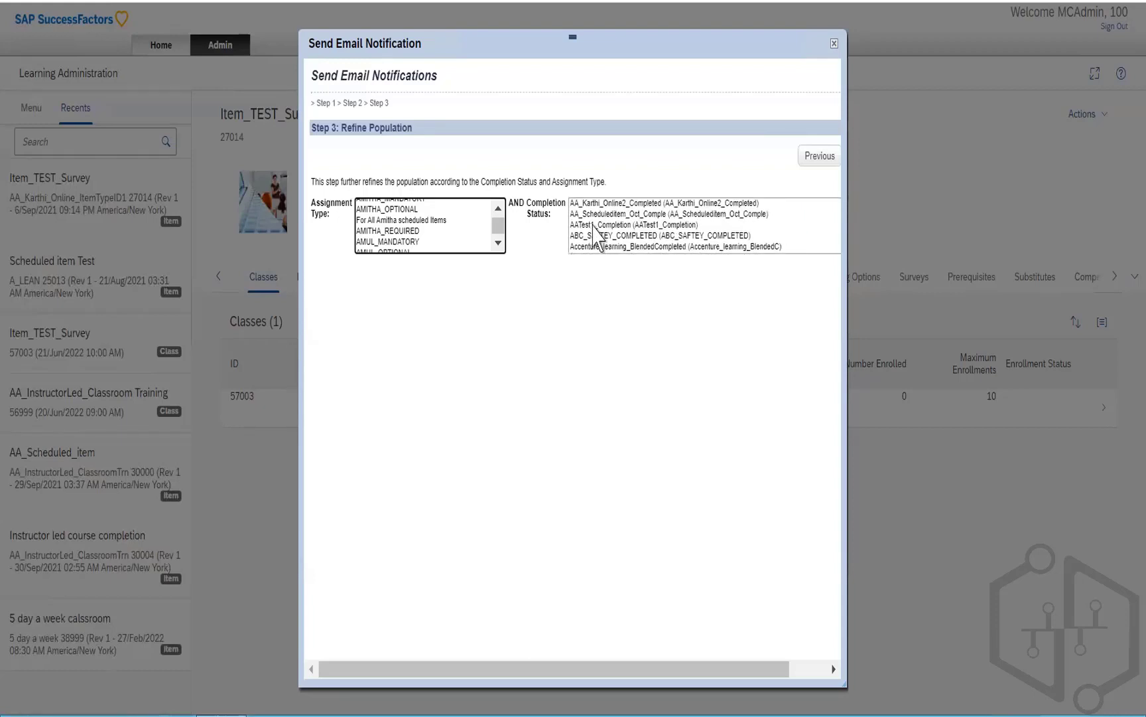
{"action": "left_click", "coordinate": [599, 204]}
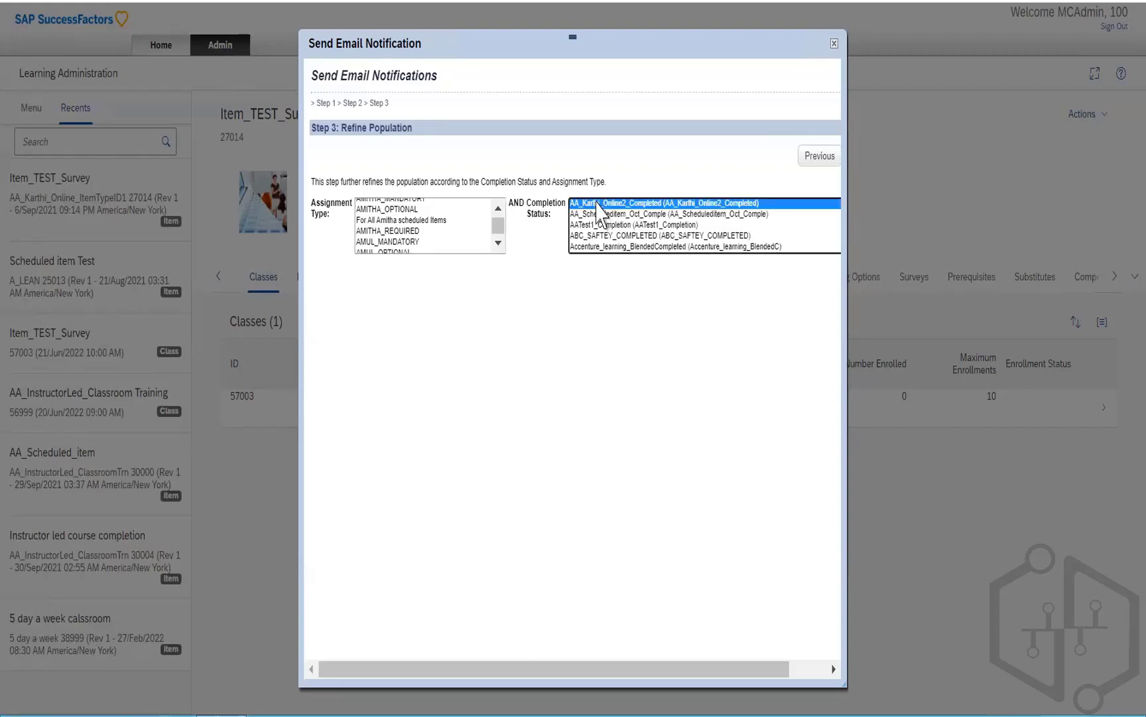
{"action": "scroll", "coordinate": [754, 417], "scroll_direction": "right", "scroll_amount": 2}
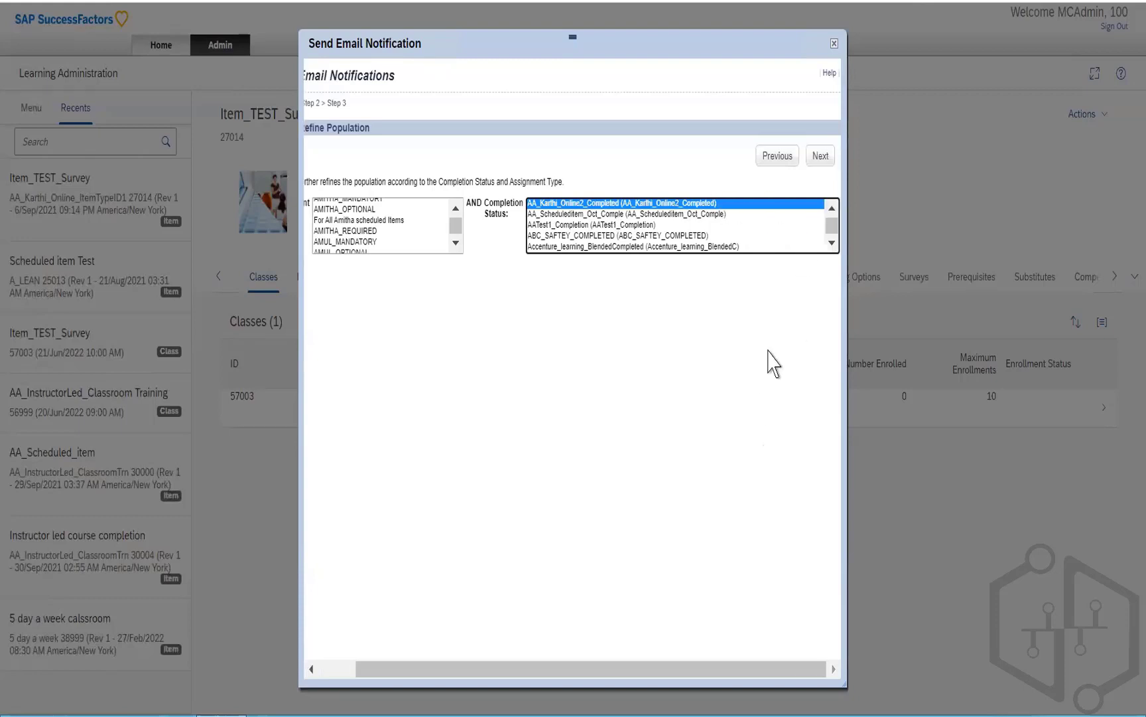
{"action": "left_click", "coordinate": [821, 158]}
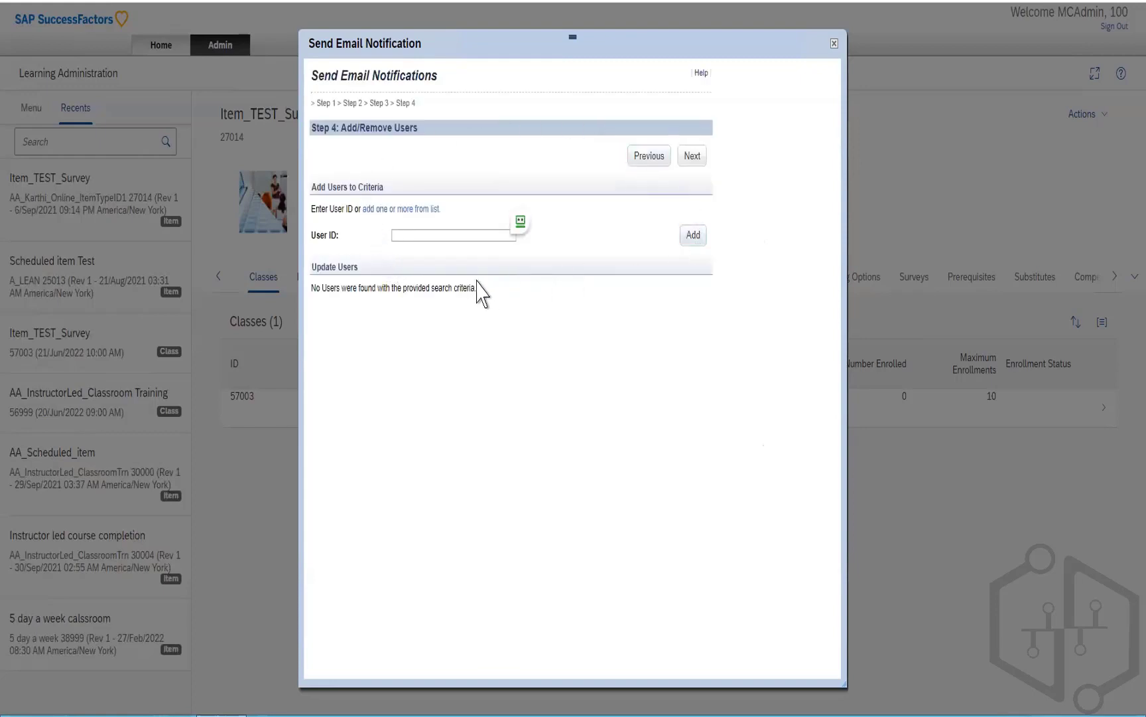
Search all users without a keyword, add every user on the first results page to the notification, and continue to building the email
{"action": "left_click", "coordinate": [446, 237]}
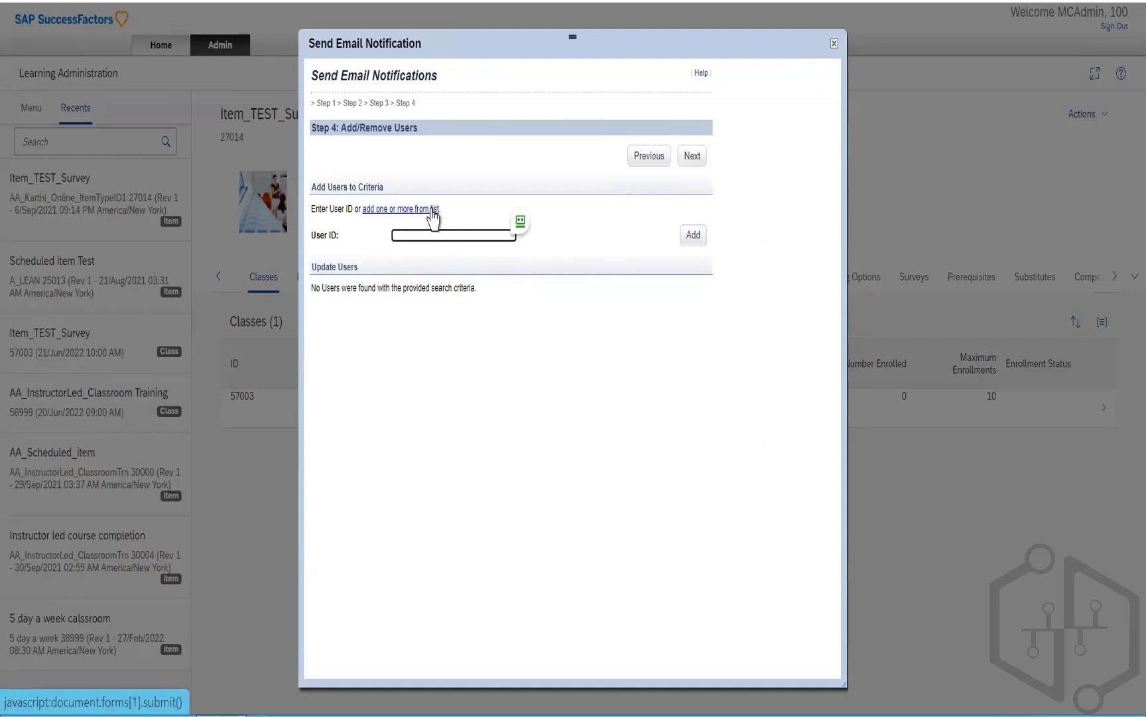
{"action": "left_click", "coordinate": [432, 210]}
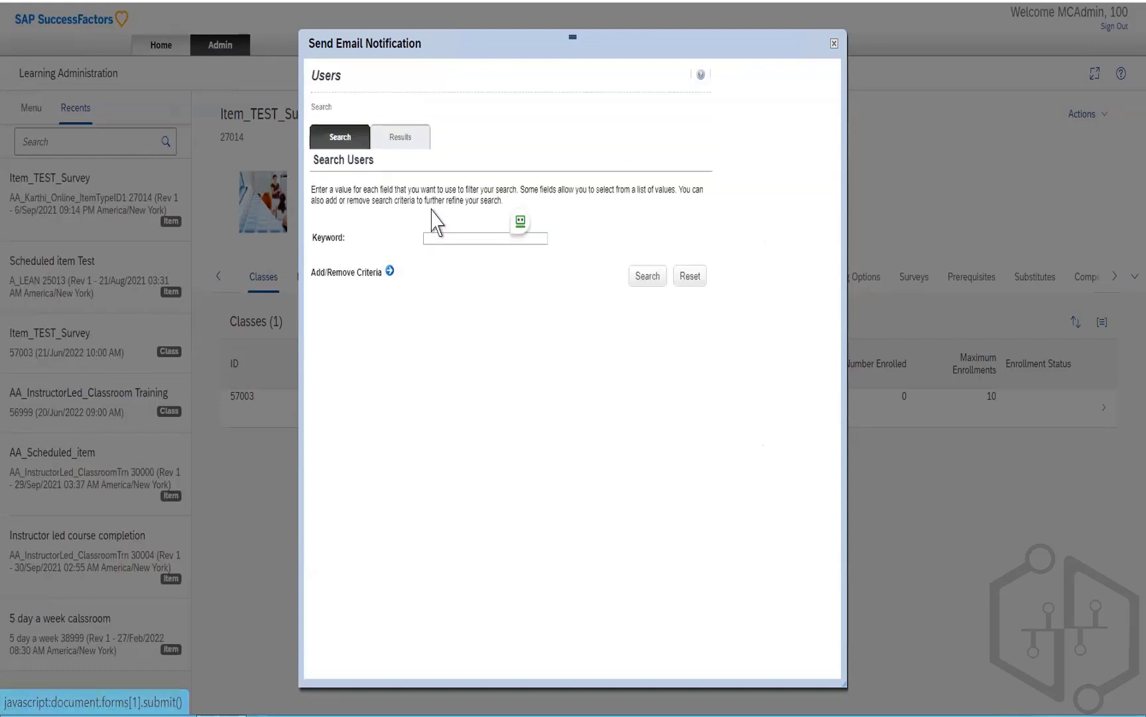
{"action": "left_click", "coordinate": [656, 285]}
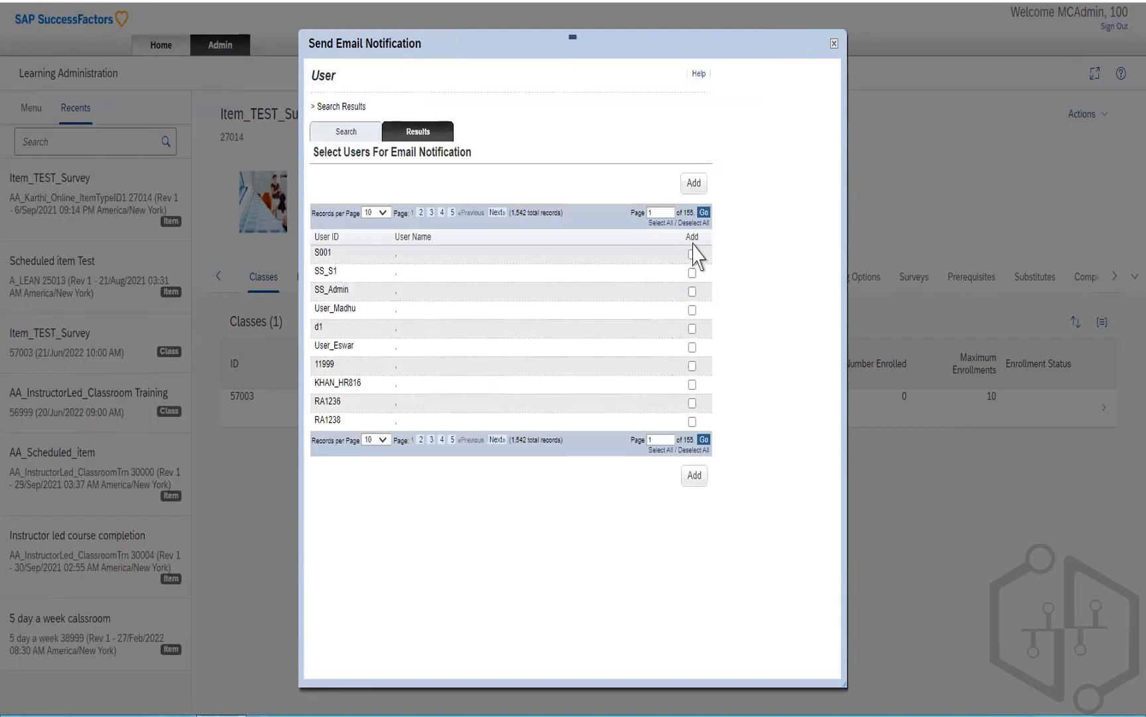
{"action": "left_click", "coordinate": [660, 223]}
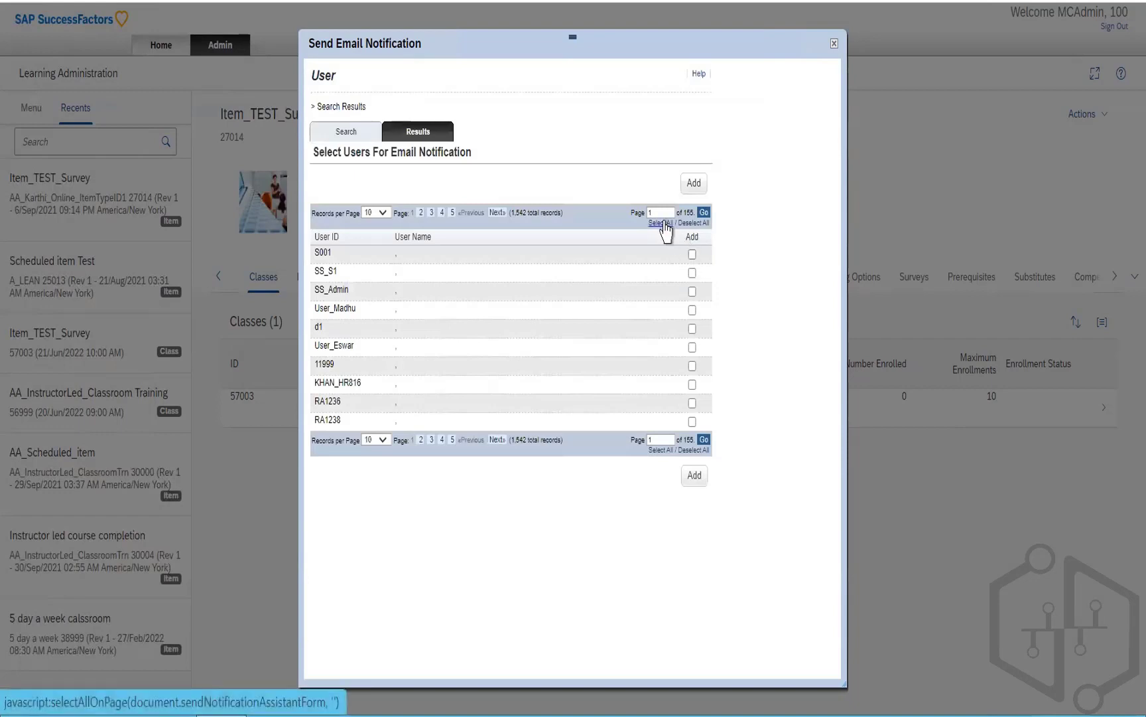
{"action": "left_click", "coordinate": [694, 476]}
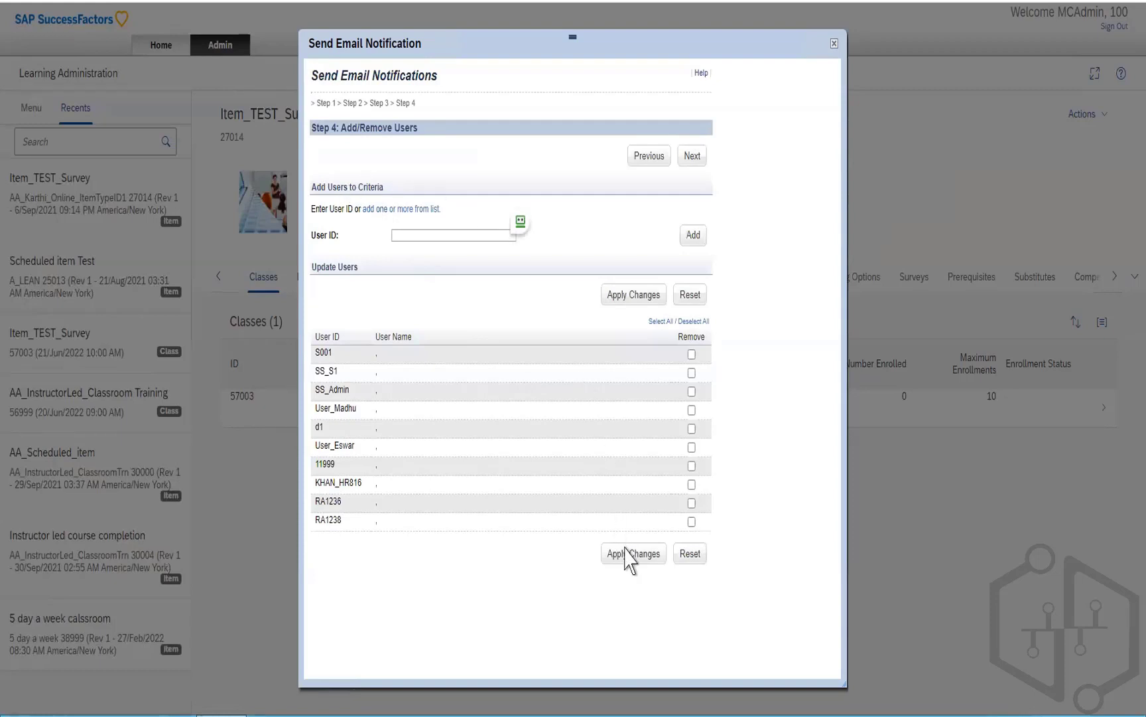
{"action": "left_click", "coordinate": [692, 158]}
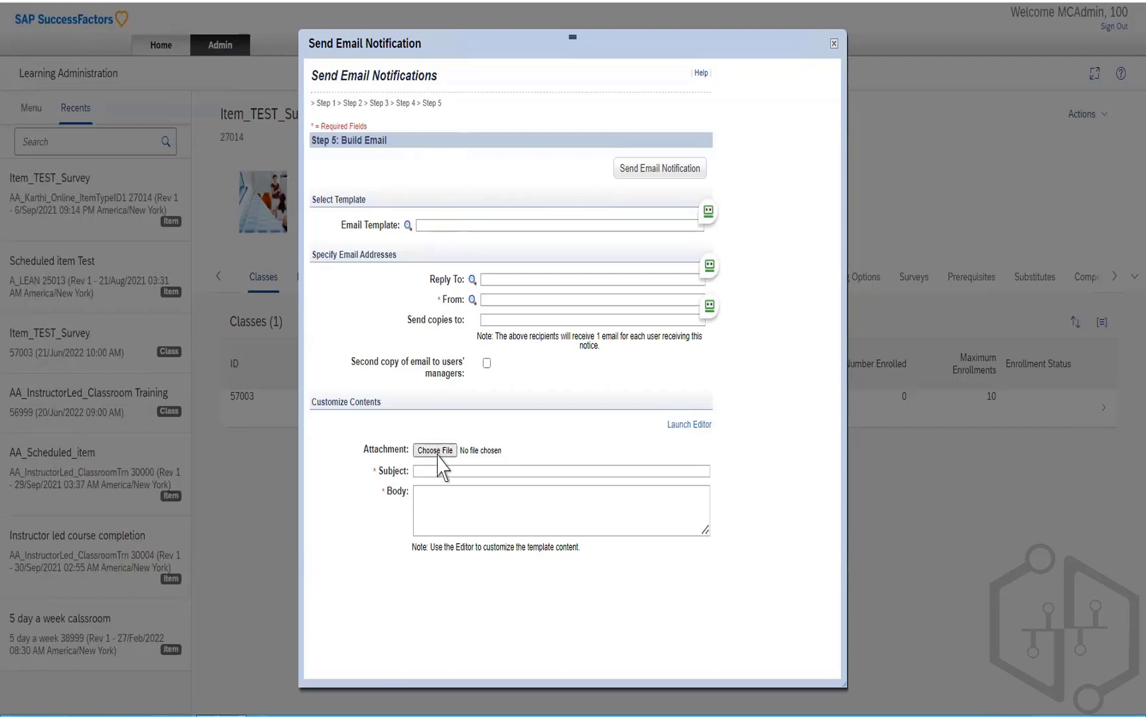
Search all email notification templates and apply the AlternateSubordinateNotification template to the email
{"action": "left_click", "coordinate": [408, 226]}
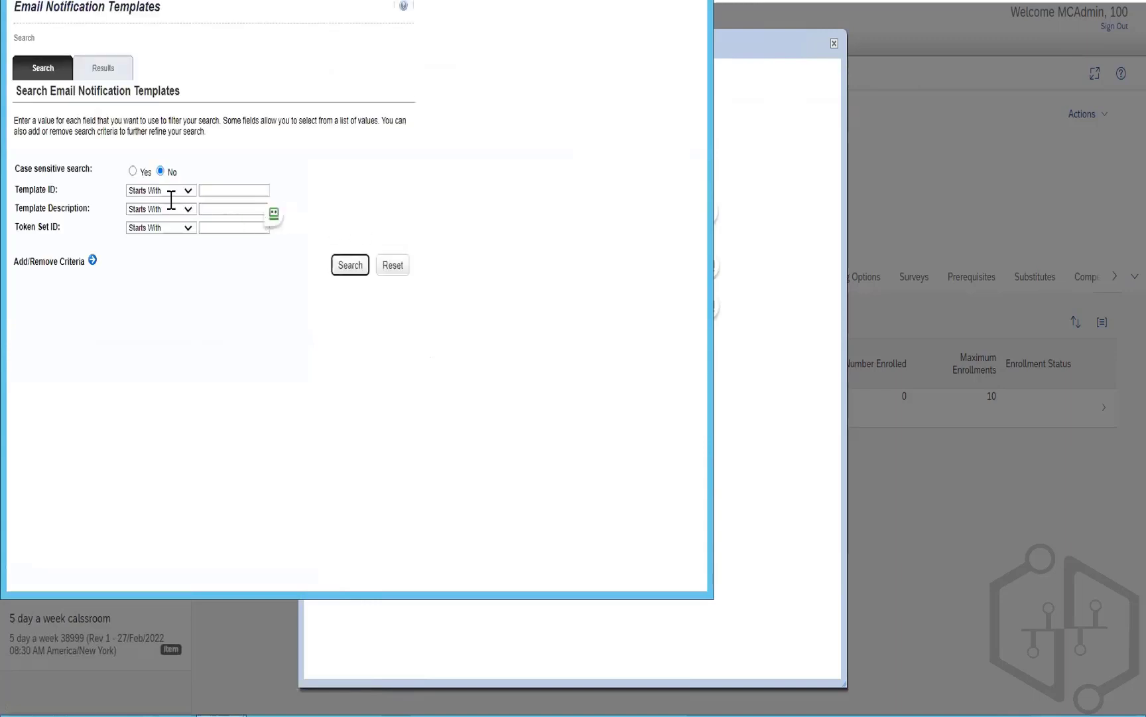
{"action": "left_click", "coordinate": [348, 262]}
{"action": "left_click", "coordinate": [350, 266]}
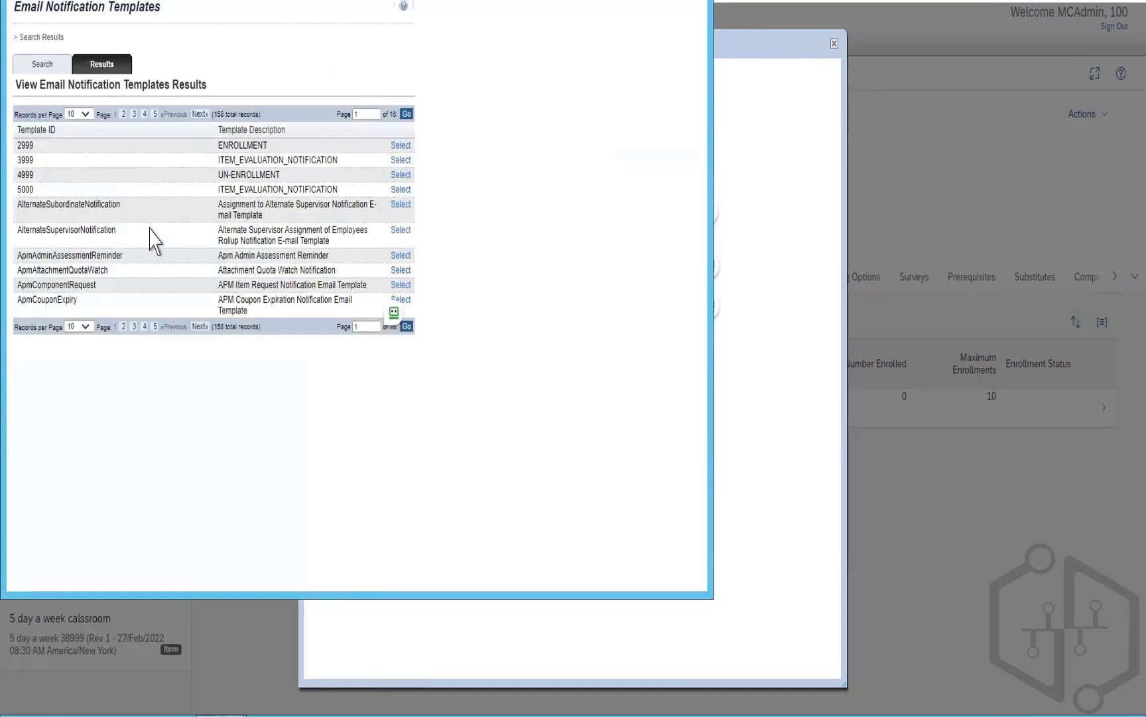
{"action": "left_click", "coordinate": [401, 205]}
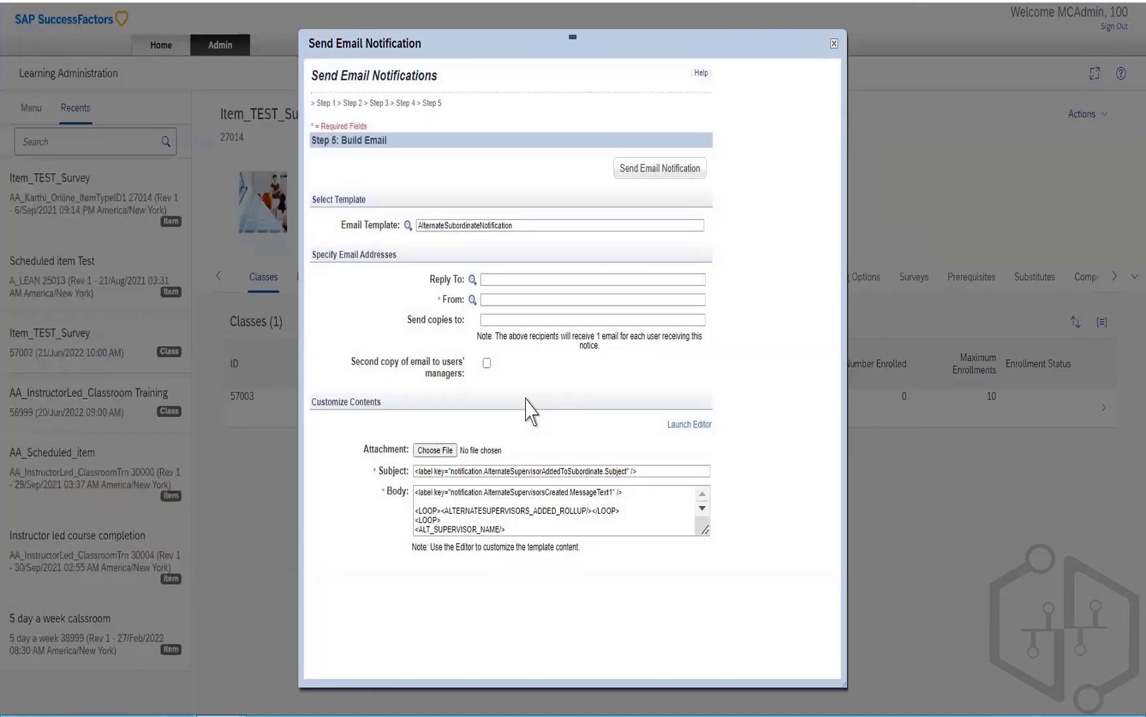
Search the unlocked administrators and set the LMS administrator's email as the From address
{"action": "left_click", "coordinate": [488, 279]}
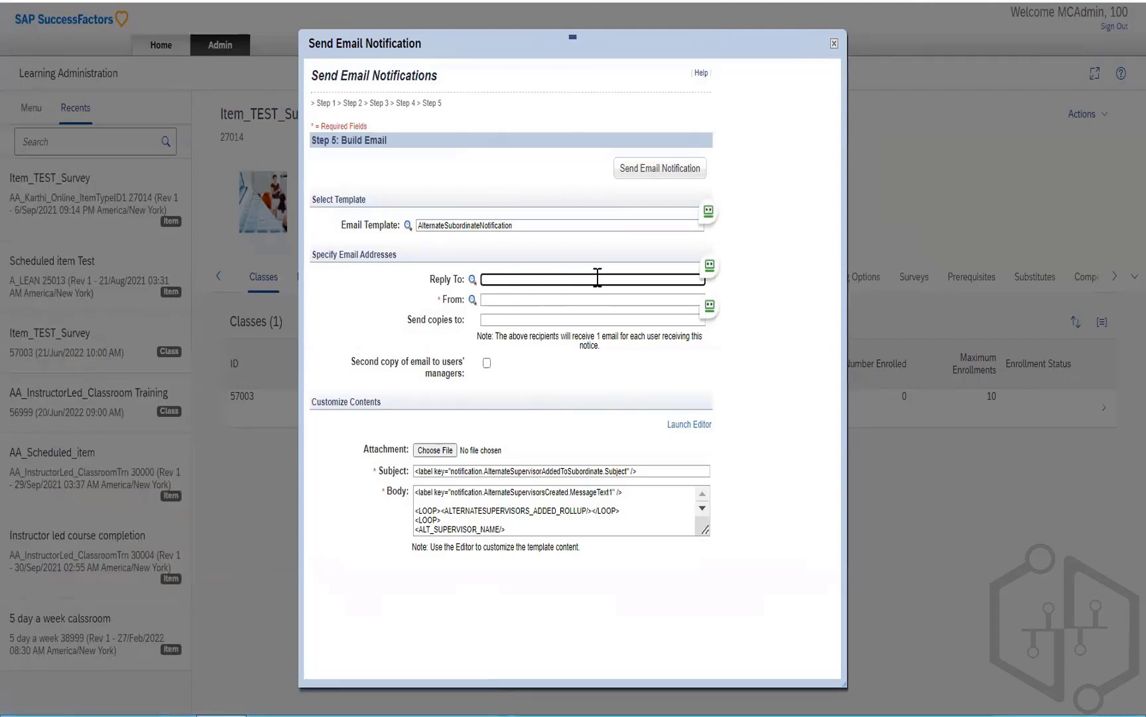
{"action": "left_click", "coordinate": [473, 300]}
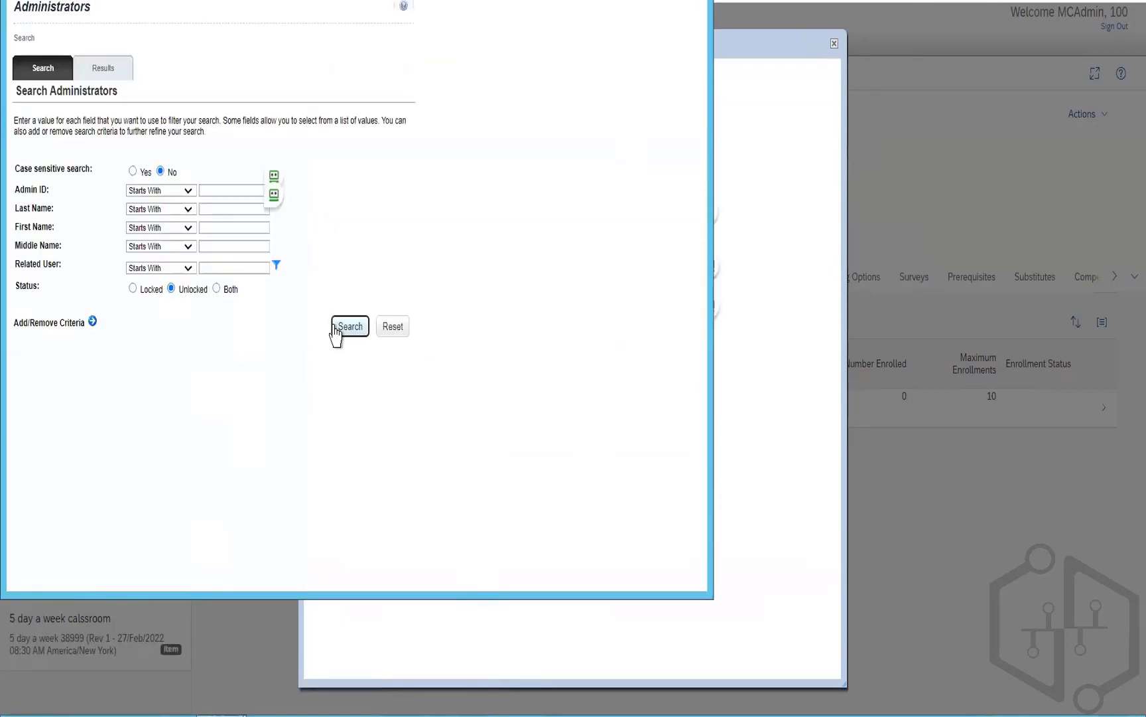
{"action": "left_click", "coordinate": [335, 325]}
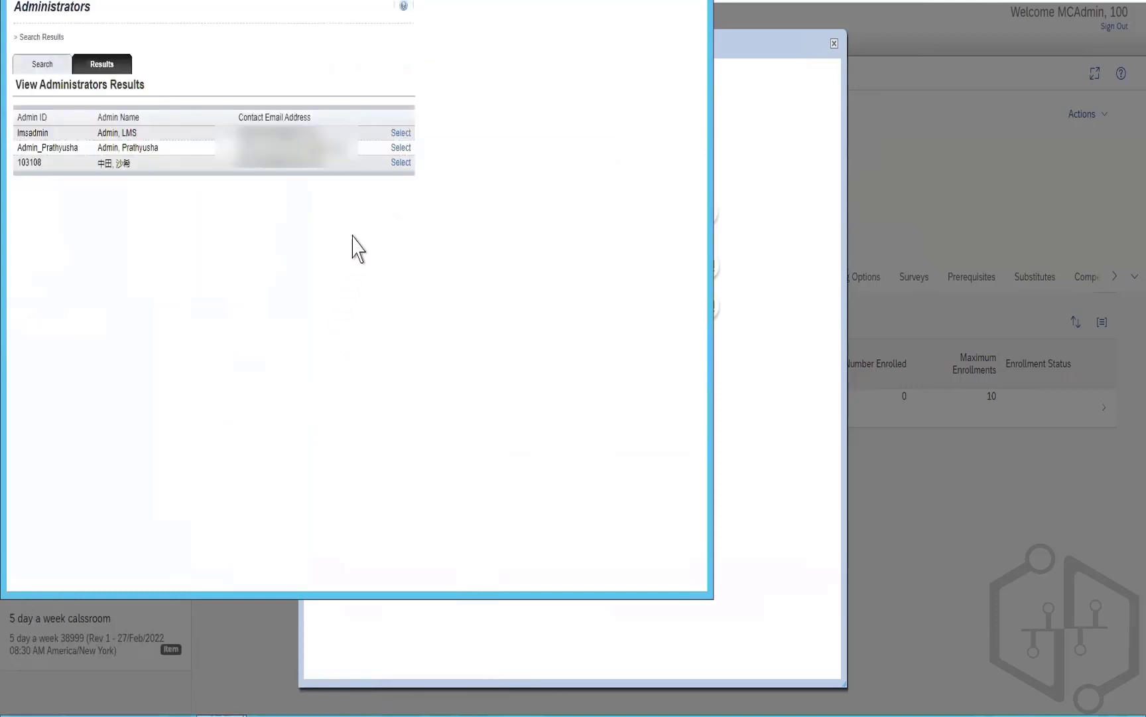
{"action": "left_click", "coordinate": [400, 133]}
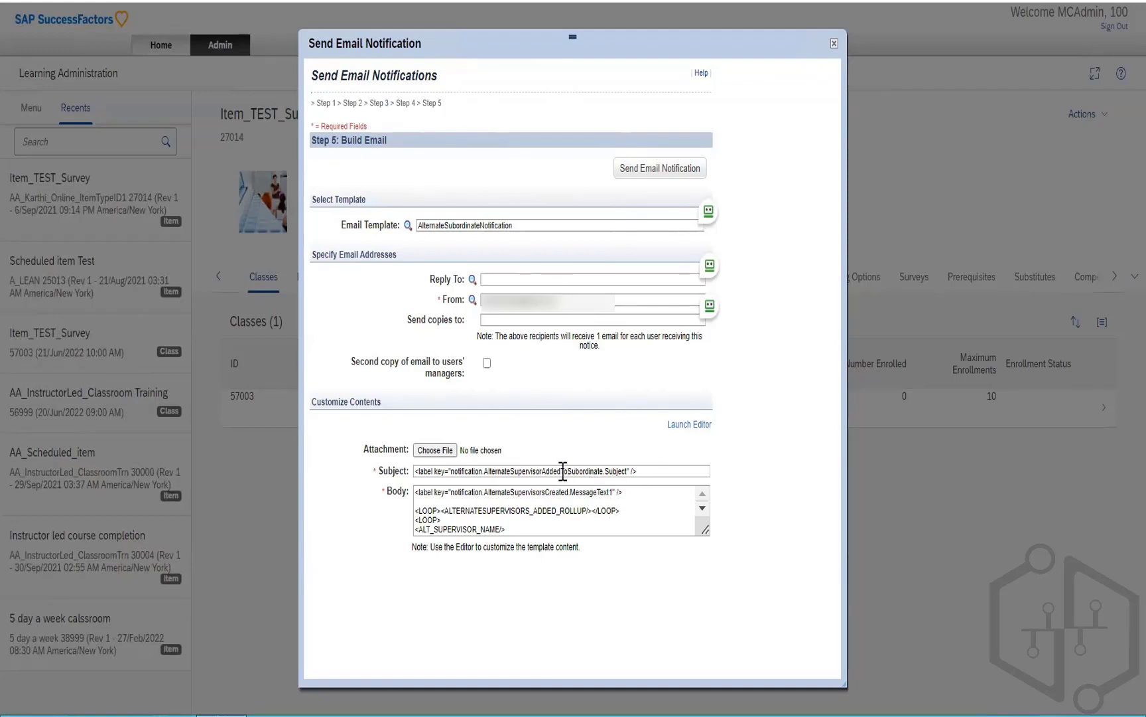
Attach the Roboform Password.txt file from the desktop to the email notification
{"action": "left_click_drag", "start_coordinate": [545, 471], "coordinate": [634, 475]}
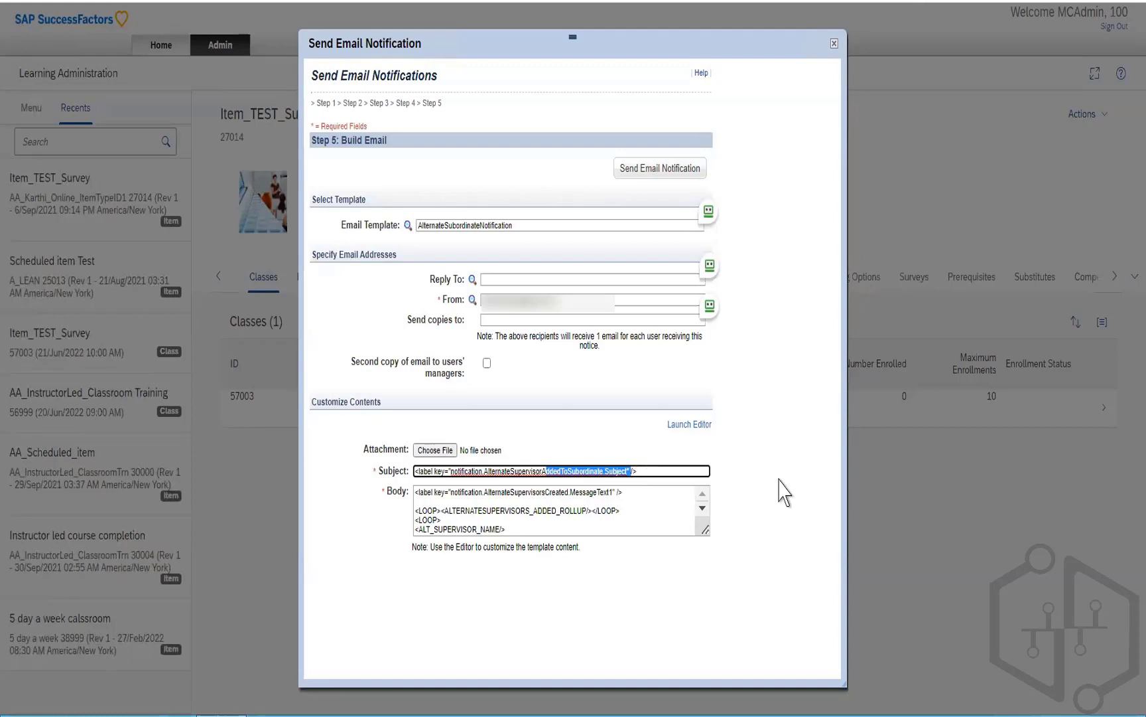
{"action": "left_click", "coordinate": [442, 451]}
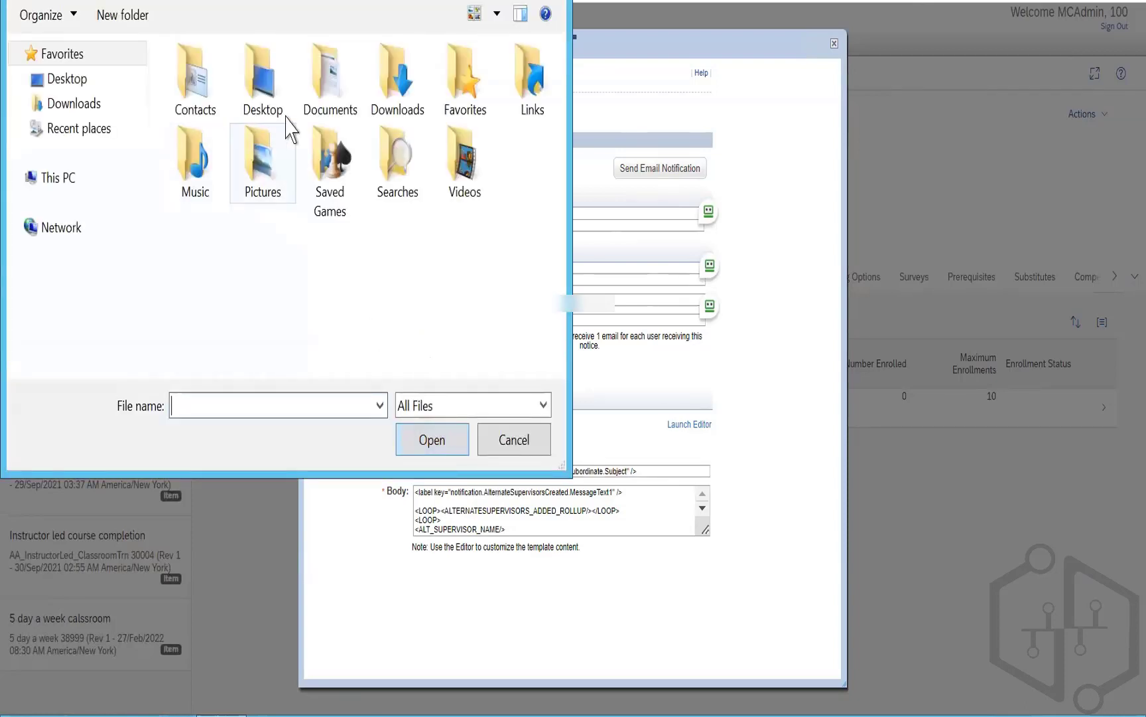
{"action": "left_click", "coordinate": [75, 80]}
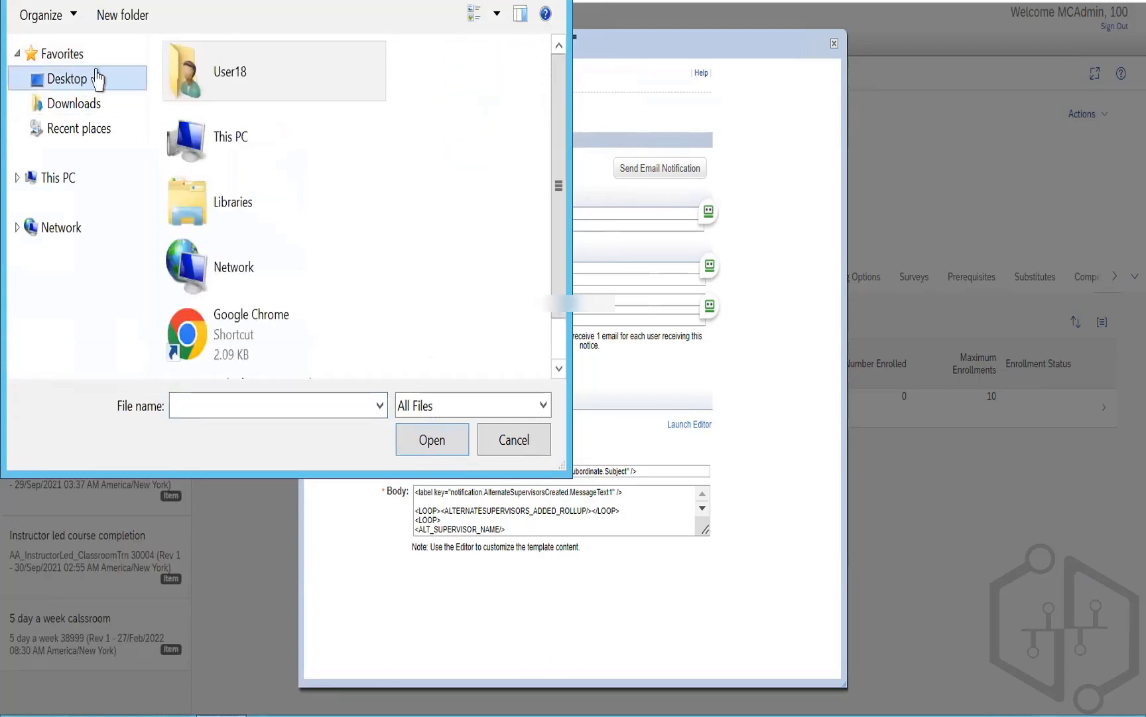
{"action": "scroll", "coordinate": [560, 286], "scroll_direction": "down", "scroll_amount": 1}
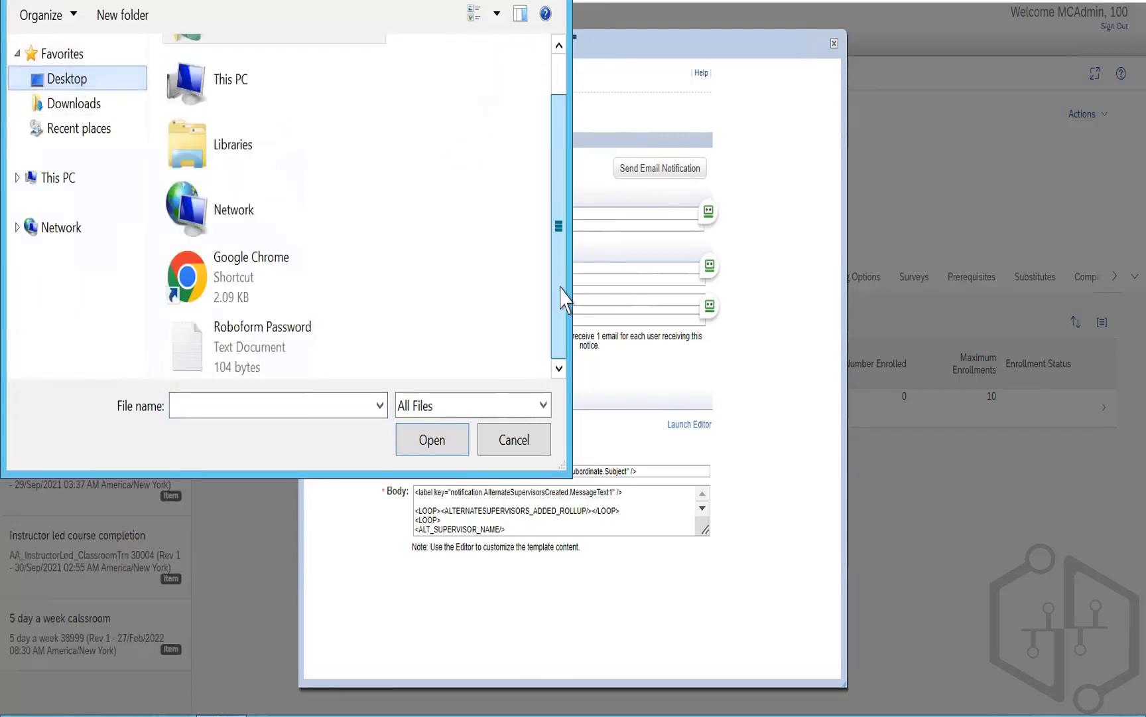
{"action": "left_click", "coordinate": [269, 365]}
{"action": "double_click", "coordinate": [269, 365]}
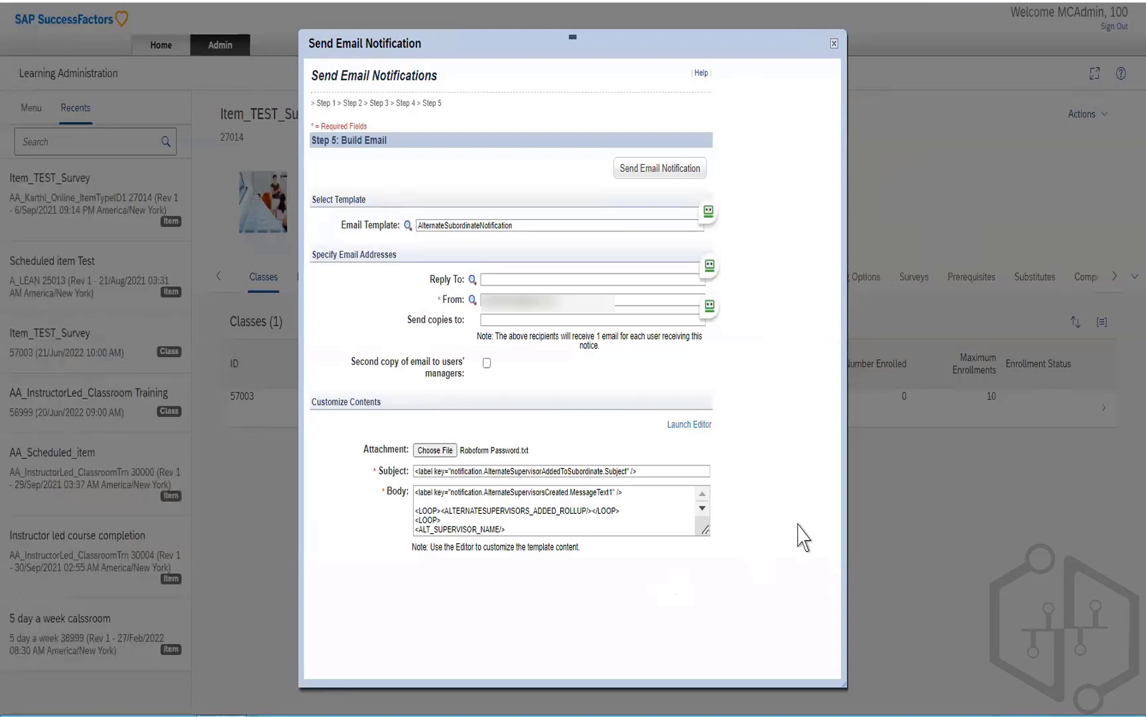
Send the email notification, review the warning details, agree to proceed, and finish the wizard
{"action": "left_click", "coordinate": [647, 172]}
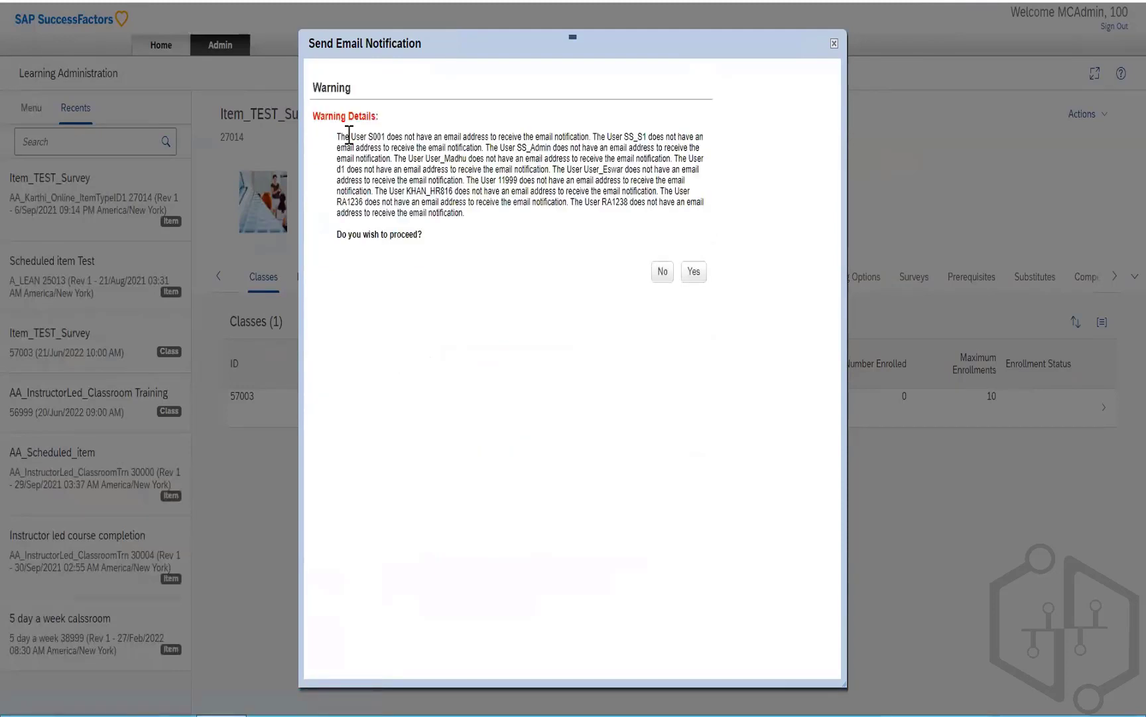
{"action": "left_click_drag", "start_coordinate": [349, 137], "coordinate": [477, 134]}
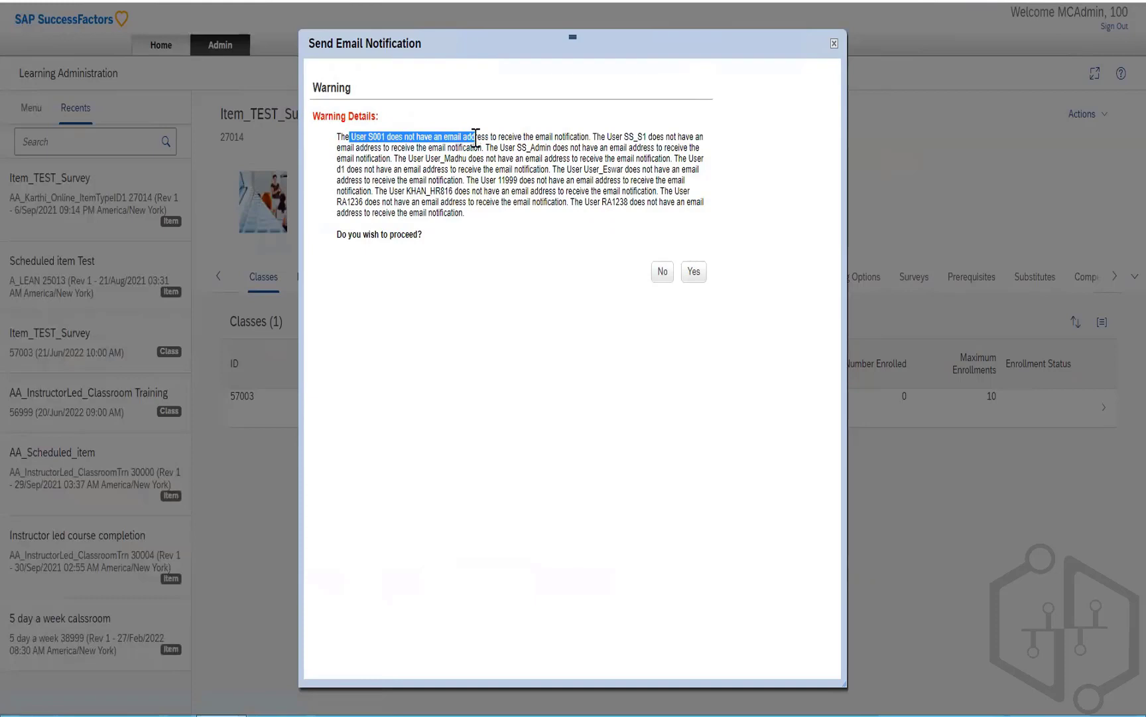
{"action": "left_click", "coordinate": [400, 158]}
{"action": "left_click_drag", "start_coordinate": [355, 139], "coordinate": [522, 127]}
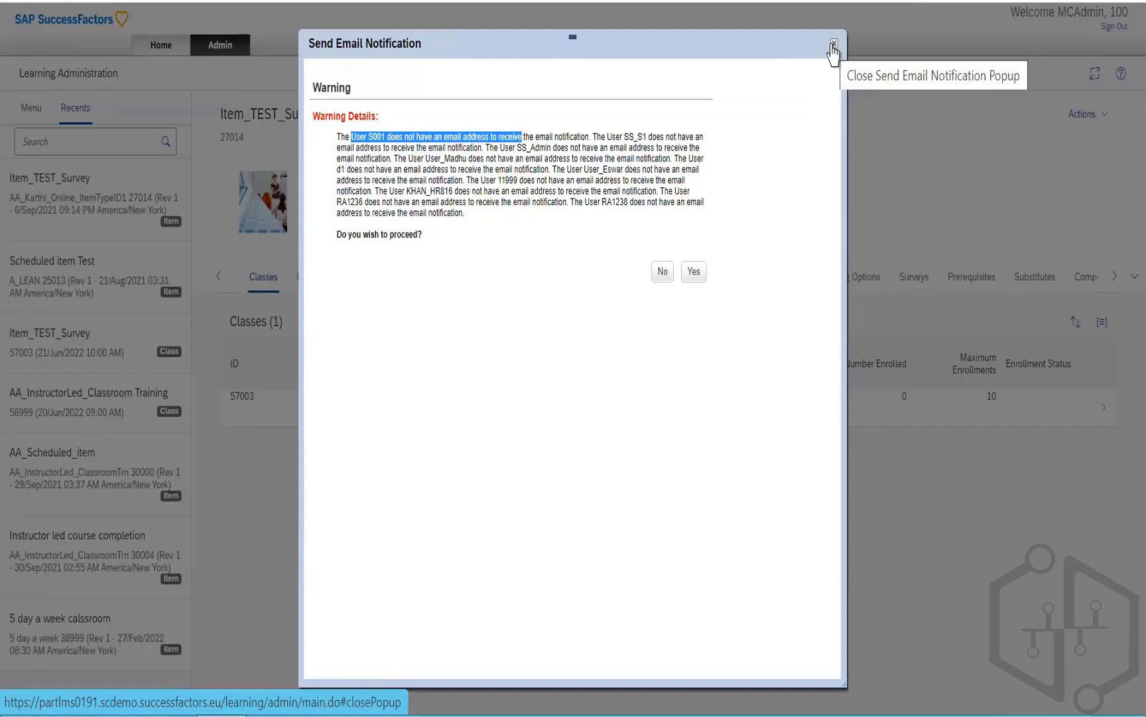
{"action": "left_click", "coordinate": [693, 273]}
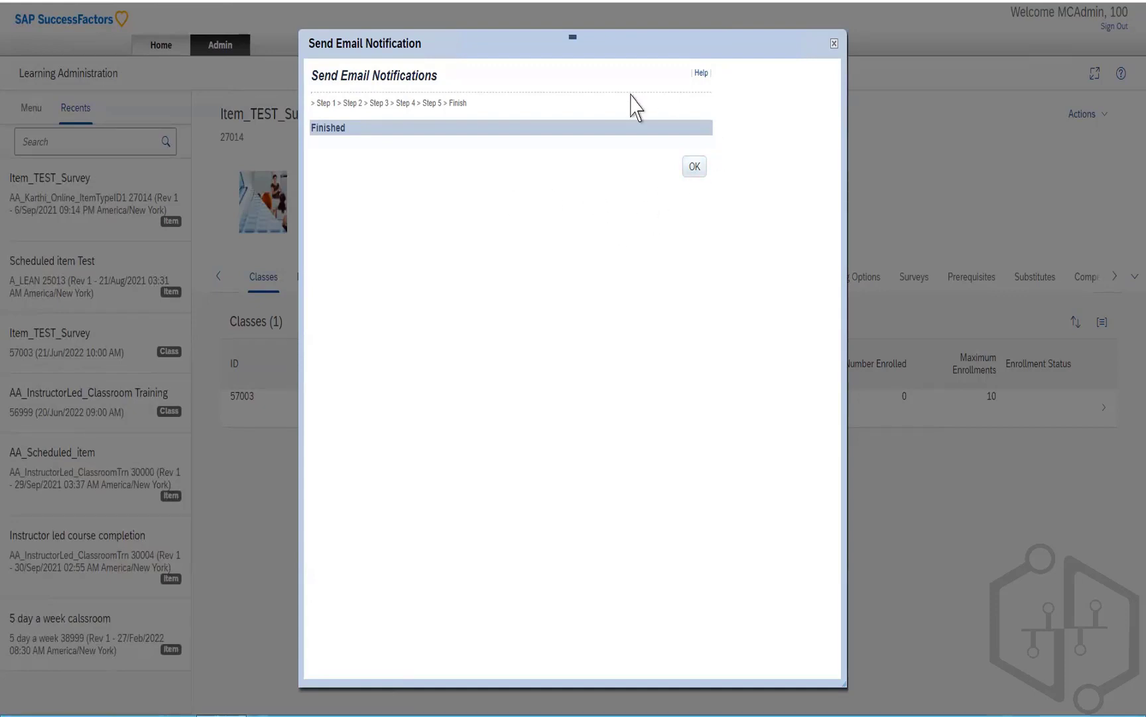
{"action": "left_click", "coordinate": [695, 167]}
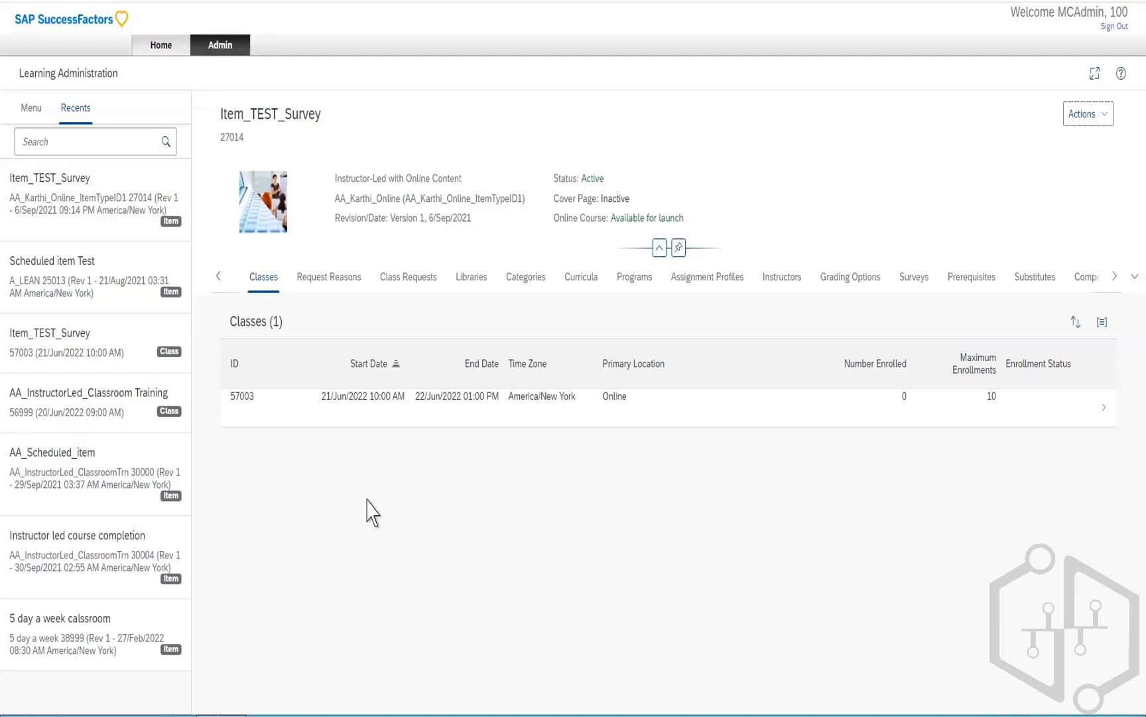
Add a request reason with ID 1234 and description "test" to Item_TEST_Survey and apply the changes
{"action": "left_click", "coordinate": [324, 287]}
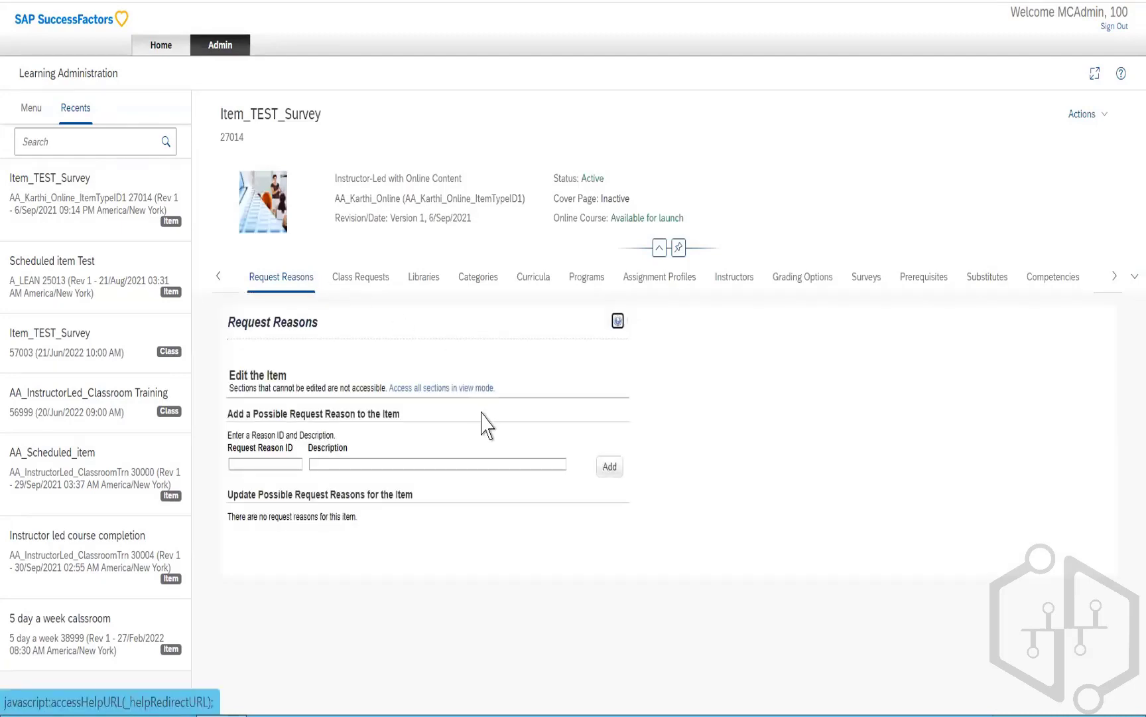
{"action": "left_click", "coordinate": [450, 388]}
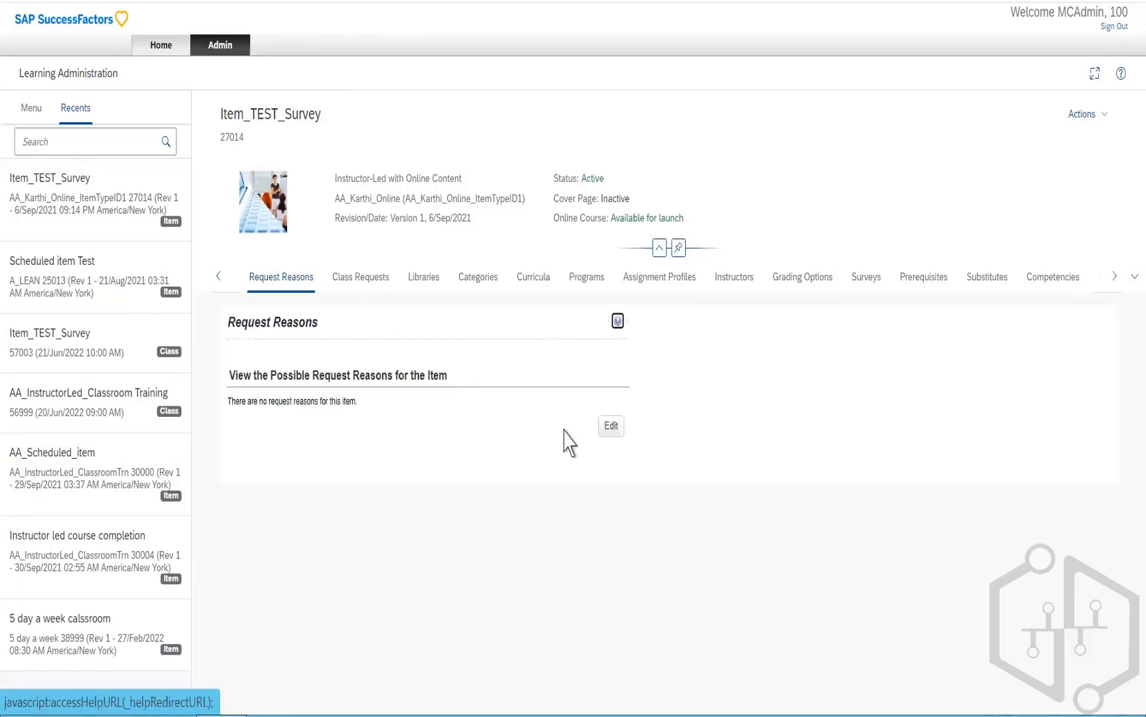
{"action": "left_click", "coordinate": [605, 428]}
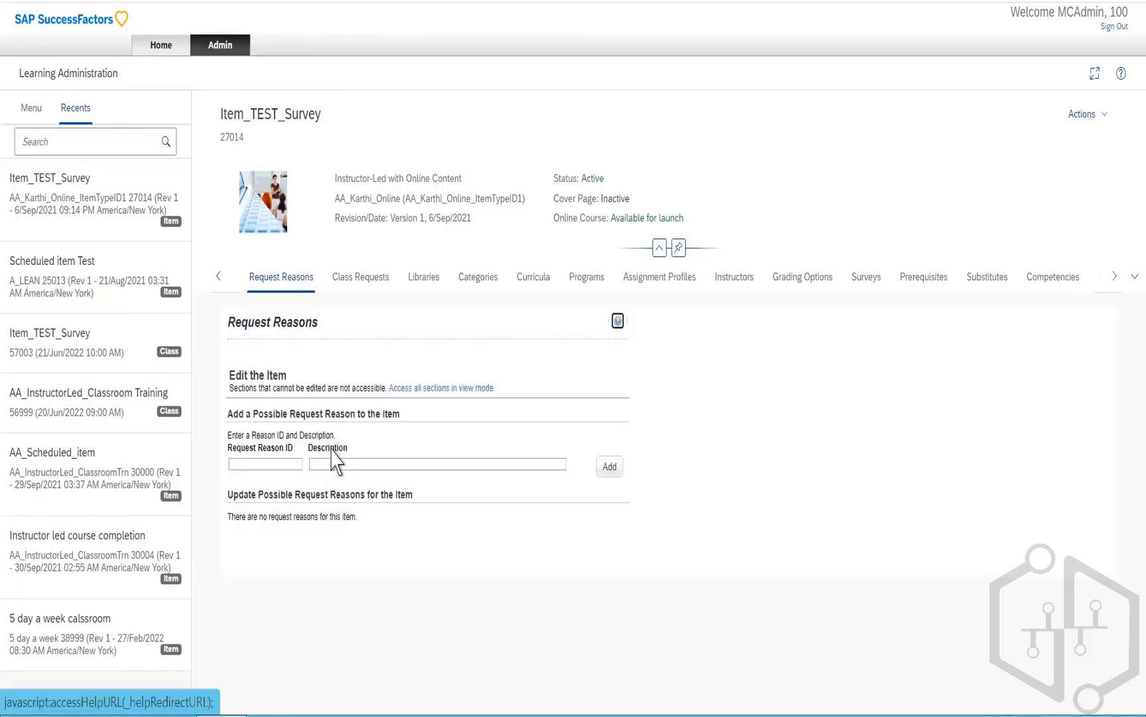
{"action": "left_click", "coordinate": [290, 463]}
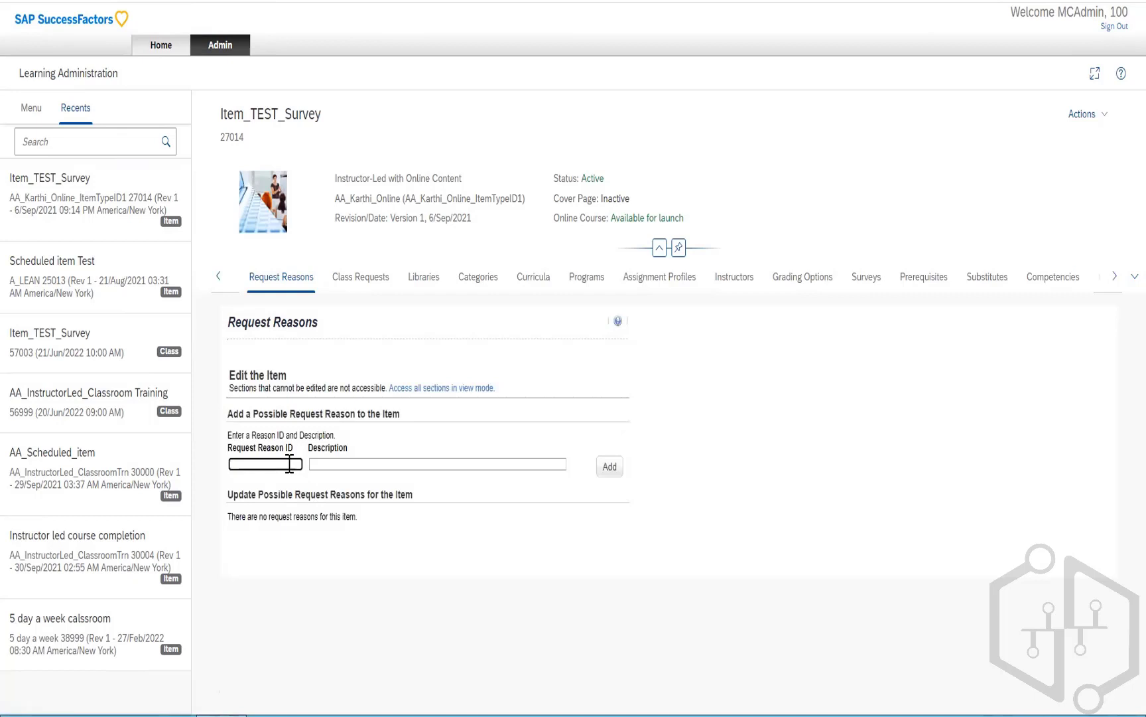
{"action": "type", "text": "1234"}
{"action": "left_click", "coordinate": [324, 464]}
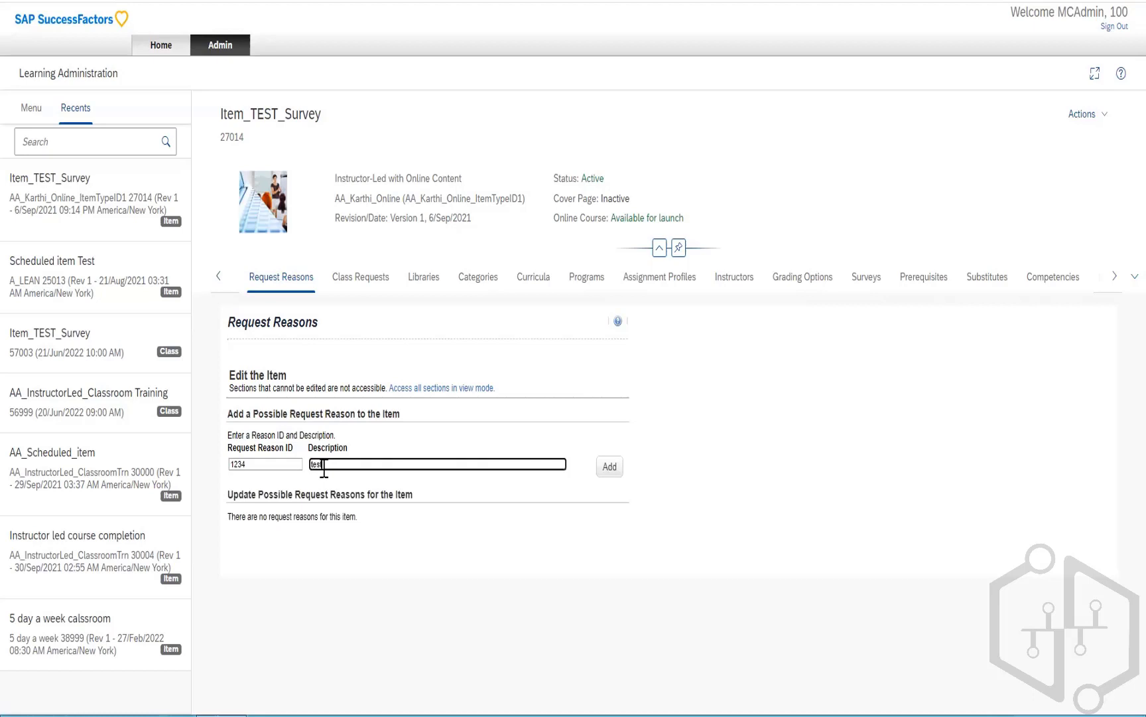
{"action": "left_click", "coordinate": [610, 469]}
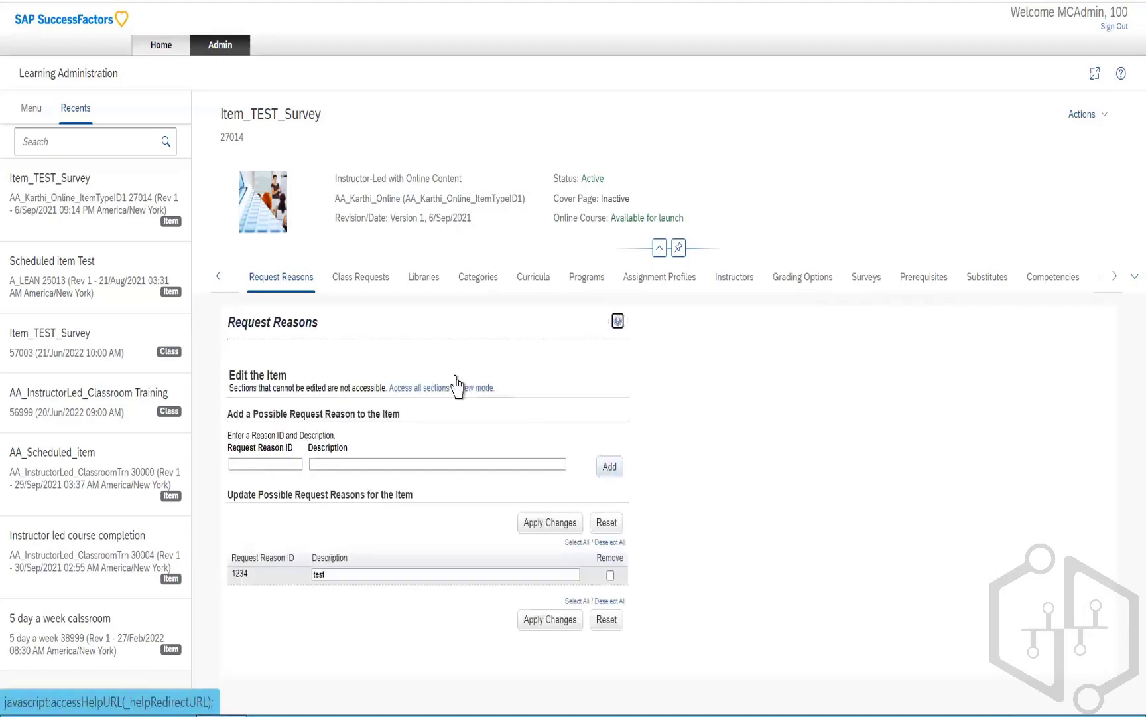
{"action": "left_click", "coordinate": [556, 627]}
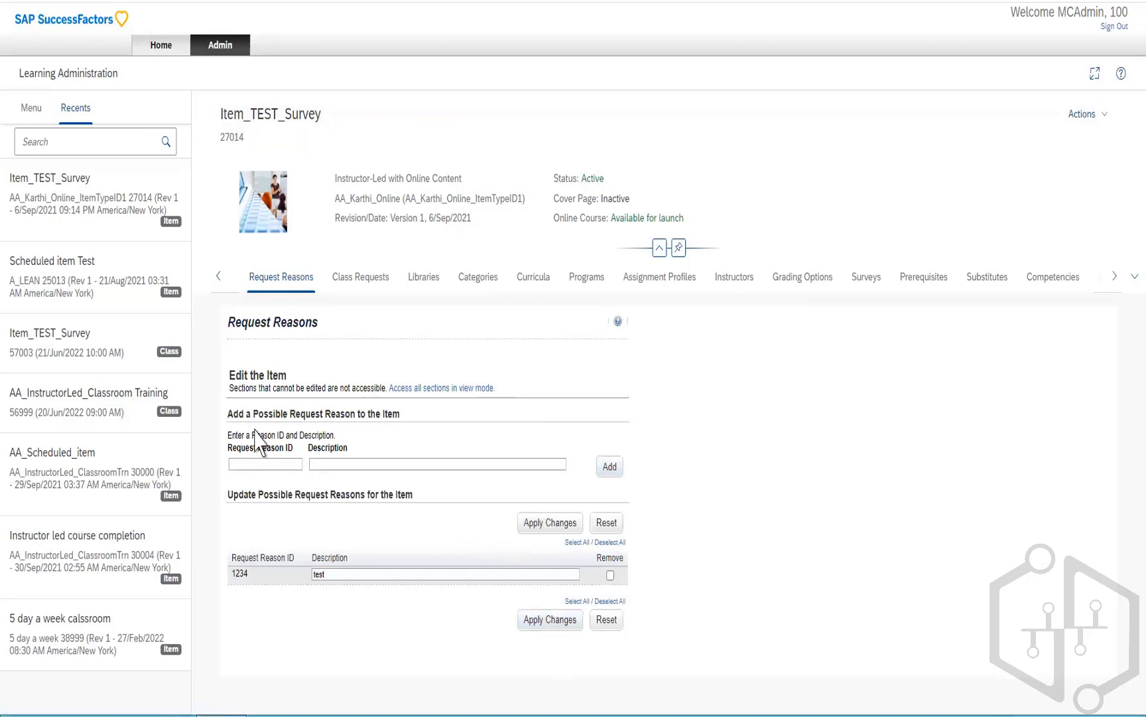
Review the item's class request form, recheck its request reasons, and return to the class request's User ID entry
{"action": "left_click", "coordinate": [350, 284]}
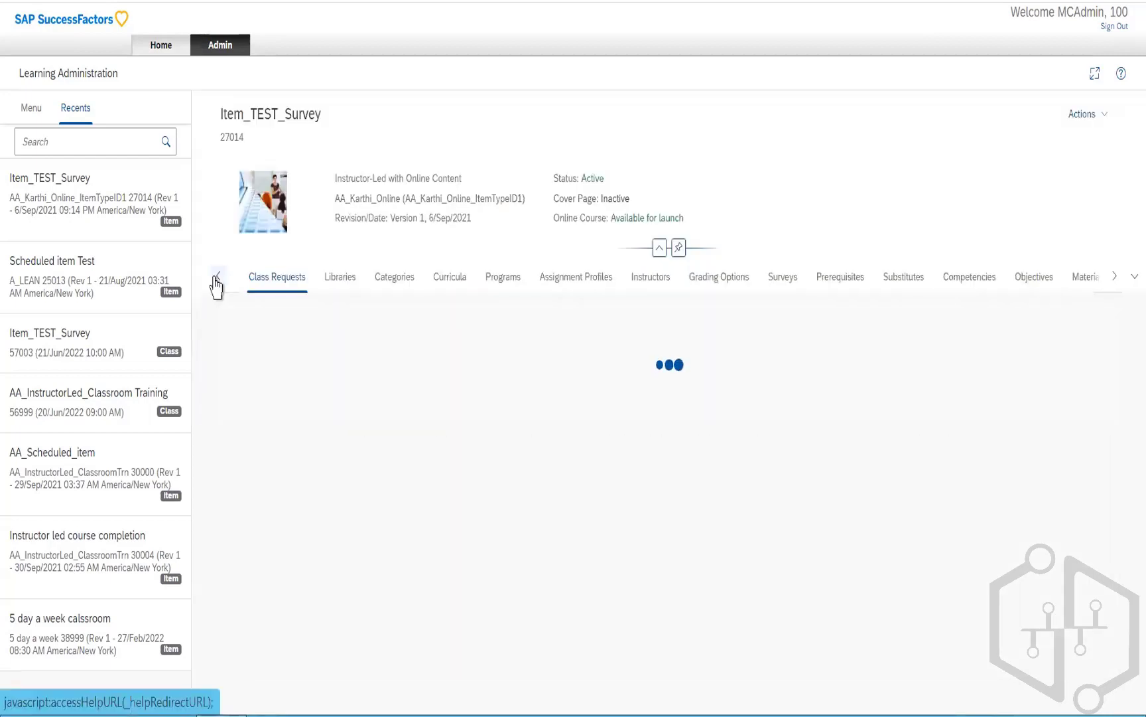
{"action": "left_click", "coordinate": [217, 279]}
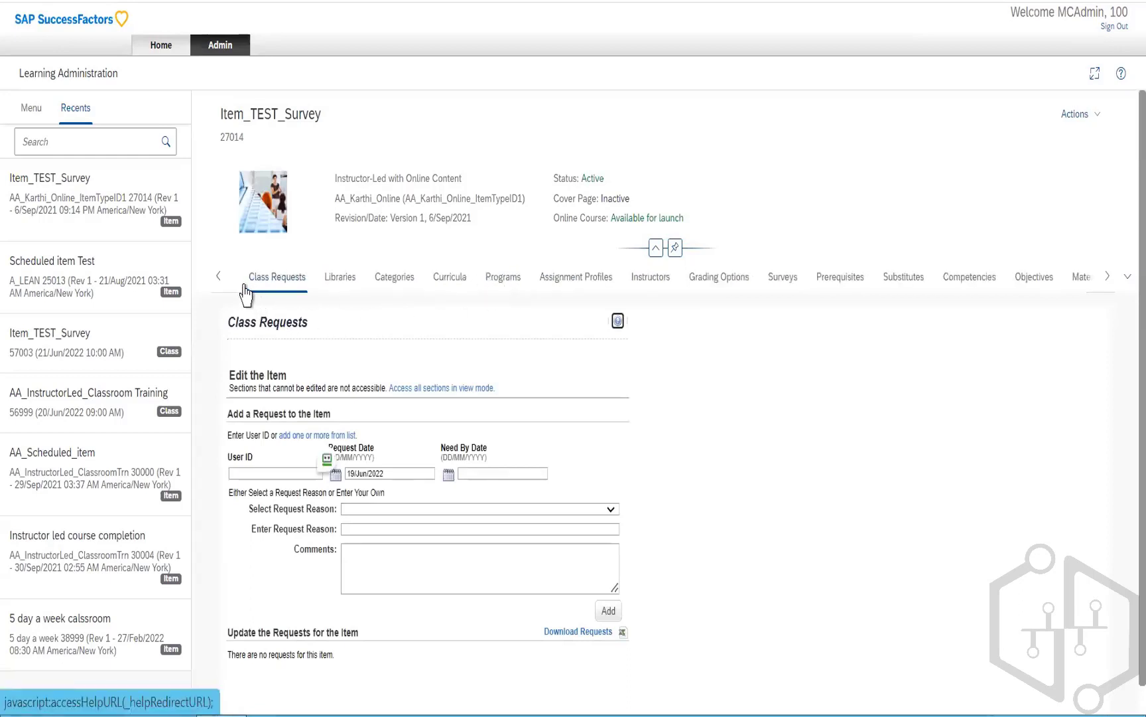
{"action": "left_click", "coordinate": [220, 280]}
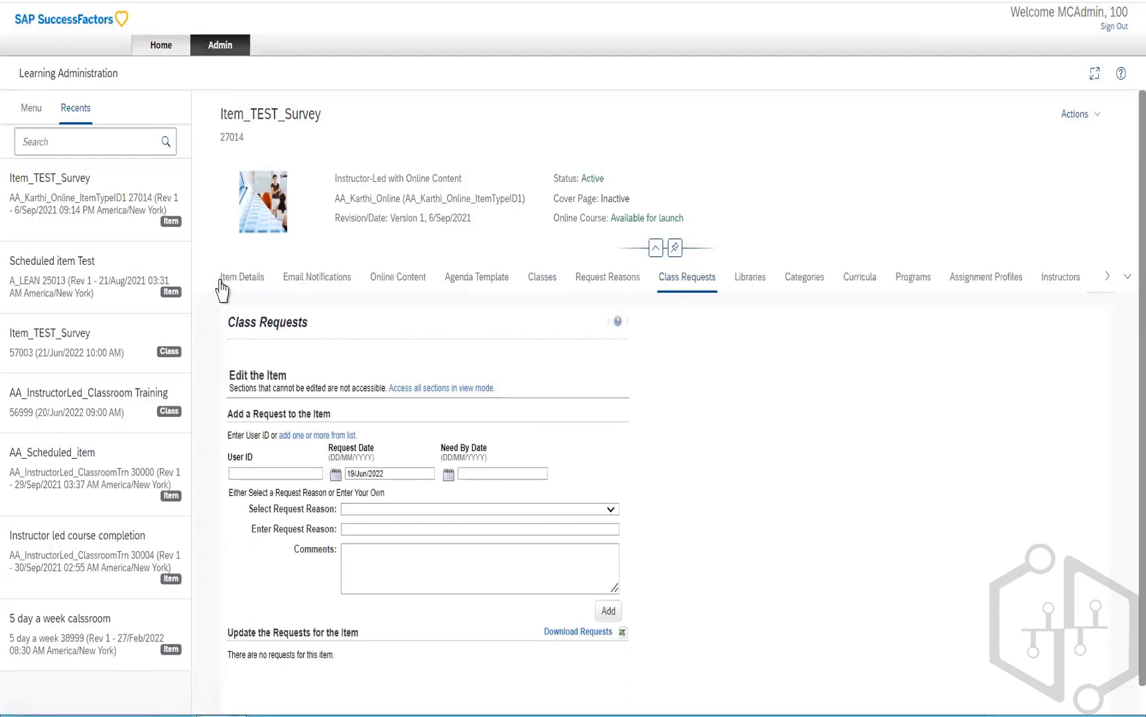
{"action": "left_click", "coordinate": [611, 284]}
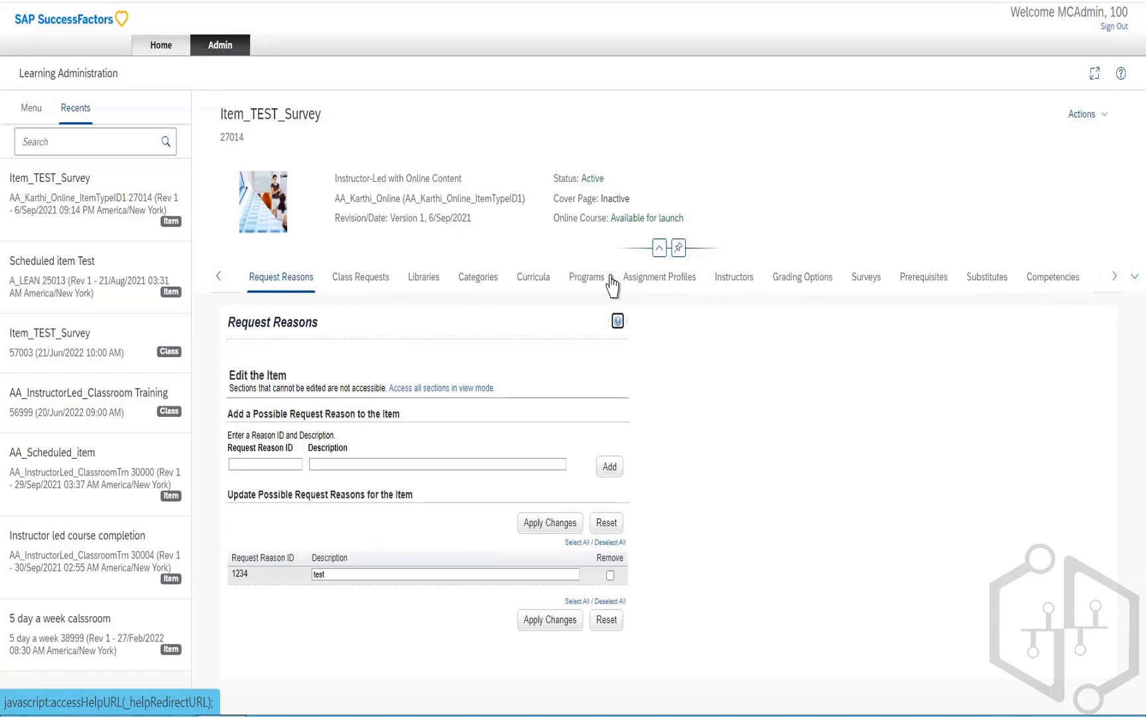
{"action": "left_click", "coordinate": [363, 290]}
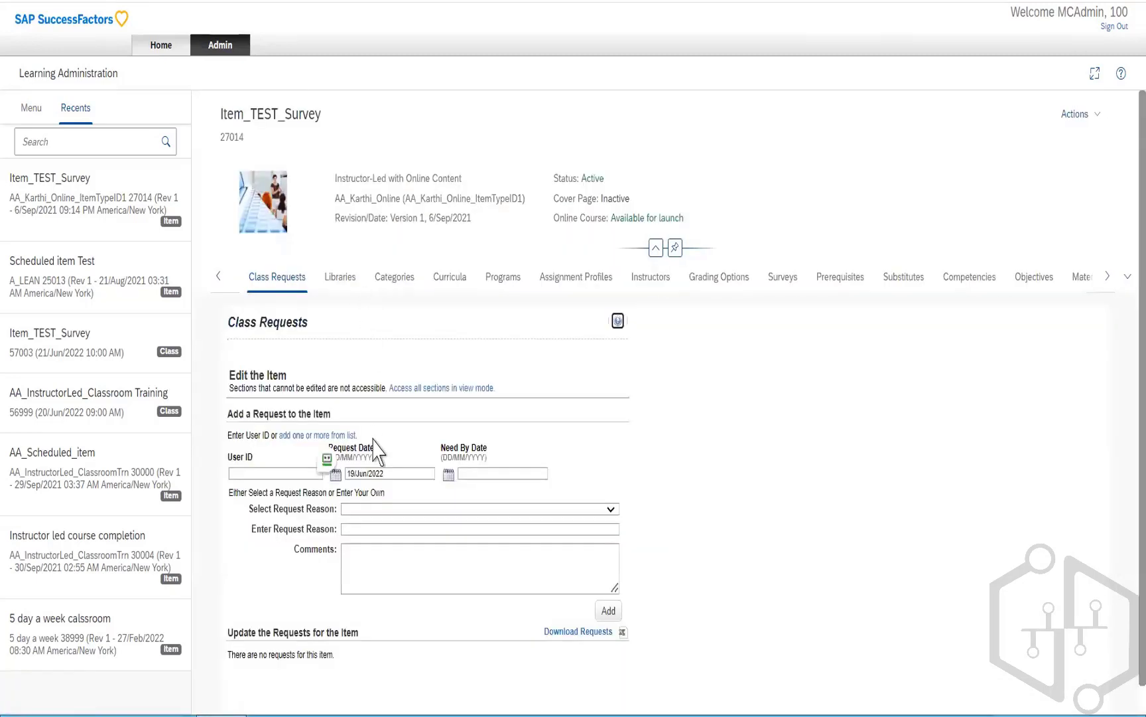
{"action": "left_click", "coordinate": [269, 475]}
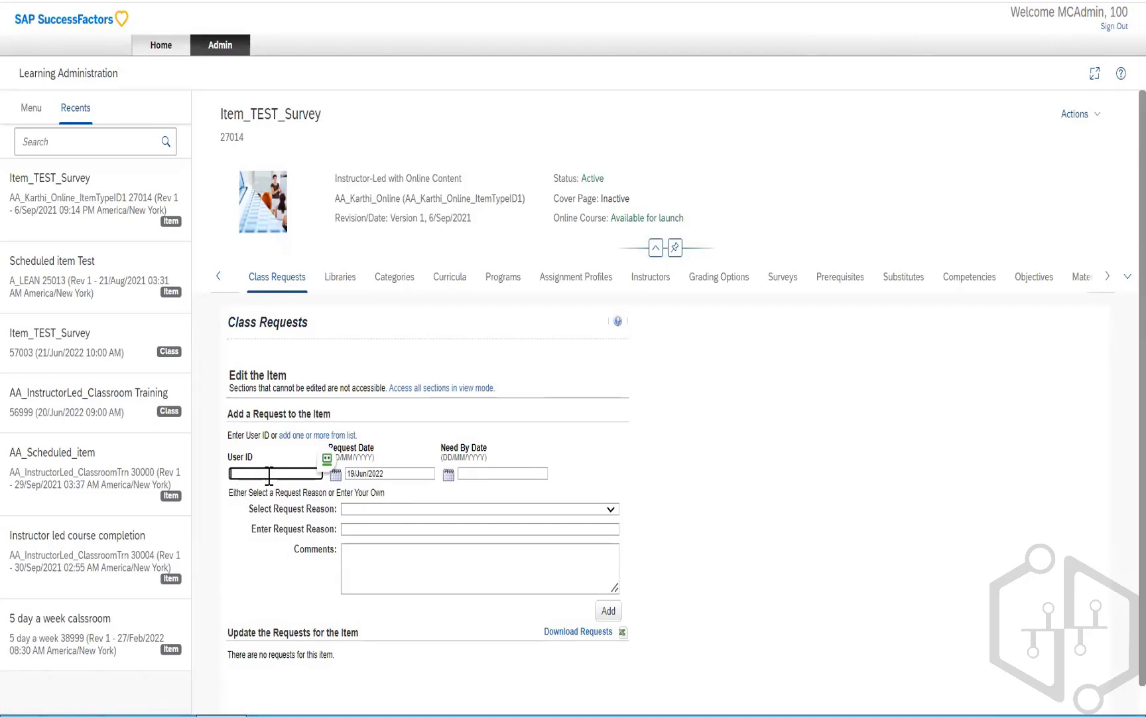
Search all libraries available for Item_TEST_Survey without adding any, and return to the main navigation
{"action": "left_click", "coordinate": [339, 283]}
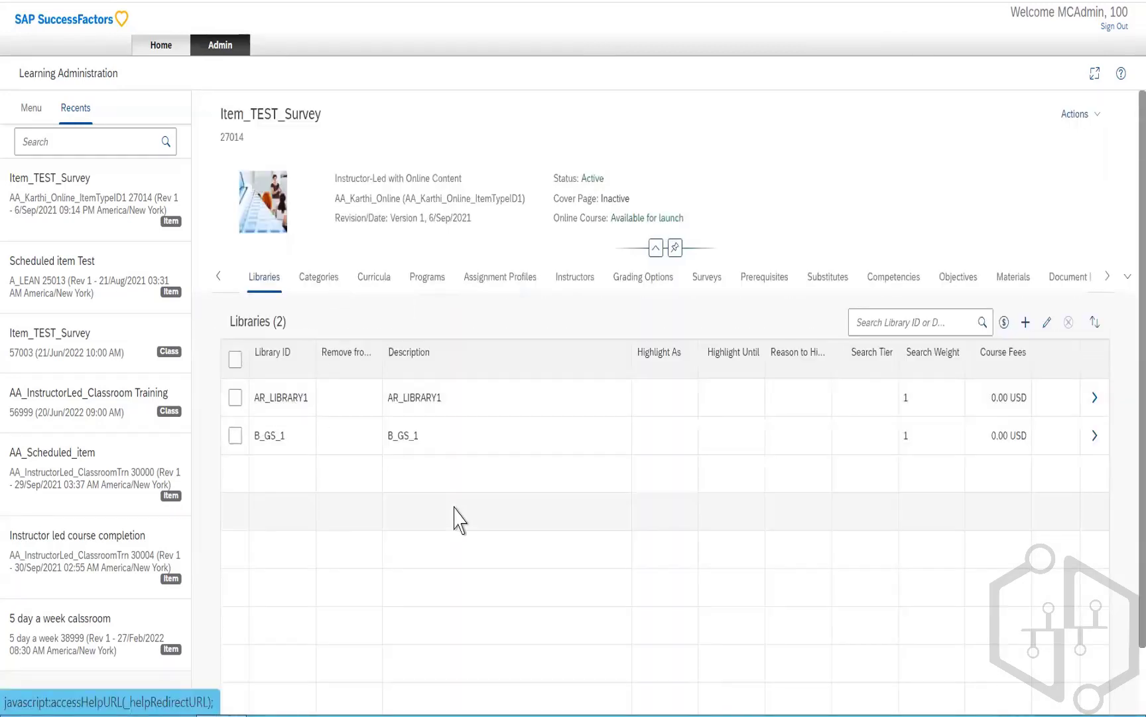
{"action": "left_click", "coordinate": [1024, 321]}
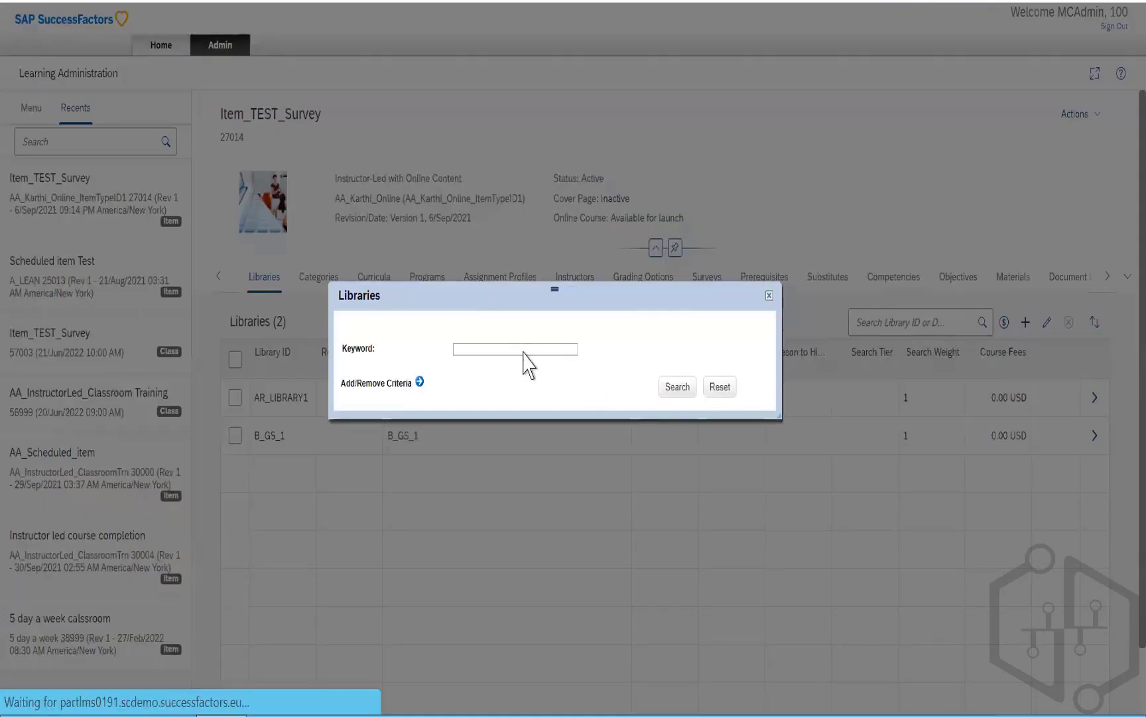
{"action": "left_click", "coordinate": [672, 392]}
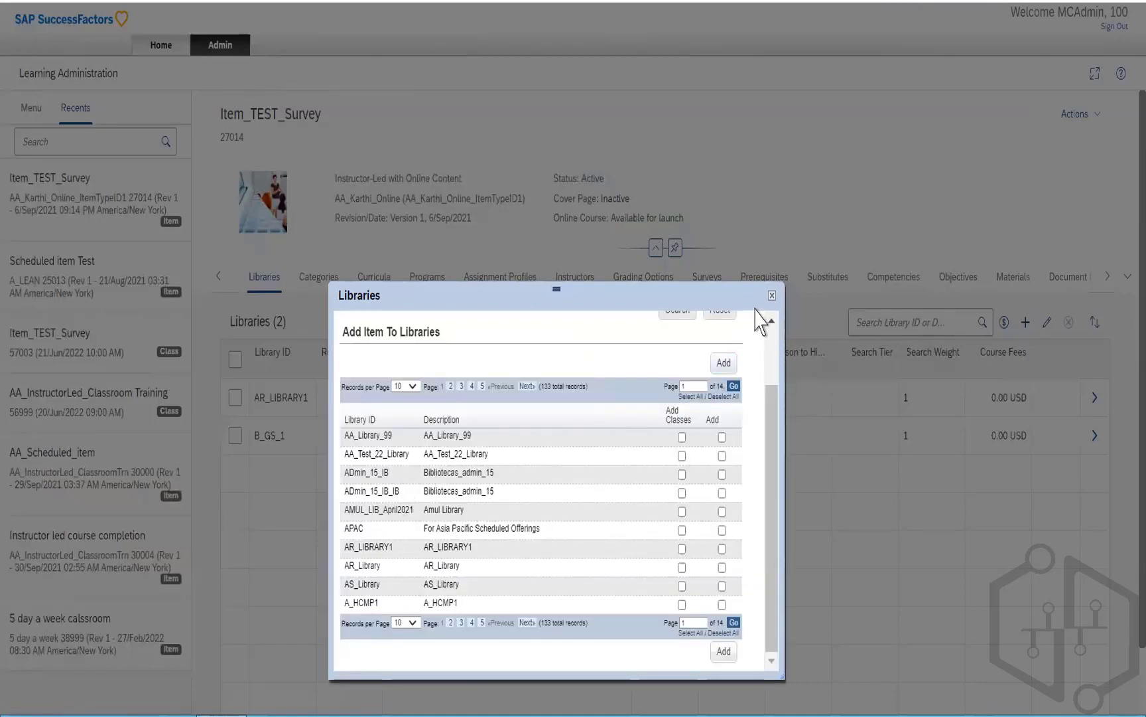
{"action": "left_click", "coordinate": [773, 295]}
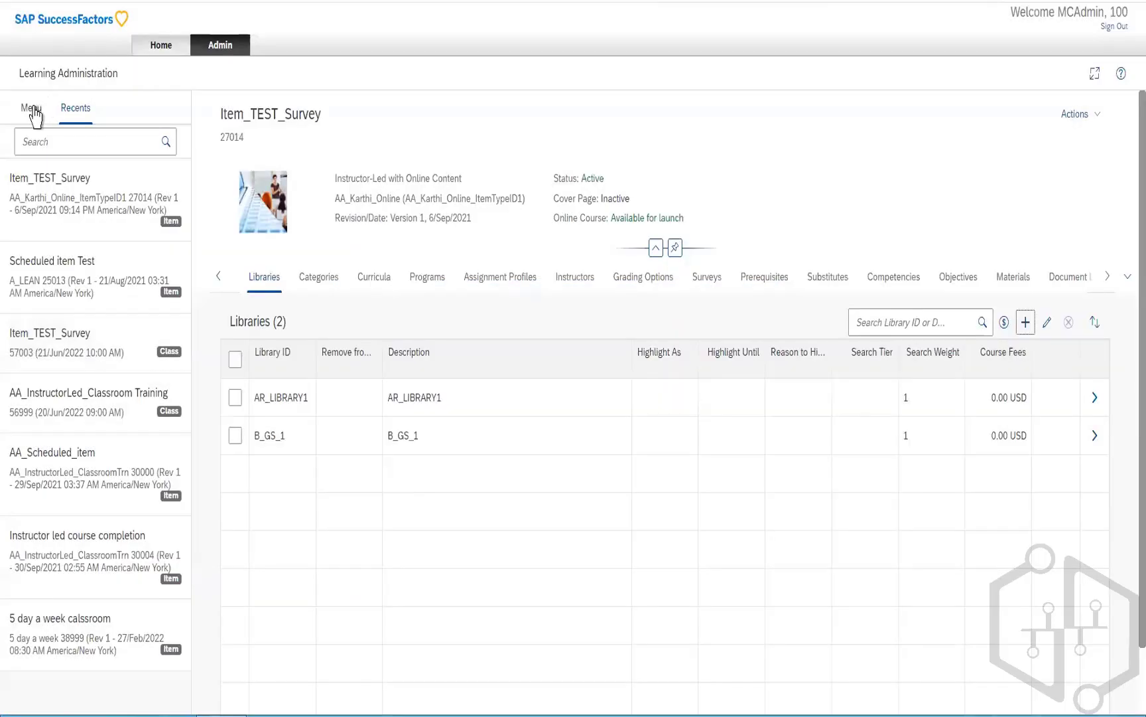
{"action": "left_click", "coordinate": [32, 112]}
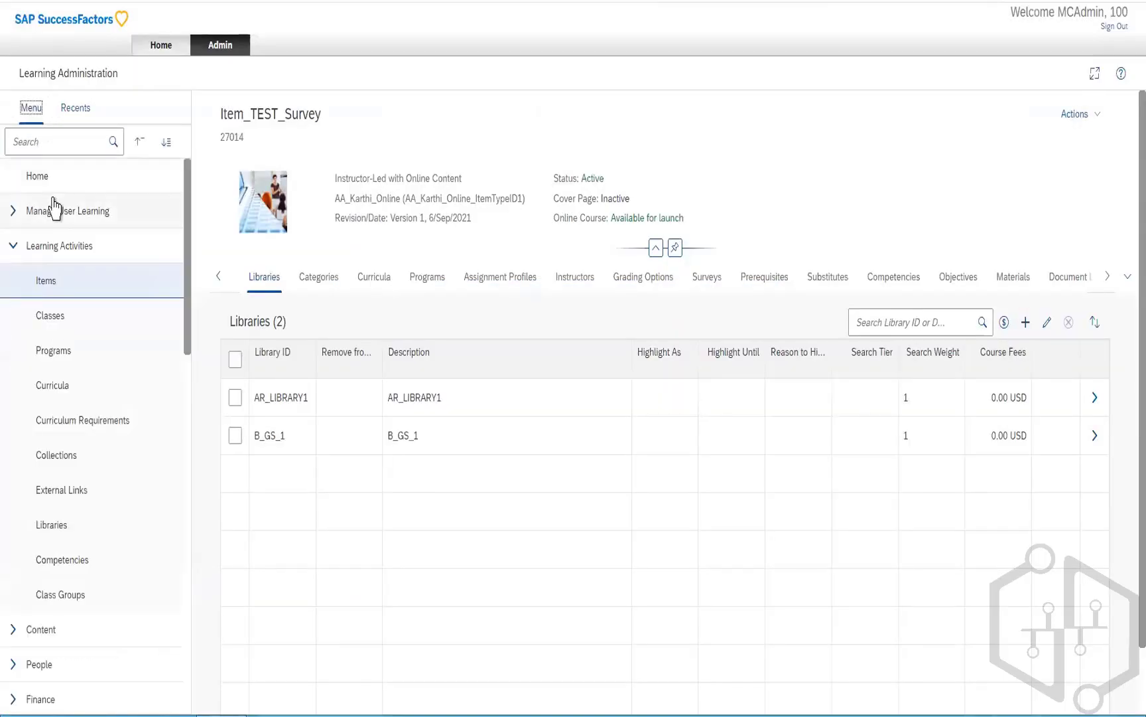
Go to Libraries, return to the item search, list all active items, and open Item_TEST_Survey
{"action": "left_click", "coordinate": [53, 525]}
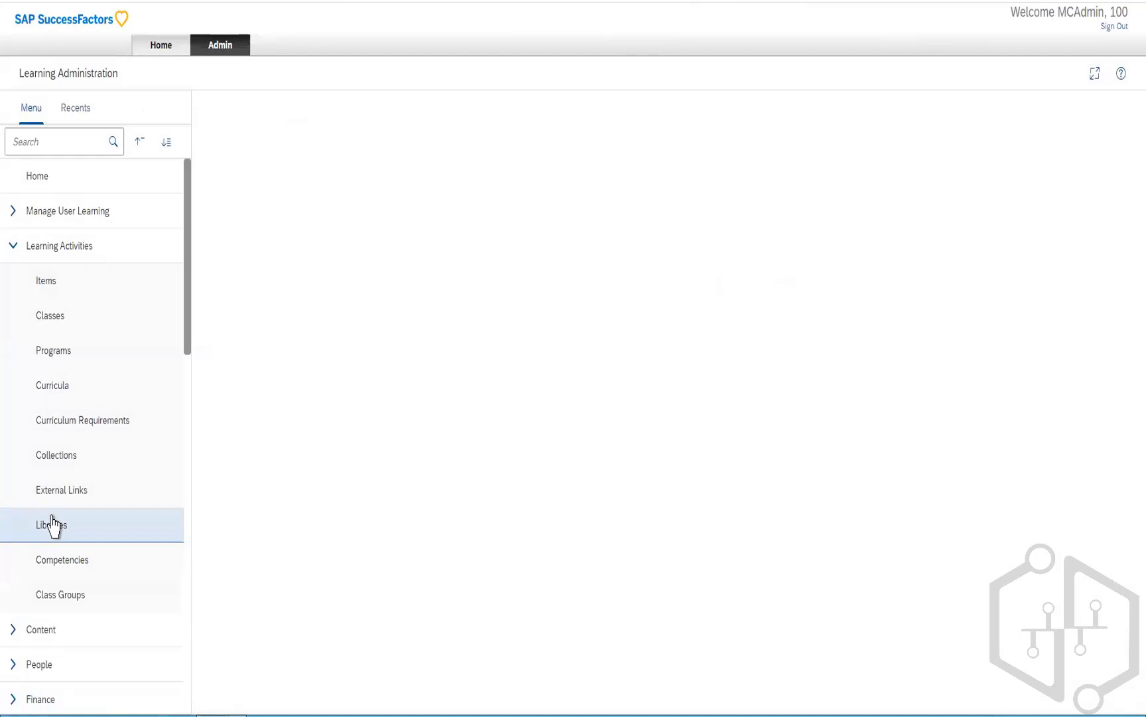
{"action": "left_click", "coordinate": [57, 291]}
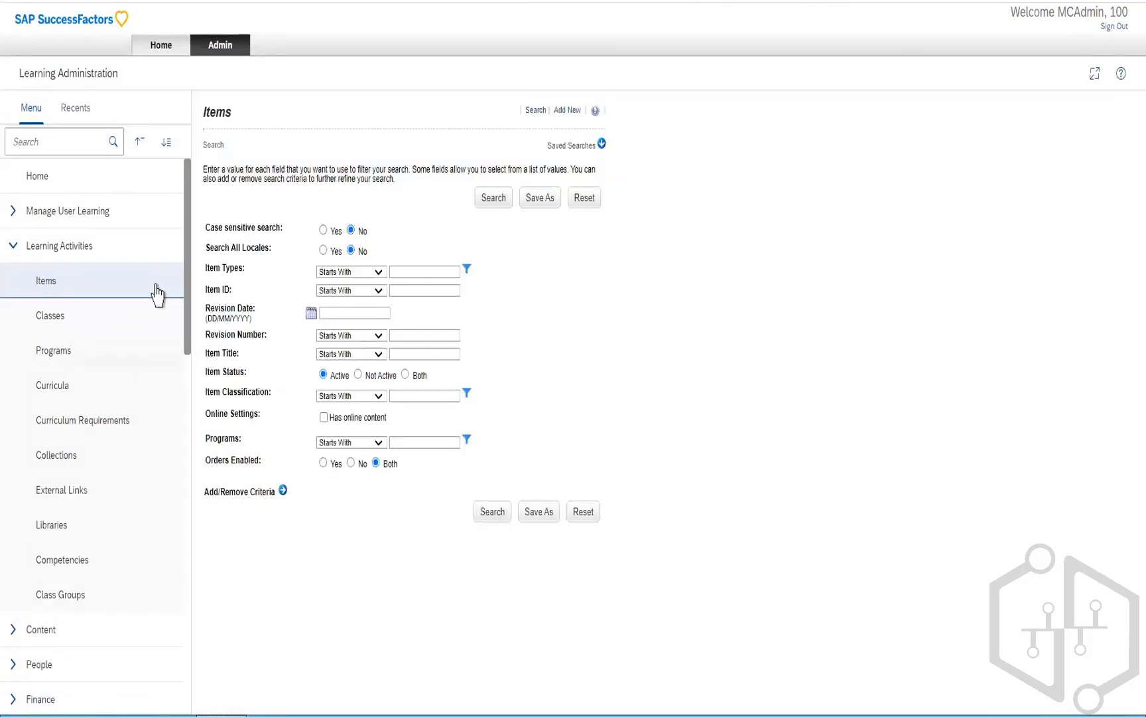
{"action": "left_click", "coordinate": [480, 511]}
{"action": "scroll", "coordinate": [481, 524], "scroll_direction": "down", "scroll_amount": 3}
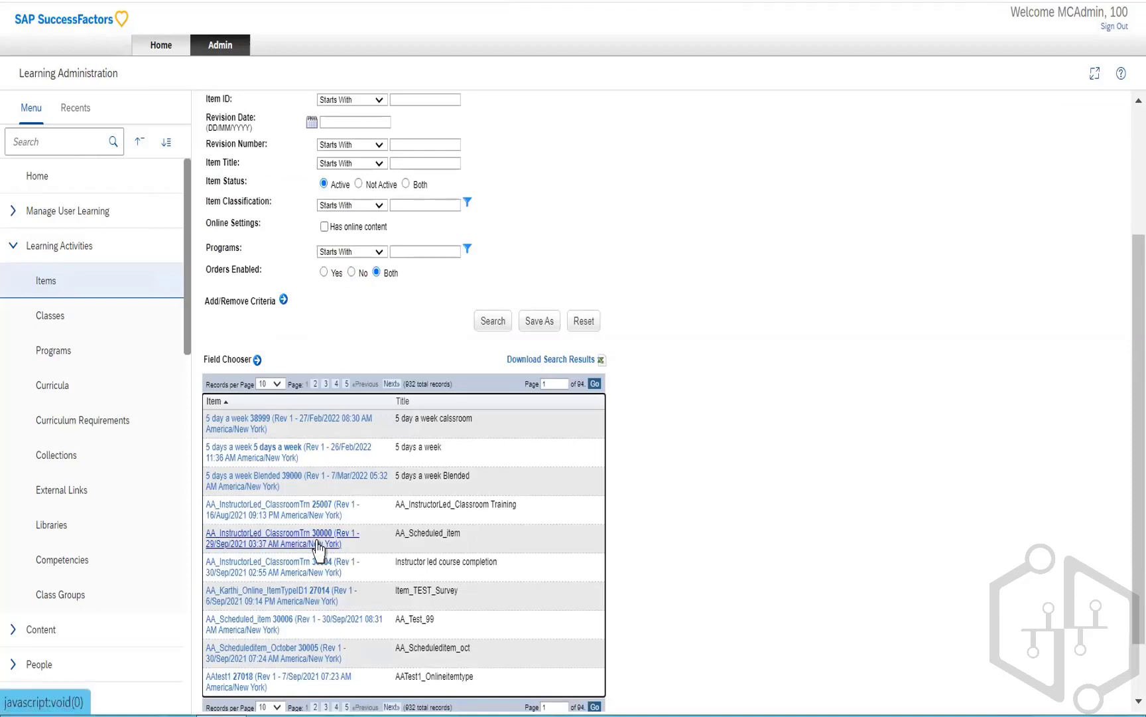
{"action": "left_click", "coordinate": [300, 601]}
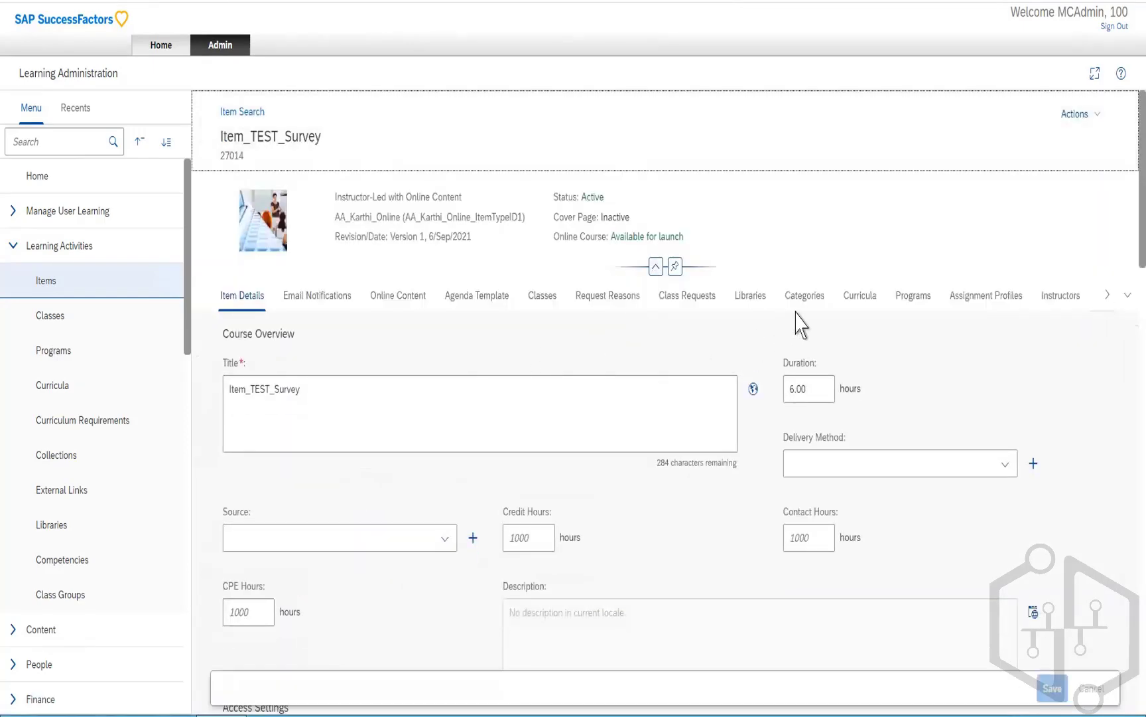
Review the item's categories and assignment profiles, opening the assignment profile search and closing it without adding any
{"action": "left_click", "coordinate": [813, 307]}
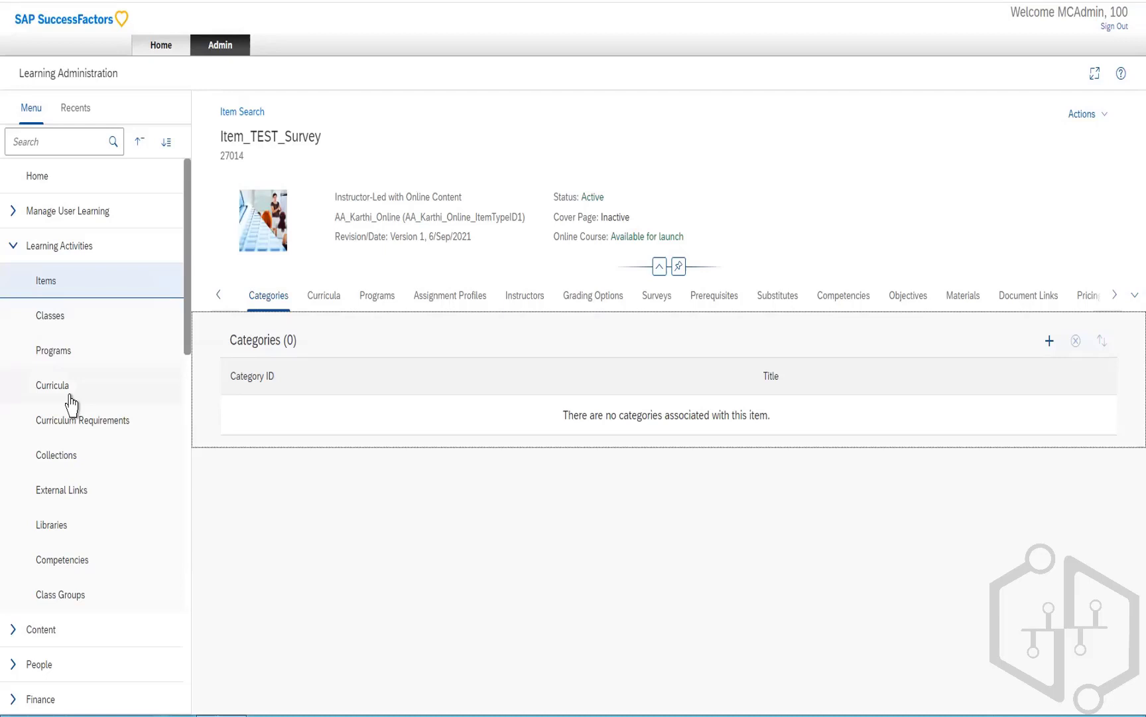
{"action": "left_click", "coordinate": [436, 307]}
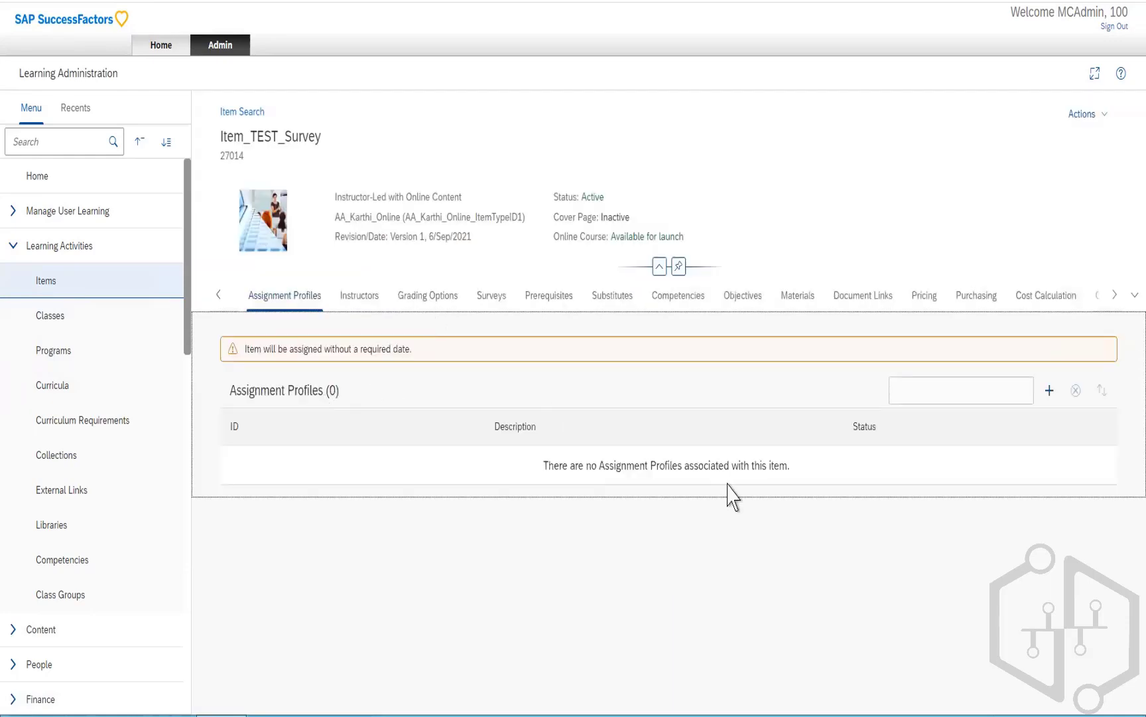
{"action": "left_click", "coordinate": [1049, 393]}
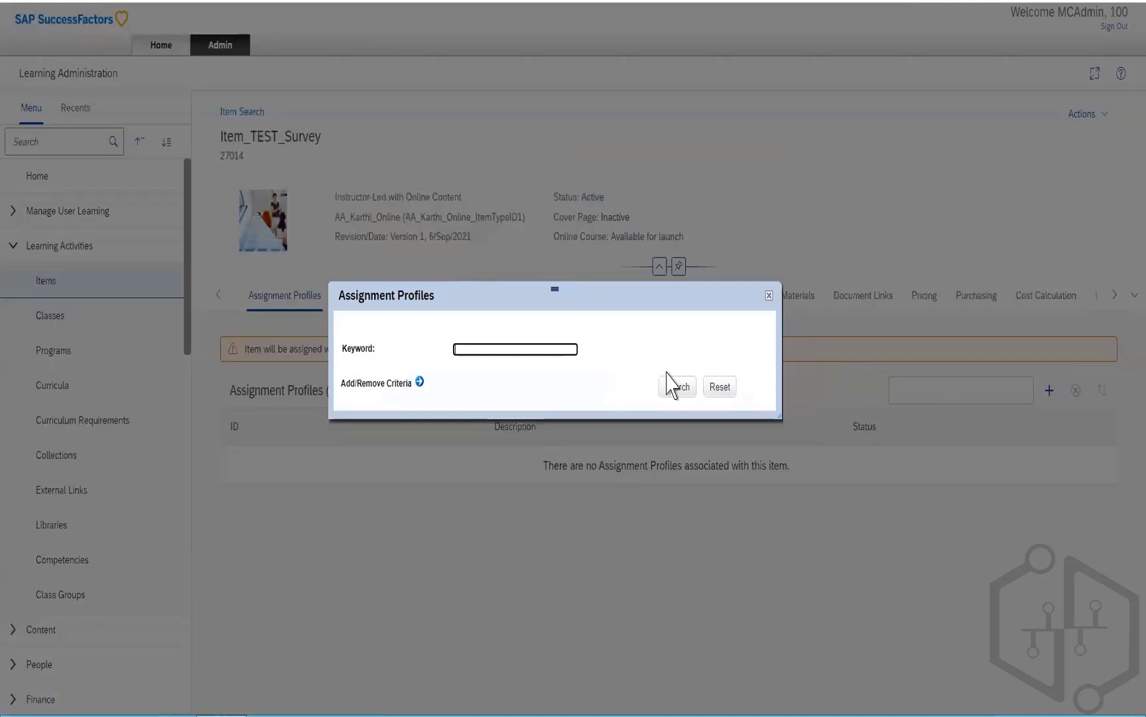
{"action": "left_click", "coordinate": [769, 300]}
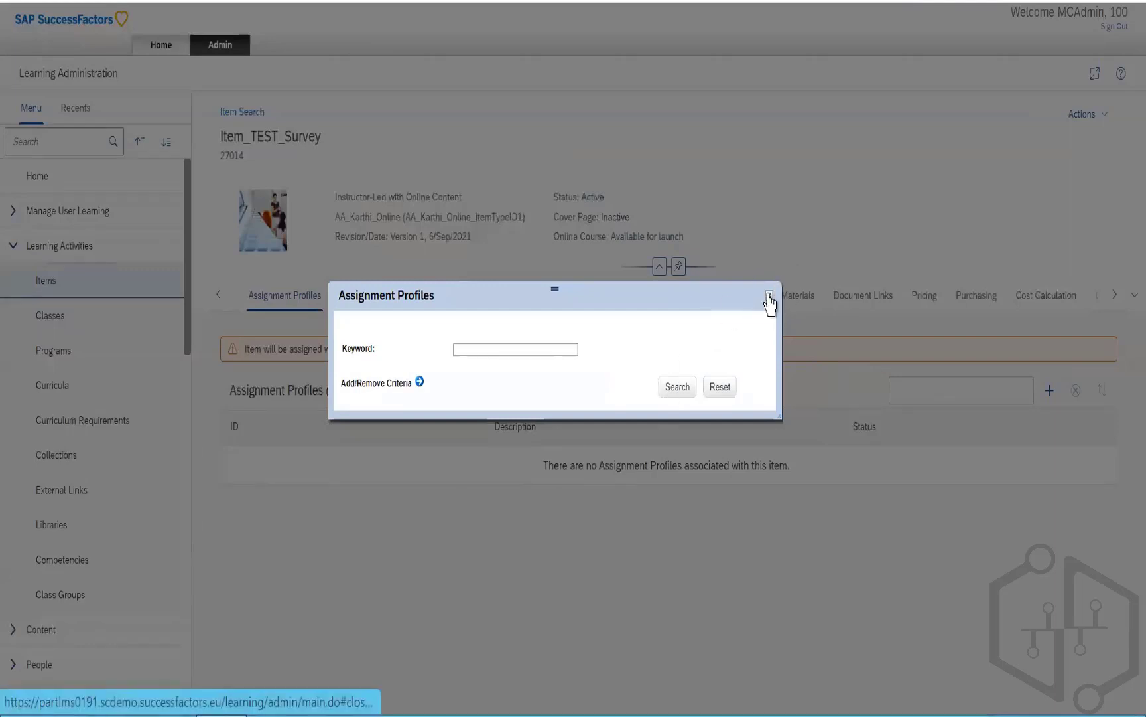